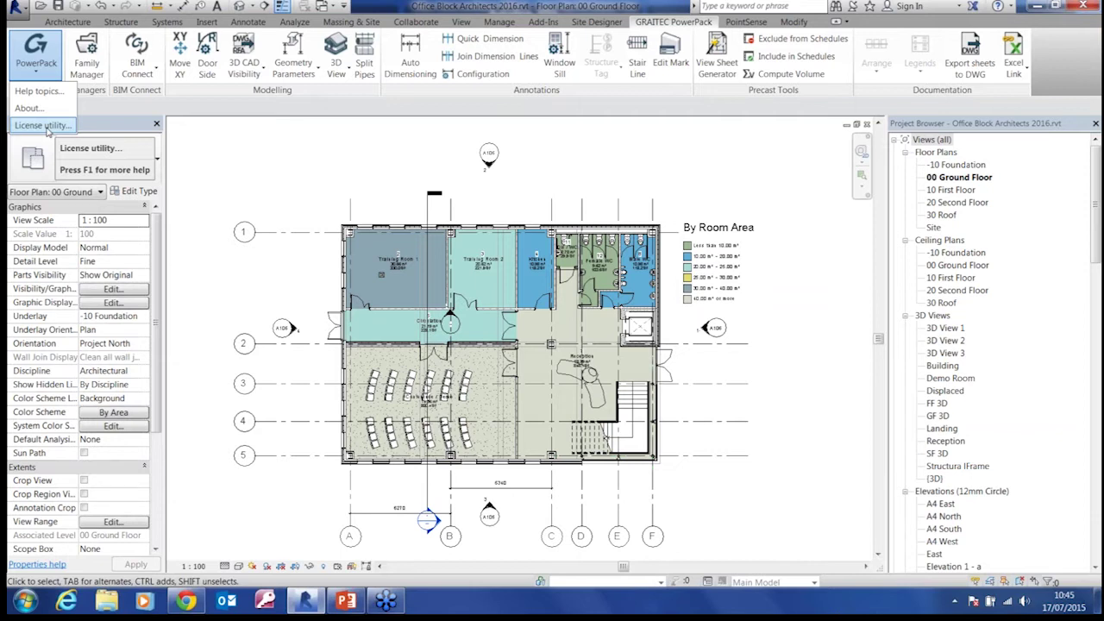
Step: Open the Family Manager and delete the Barrats folder from its library list
left_click(43, 126)
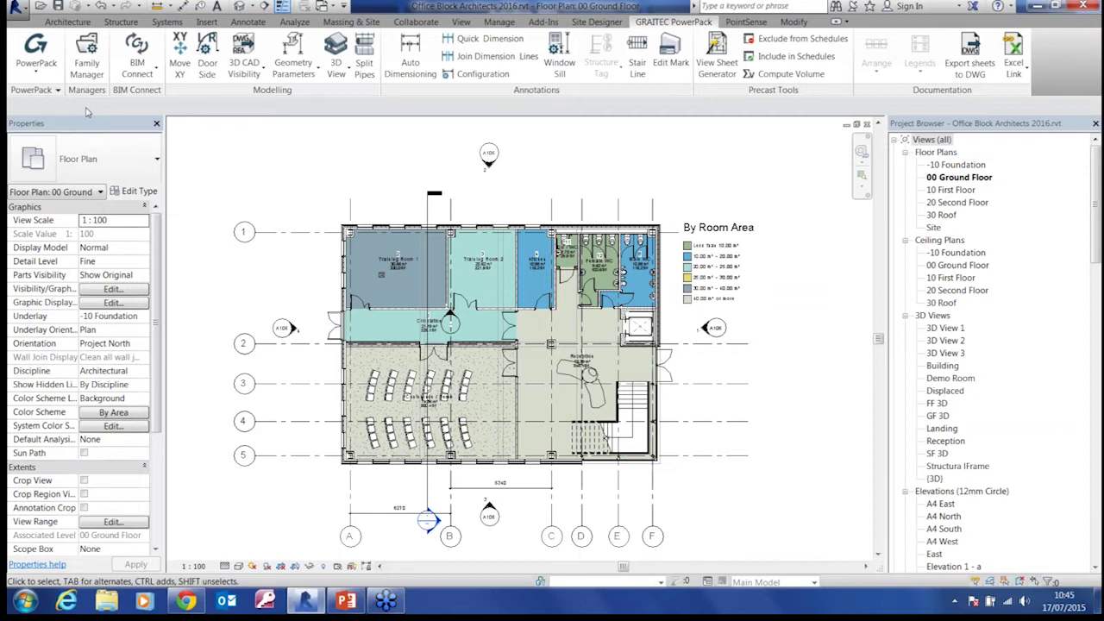
left_click(87, 68)
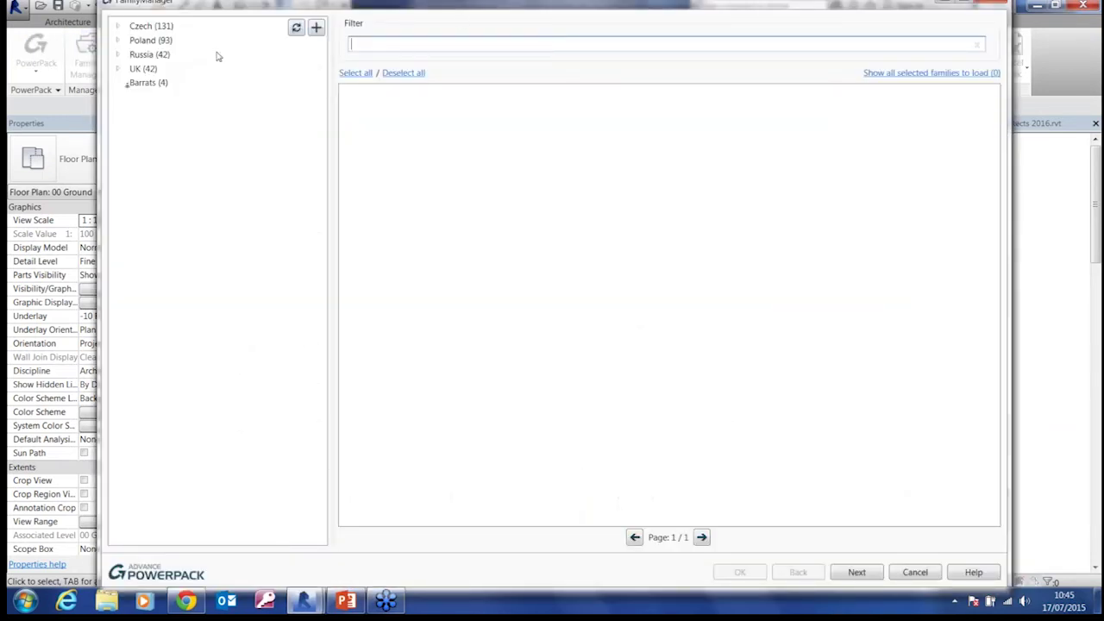
right_click(138, 82)
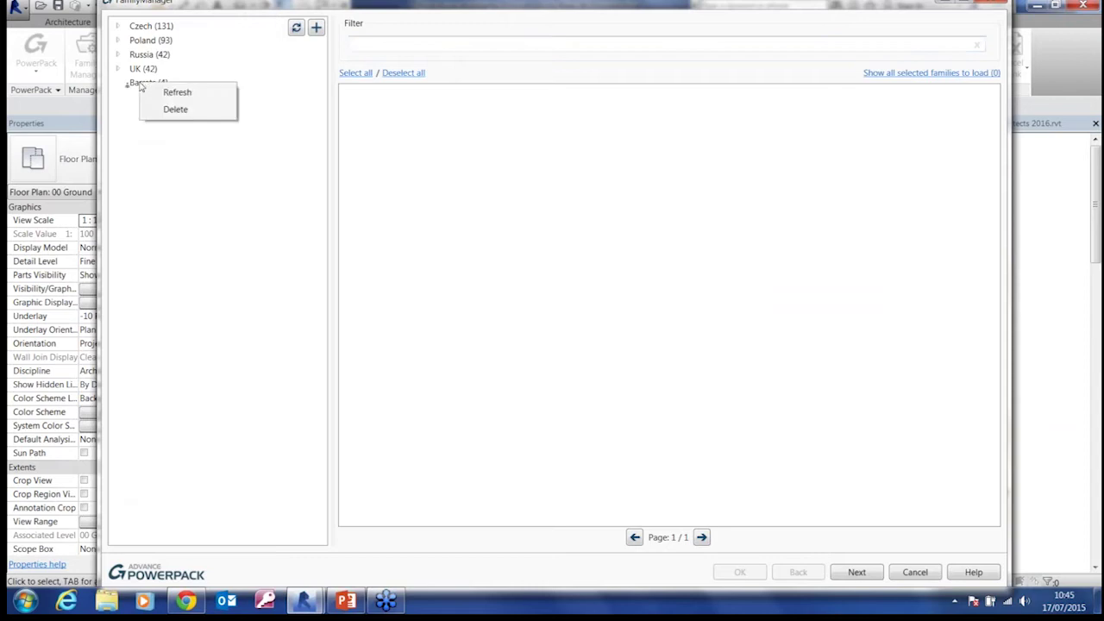
left_click(175, 110)
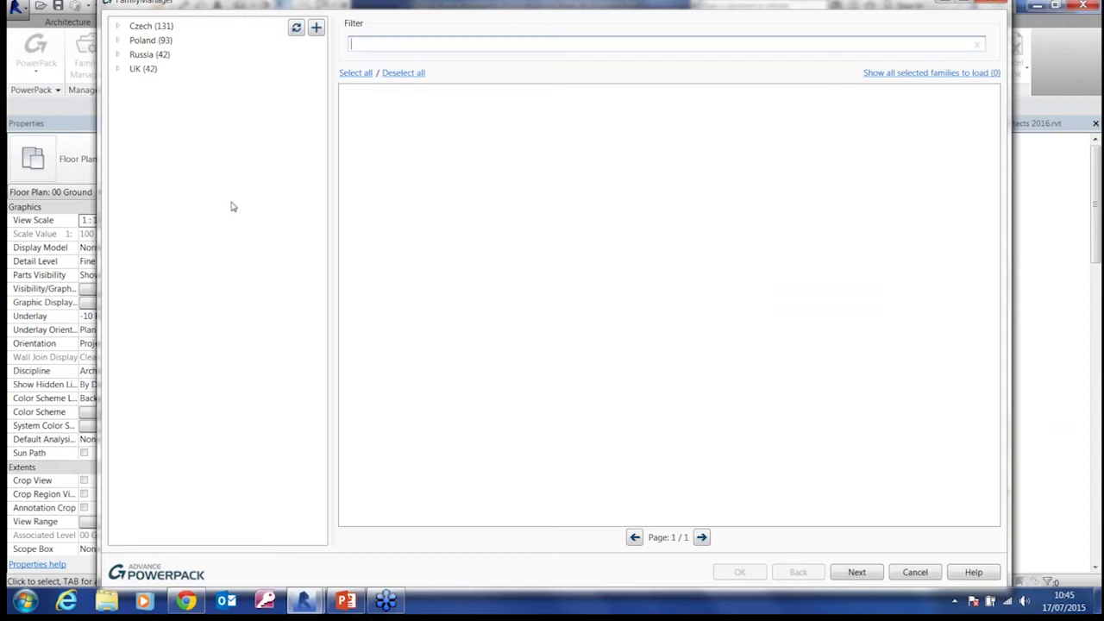
left_click_drag(241, 9, 255, 25)
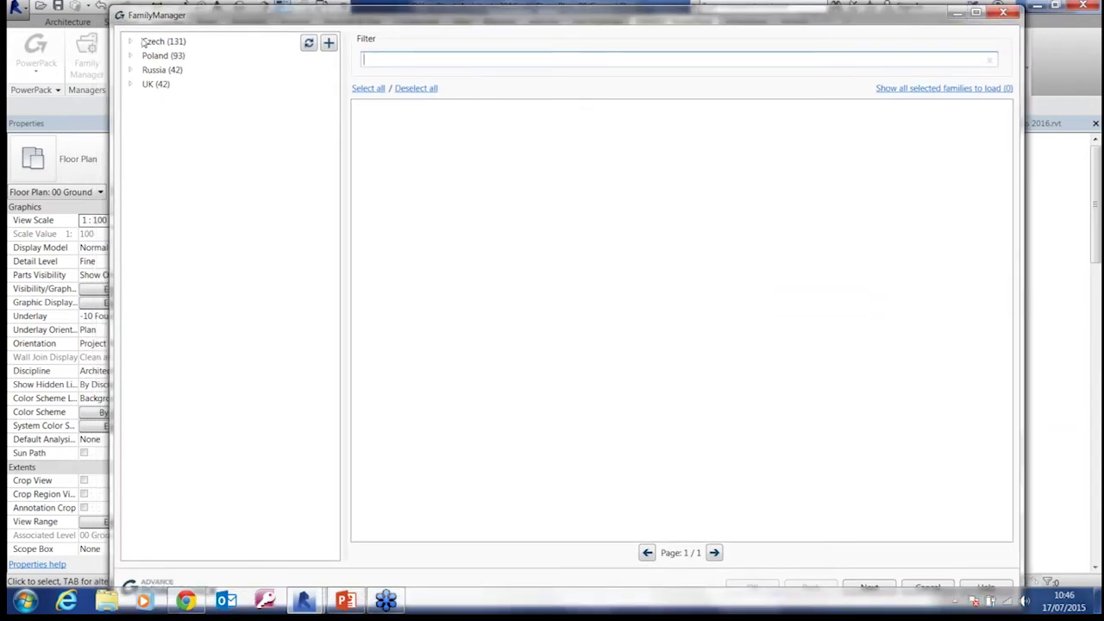
Step: Look through the family categories of the Czech library and check the options available for that library
left_click(131, 42)
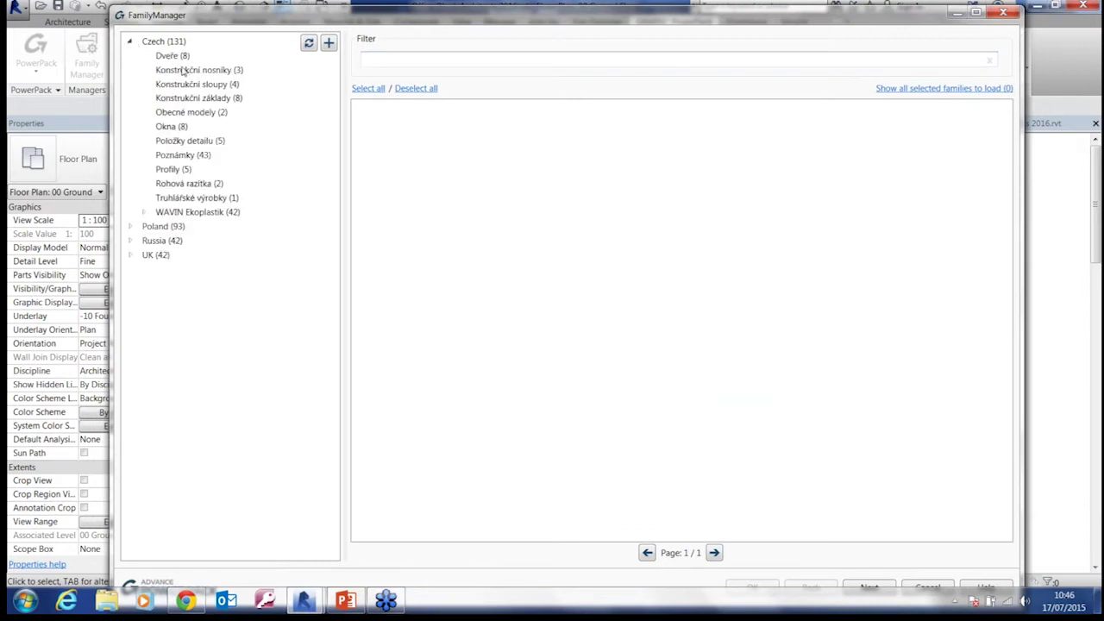
left_click(131, 41)
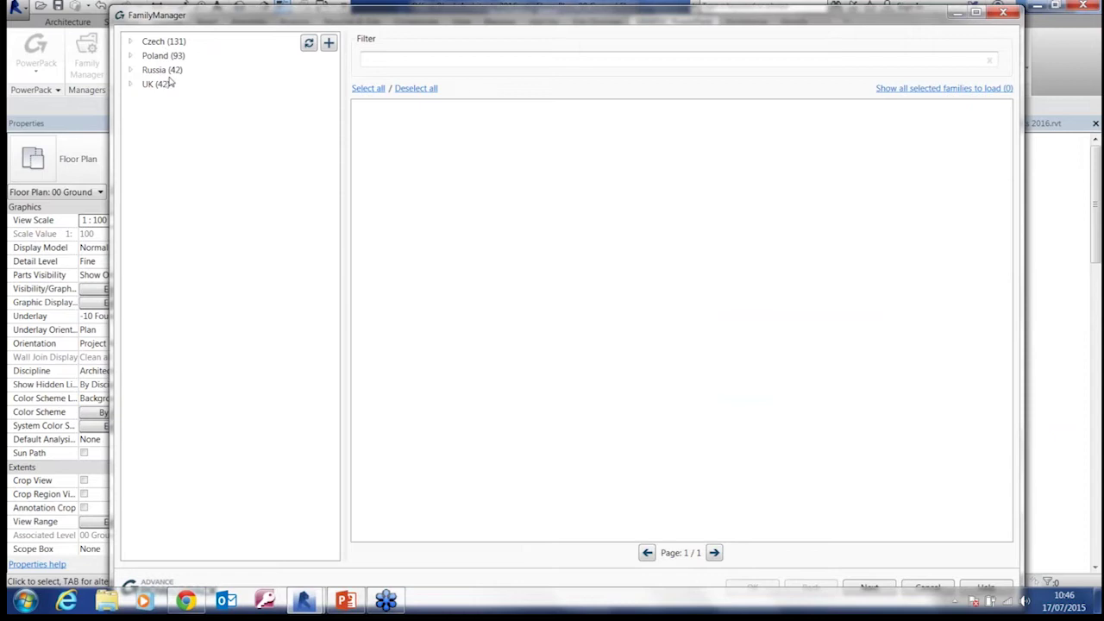
right_click(155, 45)
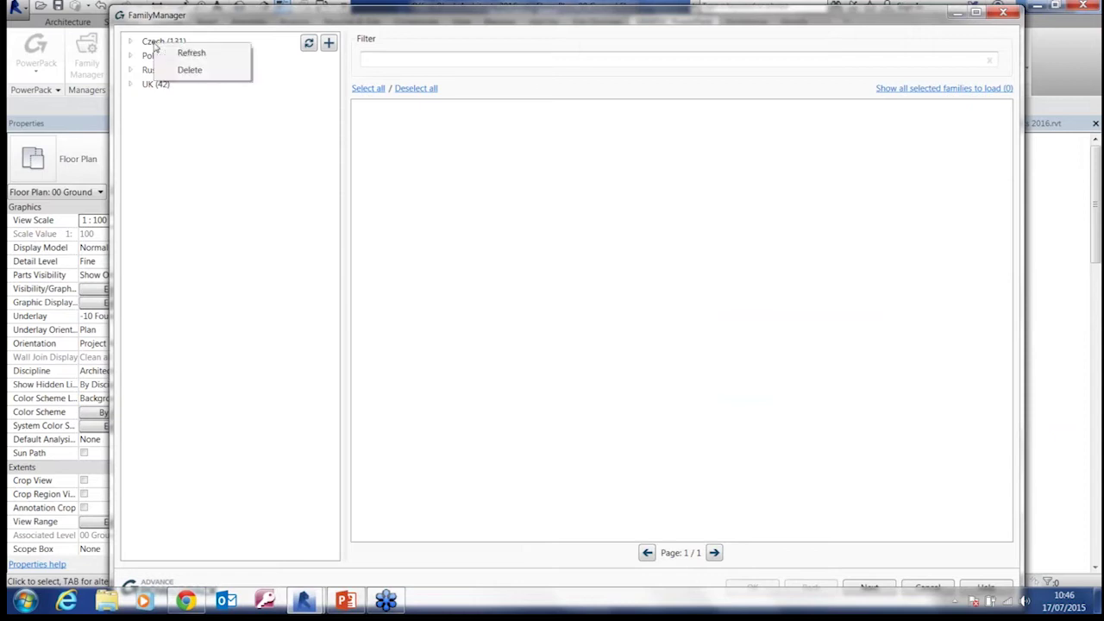
left_click(273, 33)
Step: Add the Barrats folder inside PowerPack on the C: drive to the Family Manager library list
left_click(329, 43)
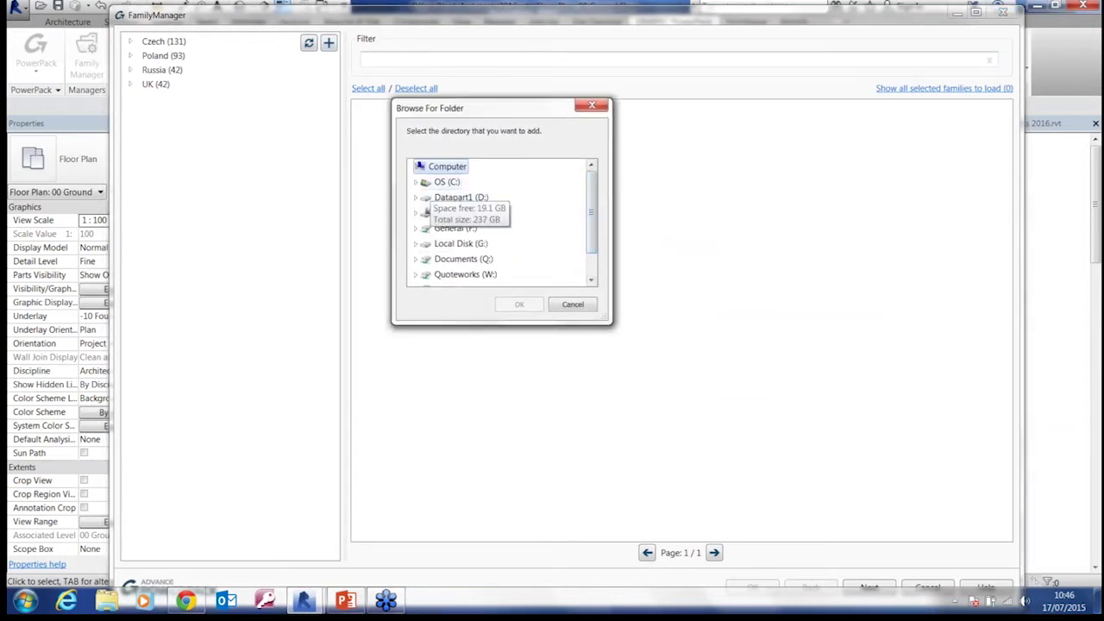
left_click(416, 182)
mouse_move(590, 195)
left_mouse_down()
mouse_move(590, 219)
mouse_move(589, 173)
mouse_move(591, 216)
left_mouse_up()
left_click(416, 181)
left_click(419, 197)
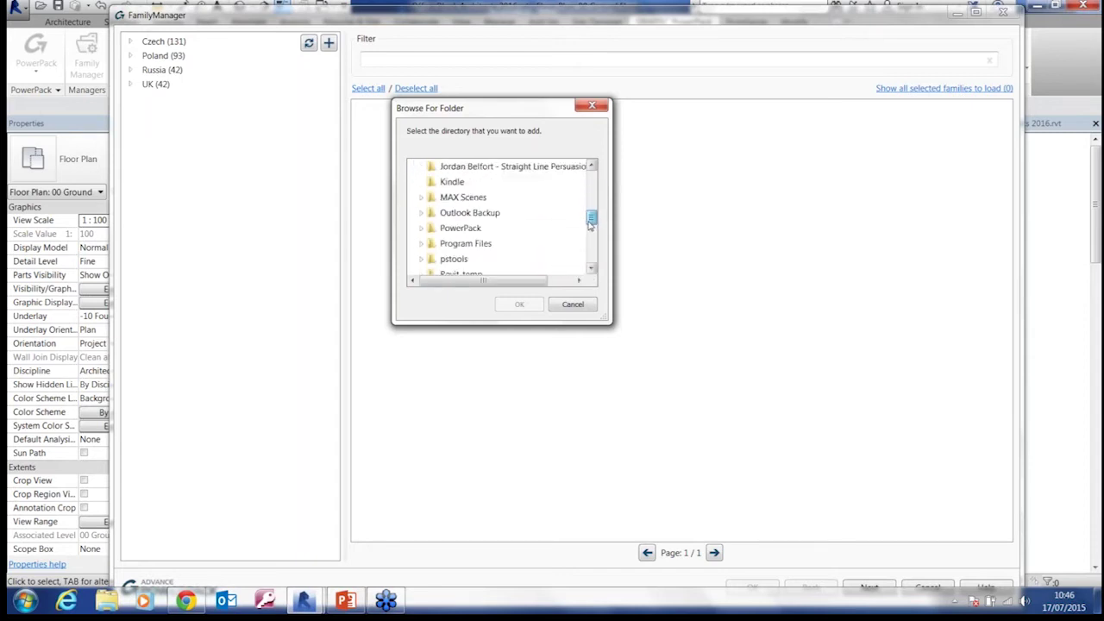
left_click(466, 228)
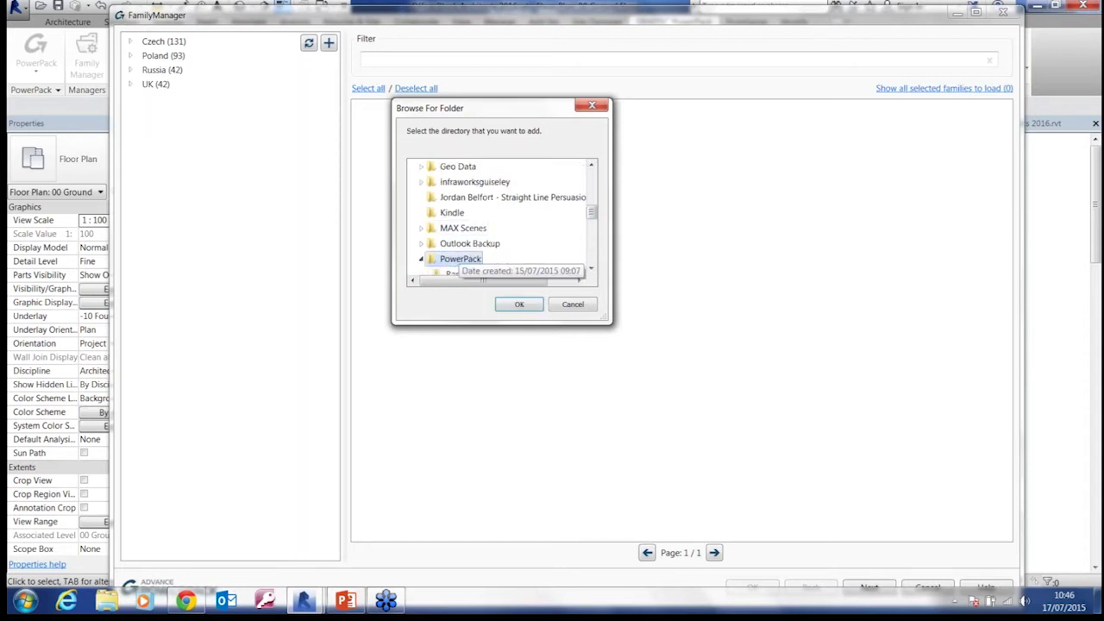
left_click(591, 271)
left_click(592, 271)
left_click(459, 229)
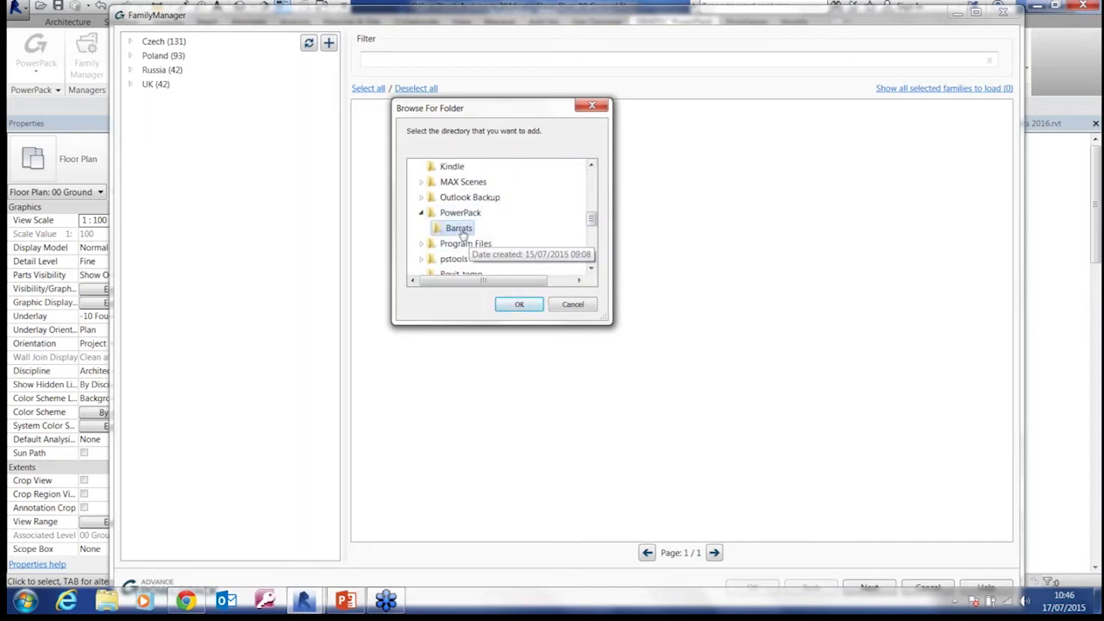
left_click(517, 304)
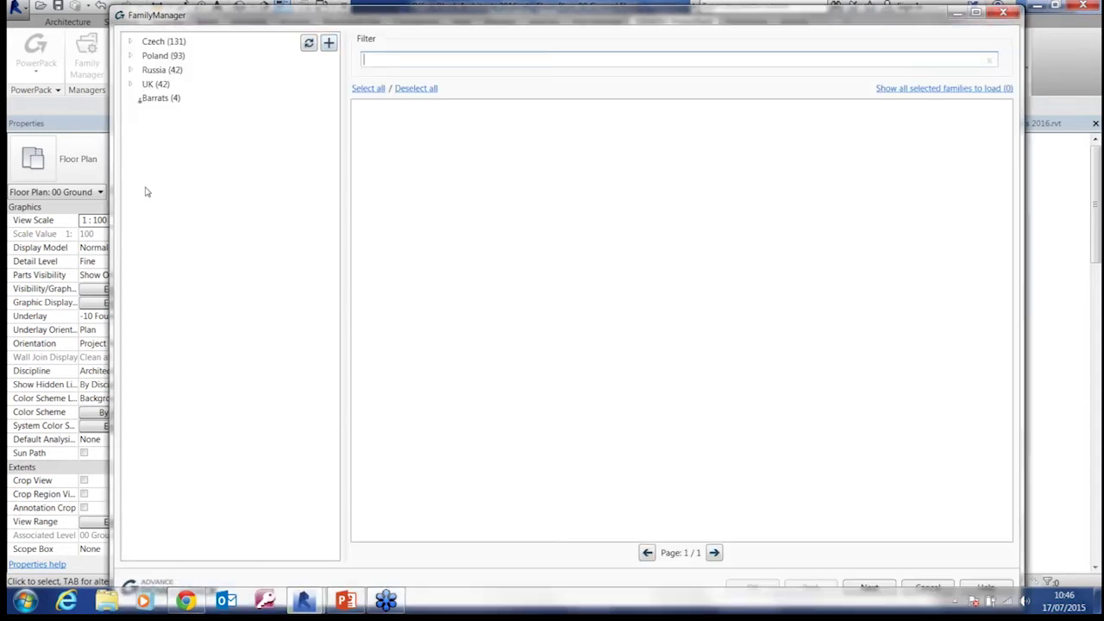
Step: Mark the Electric Meter Box, Gas Meter Box, Telecom Entry and Wall Extract Vent families from the Barrats library for loading
left_click(162, 101)
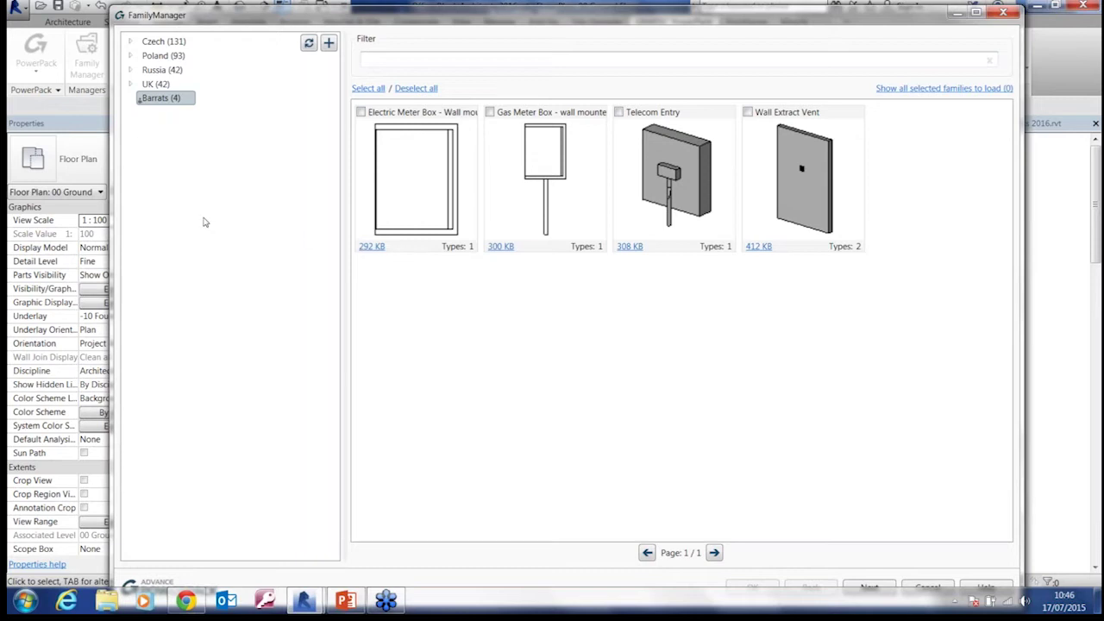
left_click(360, 113)
left_click(489, 113)
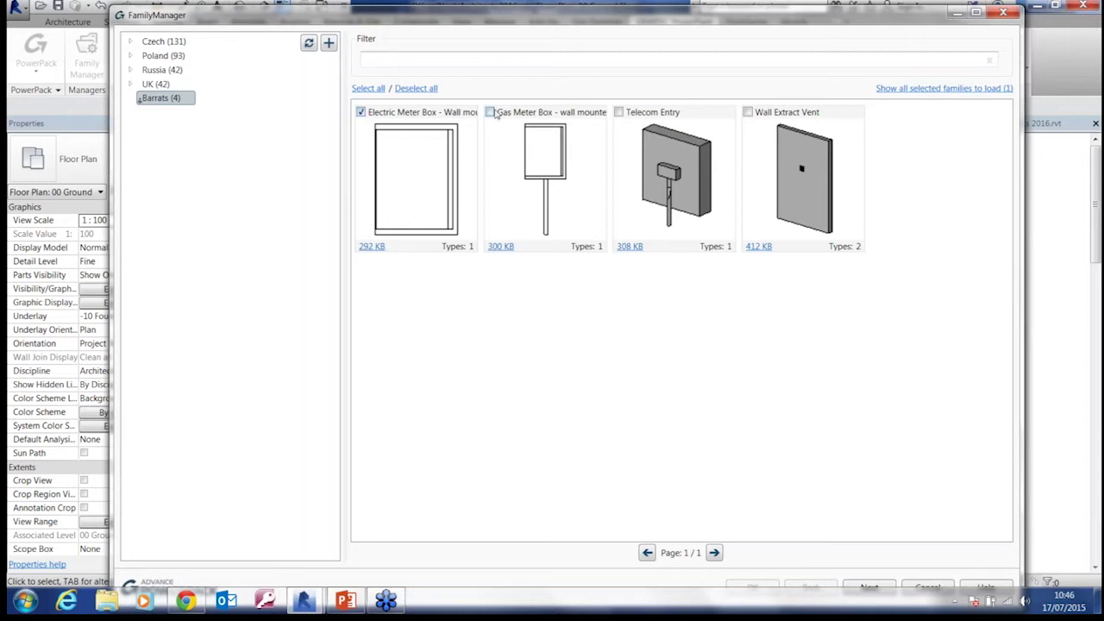
left_click(619, 112)
left_click(748, 113)
left_click_drag(812, 18, 815, 12)
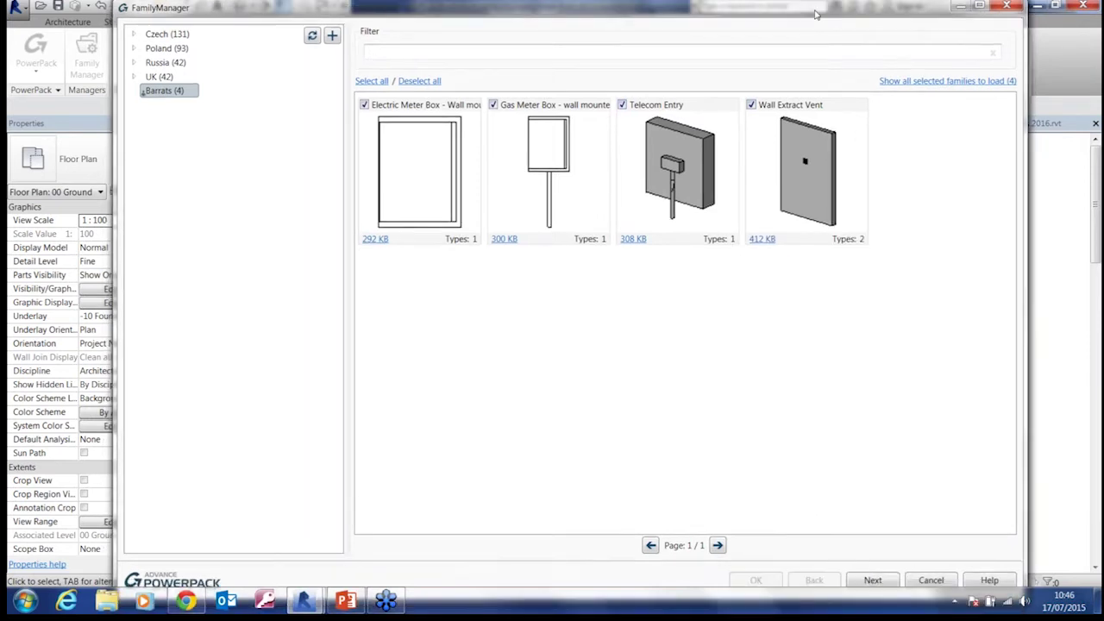
Step: Continue to the type selection, exclude the Wall type of Wall Extract Vent, and cancel the family loading
left_click(872, 580)
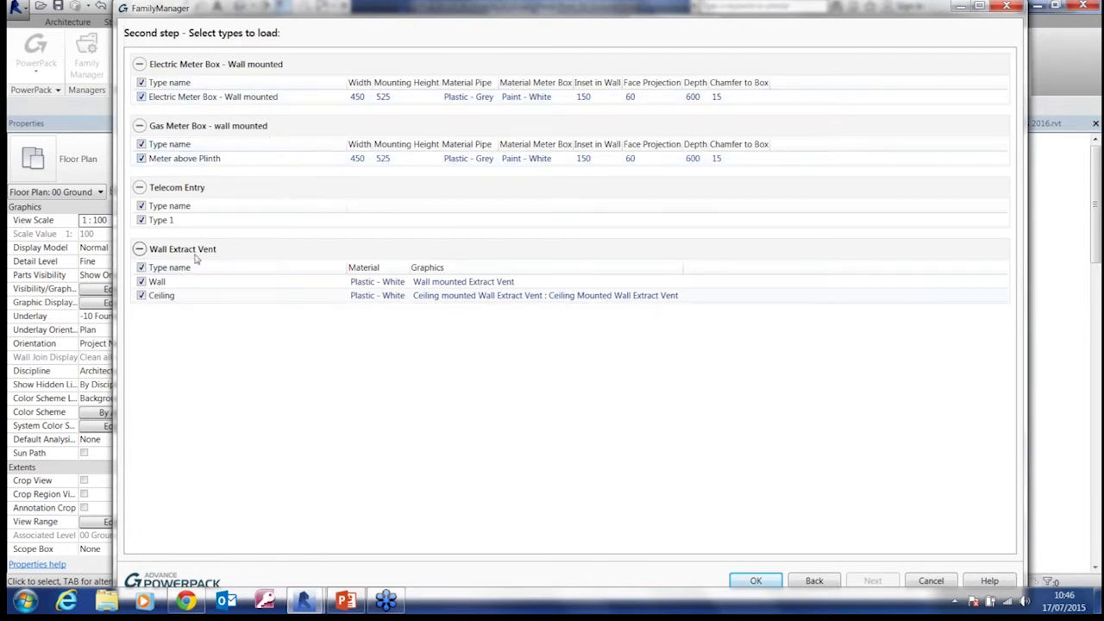
left_click(140, 281)
left_click(930, 582)
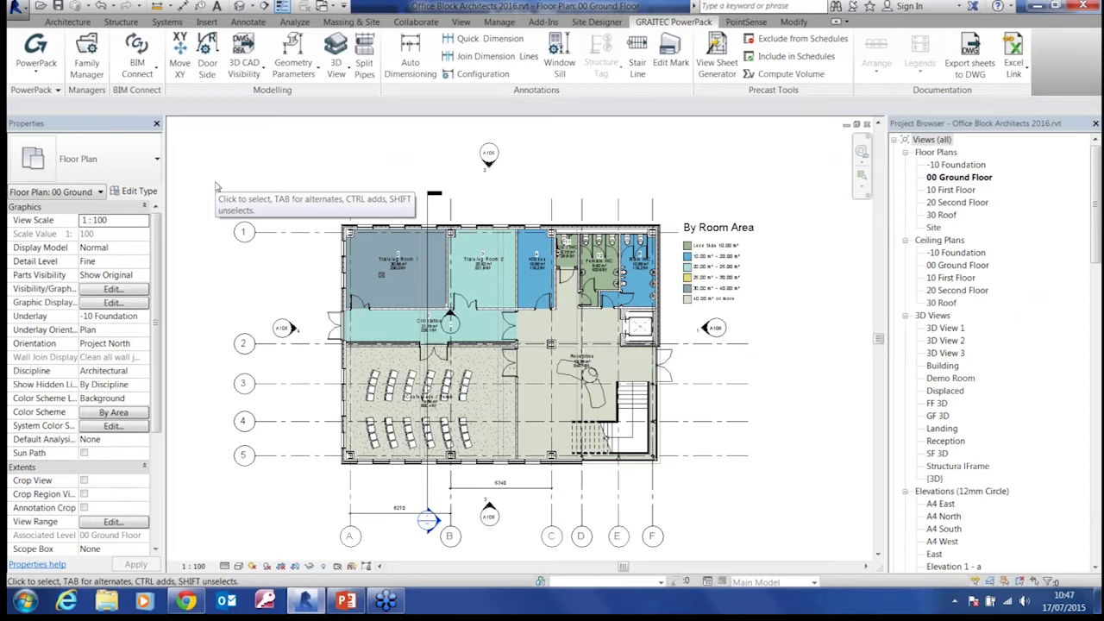
left_click(150, 79)
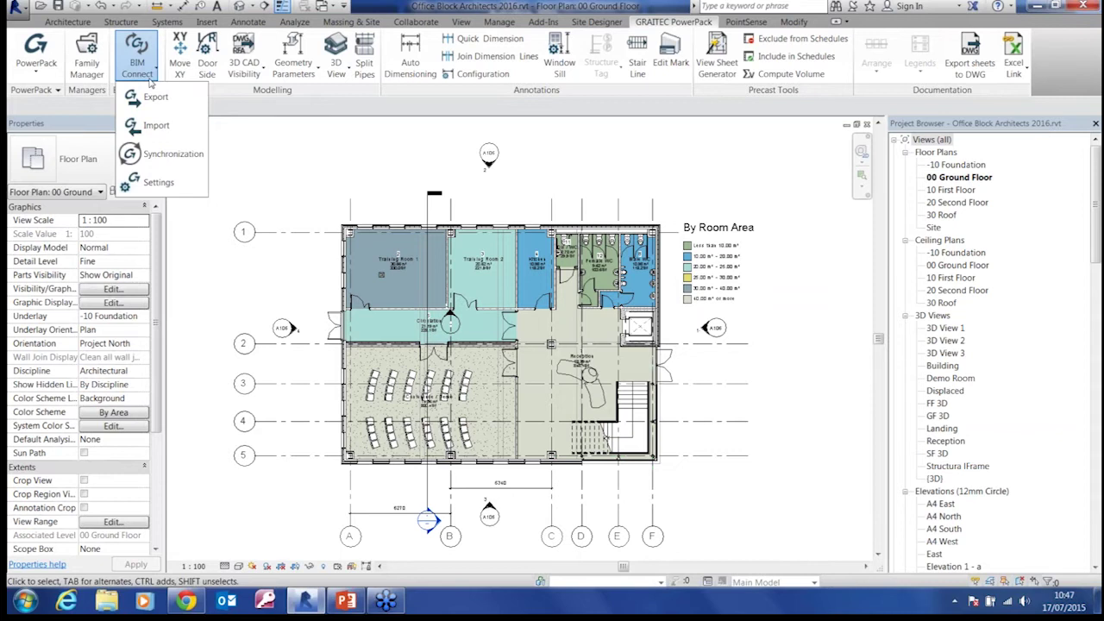
left_click(272, 115)
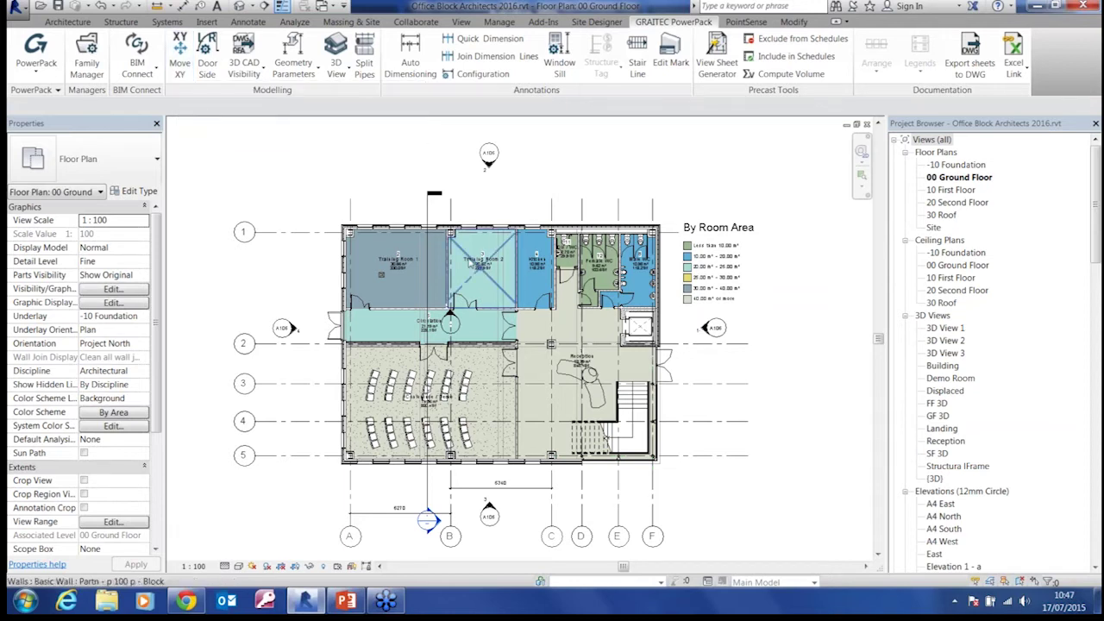
Step: Ungroup the array group of the topmost chair in the row nearest the double door of the demo room
scroll(466, 371, "up", 5)
scroll(447, 301, "up", 3)
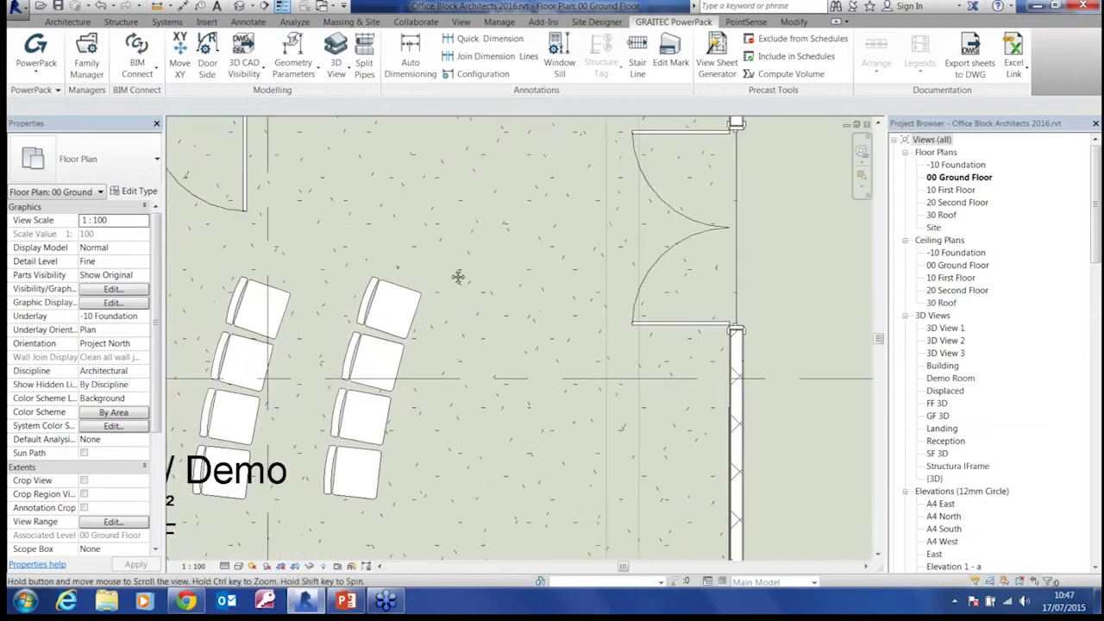
left_click(380, 276)
left_click(608, 65)
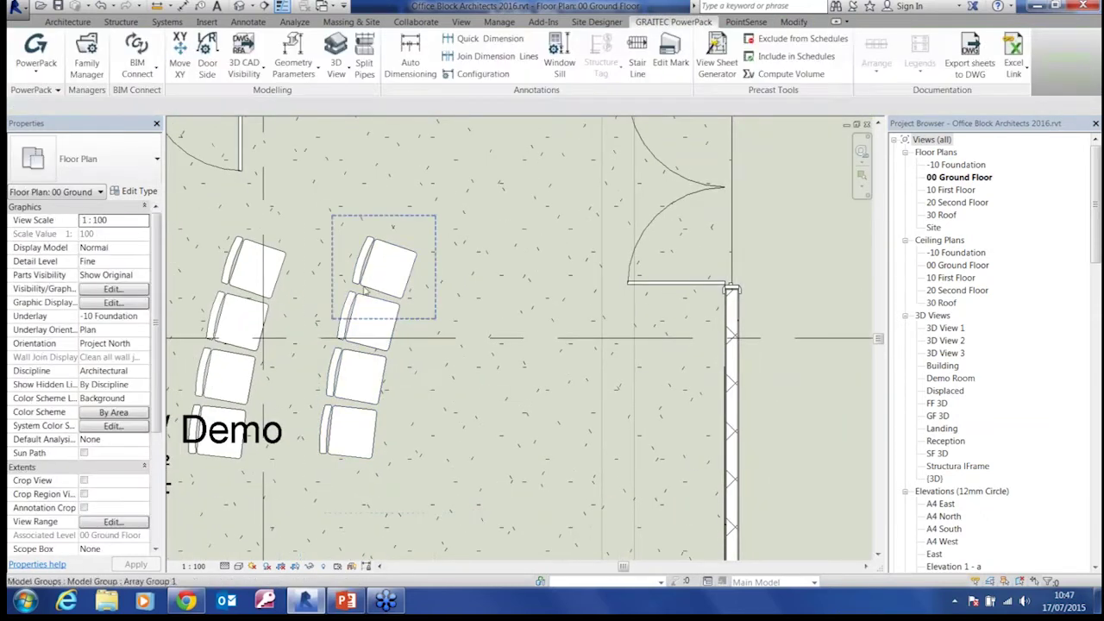
left_click(388, 256)
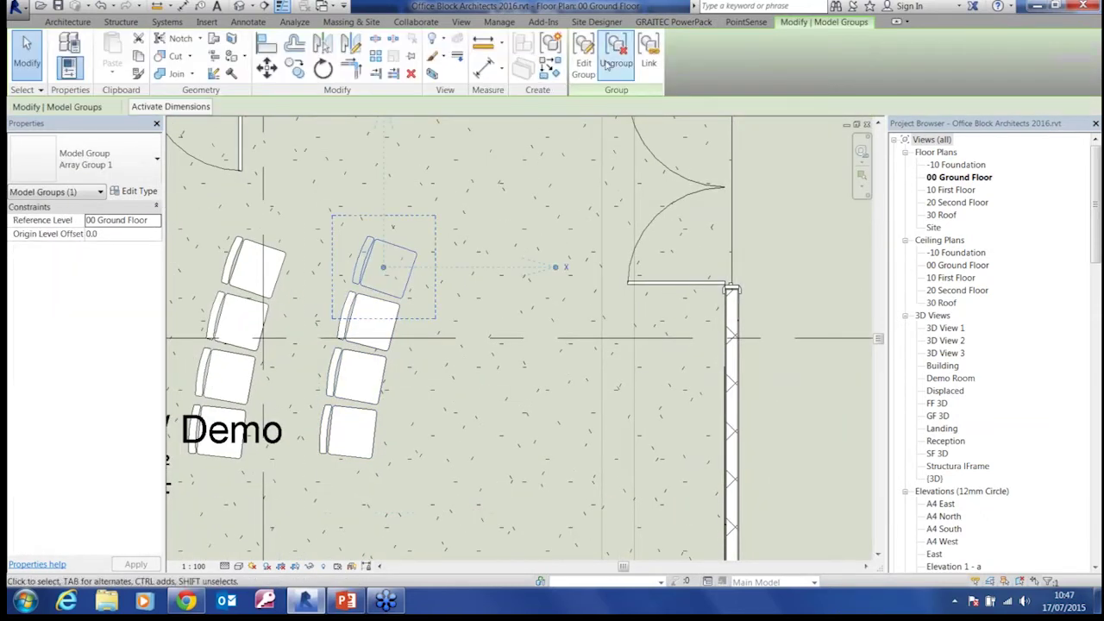
left_click(608, 65)
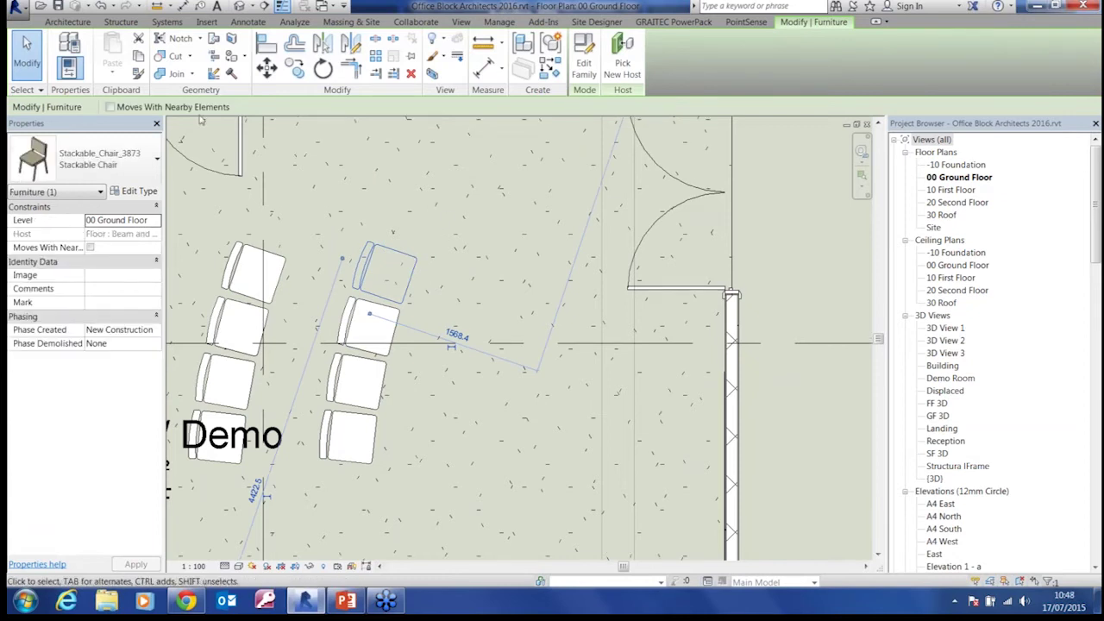
Step: Move the ungrouped chair with Move XY by 1m in X and 500 in Y
left_click(653, 21)
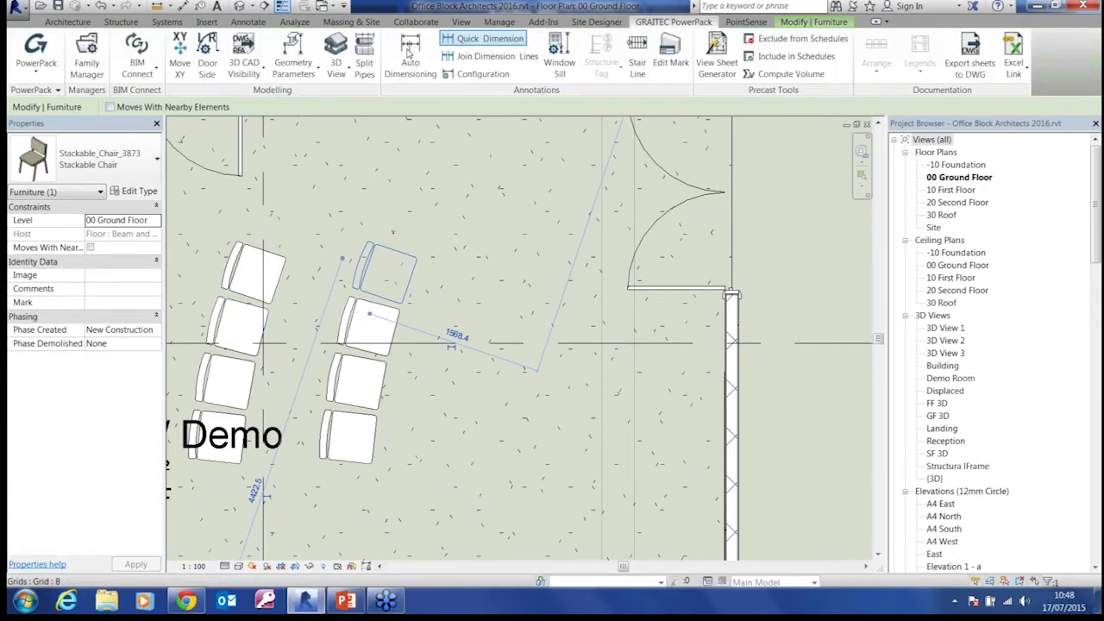
left_click(180, 62)
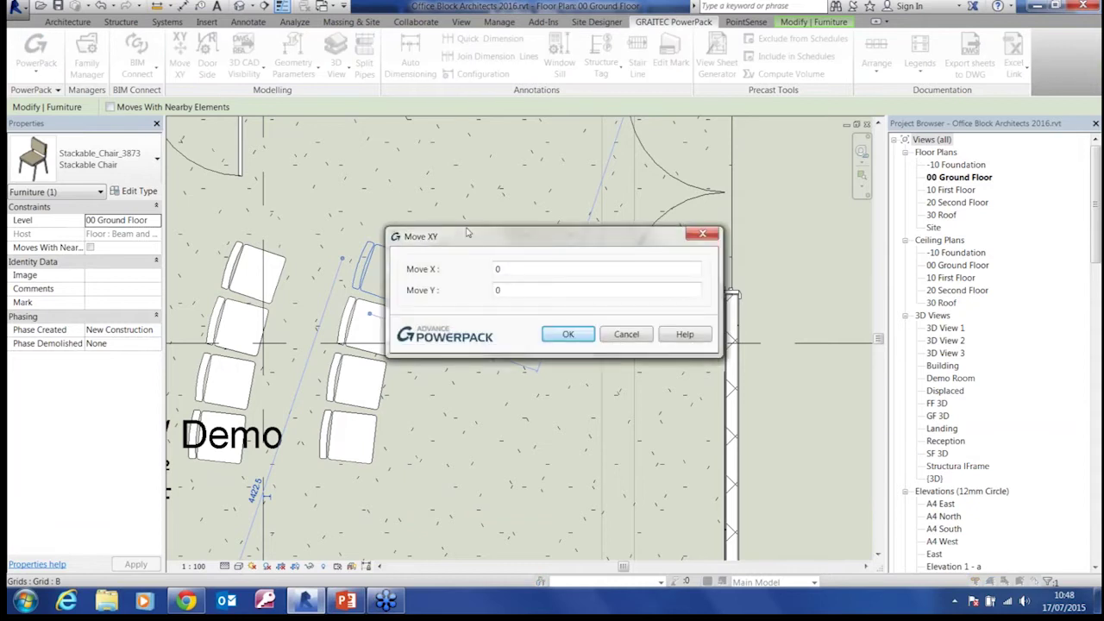
left_click_drag(470, 234, 805, 213)
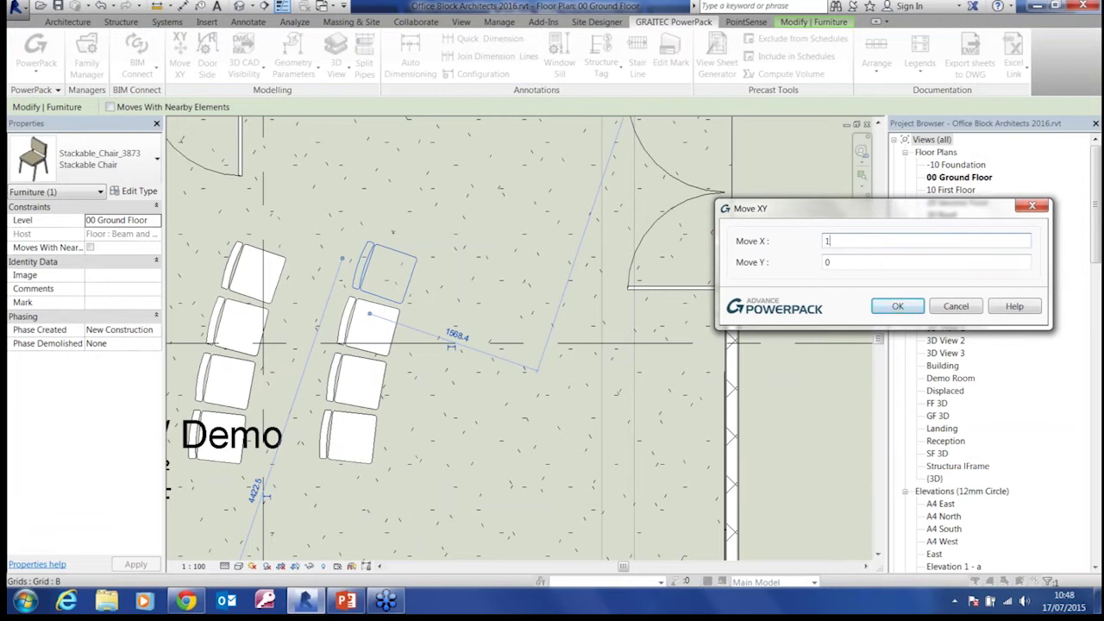
key("Tab")
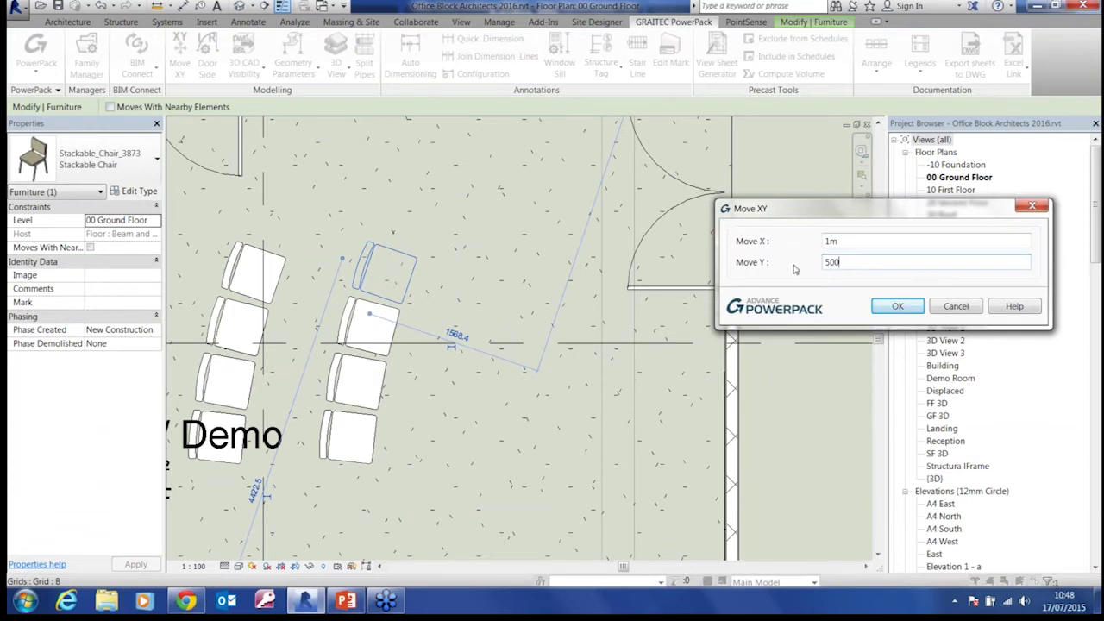
key("Return")
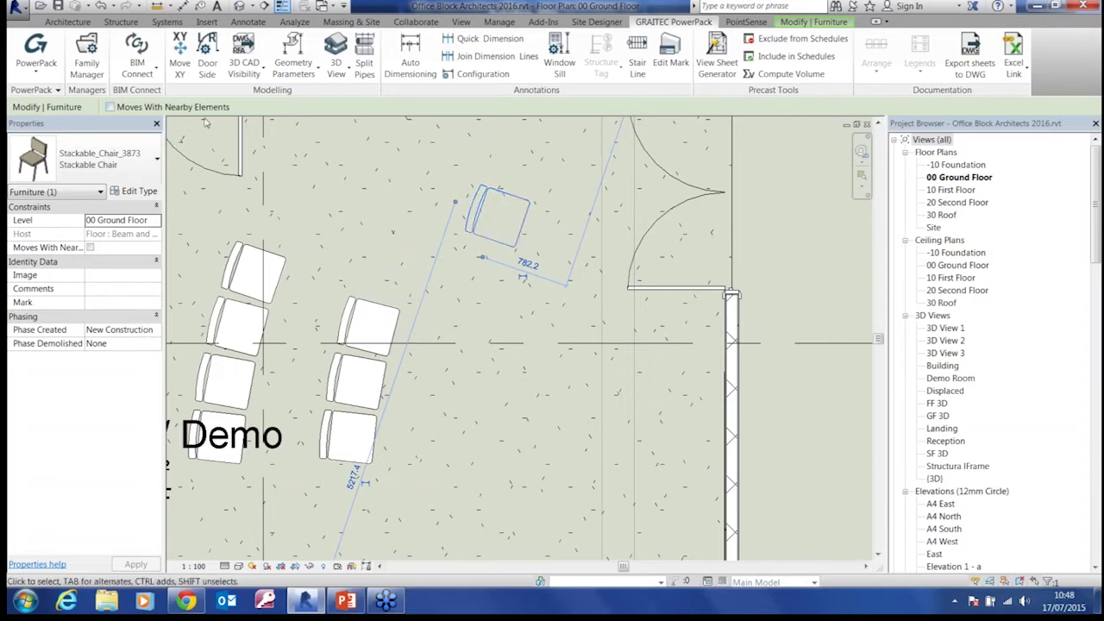
Step: Run the Door Side check, review each door family's opening side, and update the opening sides throughout the project
left_click(208, 56)
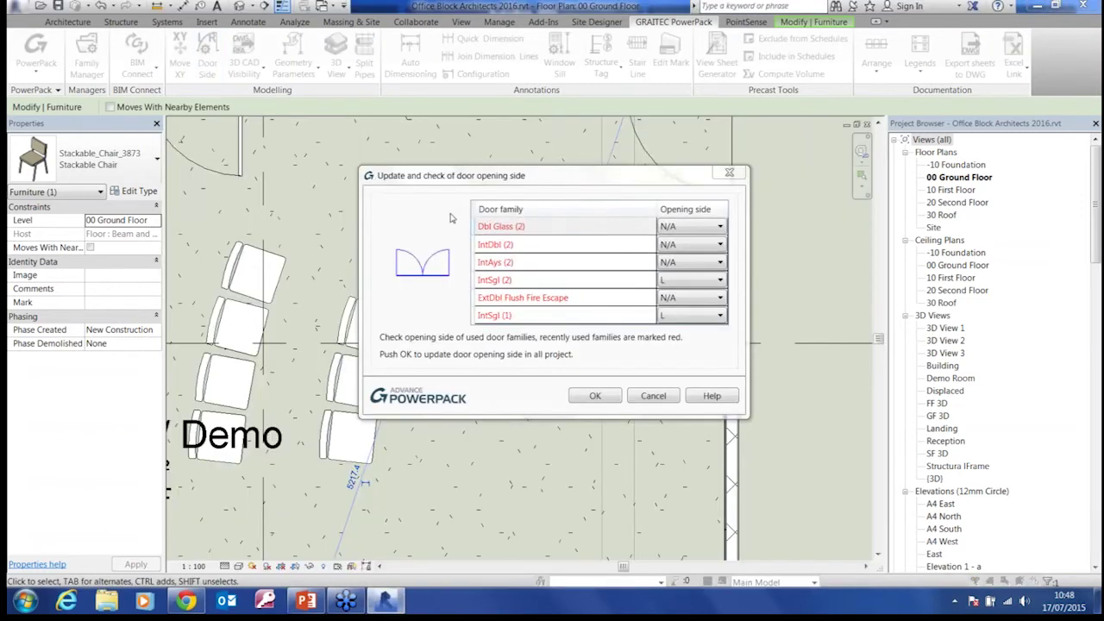
left_click_drag(537, 176, 435, 135)
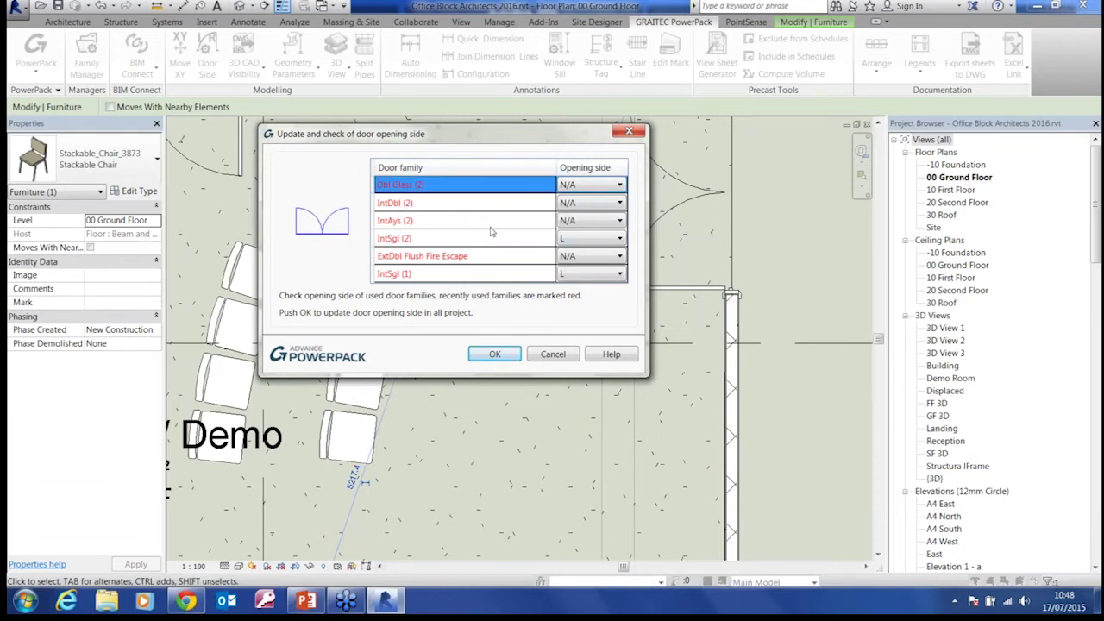
key("Down")
key("Down")
key("Down")
key("Down")
key("Down")
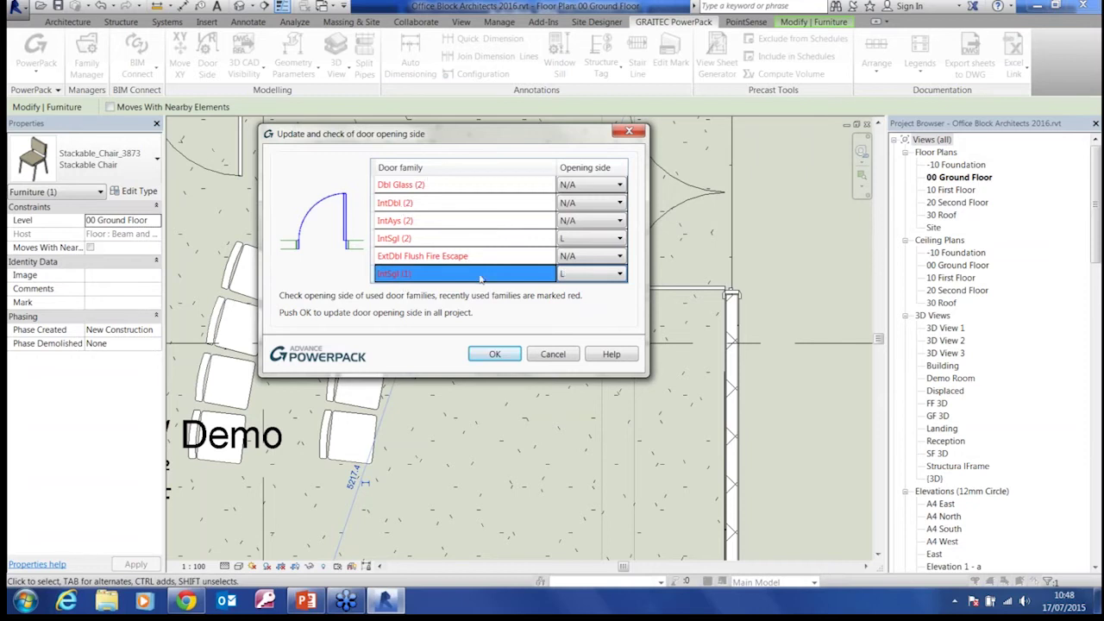
left_click(494, 355)
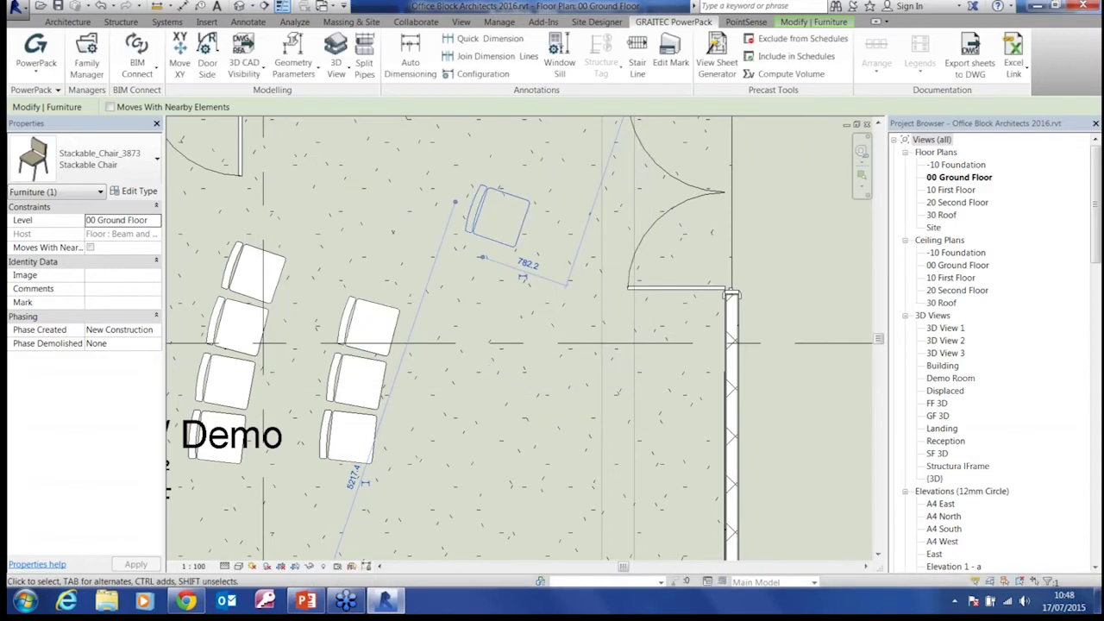
Step: Run the Door Side check, inspect the opening-side choices for IntSgl (2), and apply the opening sides across the project
left_click(207, 56)
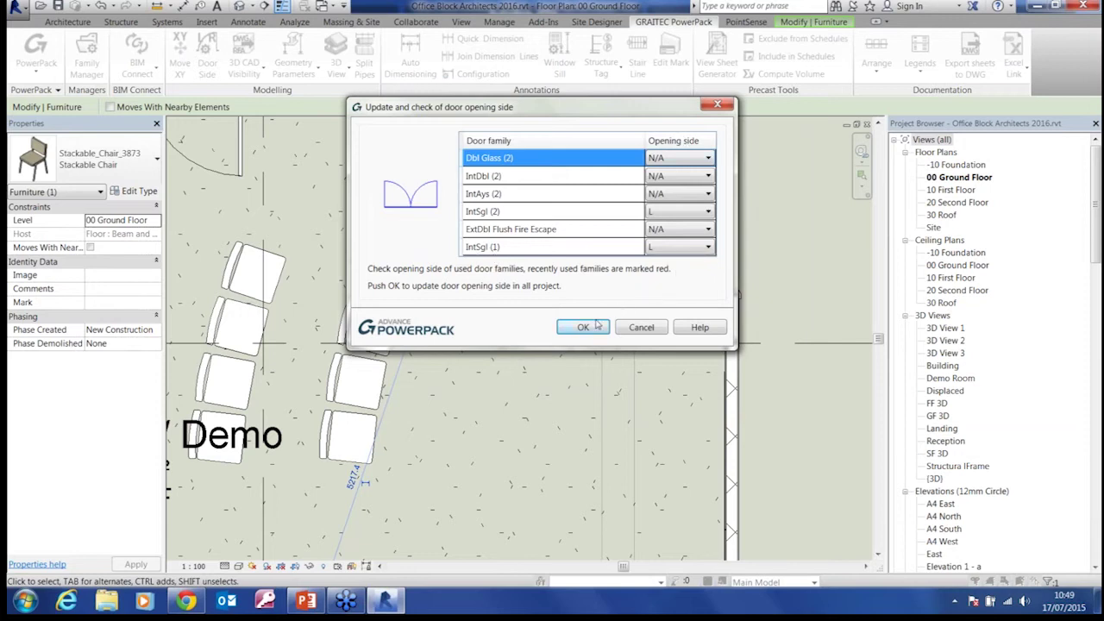
left_click(708, 212)
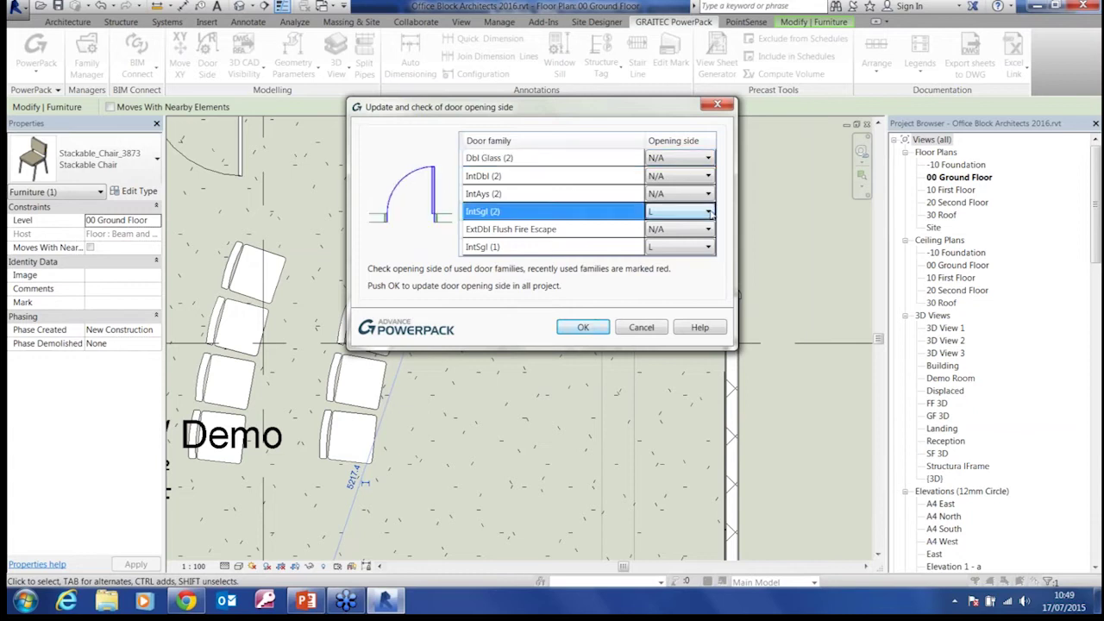
left_click(708, 212)
left_click(591, 110)
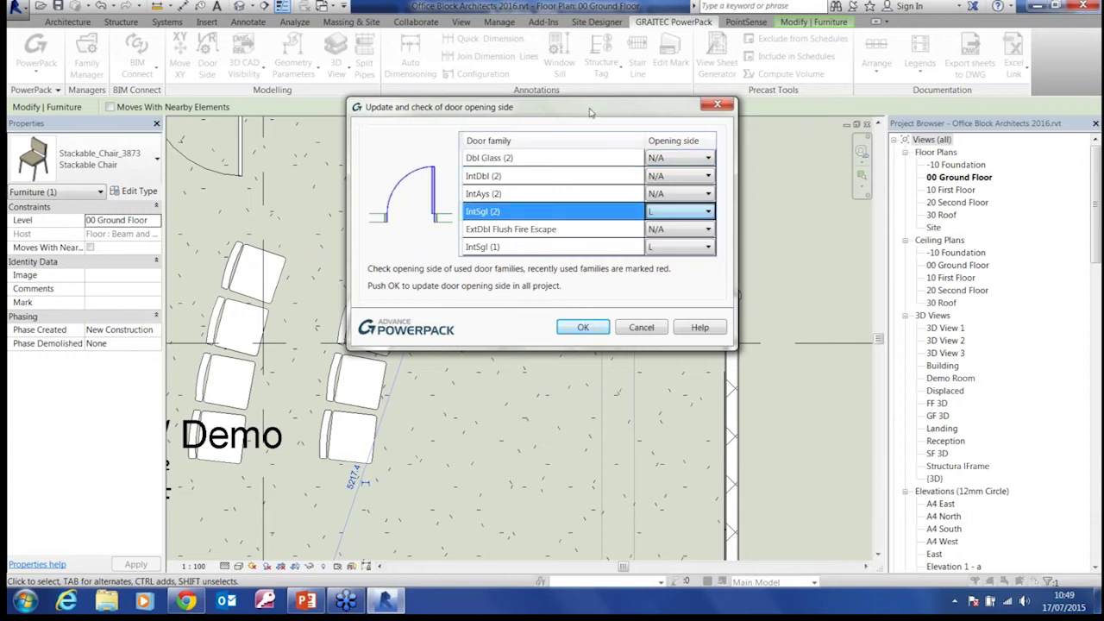
left_click(574, 330)
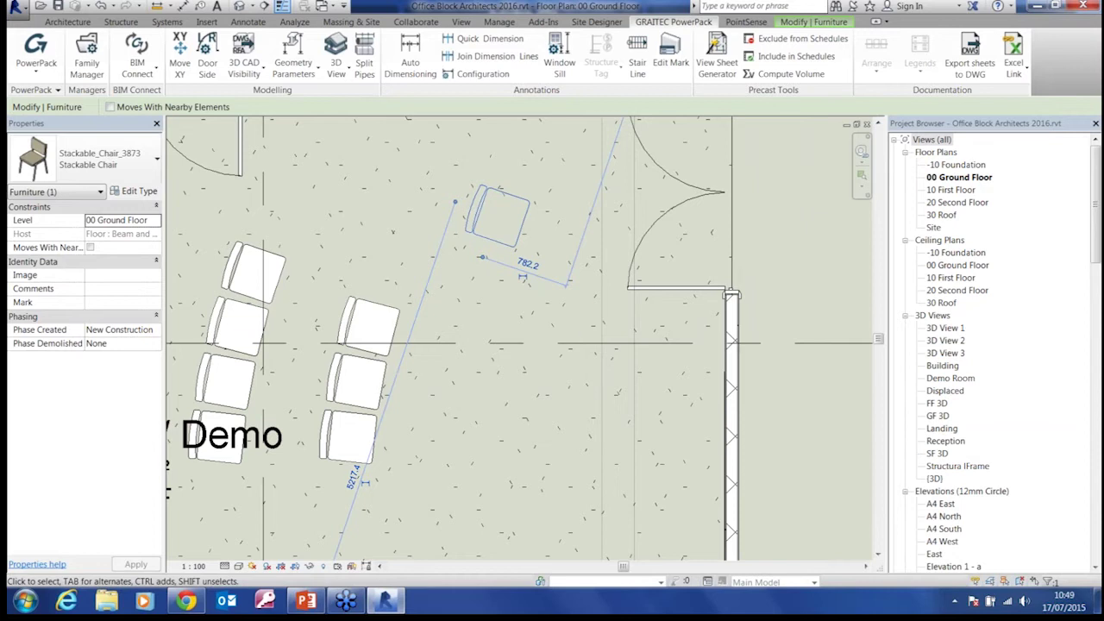
Step: Start linking a CAD file into the ground floor plan and browse to the PowerPack folder on the Datapart1 (D:) drive
left_click(237, 73)
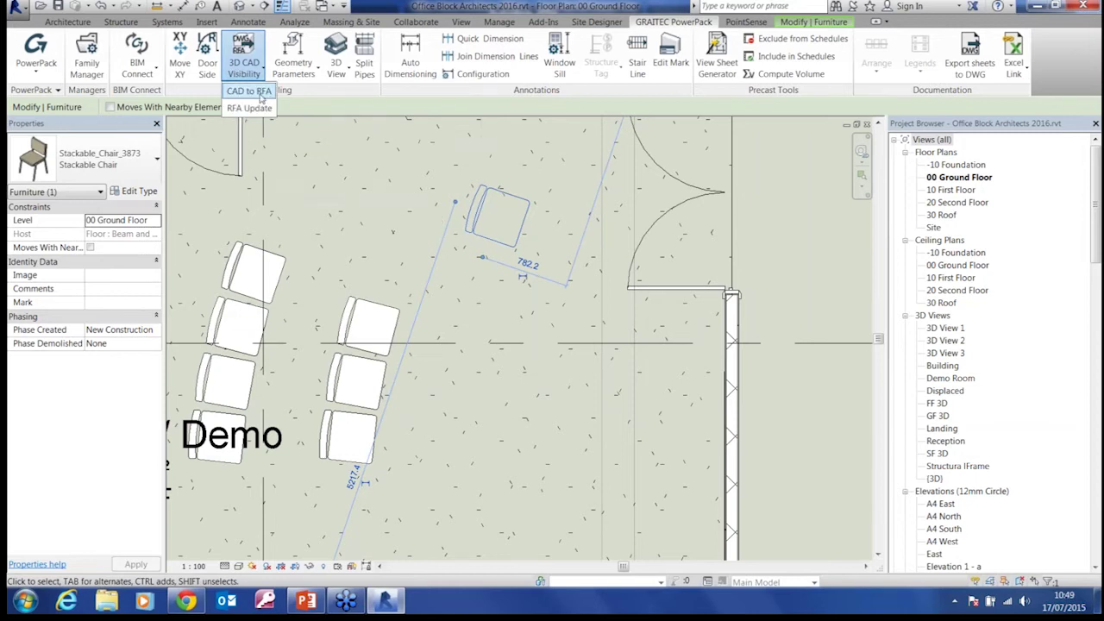
middle_click_drag(413, 207, 441, 350)
scroll(494, 342, "down", 5)
left_click(207, 21)
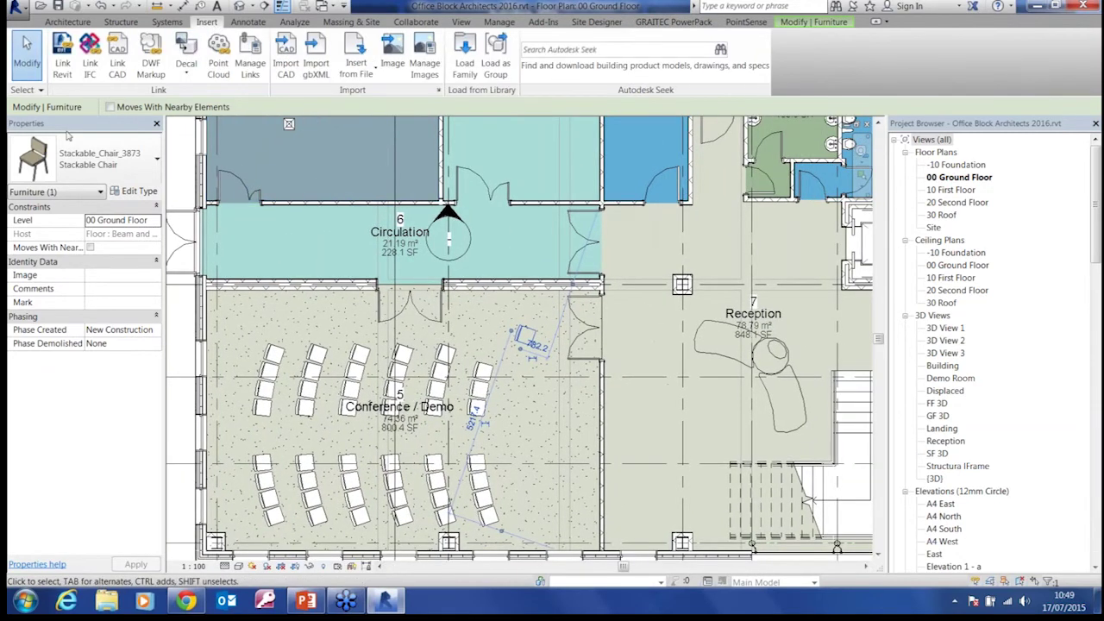
left_click(118, 59)
left_click(483, 92)
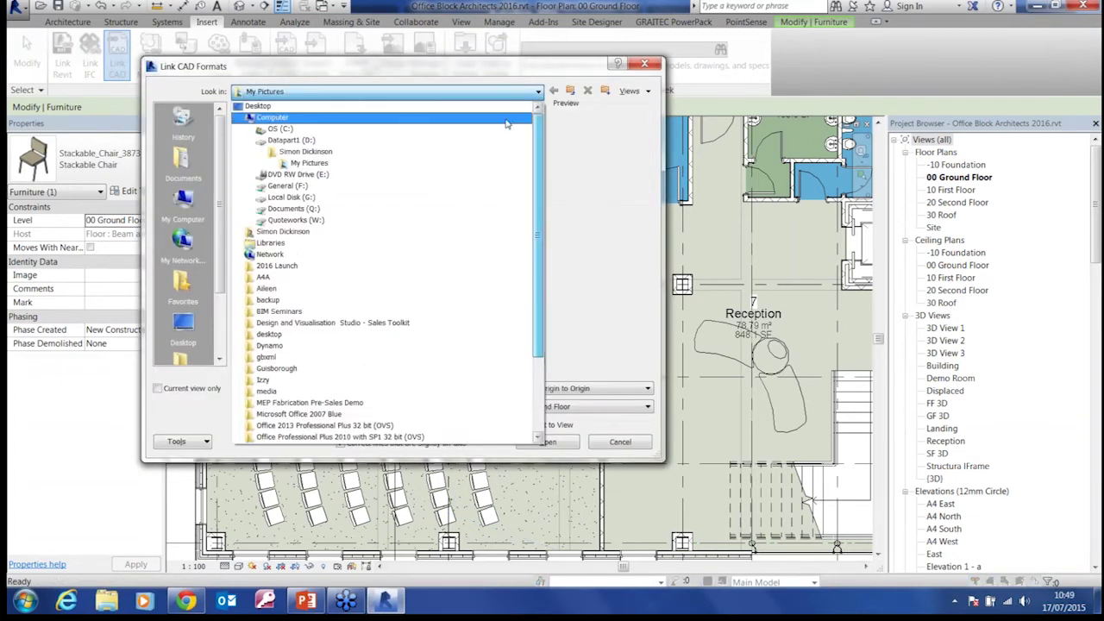
left_click(276, 145)
scroll(269, 219, "down", 2)
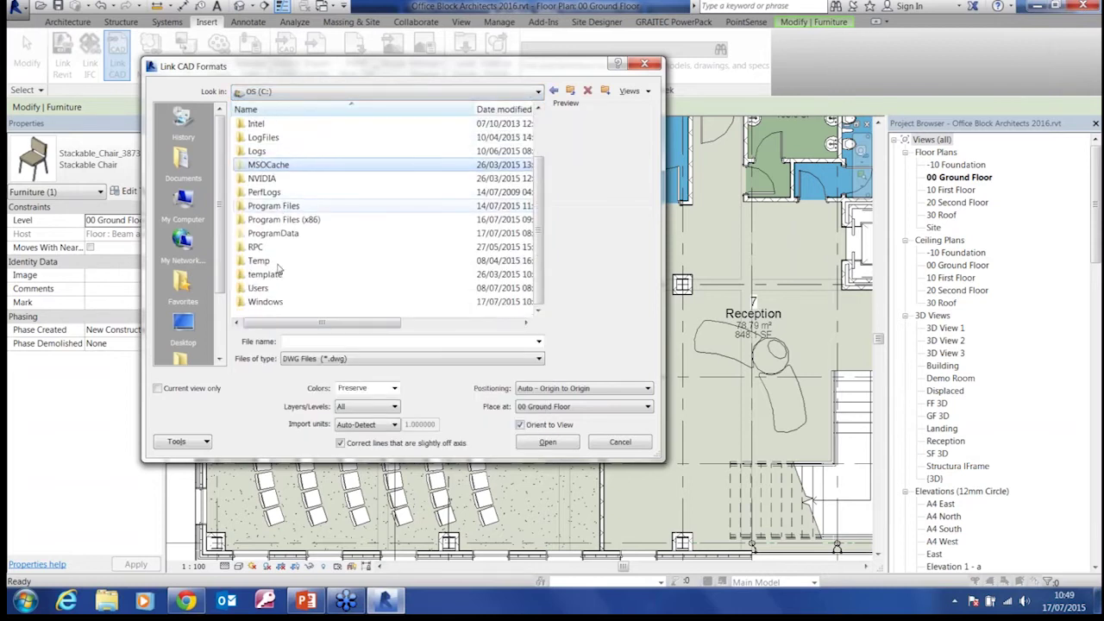
left_click(254, 89)
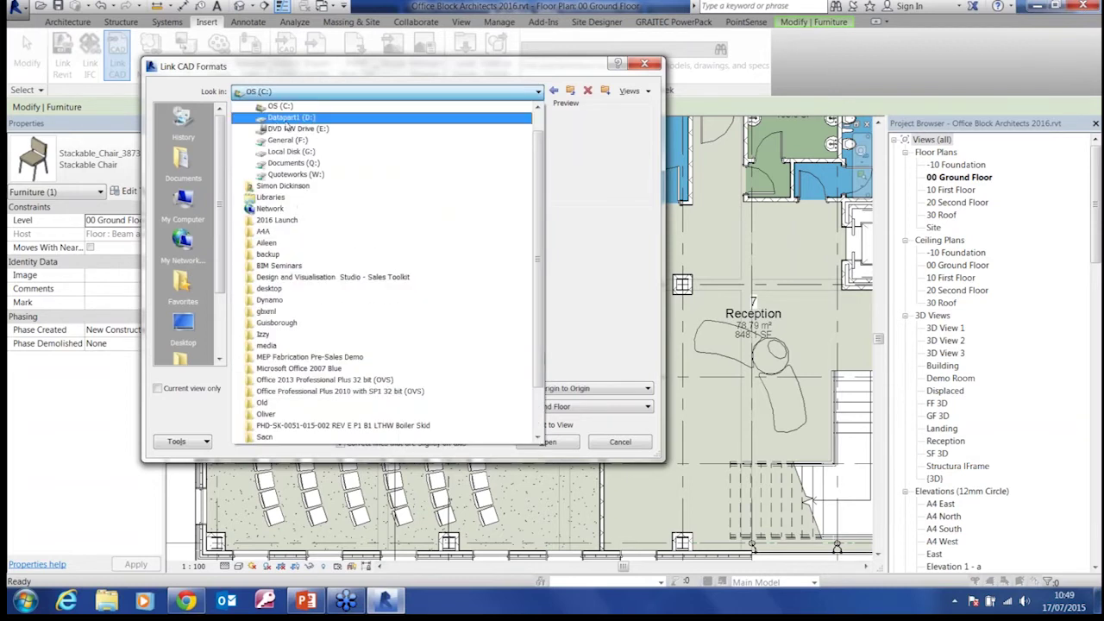
left_click(285, 126)
scroll(269, 264, "down", 3)
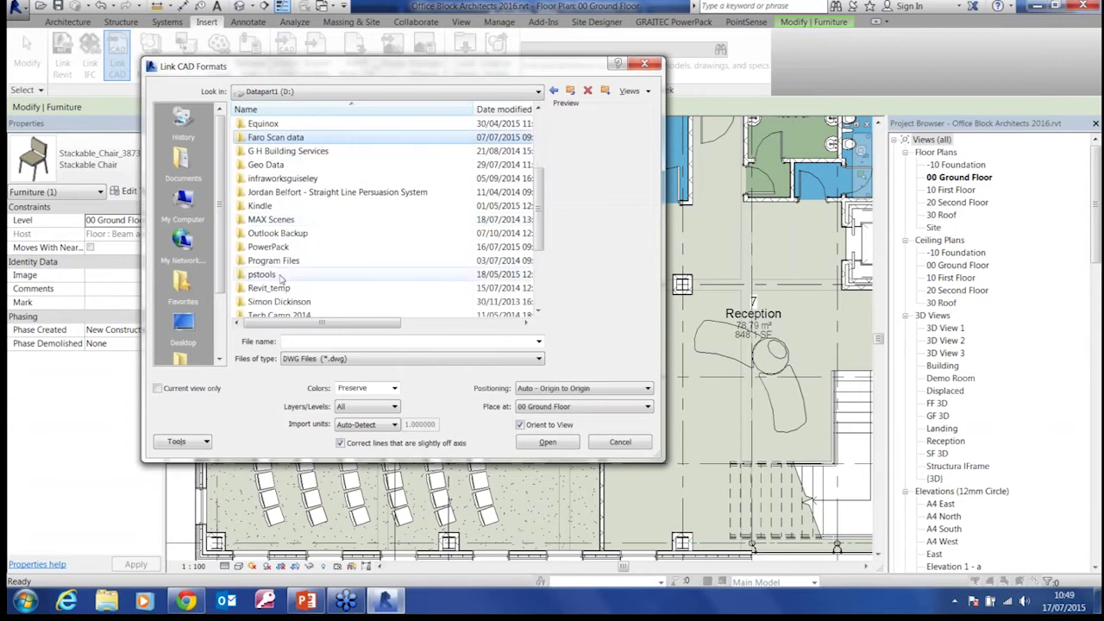
double_click(269, 247)
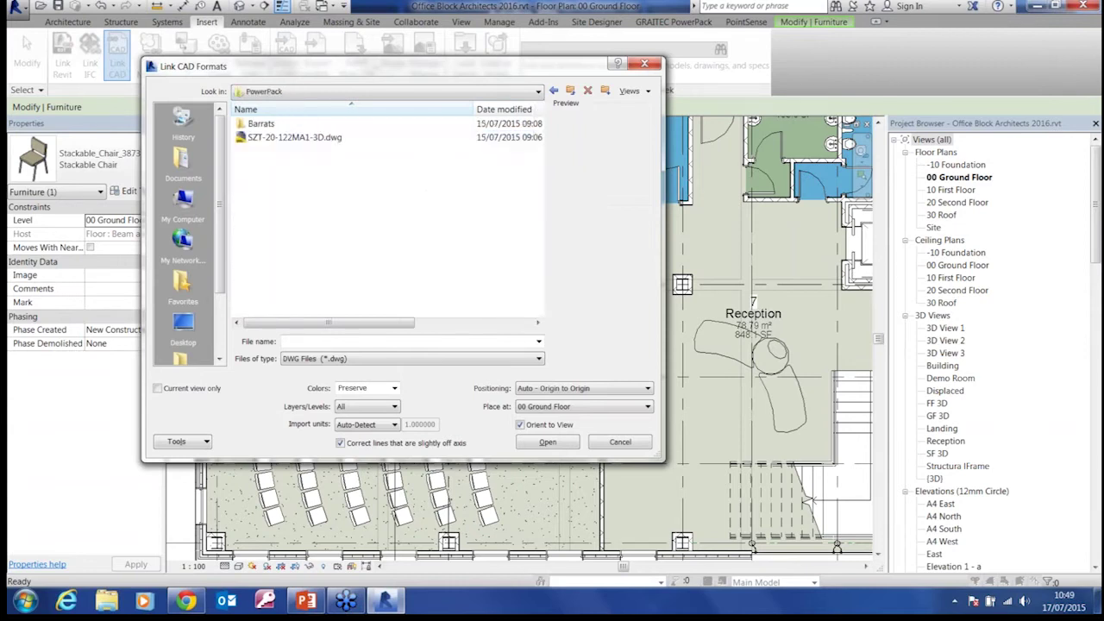
Step: Link the drawing SZT-20-122MA1-3D.dwg into the ground floor plan with the preset import and positioning options
left_click(290, 143)
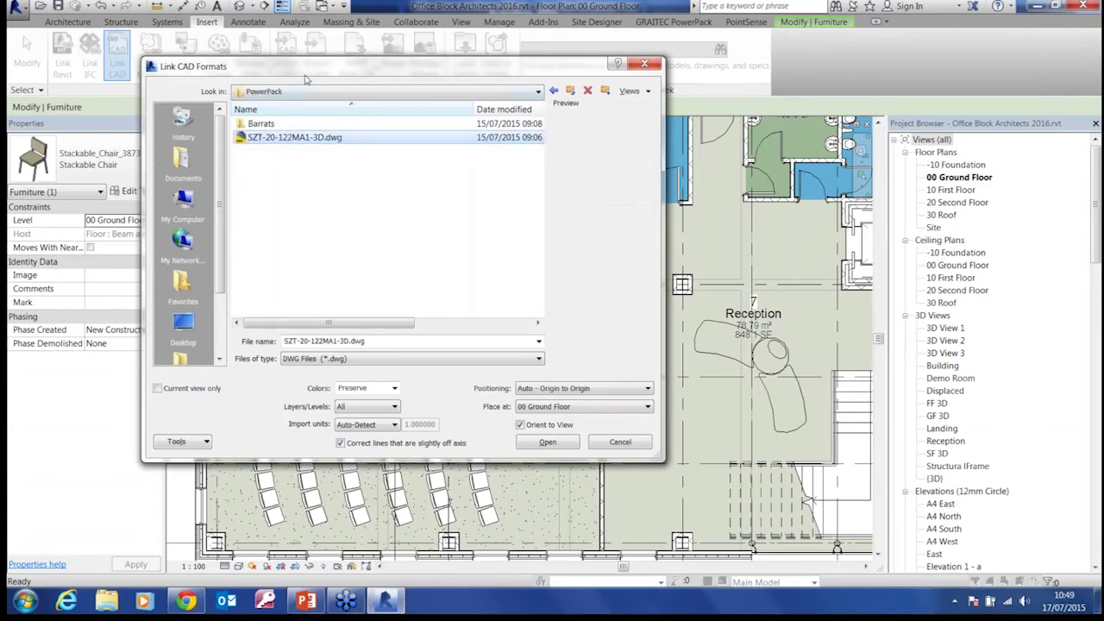
left_click_drag(313, 75, 462, 65)
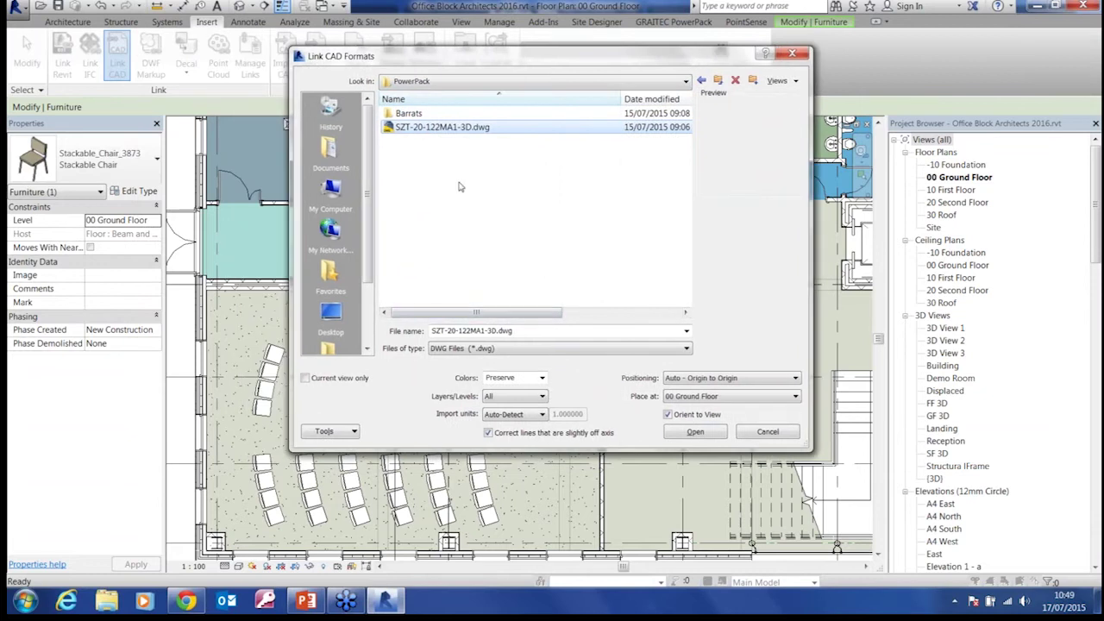
left_click(688, 434)
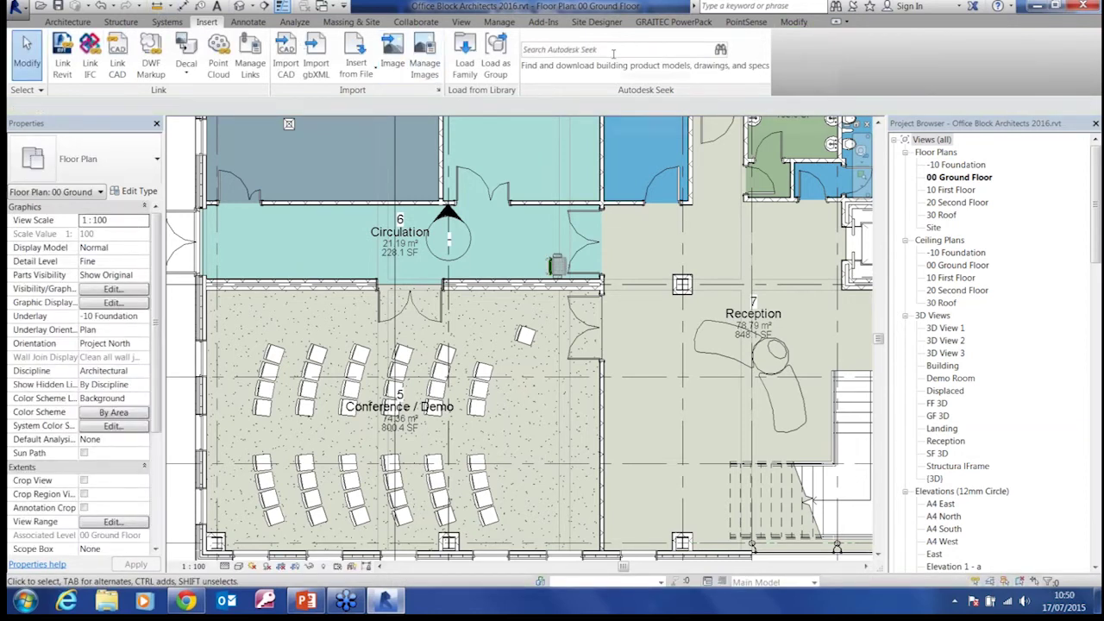
Step: Move the linked CAD chair from the Circulation area into the Conference / Demo room, below the separately placed chair
left_click(557, 266)
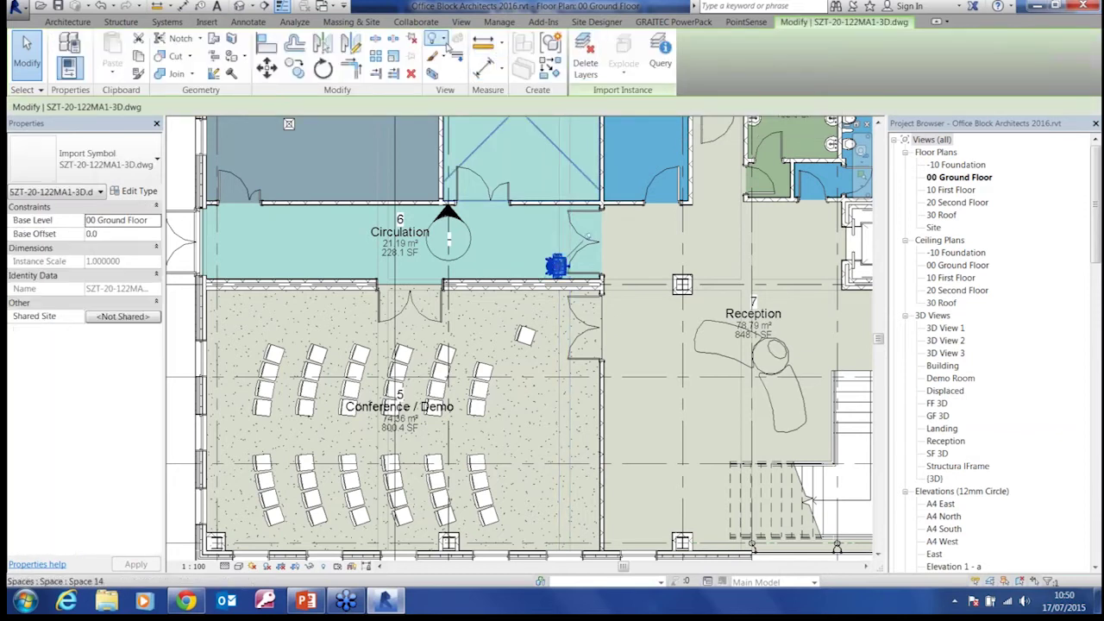
left_click_drag(558, 266, 536, 382)
scroll(560, 379, "up", 5)
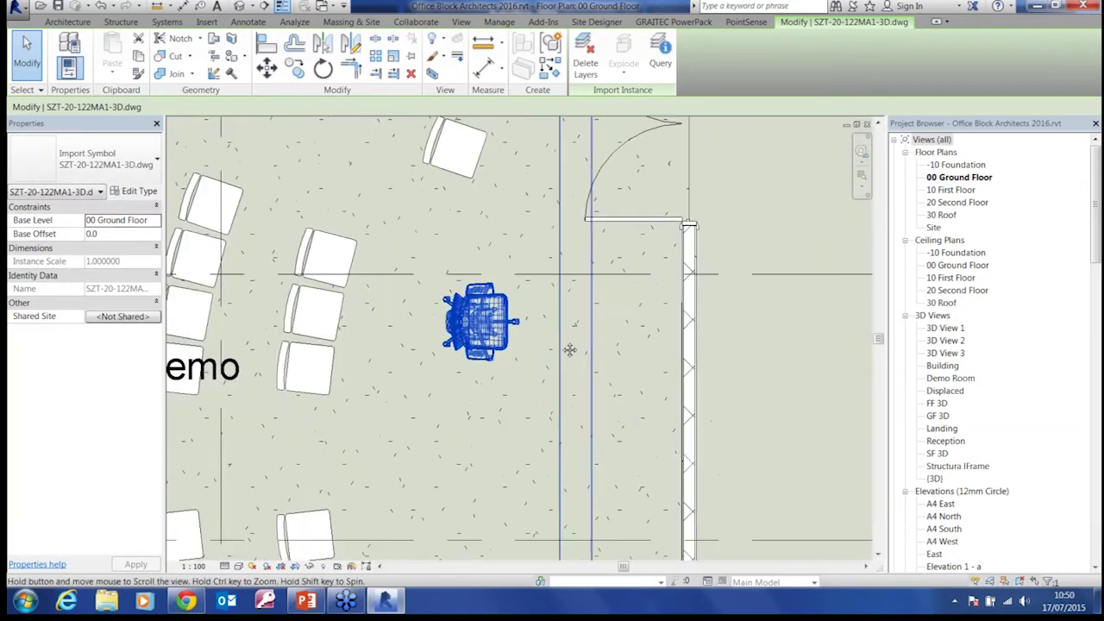
scroll(569, 349, "up", 2)
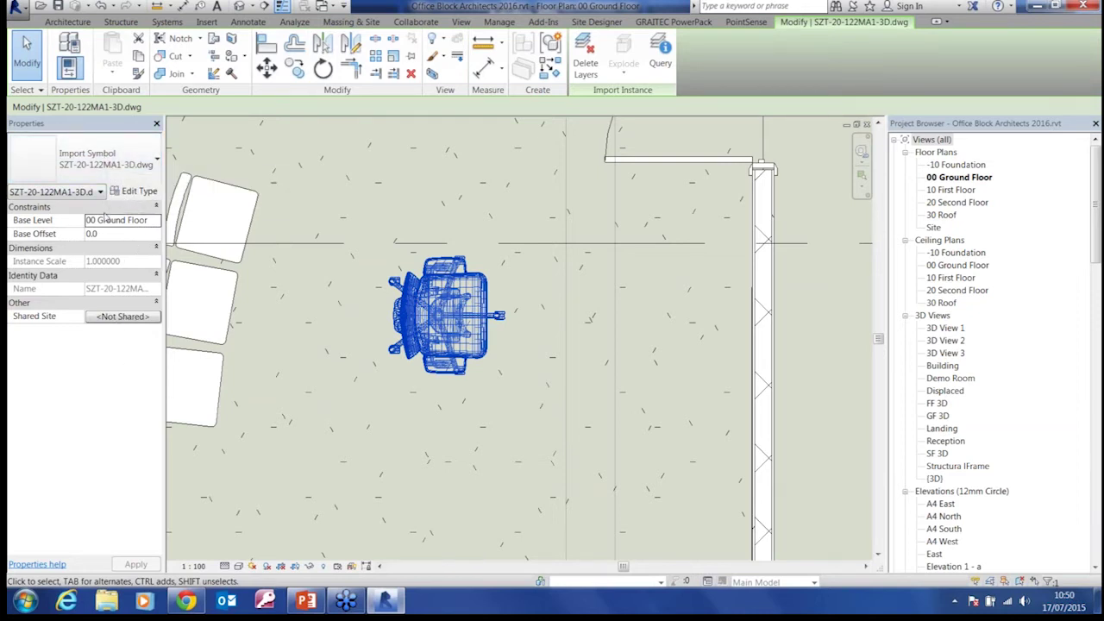
Step: Examine the import units and scale factor in the linked chair's type properties, and leave them without applying changes
left_click(135, 191)
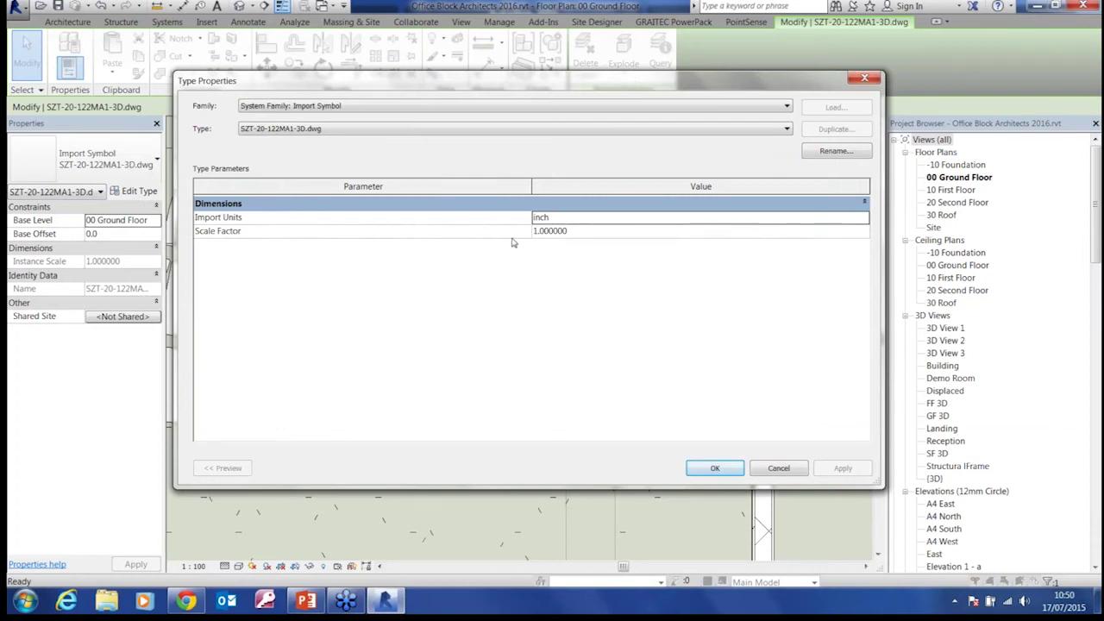
left_click(556, 220)
left_click(575, 248)
left_click_drag(533, 90, 631, 70)
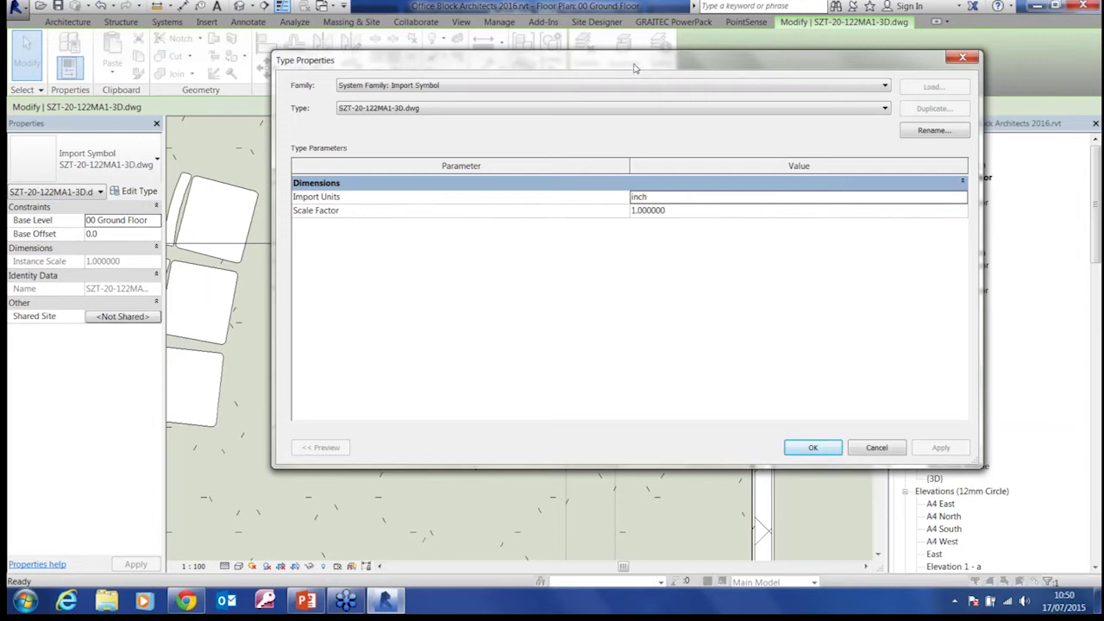
left_click(671, 245)
left_click(876, 448)
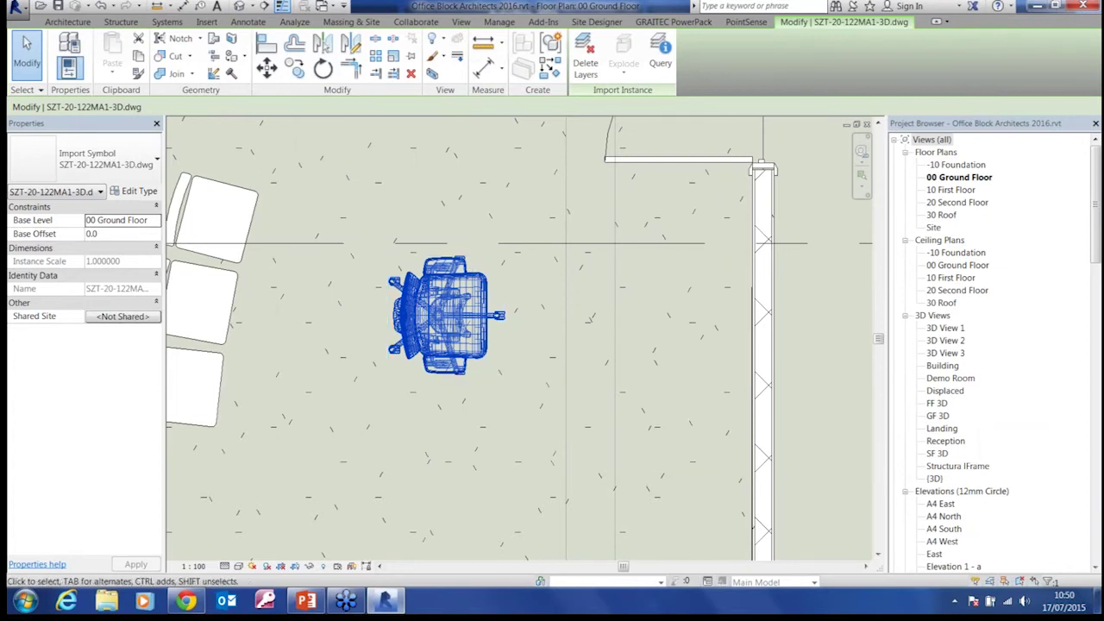
Step: Convert the linked CAD chair into a Revit family with CAD to RFA and select the resulting chair
left_click(686, 21)
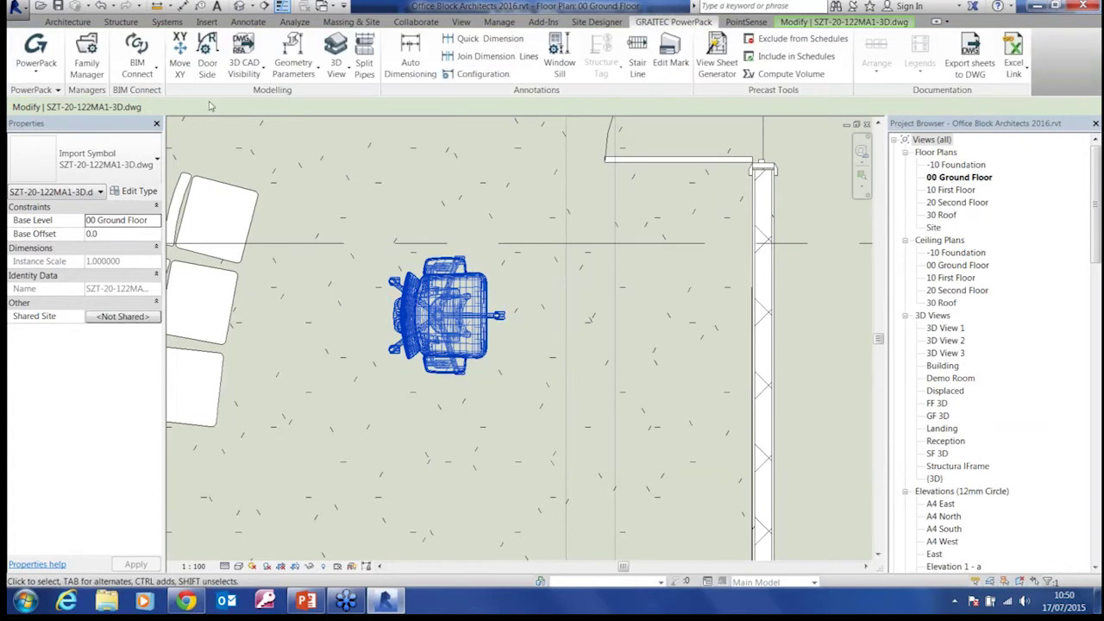
left_click(245, 76)
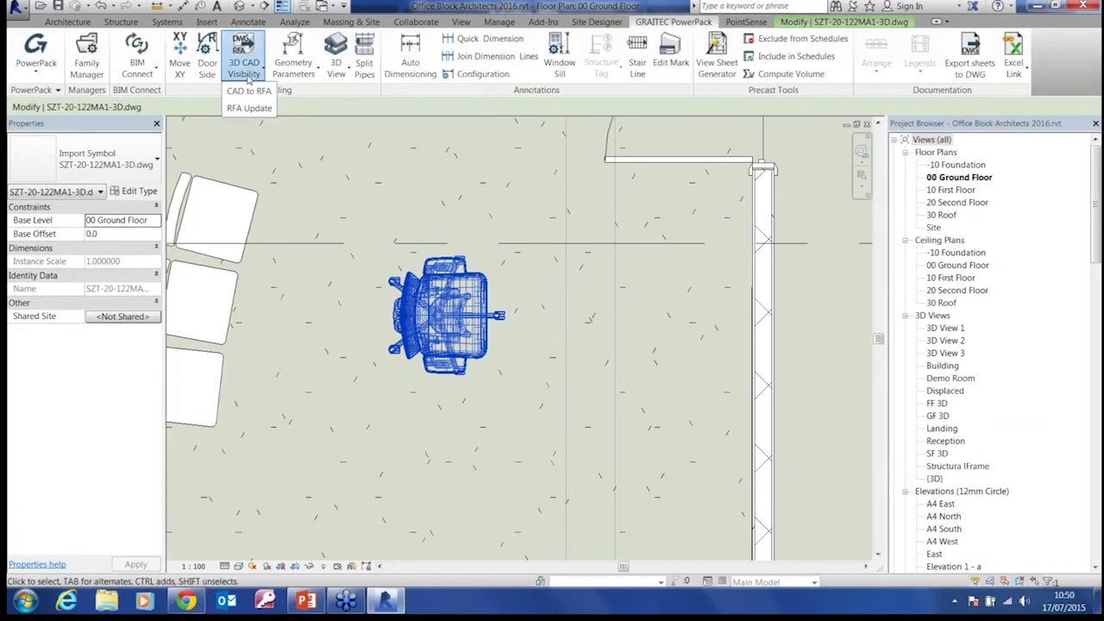
left_click(249, 91)
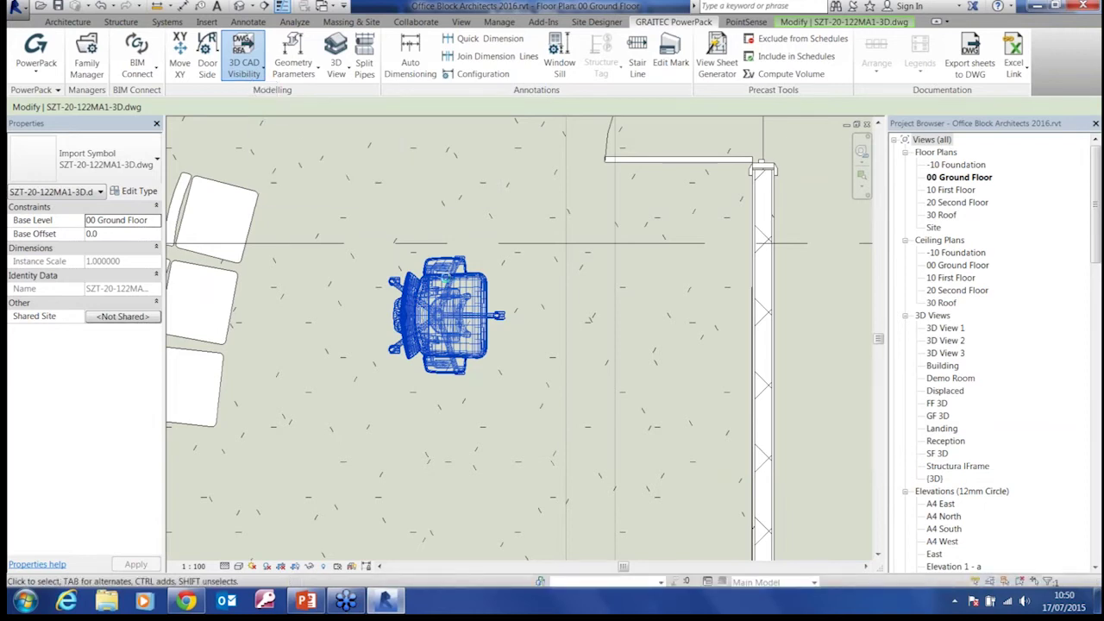
left_click(457, 276)
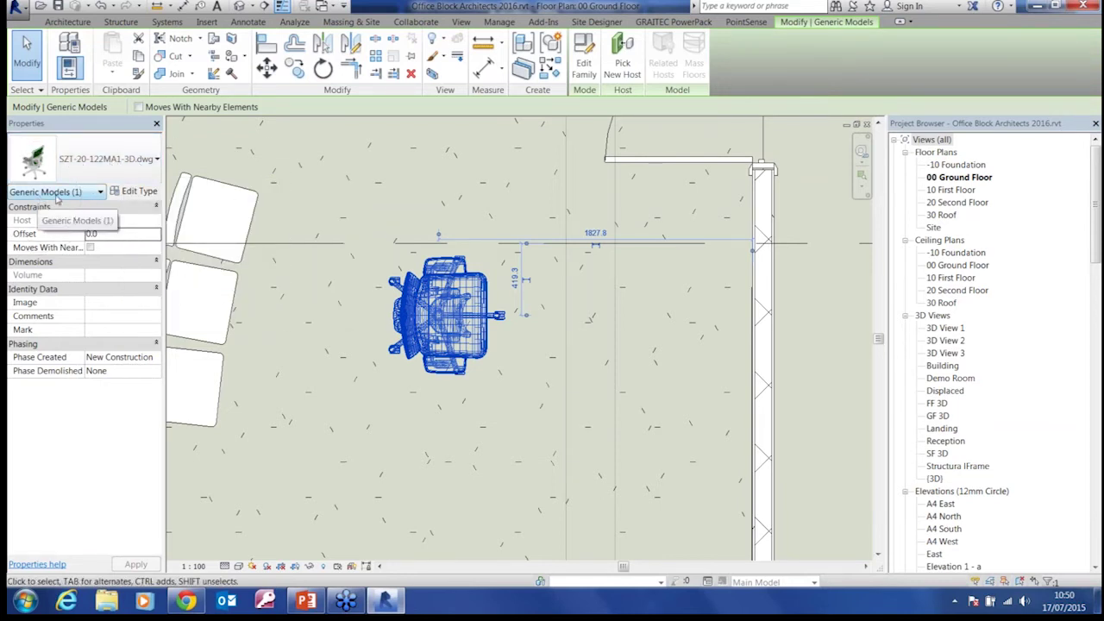
Step: Review the converted chair family's type properties, including its CAD name and identity data parameters
left_click(134, 191)
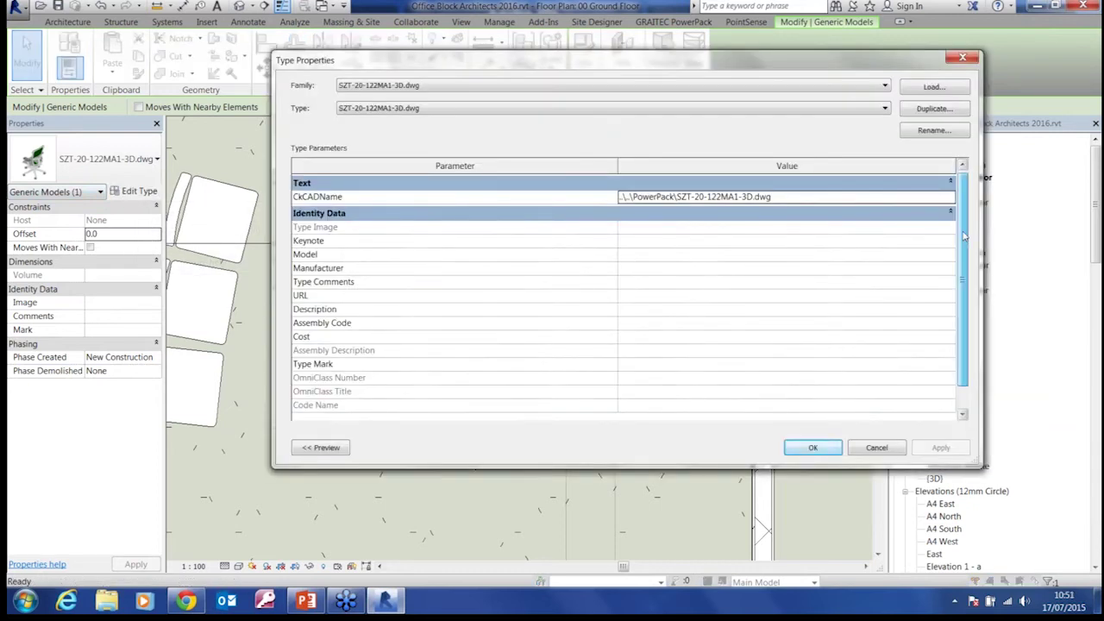
left_click_drag(963, 302, 957, 322)
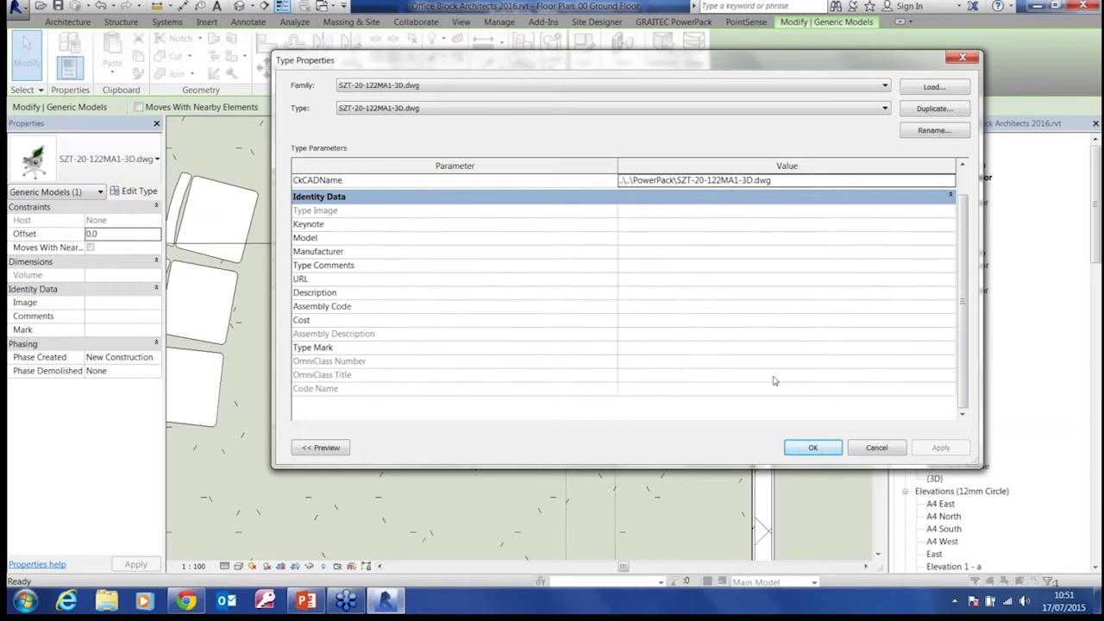
left_click(824, 446)
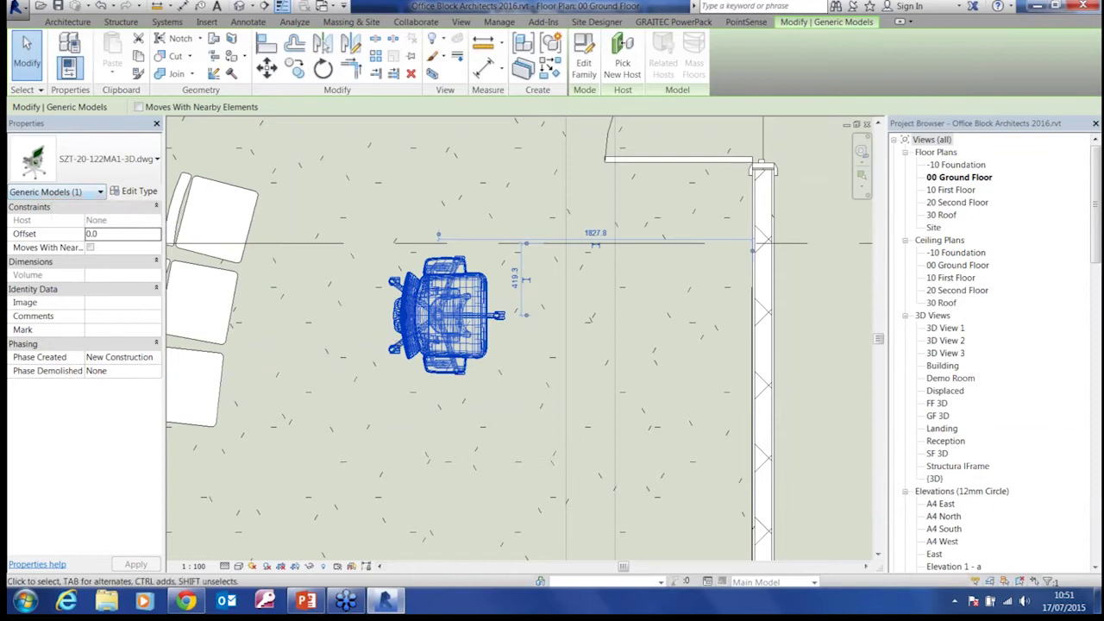
Step: Open the converted chair in the family editor and change its family category to Furniture
left_click(575, 75)
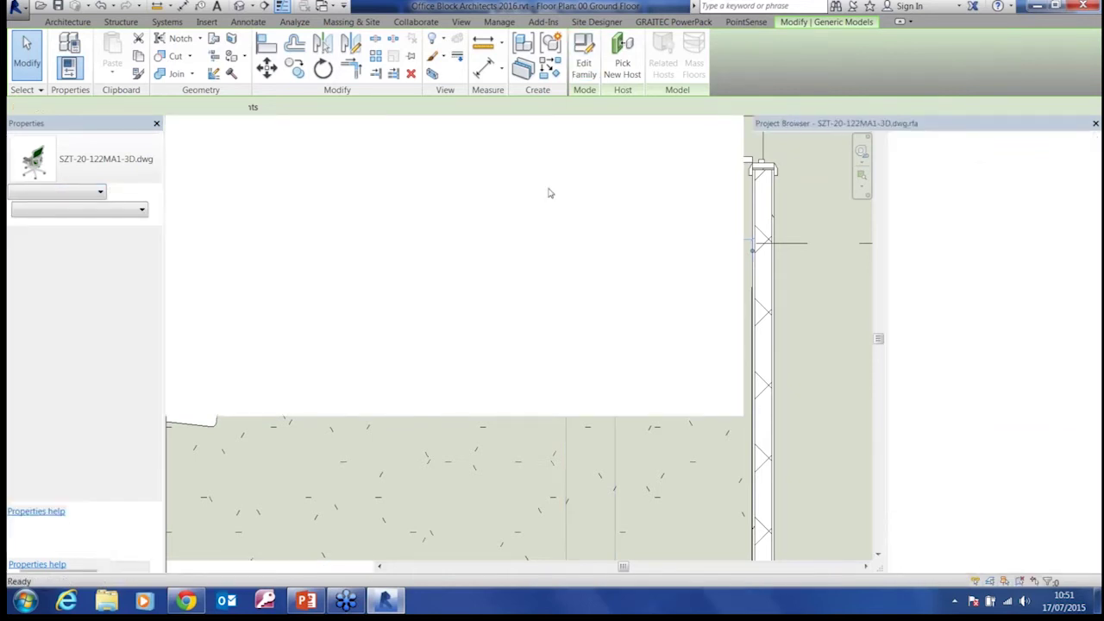
left_click(94, 22)
left_click(57, 22)
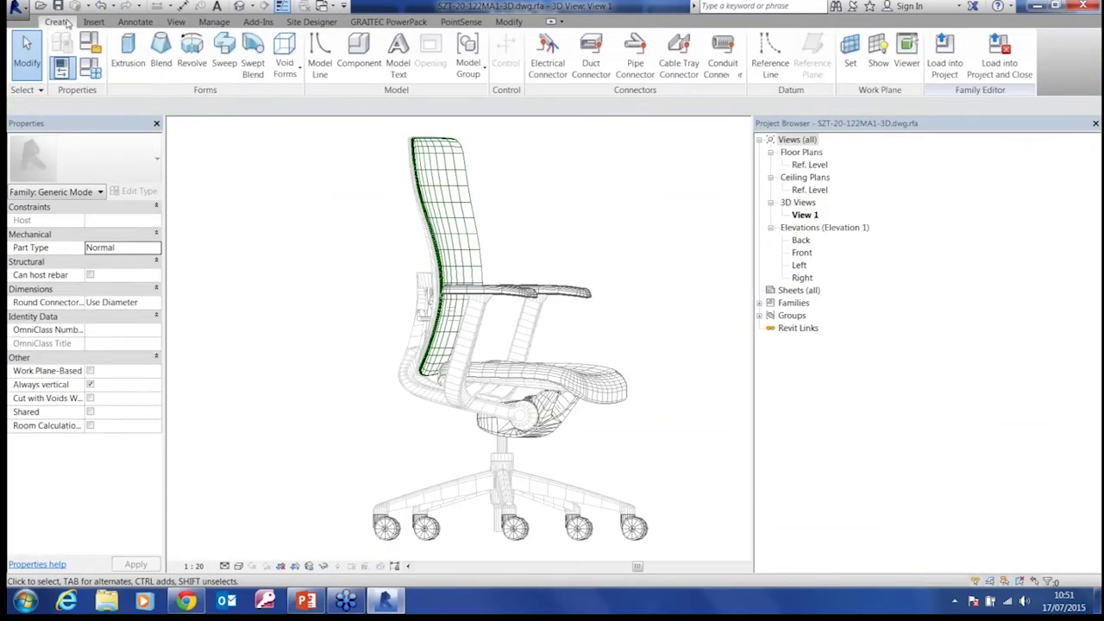
left_click(89, 42)
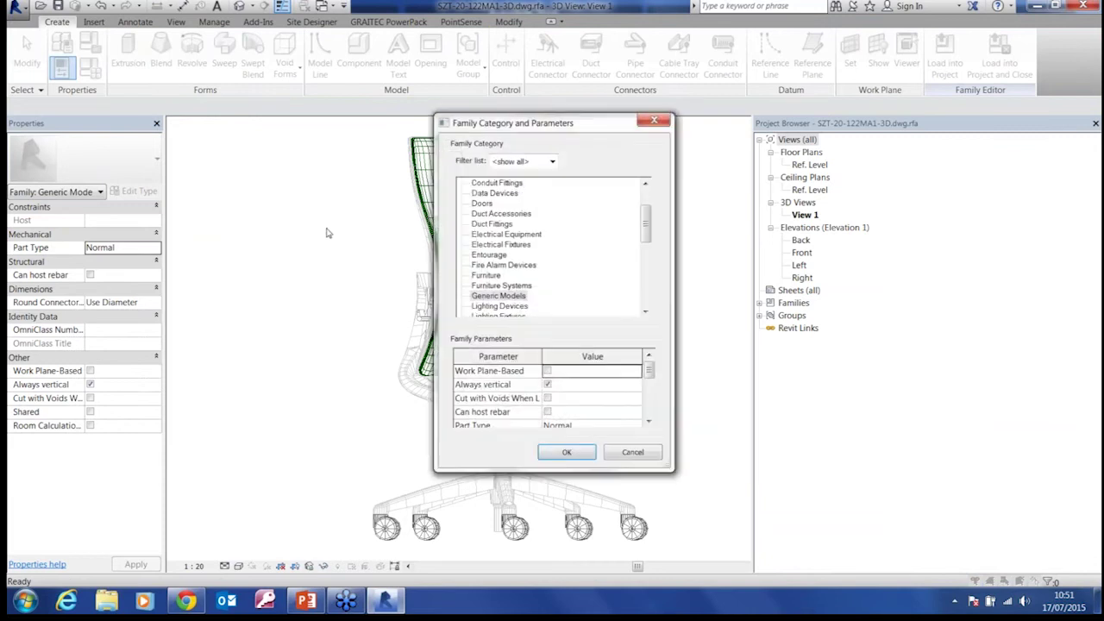
left_click(487, 275)
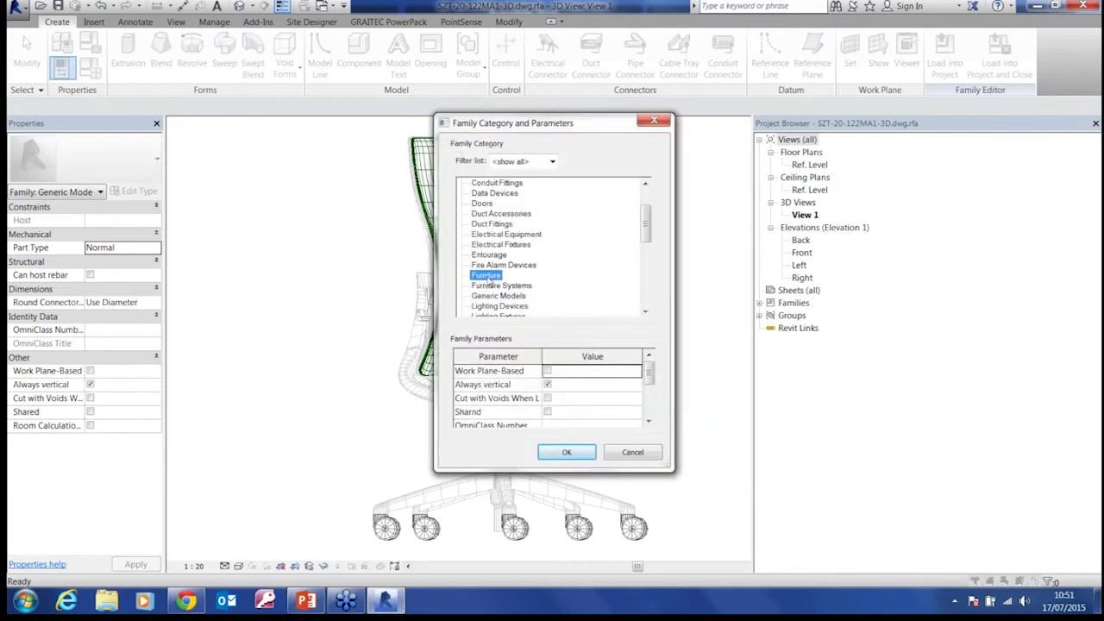
left_click(567, 452)
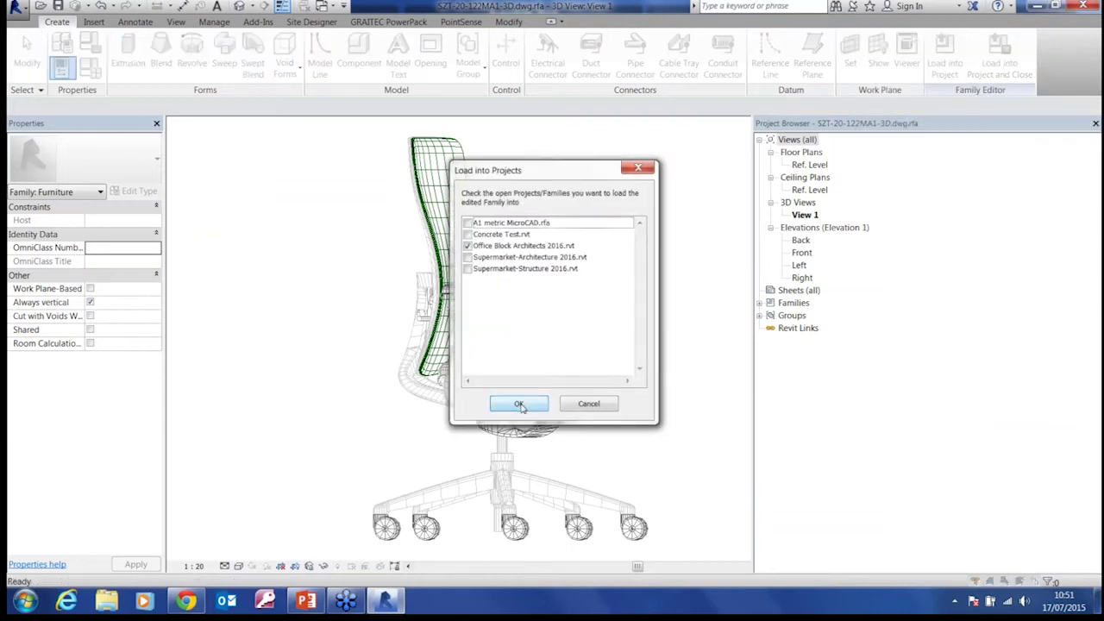
Step: Load the edited chair family into Office Block Architects 2016.rvt, overwrite the existing version, and check the placed chair's category
left_click(518, 404)
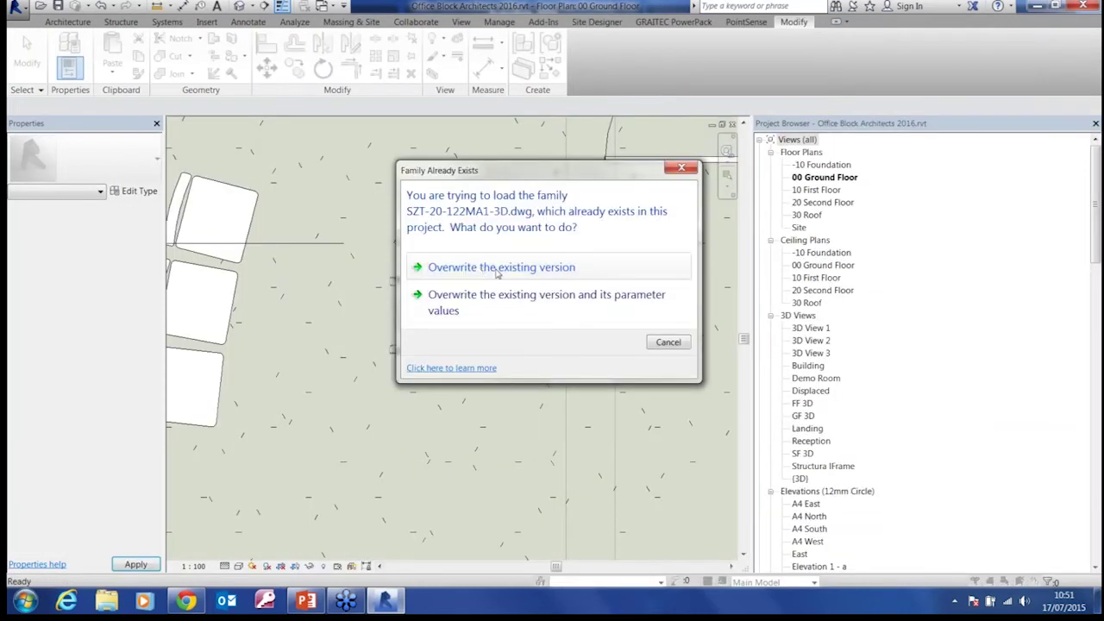
left_click(497, 268)
left_click(444, 310)
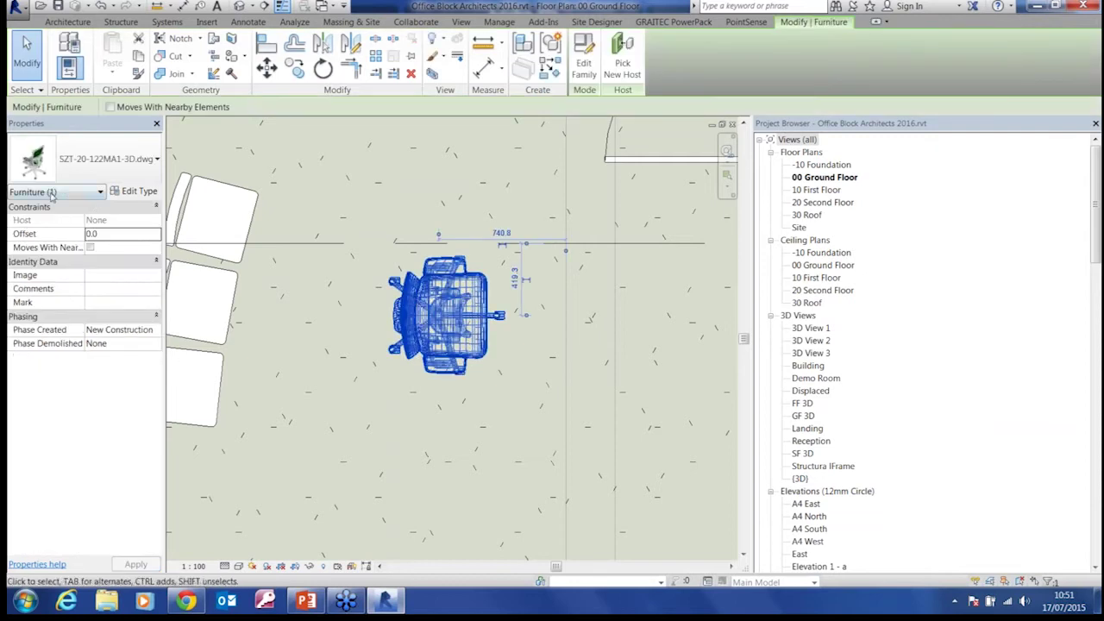
left_click(534, 365)
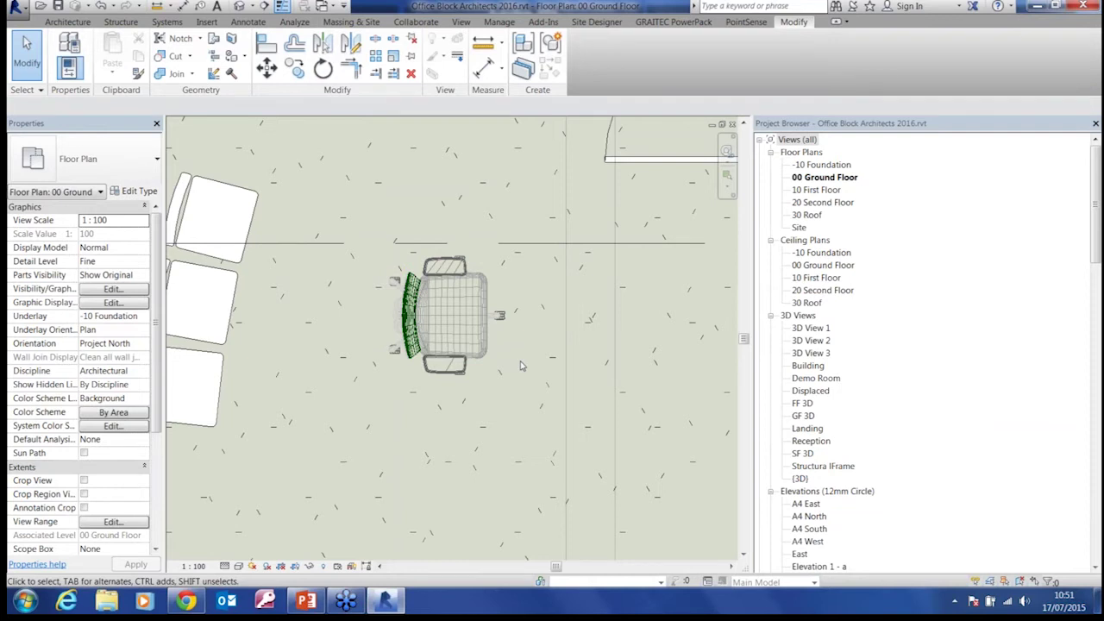
Step: Examine the object styles under Imports in Families for the converted chair's imported layers and their render materials
key("v")
key("g")
left_click(571, 506)
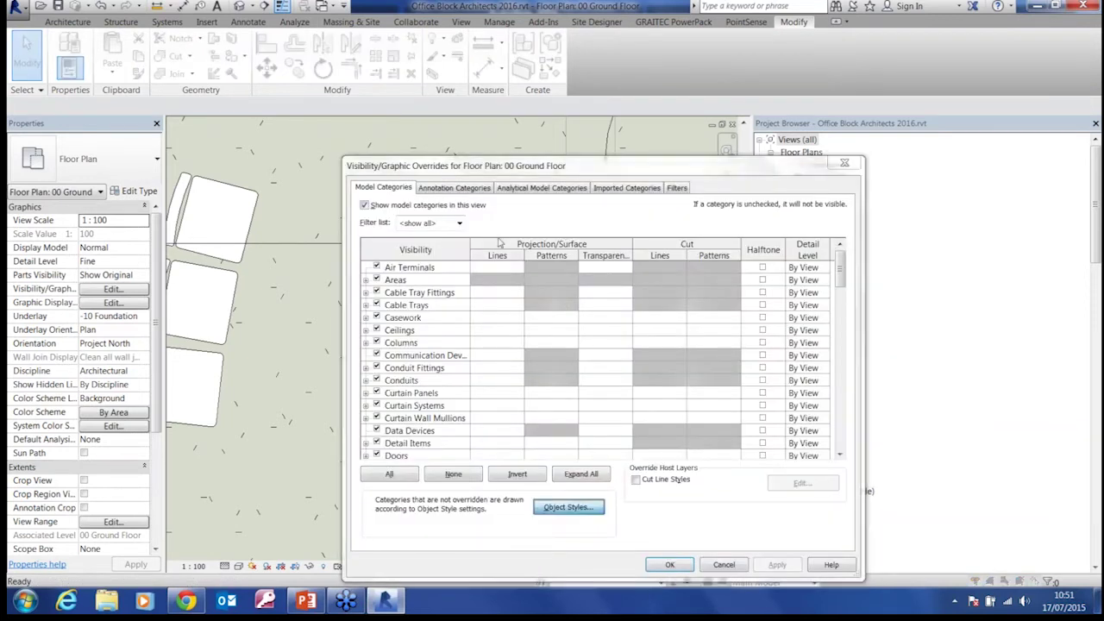
left_click_drag(500, 181, 408, 98)
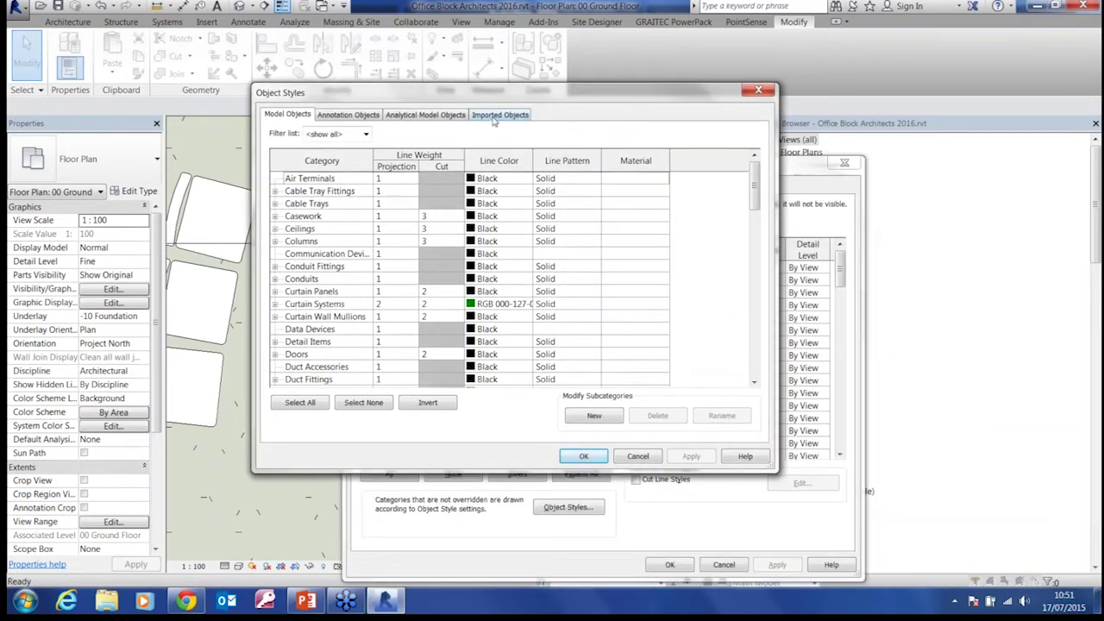
left_click(495, 119)
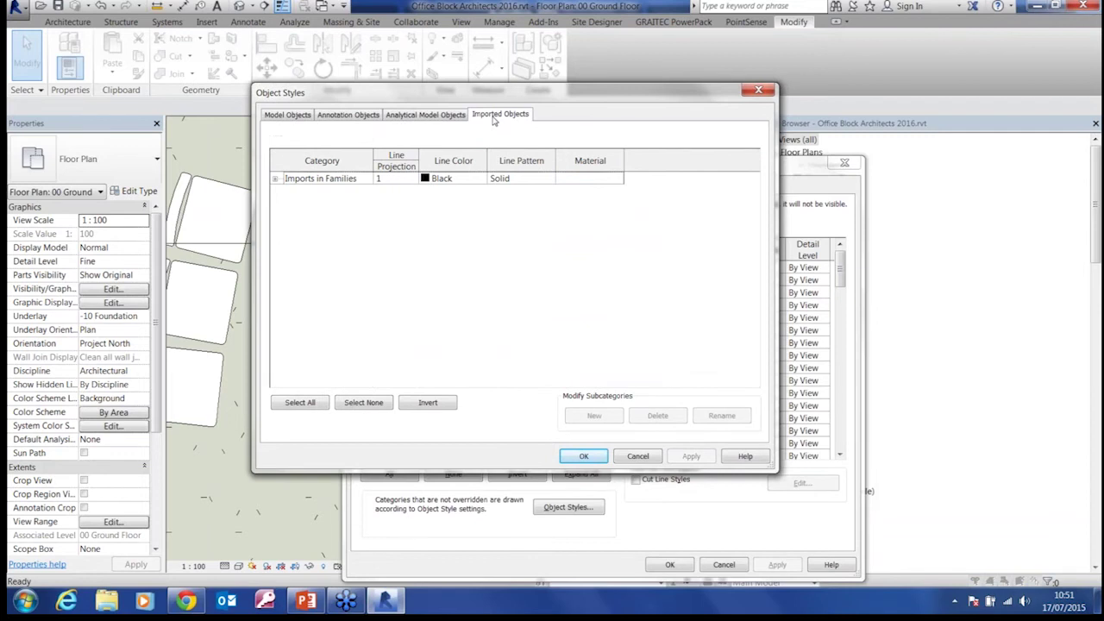
left_click(275, 179)
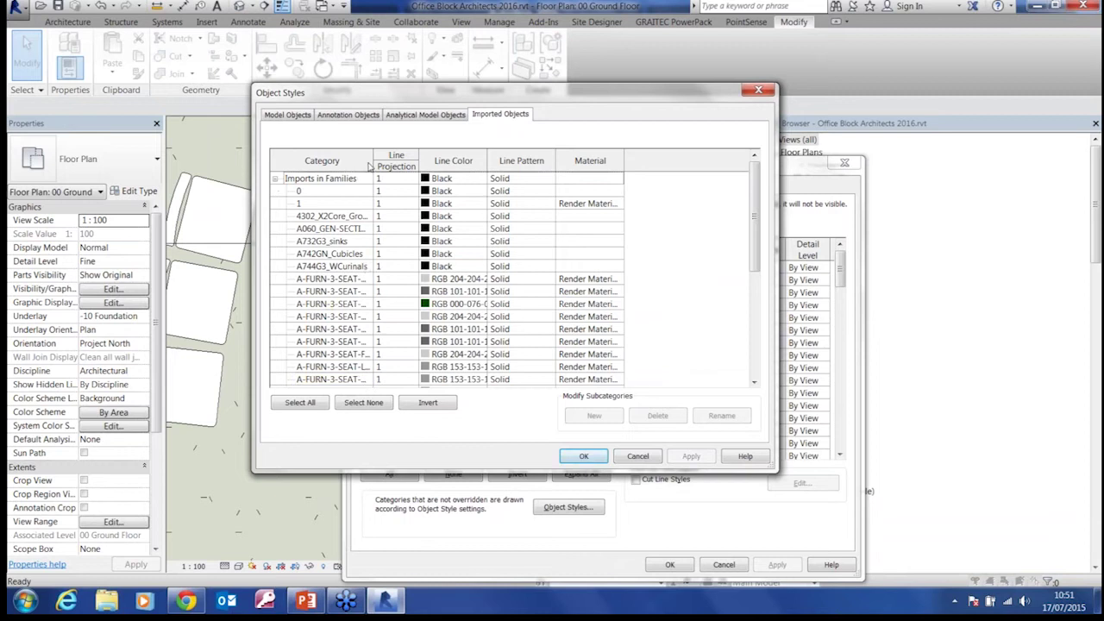
left_click_drag(373, 162, 439, 162)
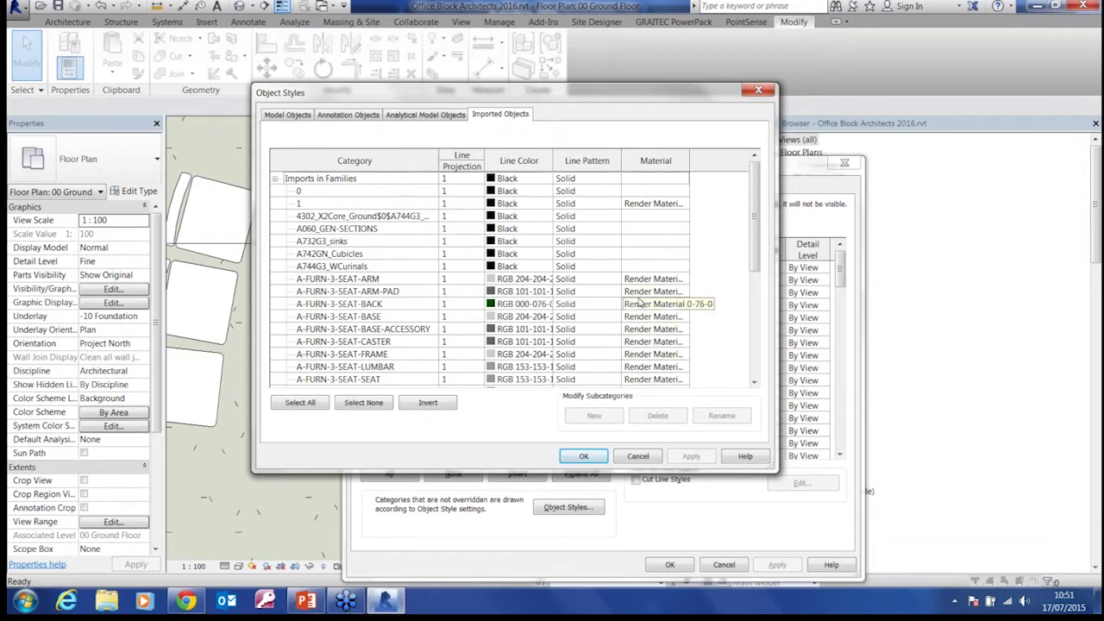
left_click(583, 455)
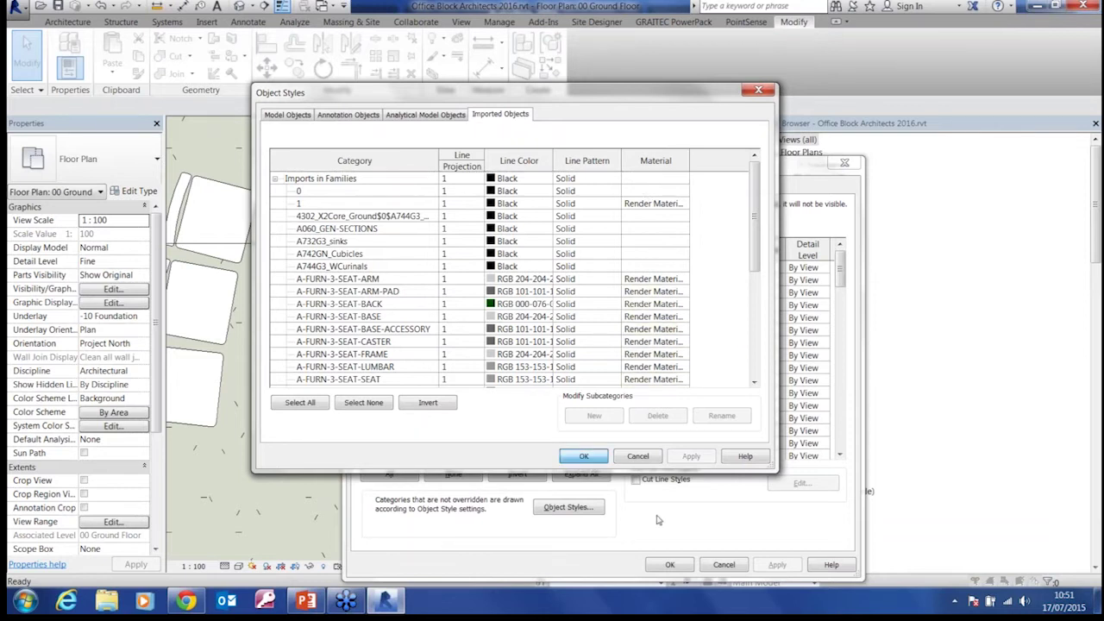
left_click(670, 565)
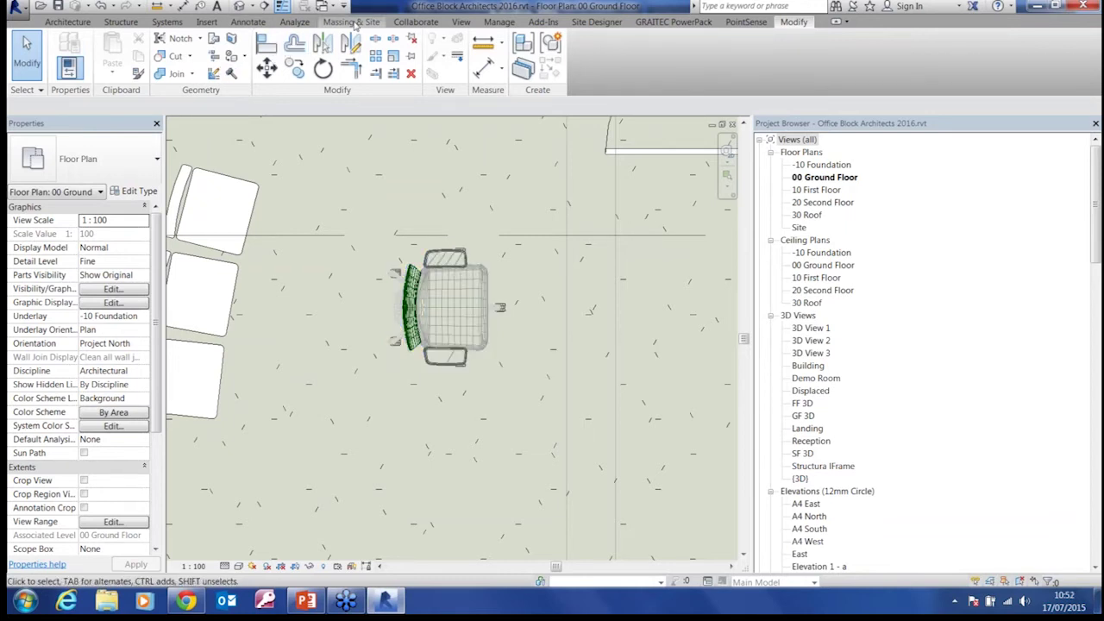
Step: Add the Column Height shared parameter to the project with the PowerPack Geometry Parameters tool
left_click(674, 22)
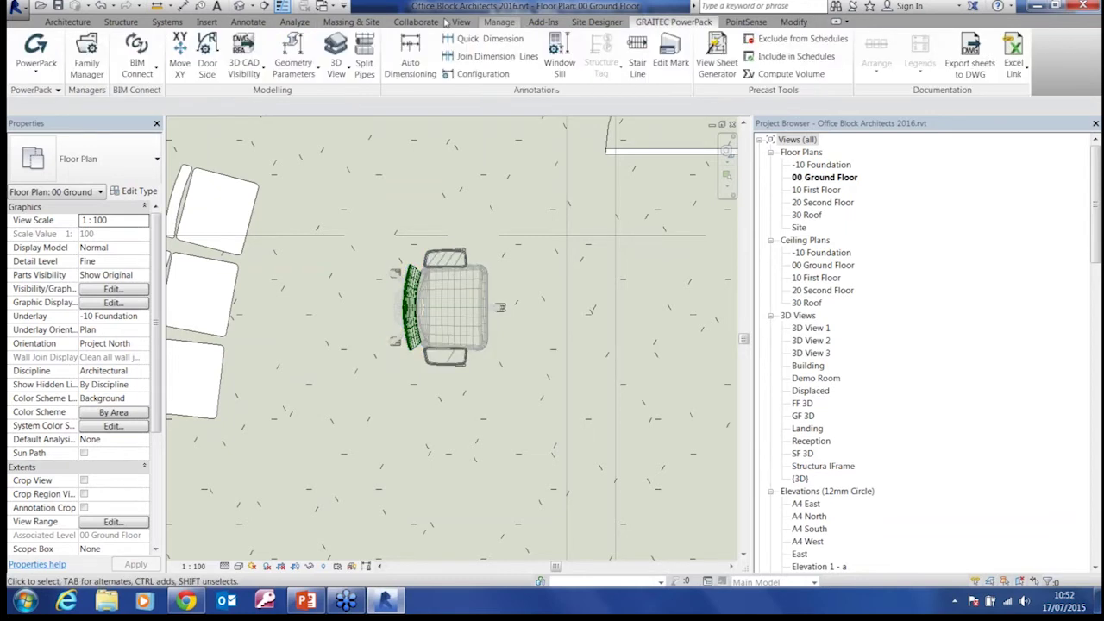
left_click(244, 73)
left_click(299, 77)
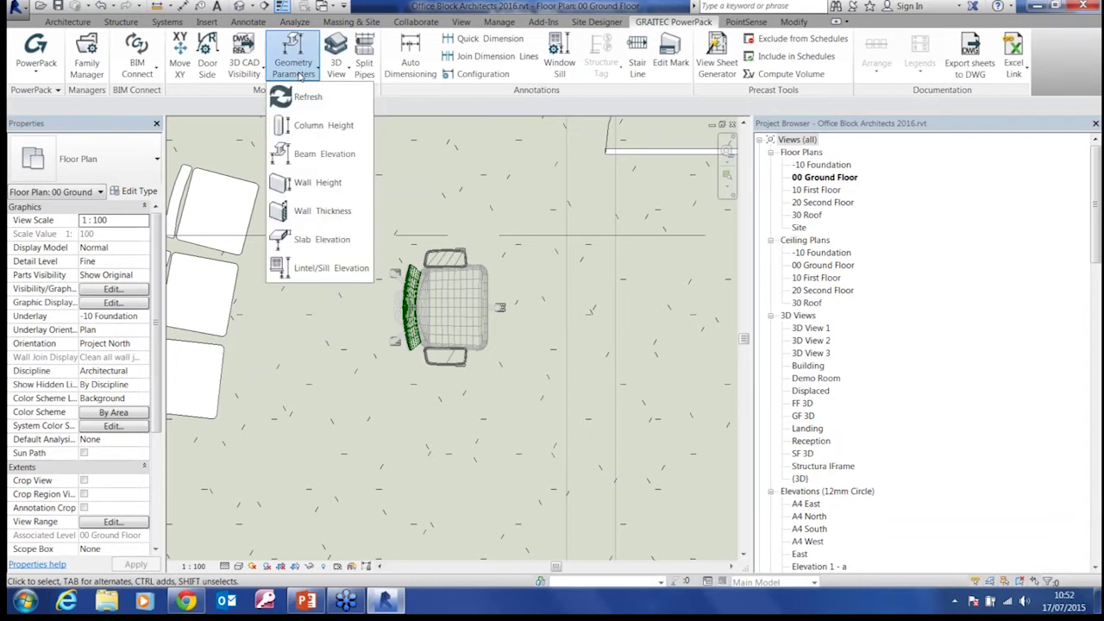
left_click(334, 130)
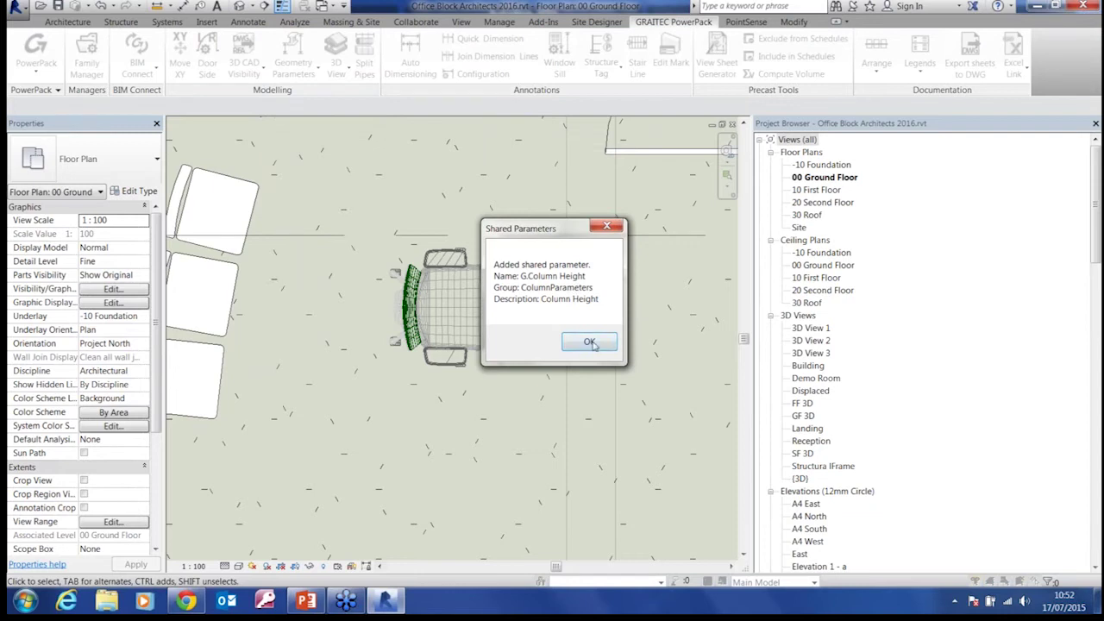
left_click(589, 342)
Step: Add the Wall Thickness shared parameter to the project's walls with Geometry Parameters
left_click(301, 77)
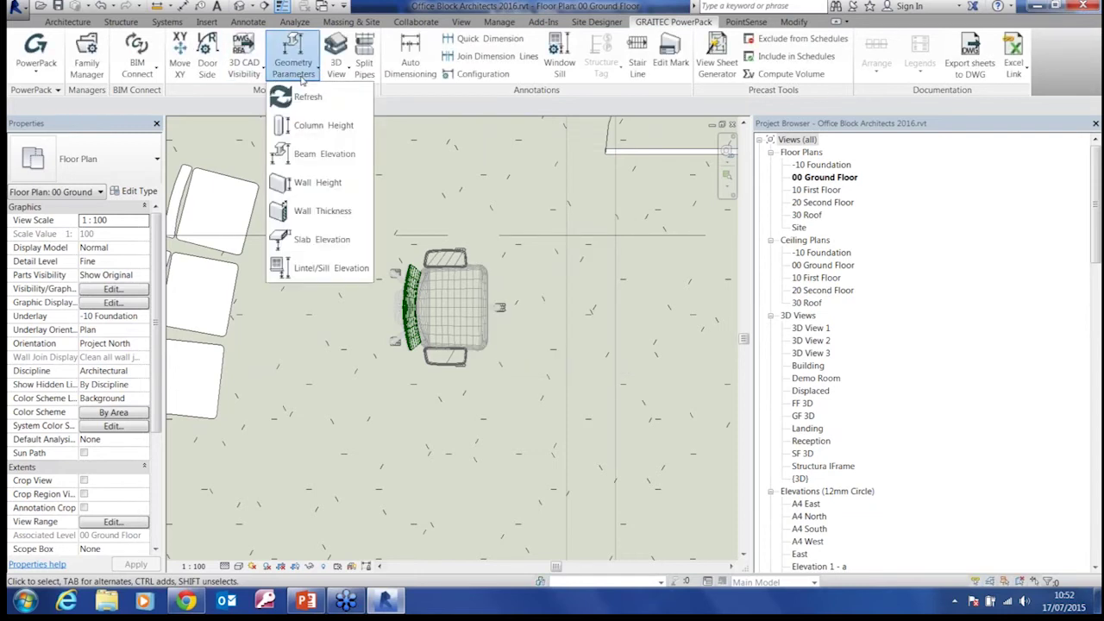
left_click(302, 212)
left_click(586, 343)
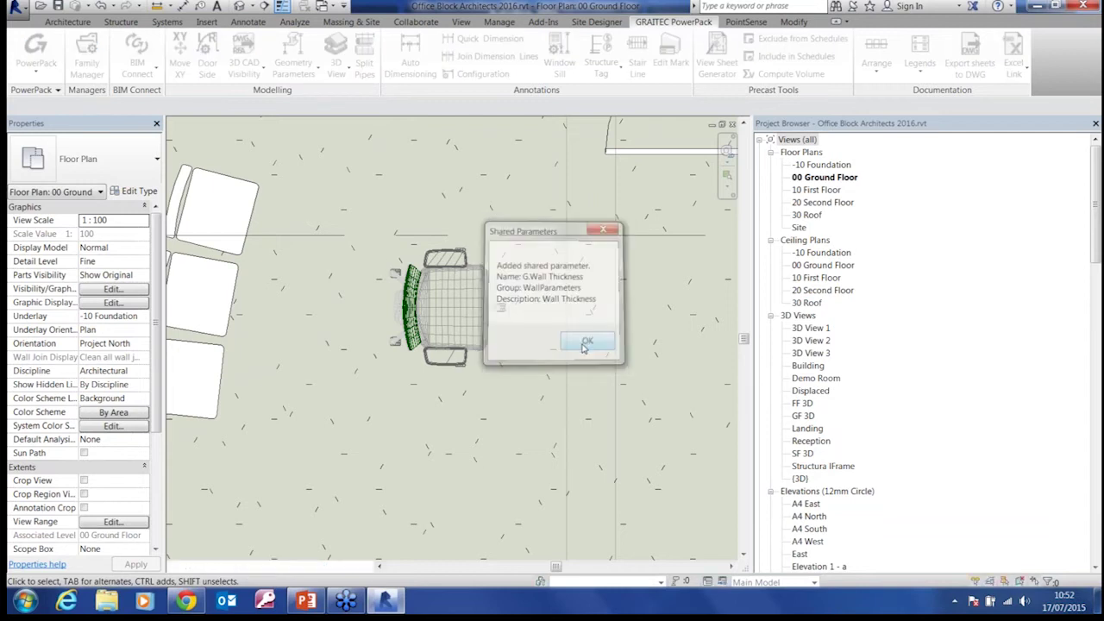
Step: Check the G.Wall Thickness property of the corridor cavity wall, the block partition and the terracotta facade wall around the Conference / Demo room
scroll(536, 423, "down", 3)
middle_click_drag(539, 416, 779, 423)
left_click(358, 229)
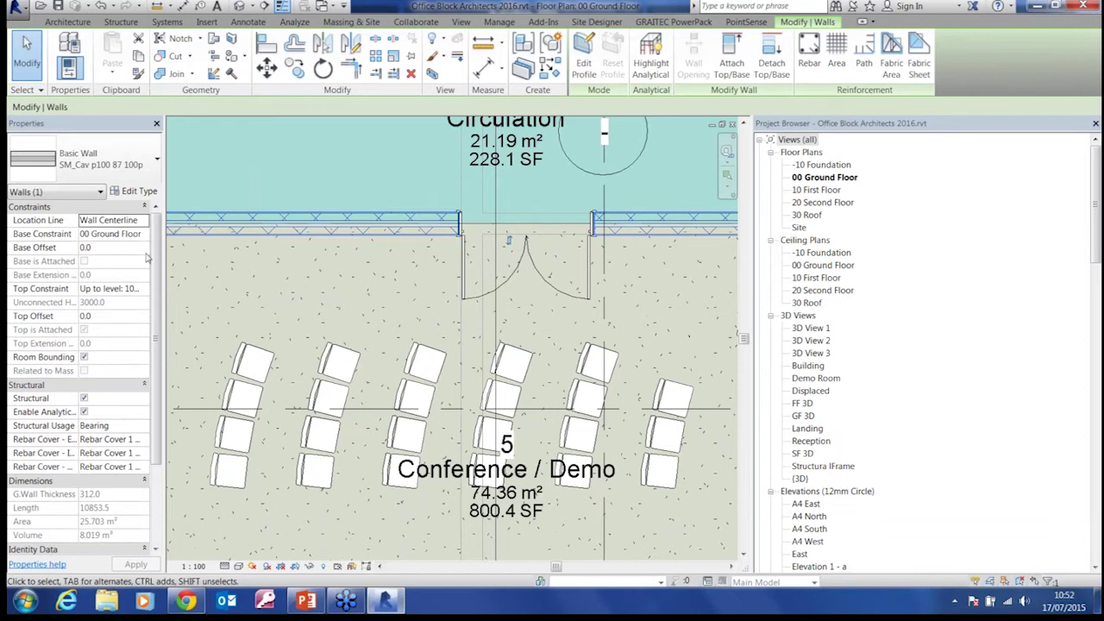
scroll(10, 440, "down", 3)
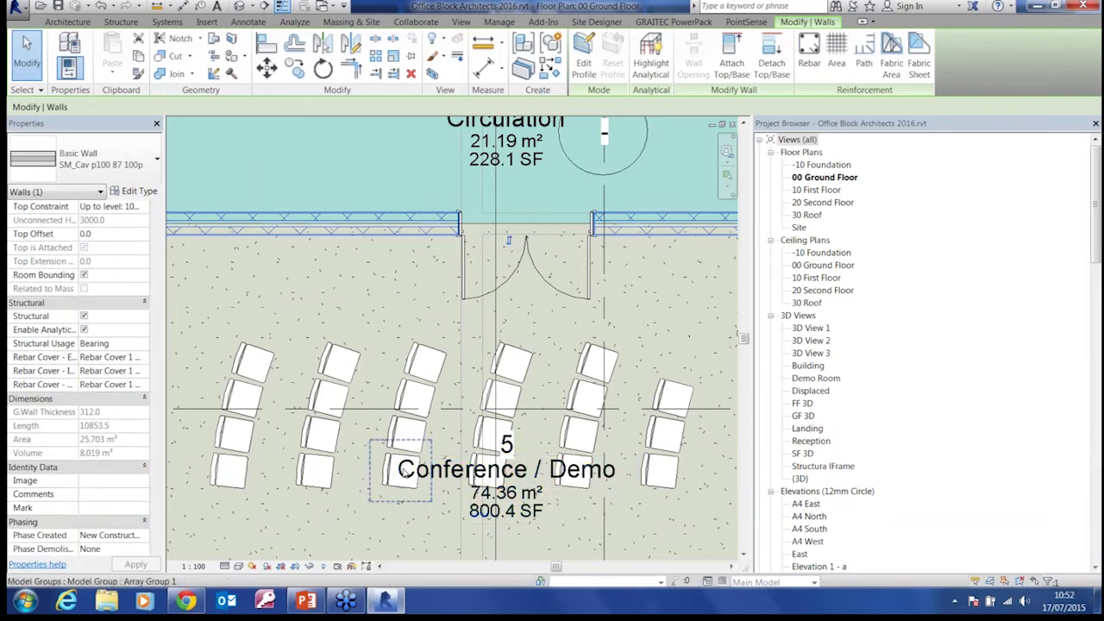
middle_click_drag(405, 466, 395, 186)
middle_click_drag(412, 328, 428, 224)
middle_click_drag(483, 300, 191, 420)
middle_click_drag(360, 417, 218, 325)
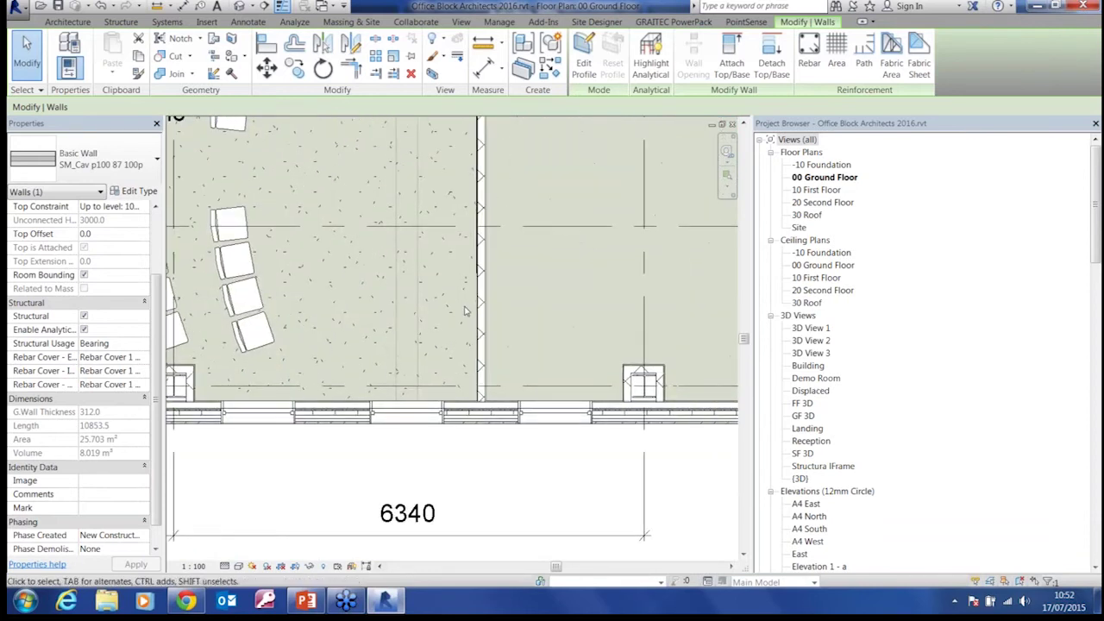
left_click(481, 316)
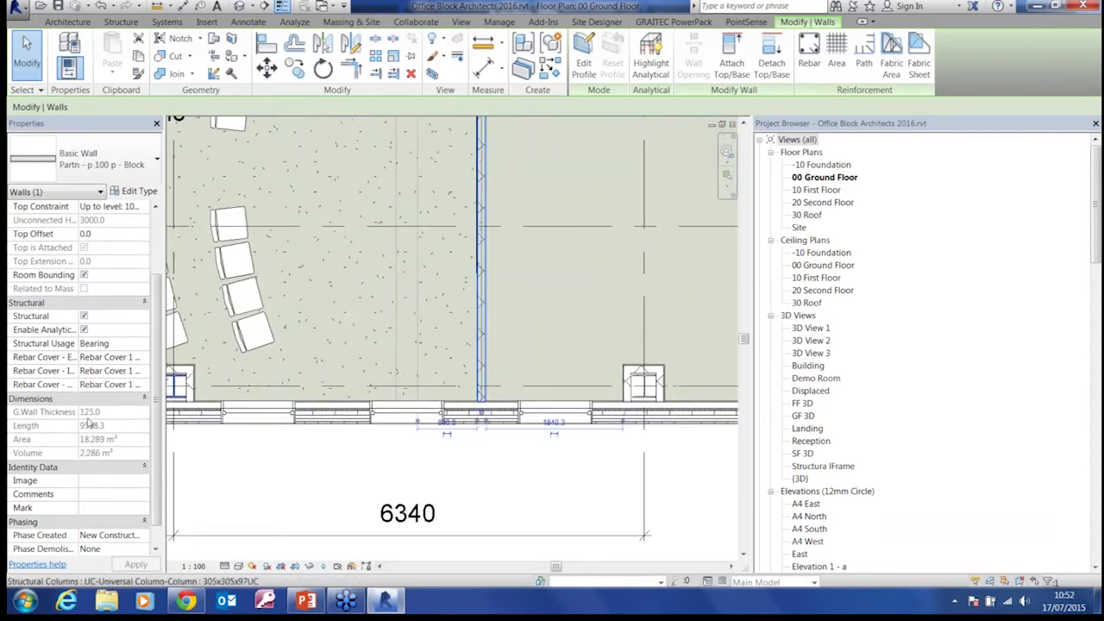
left_click(331, 422)
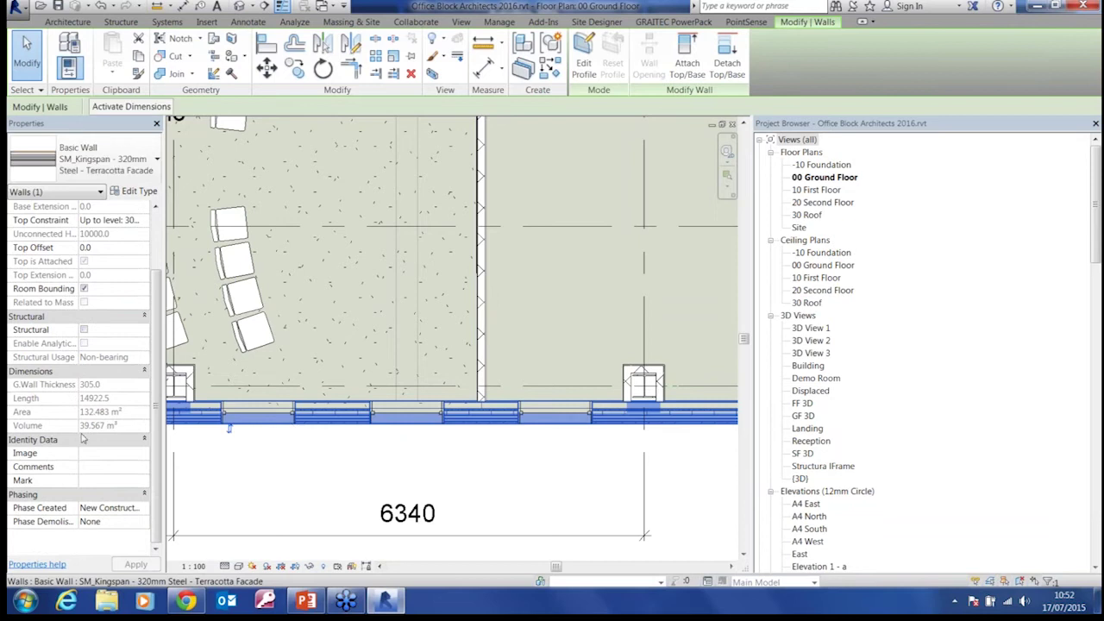
left_click(370, 249)
Step: Add the Lintel/Sill Elevation shared parameters for windows and doors with Geometry Parameters
middle_click_drag(370, 249, 396, 532)
scroll(396, 449, "down", 2)
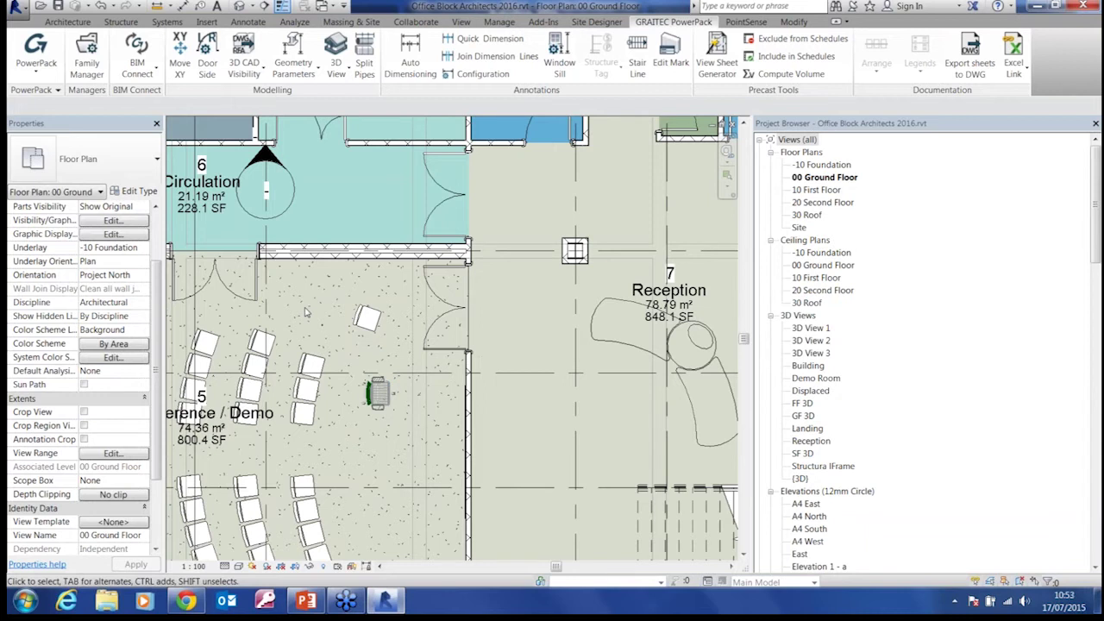
left_click(302, 74)
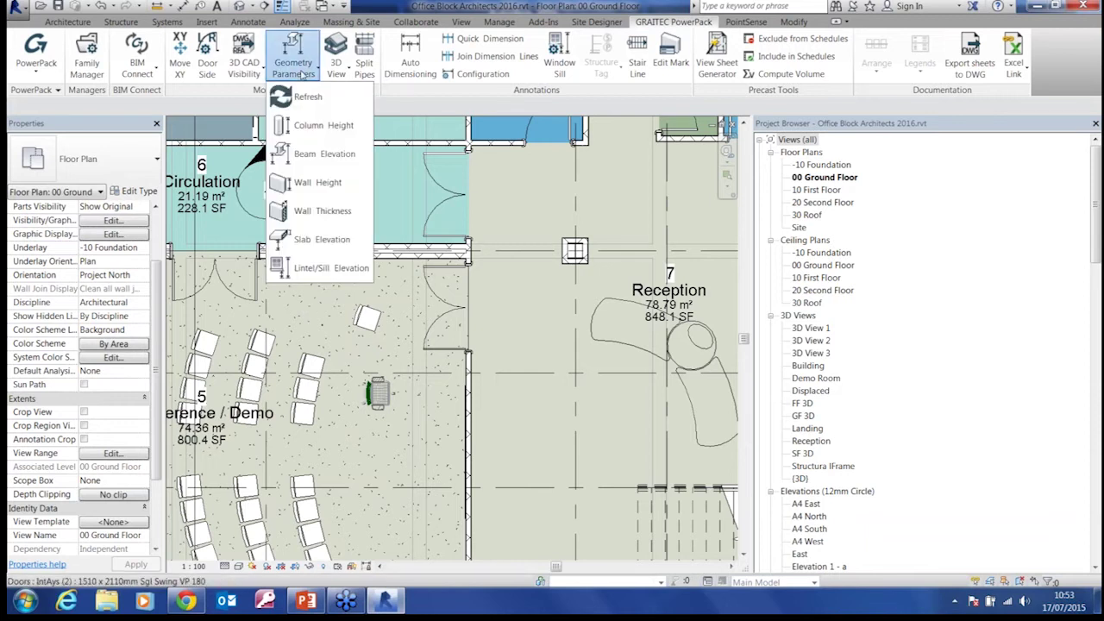
left_click(302, 270)
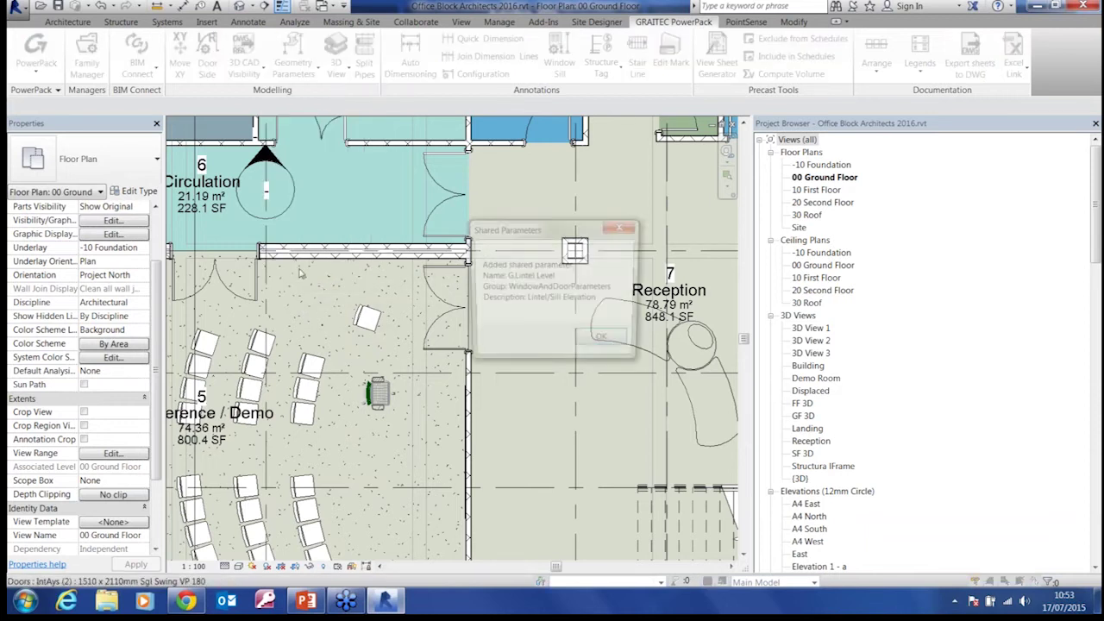
left_click(604, 341)
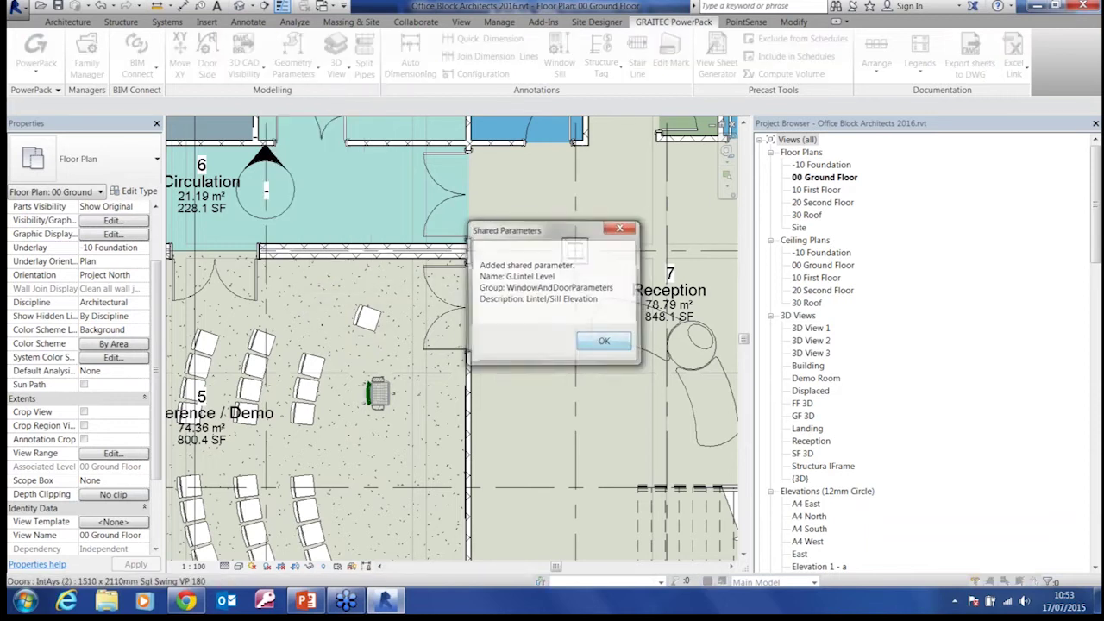
left_click(606, 345)
Step: Select the 1000w x 1800h fixed window in Training Room 1's exterior wall and check its G.Lintel Level and G.Sill Level properties
middle_click_drag(345, 233, 599, 509)
middle_click_drag(388, 250, 526, 339)
left_click(398, 264)
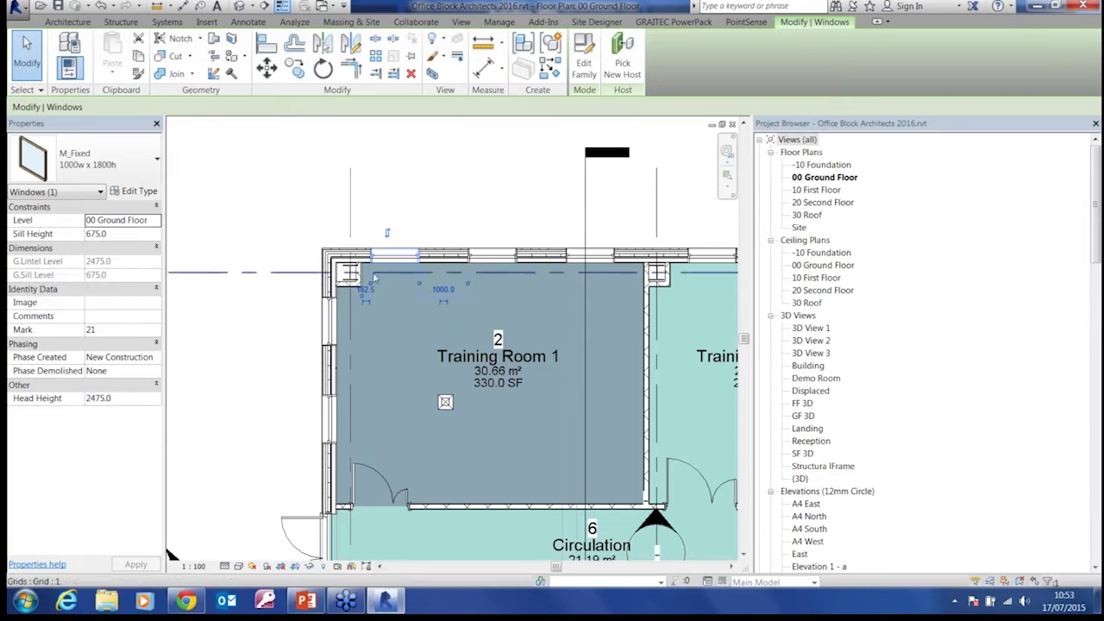
middle_click_drag(405, 221, 242, 219)
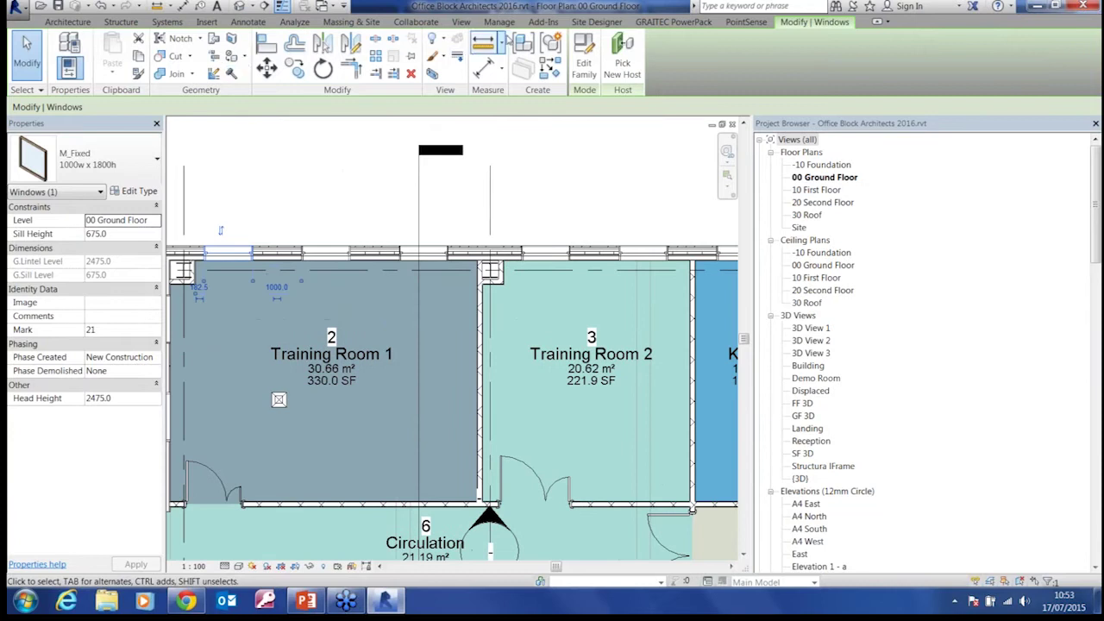
Step: Review the remaining Geometry Parameters options, and open the default 3D view of the whole building
left_click(653, 23)
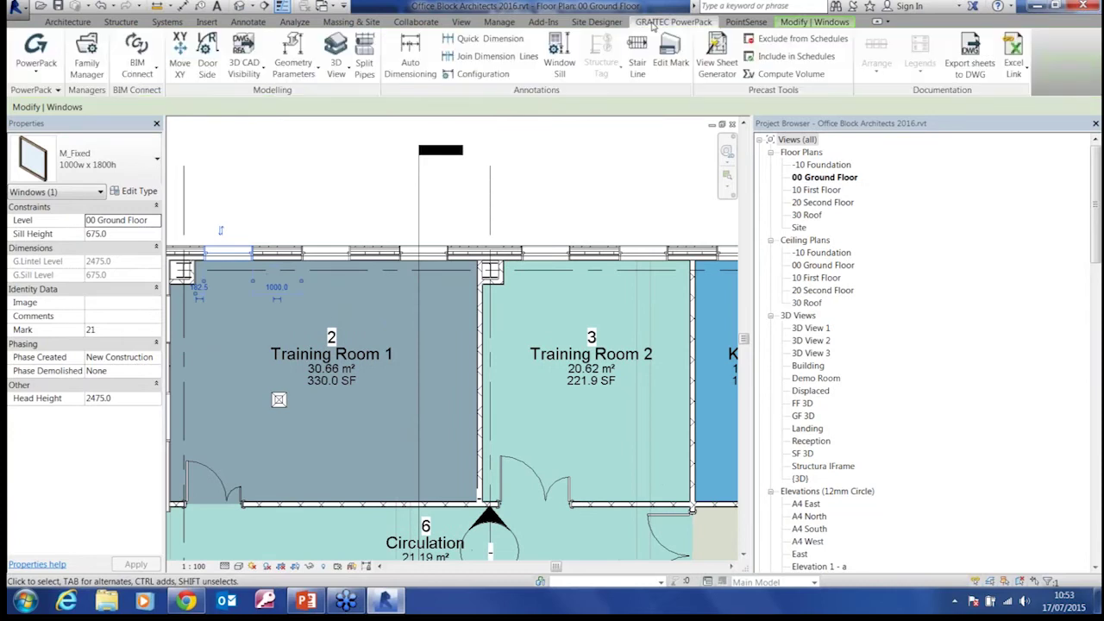
left_click(293, 73)
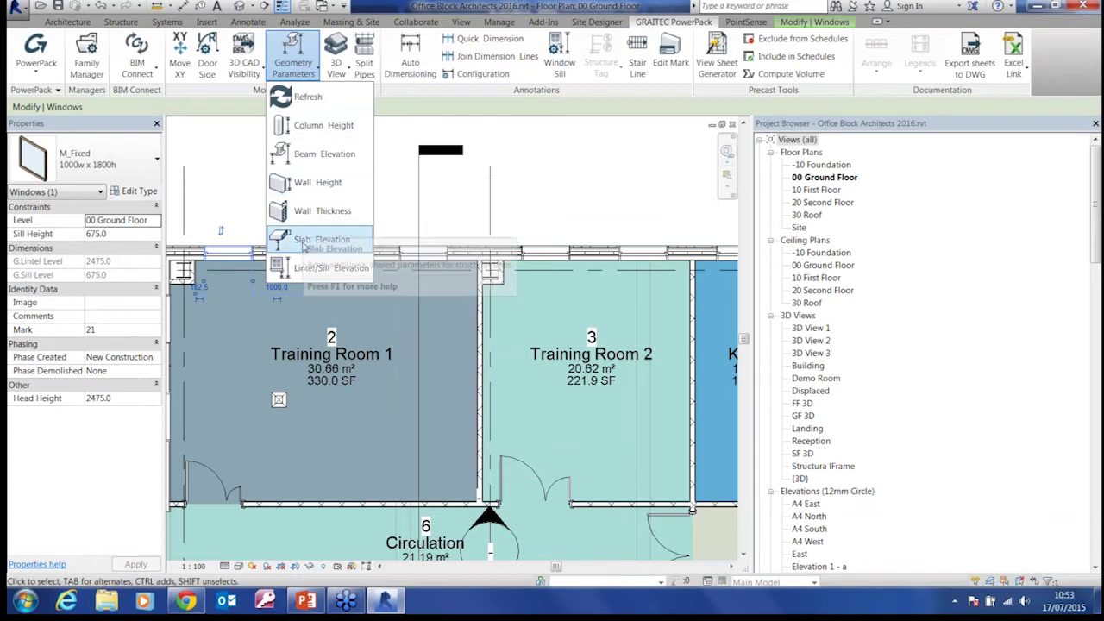
left_click(390, 105)
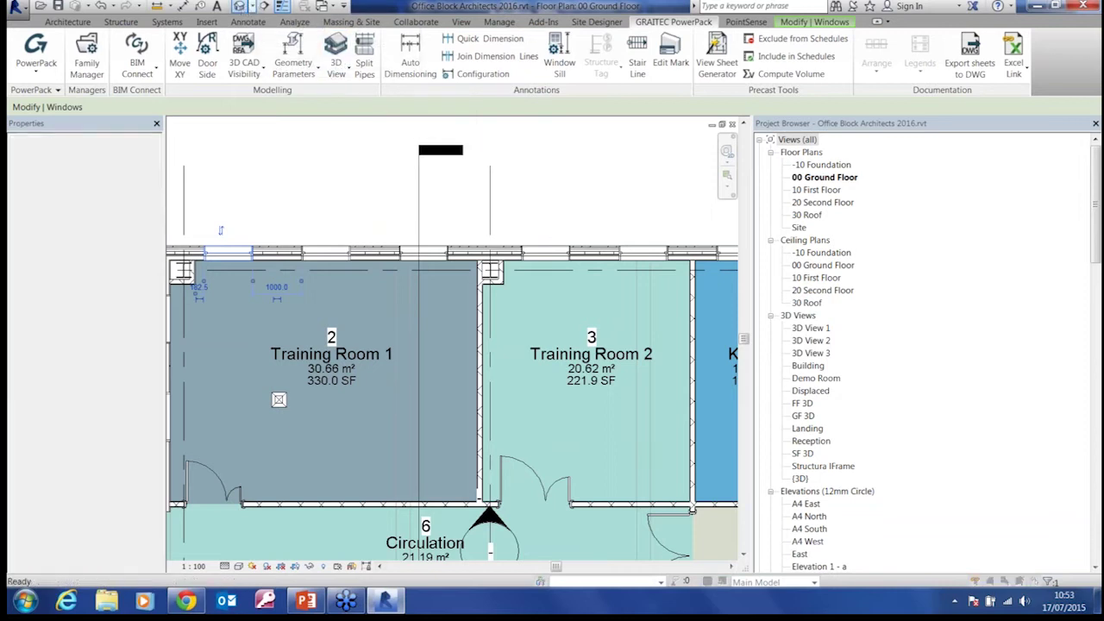
left_click(646, 351)
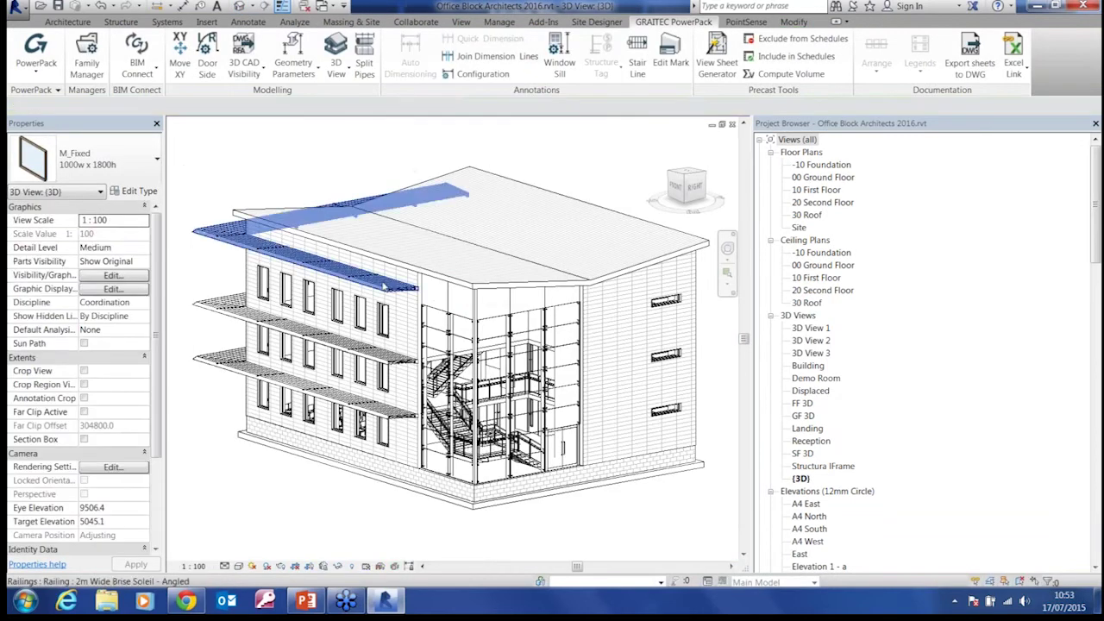
middle_click_drag(448, 453, 564, 273, "shift")
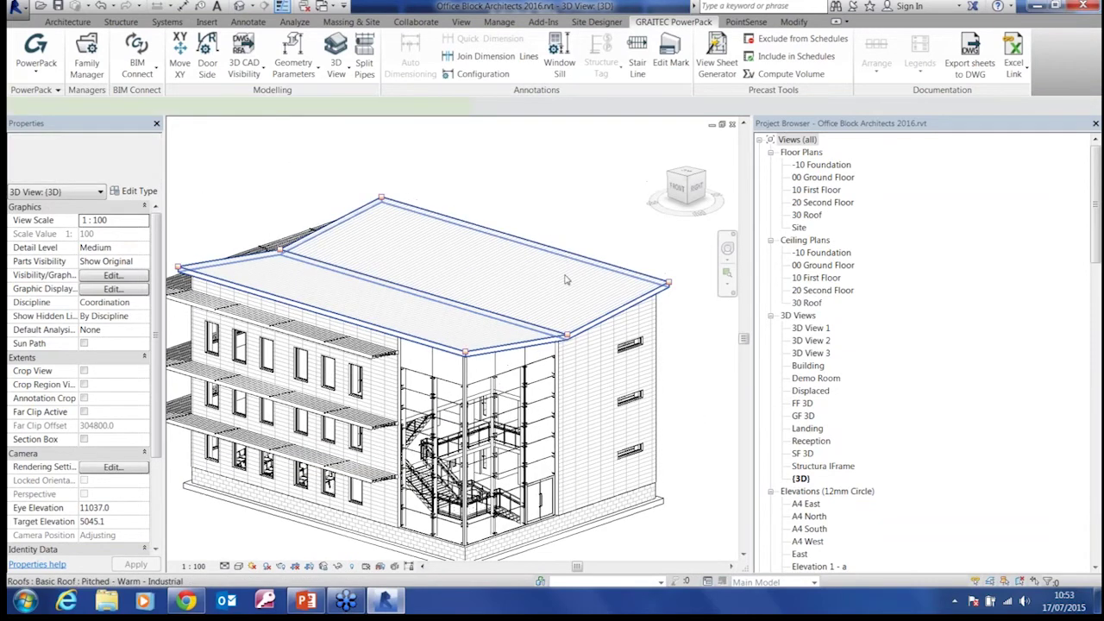
Step: Create a displacement set from the pitched roof and raise it about 7207 mm above the building
left_click(564, 274)
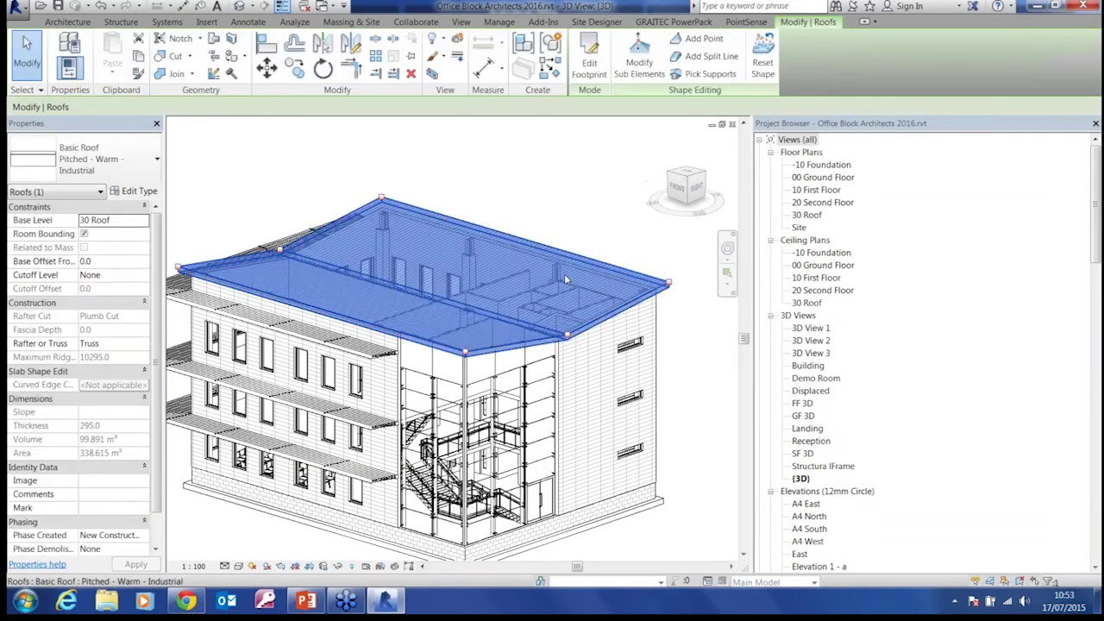
left_click(456, 41)
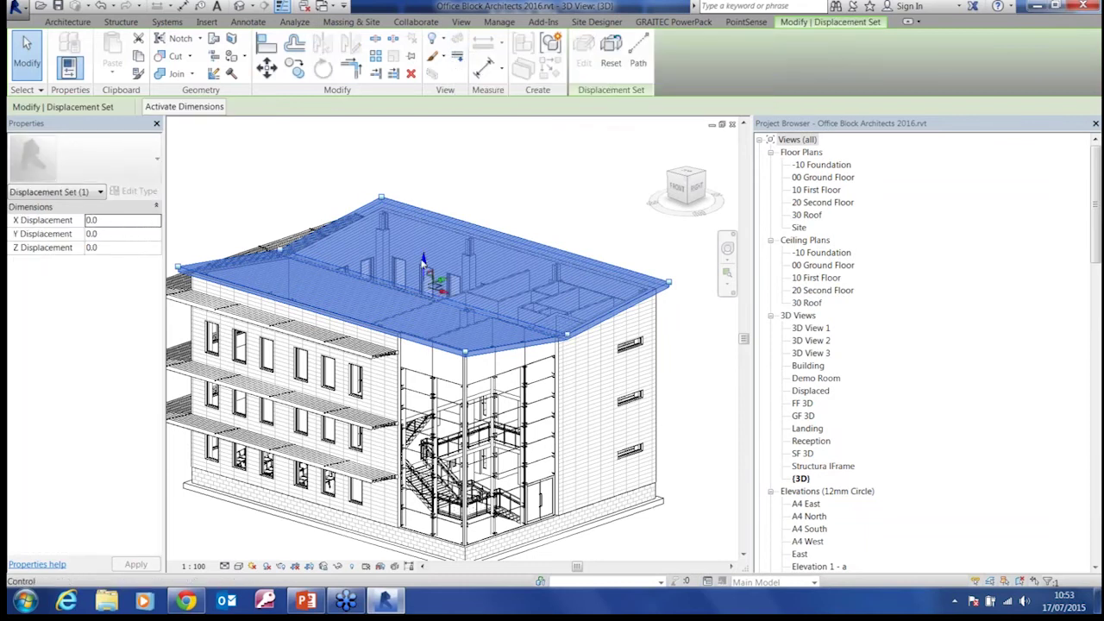
left_click_drag(424, 258, 427, 138)
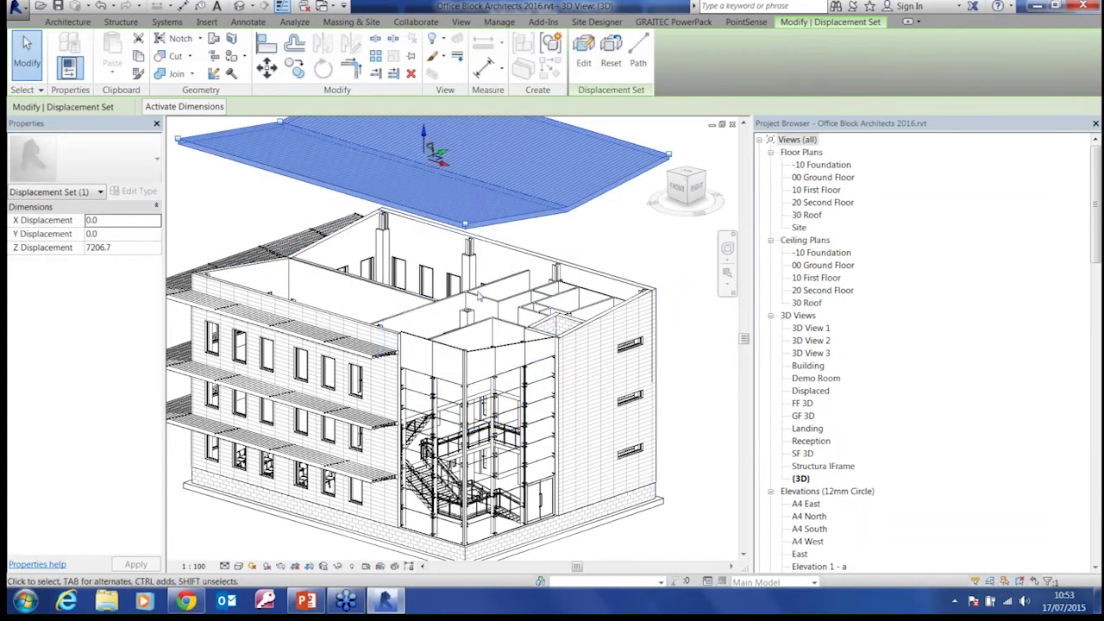
Step: Select the exposed second-floor block partition to inspect it, and undo the roof displacement
left_click(474, 295)
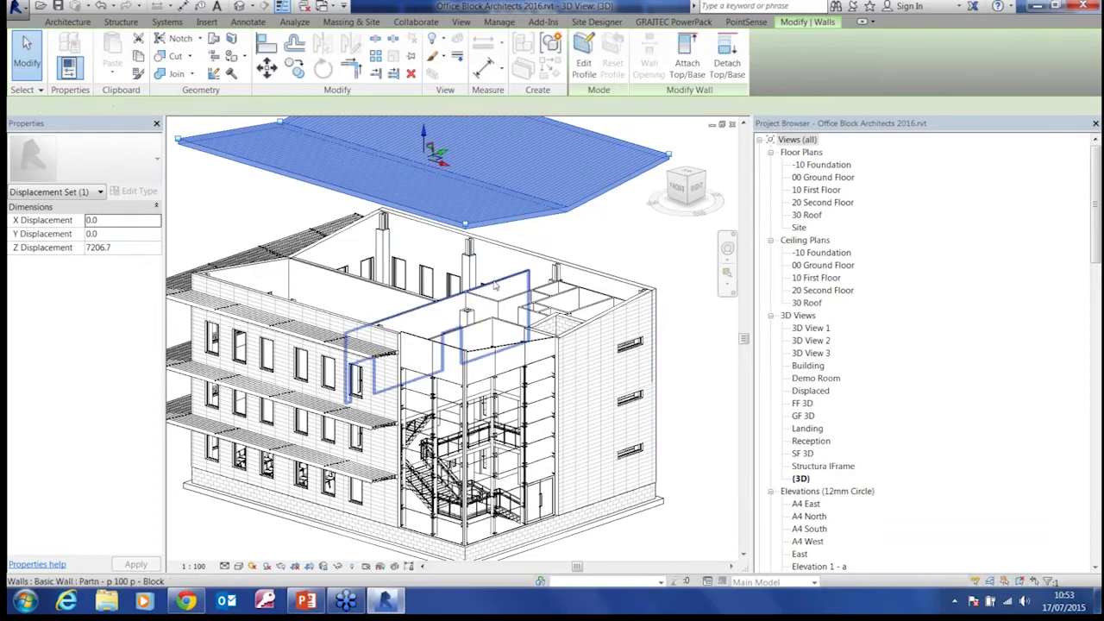
middle_click_drag(547, 271, 485, 319)
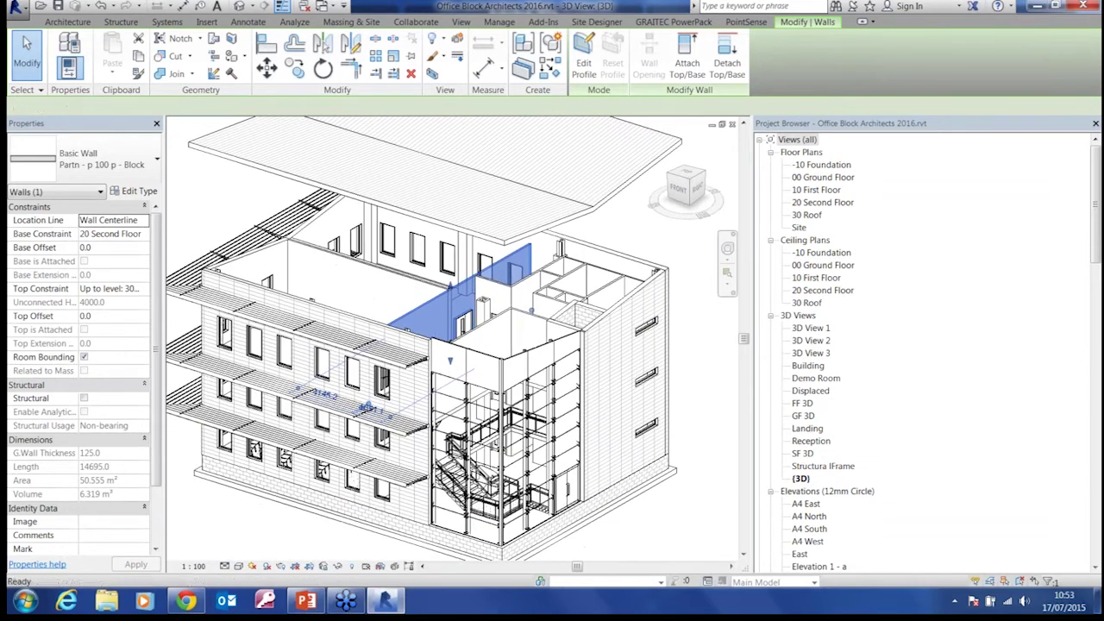
key("ctrl+z")
middle_click_drag(472, 230, 509, 191)
scroll(509, 192, "down", 1)
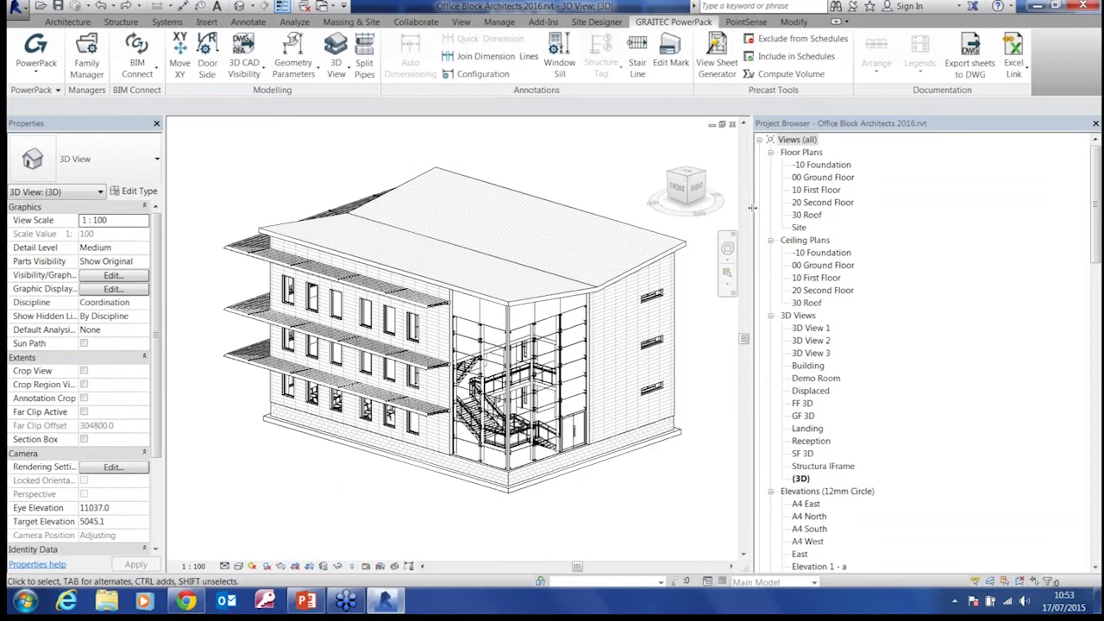
Step: Narrow the Project Browser to give the 3D building view more room
left_click_drag(838, 211, 899, 215)
scroll(697, 313, "down", 3)
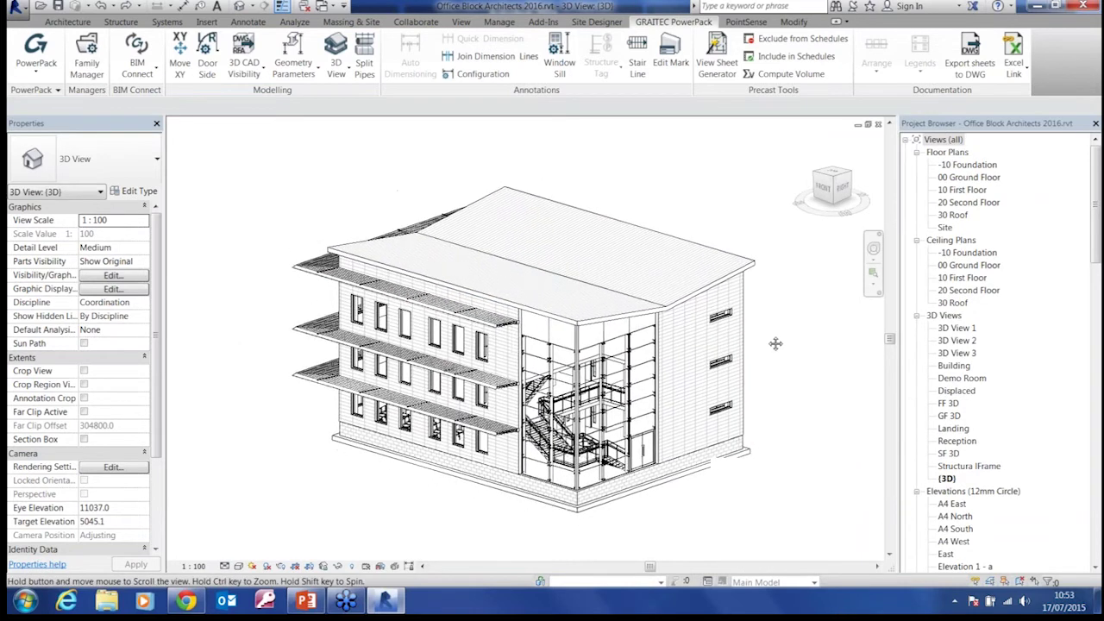
Step: Separate the building's floors vertically with Levels Displacement, inspect the exploded levels in 3D, and restore the assembled building
scroll(483, 334, "down", 2)
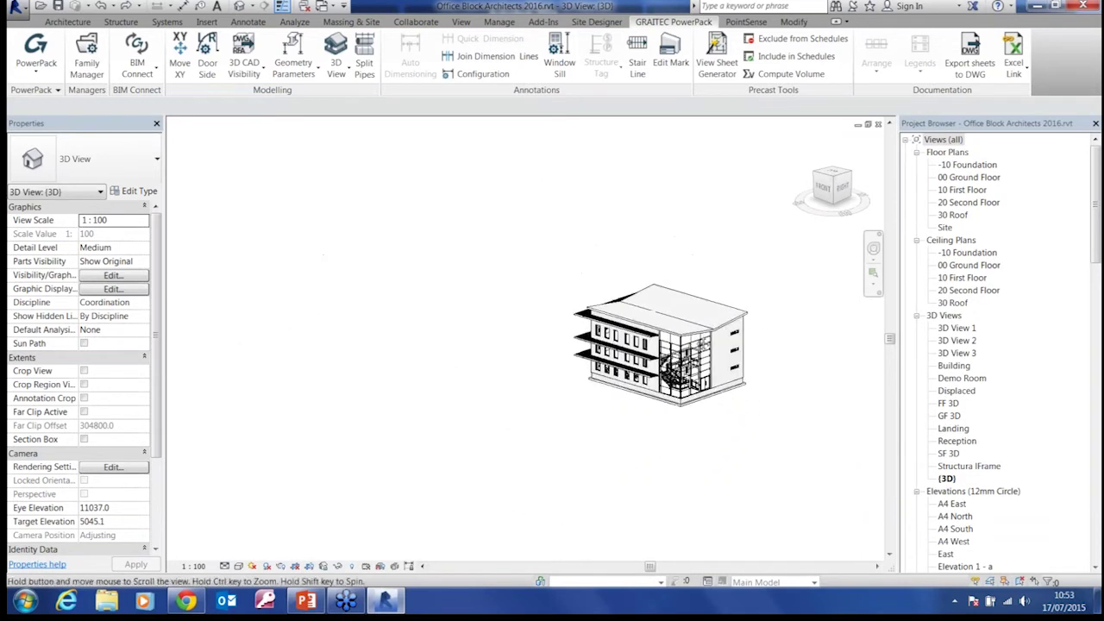
left_click(337, 75)
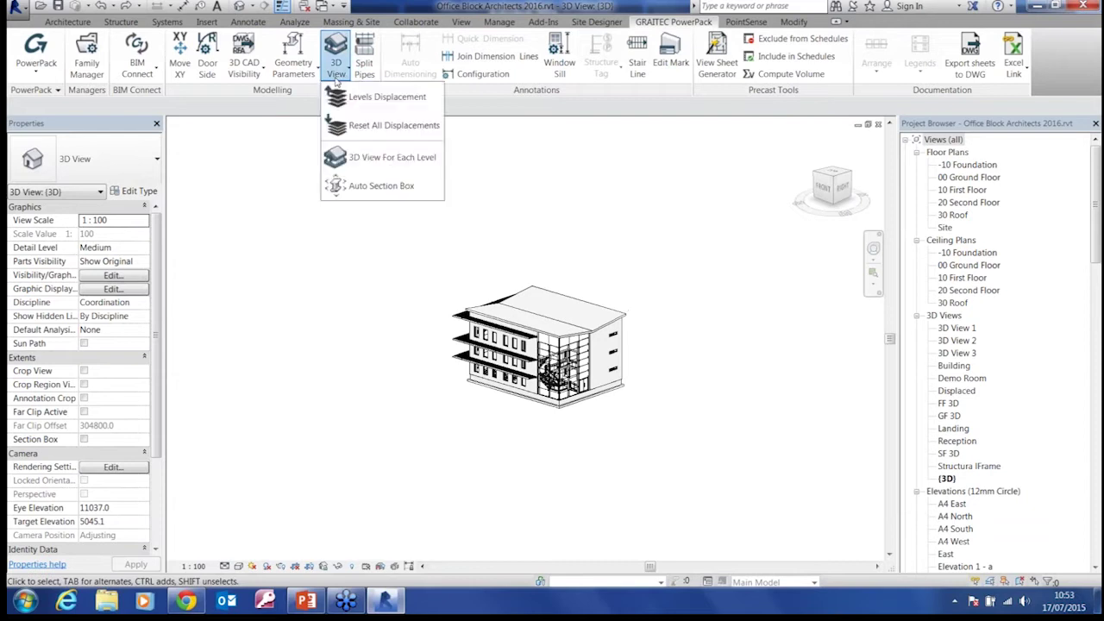
left_click(380, 96)
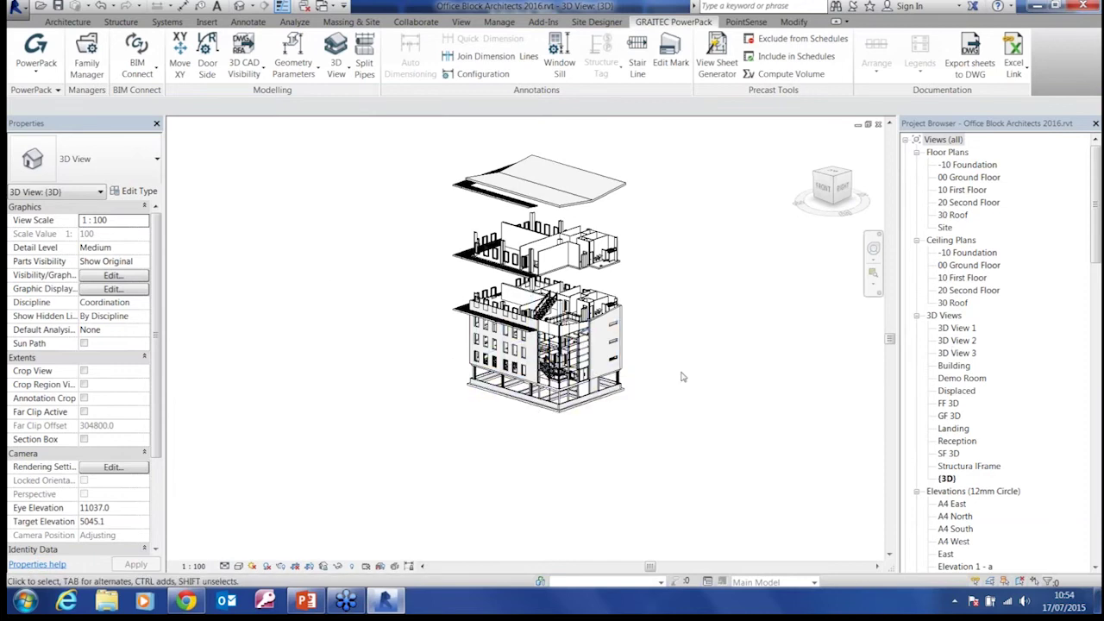
middle_click_drag(710, 353, 725, 388, "shift")
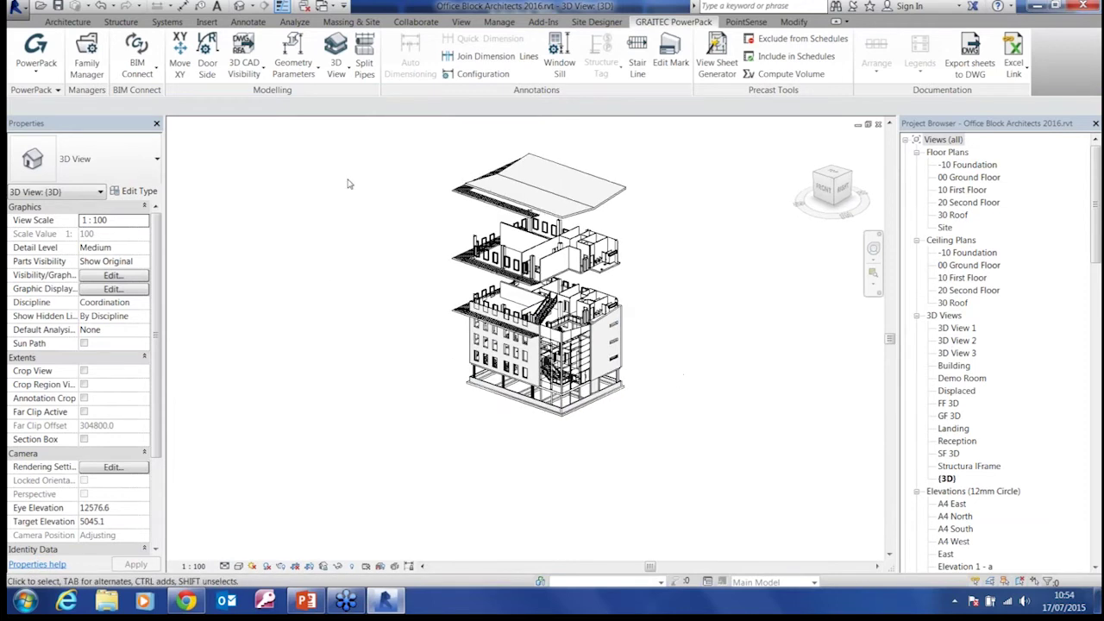
scroll(456, 288, "up", 4)
middle_click_drag(457, 288, 655, 271, "shift")
middle_click_drag(587, 463, 614, 327)
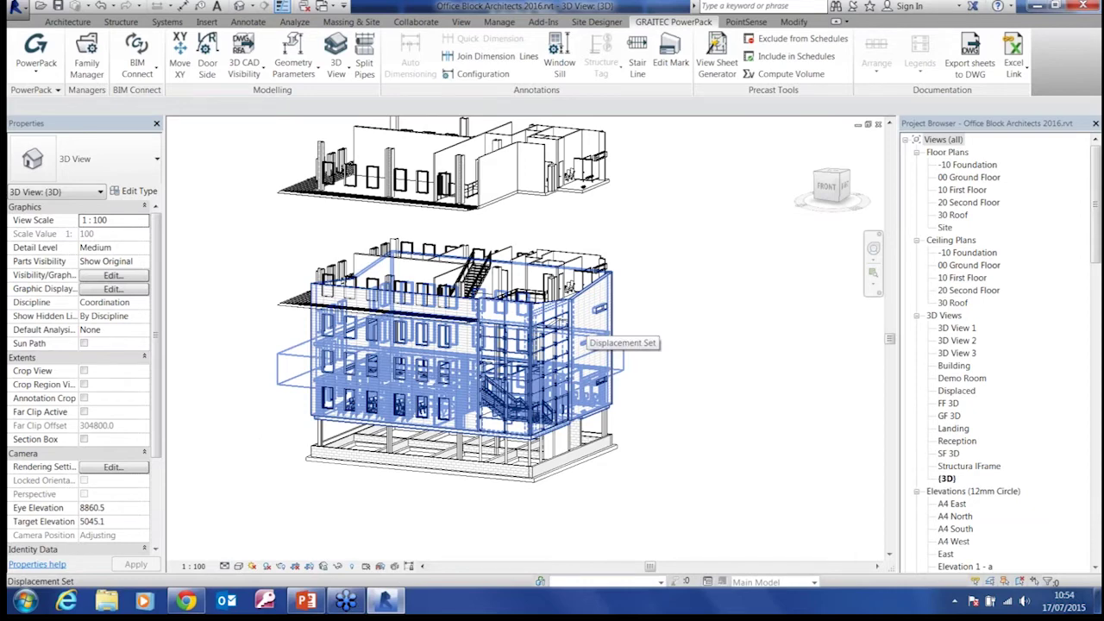
middle_click_drag(564, 323, 515, 338, "shift")
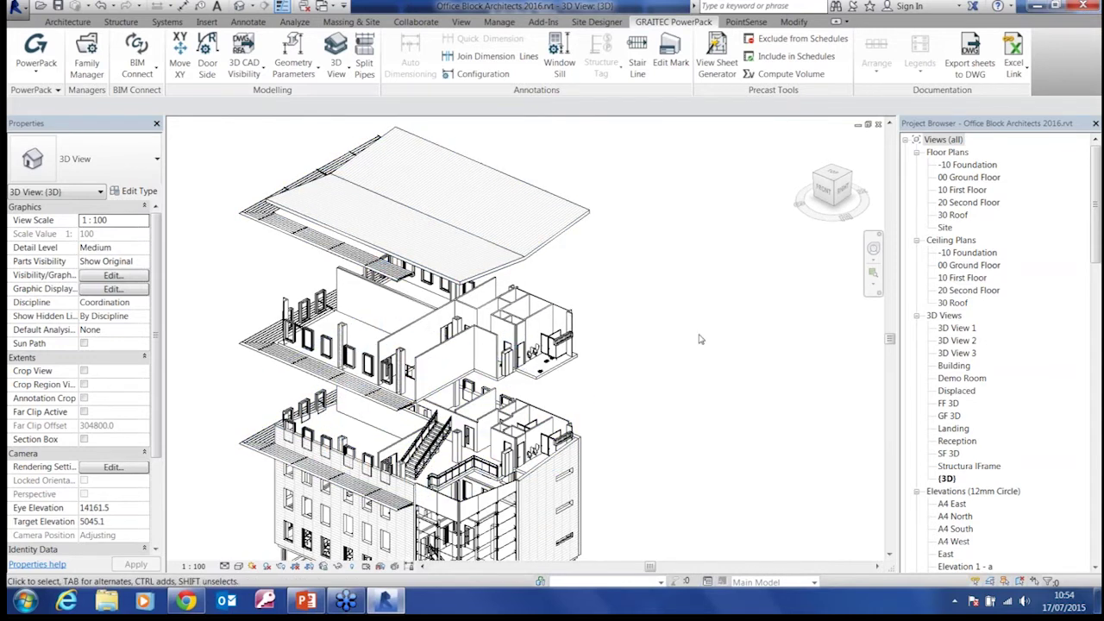
scroll(690, 337, "down", 5)
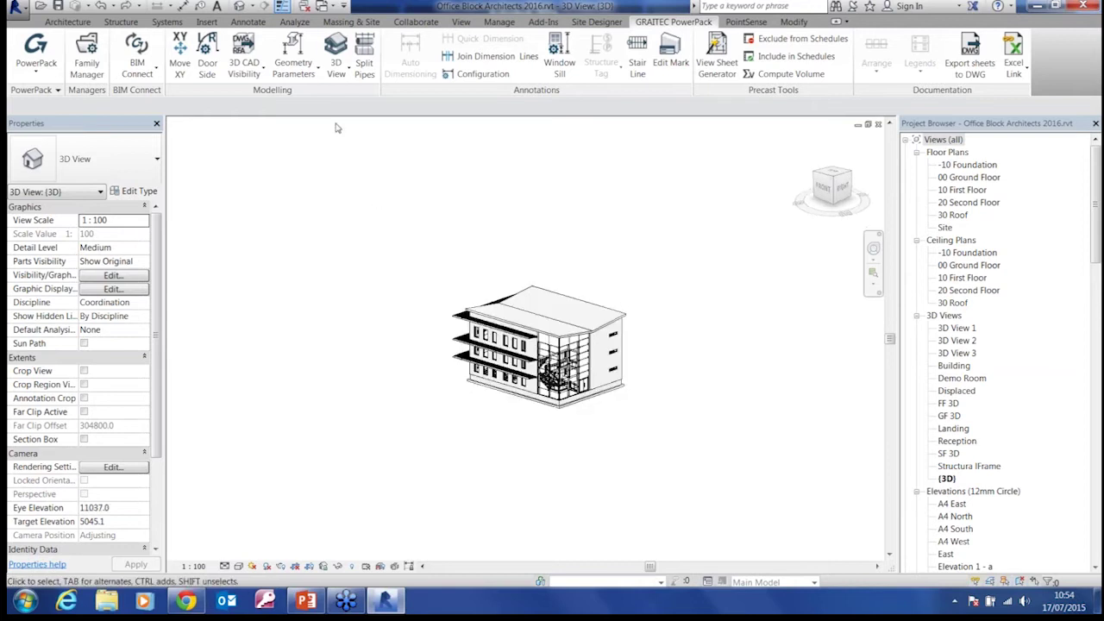
Step: Orient the 3D view to Floor Plan: 00 Ground Floor, inspect the sectioned floor, and return to the whole-building view
left_click(336, 76)
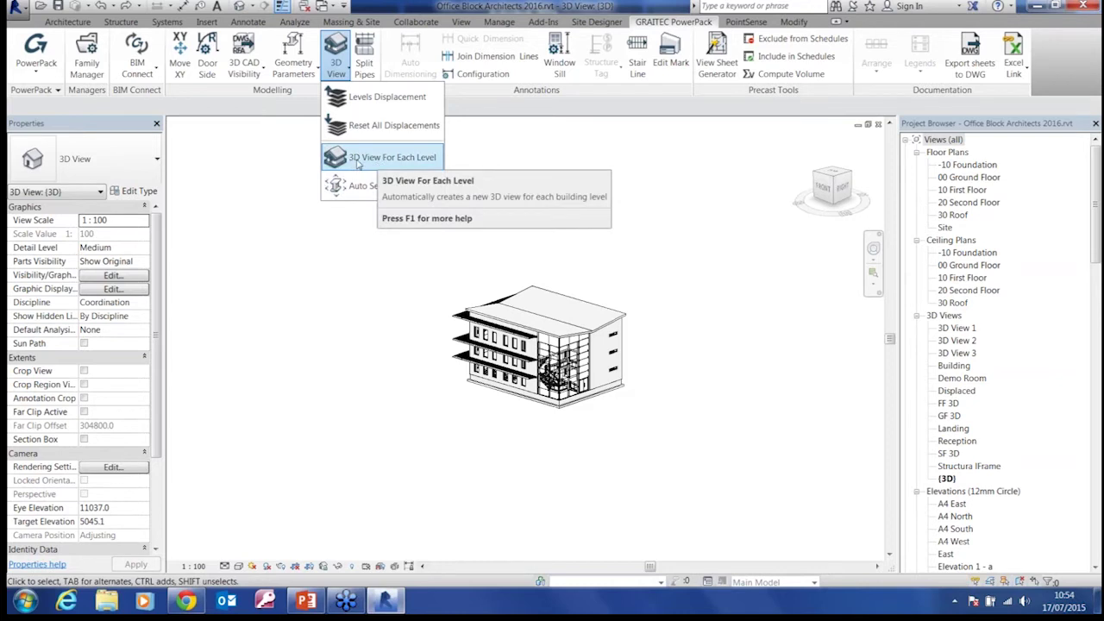
middle_click_drag(690, 227, 639, 327, "shift")
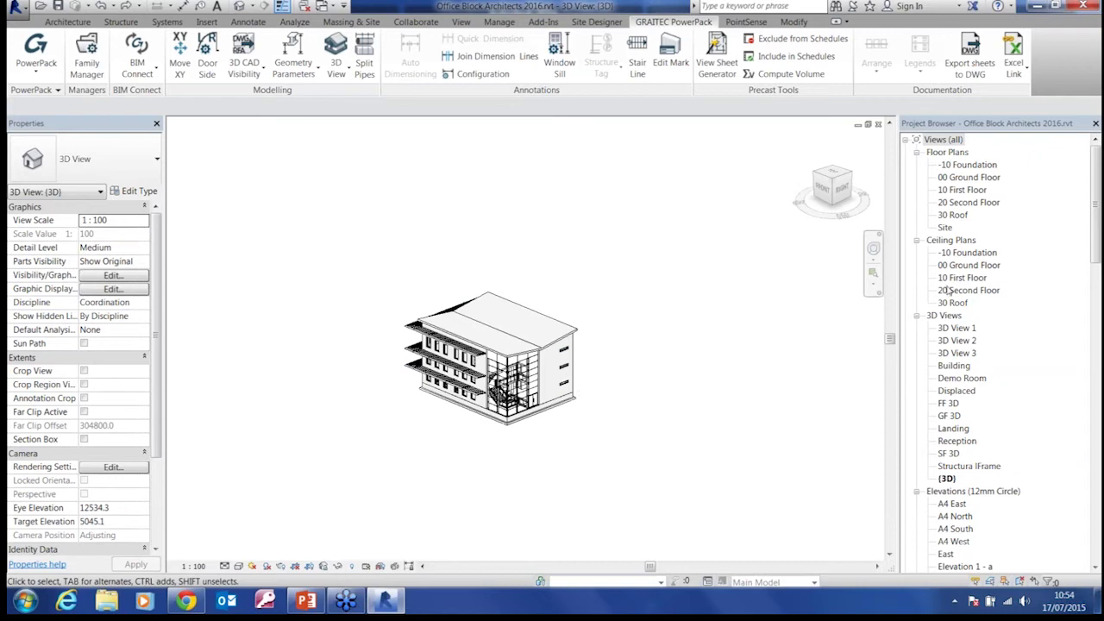
right_click(829, 179)
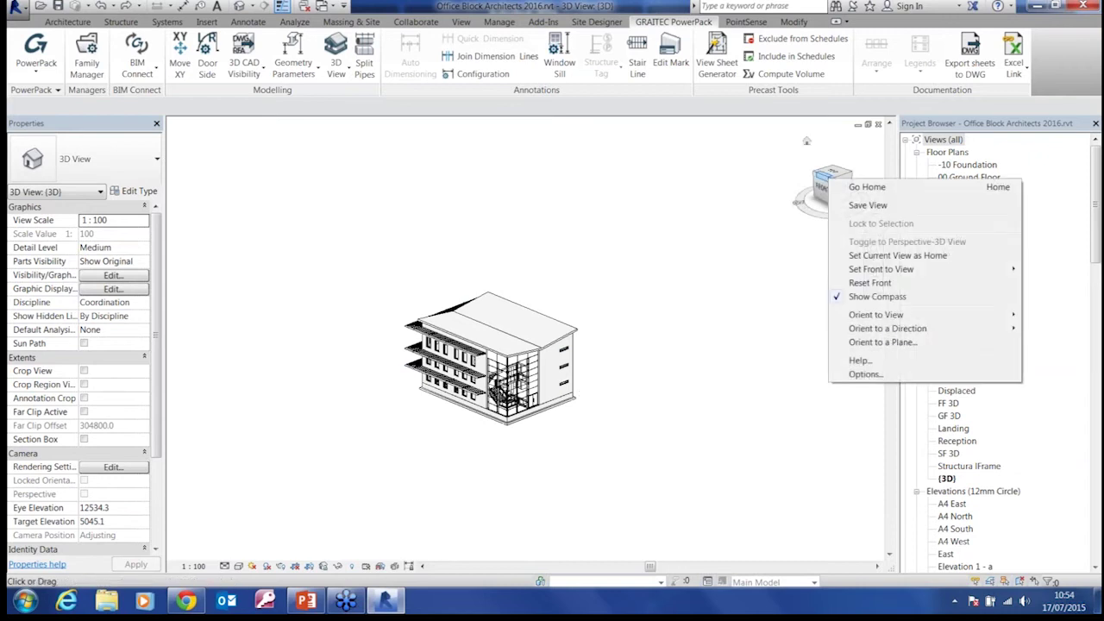
mouse_move(866, 321)
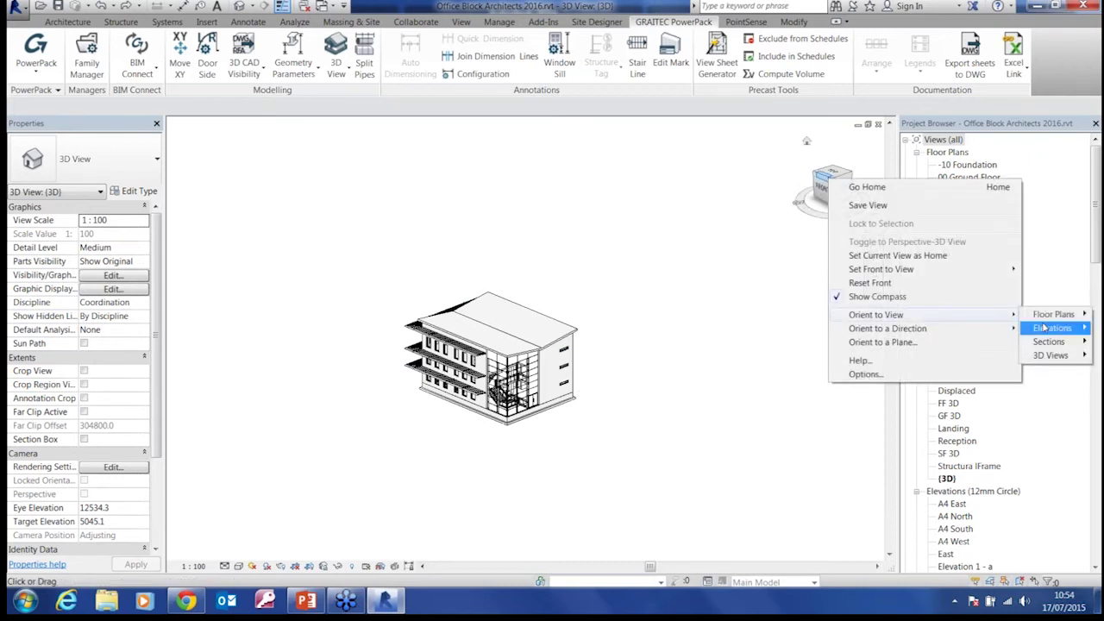
mouse_move(1046, 321)
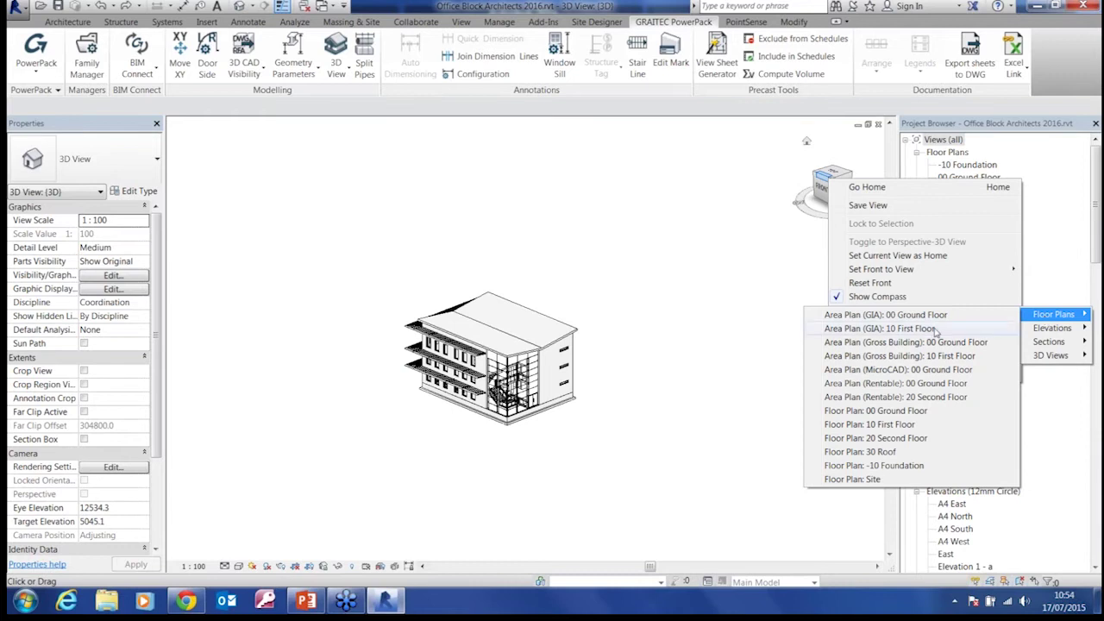
left_click(908, 410)
middle_click_drag(727, 461, 647, 255, "shift")
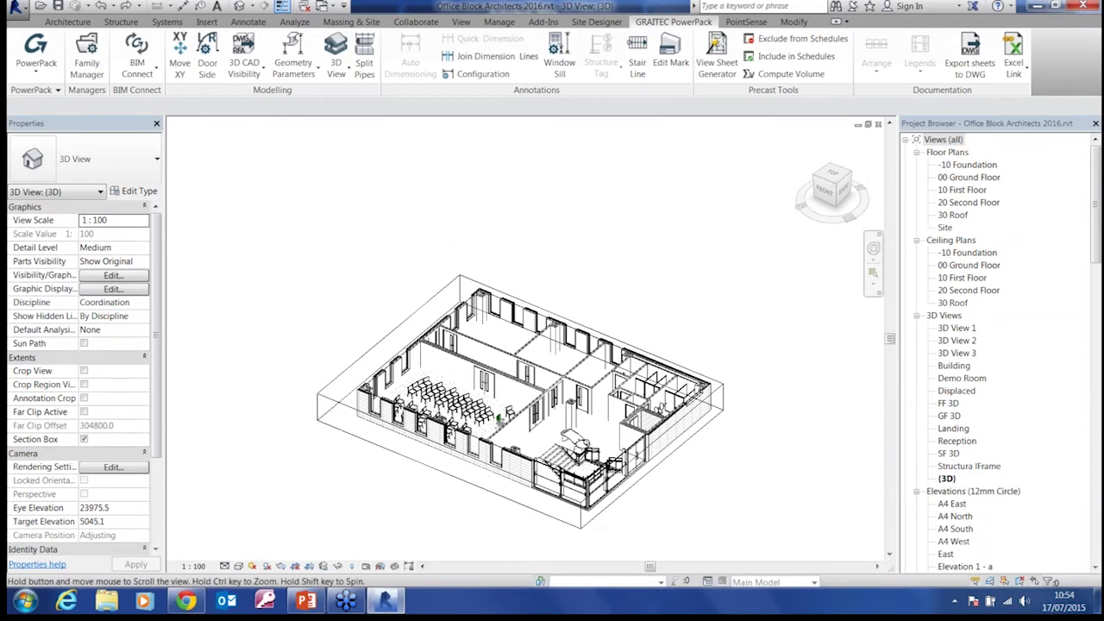
middle_click_drag(660, 315, 655, 228)
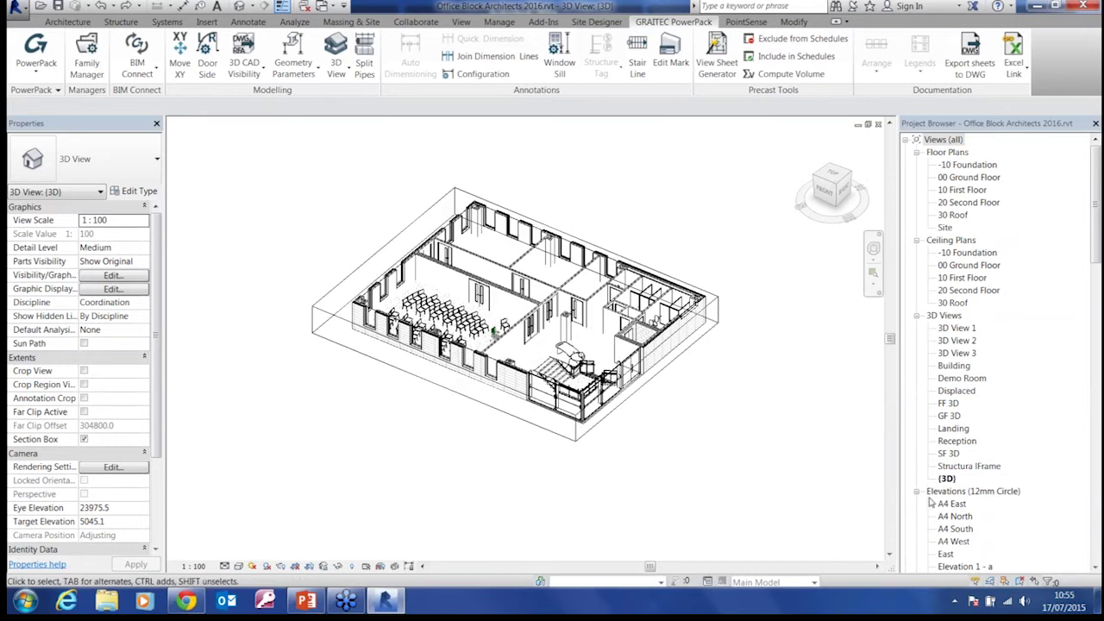
left_click(949, 479)
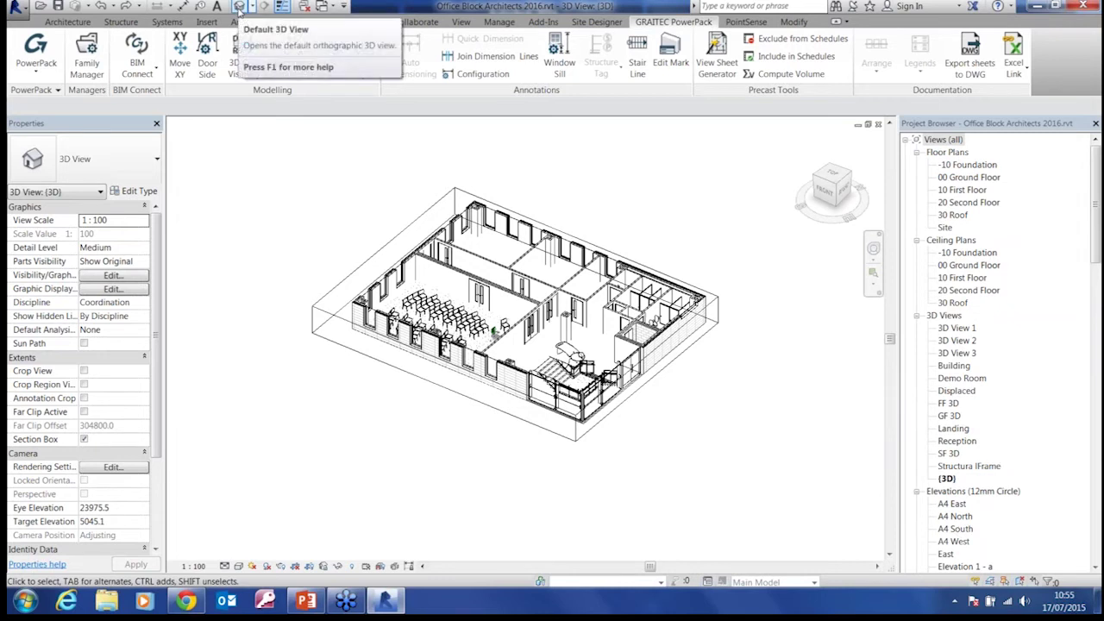
left_click(240, 7)
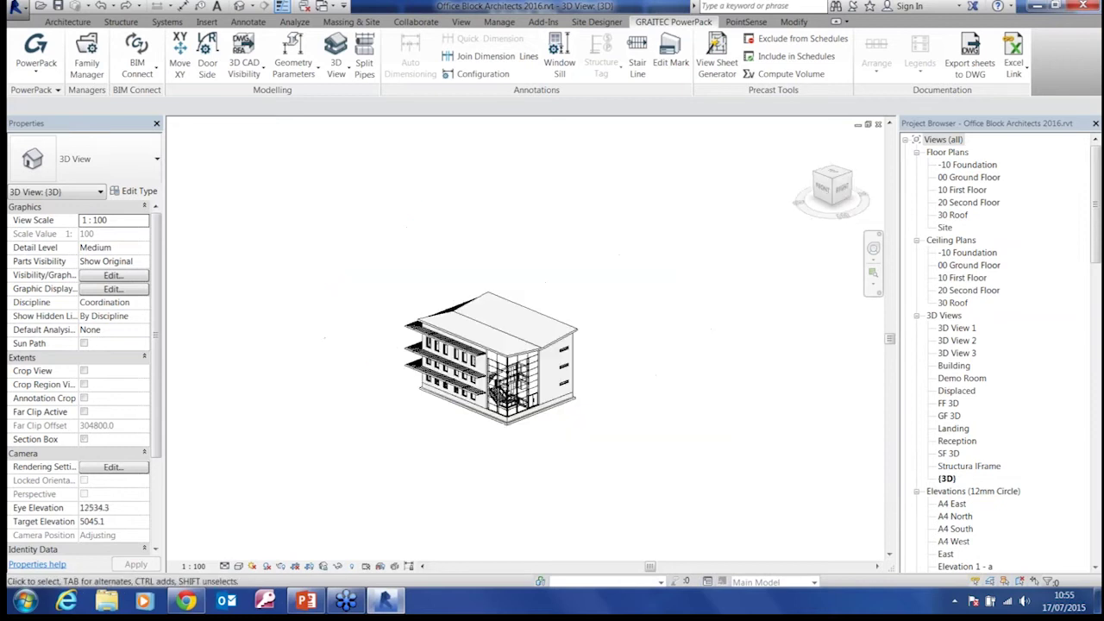
Step: Generate a 3D view for each level using the default base view, a -750 vertical top offset and a 0 bottom offset
left_click(335, 72)
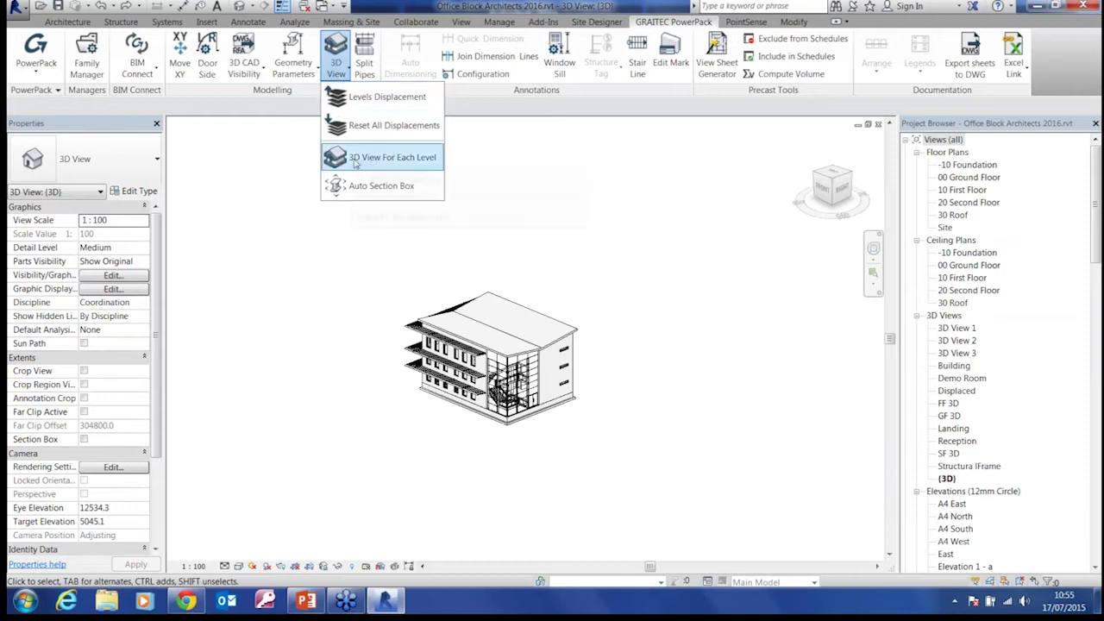
left_click(393, 161)
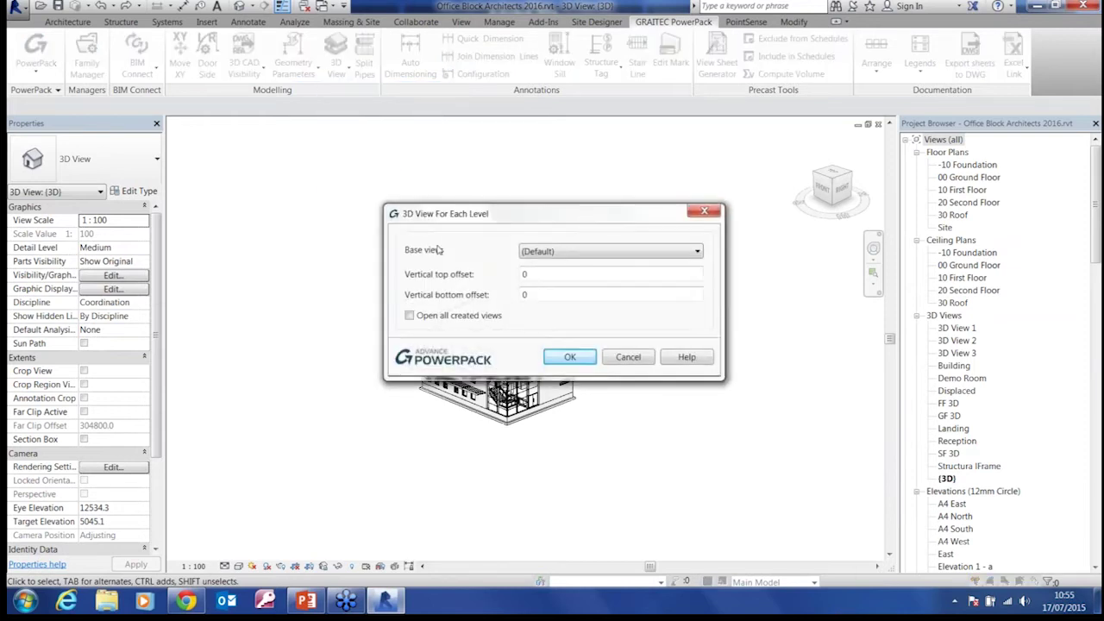
left_click_drag(532, 213, 483, 135)
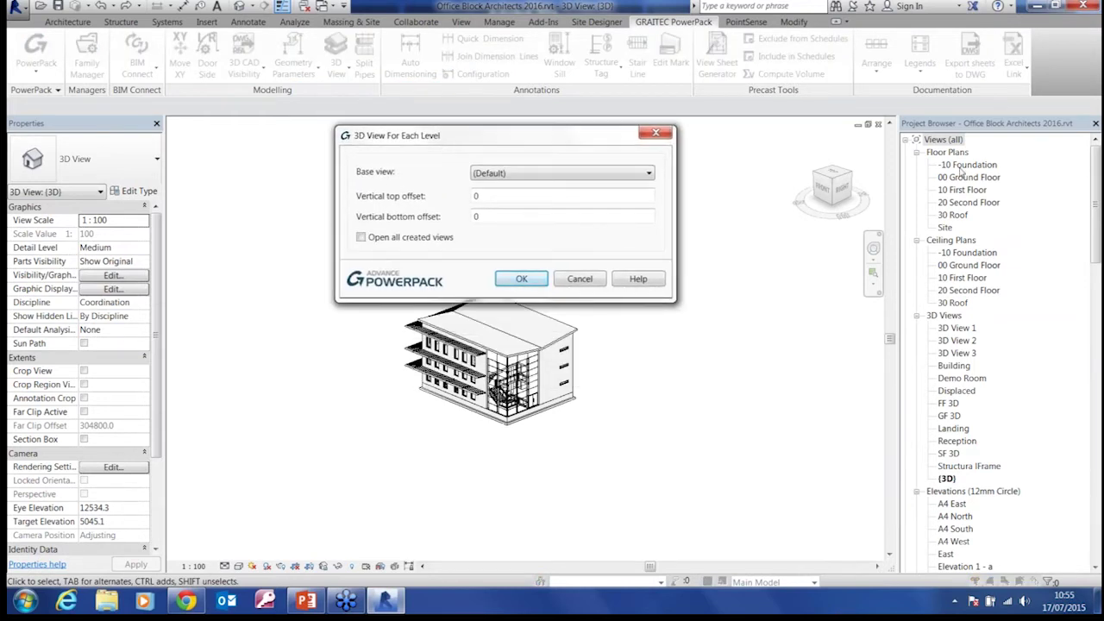
double_click(504, 198)
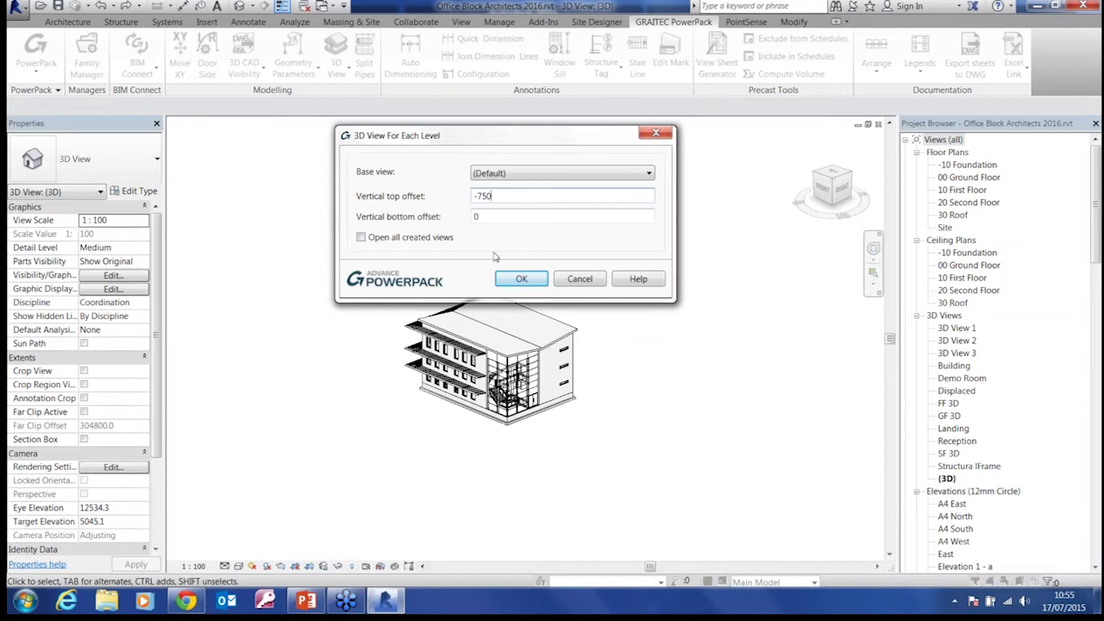
left_click(495, 217)
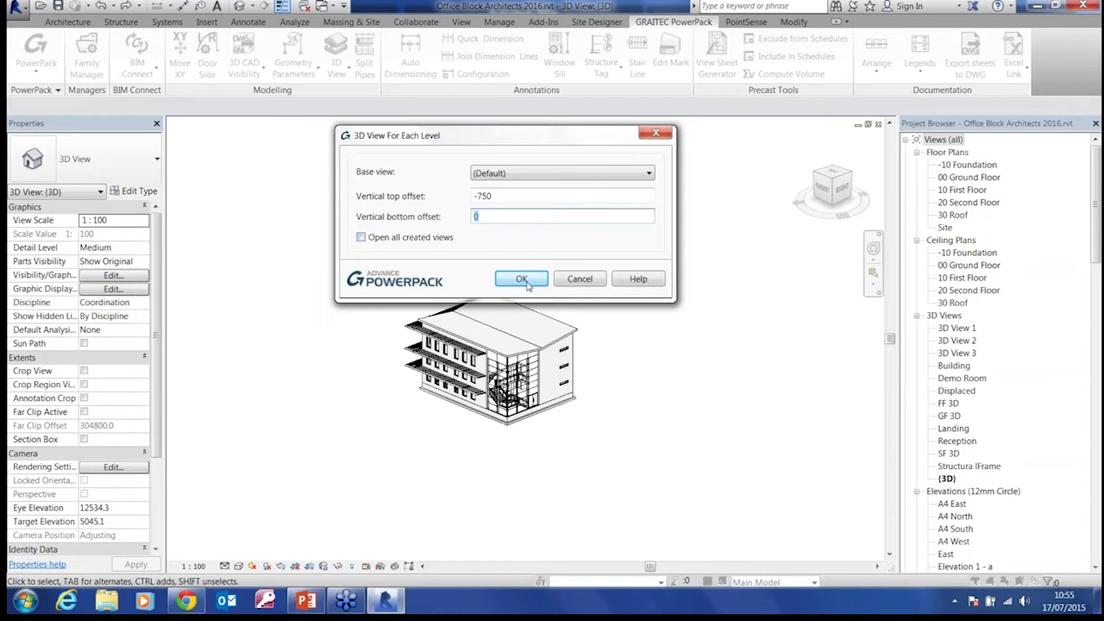
left_click(501, 175)
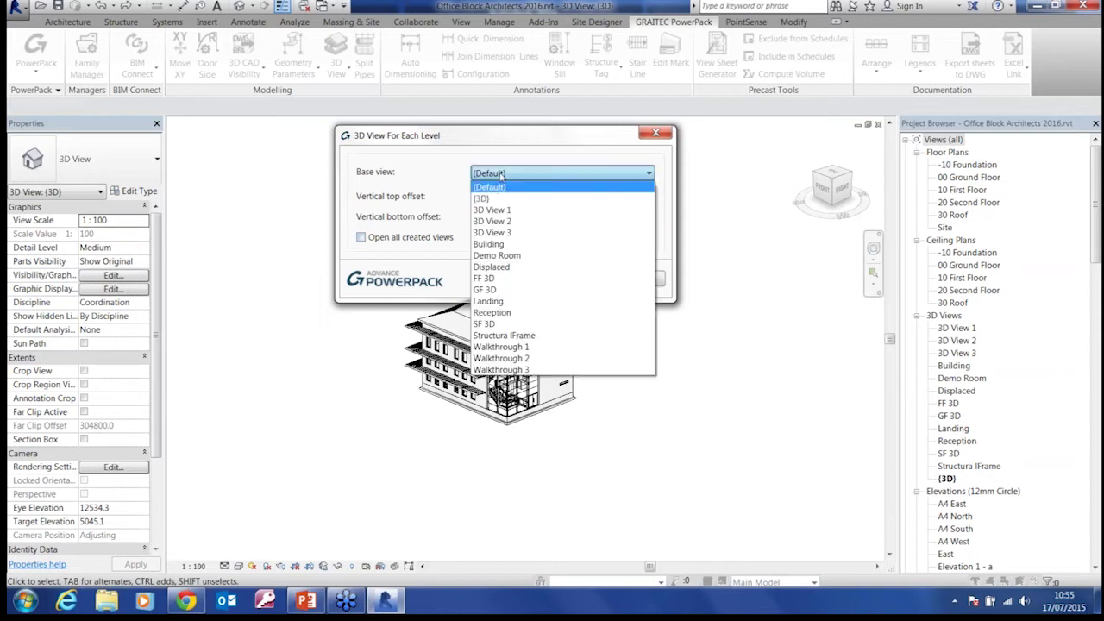
left_click(490, 188)
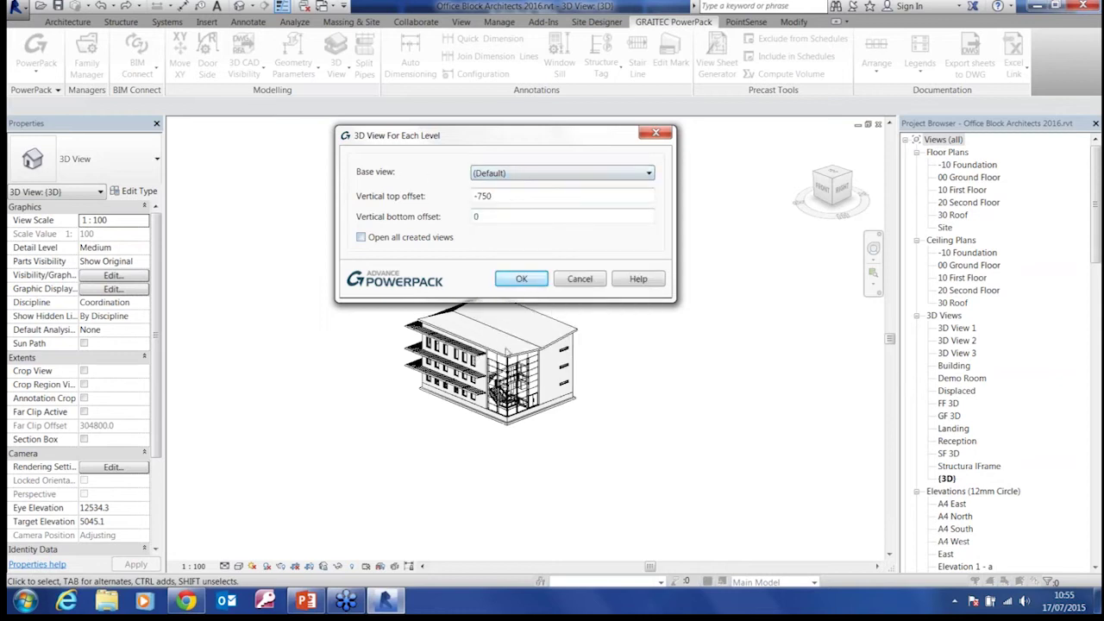
left_click(521, 280)
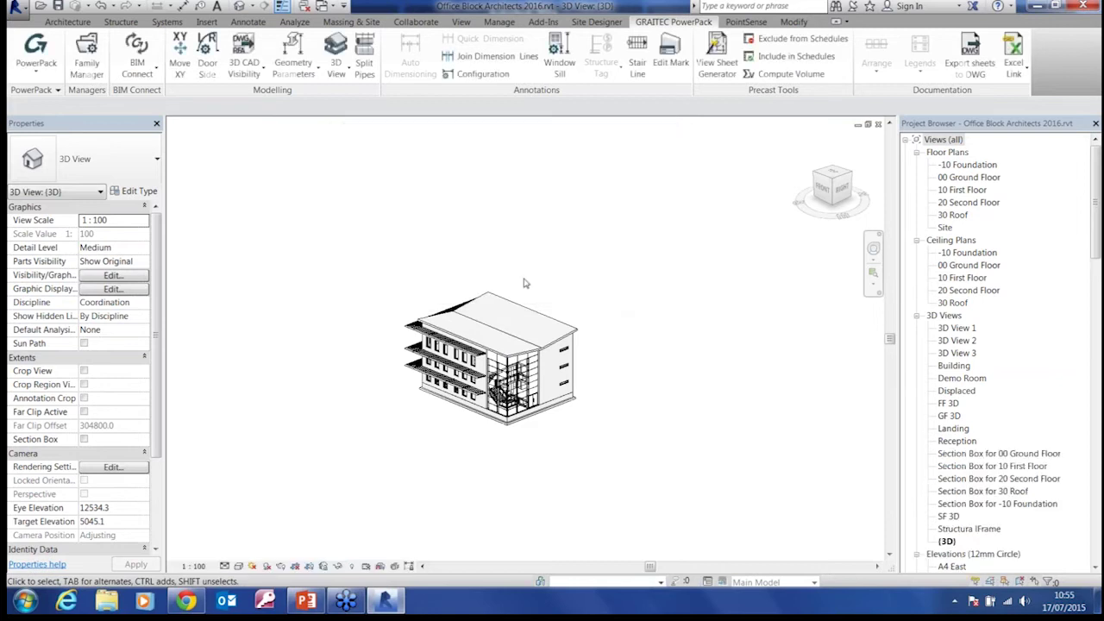
Step: Open the section box views for the ground floor, first floor, second floor, roof and foundation to inspect each level
double_click(980, 454)
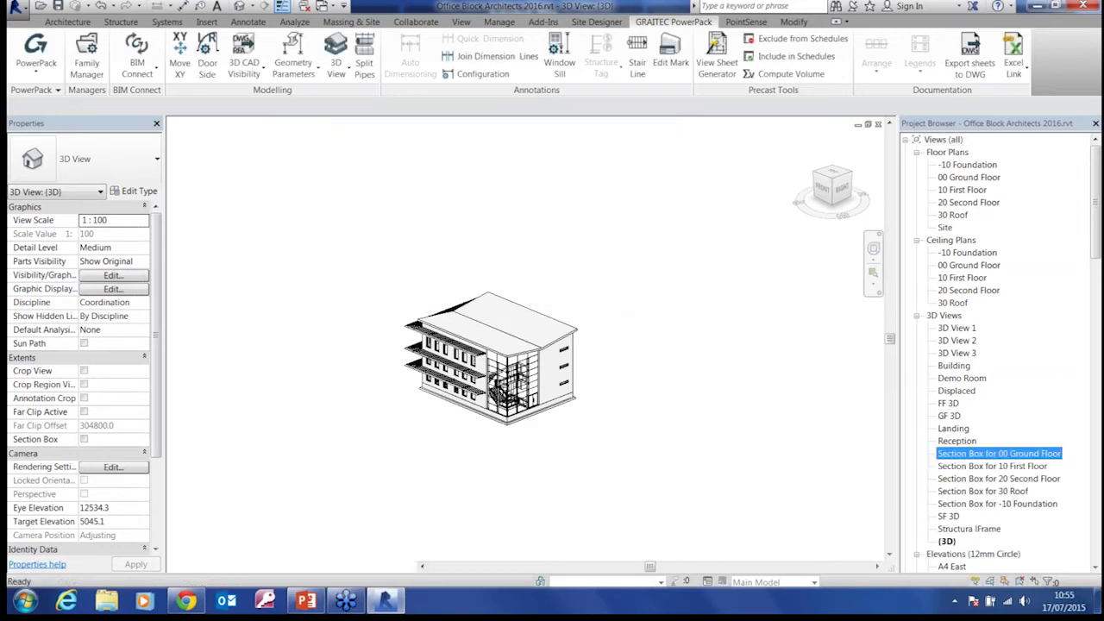
double_click(980, 467)
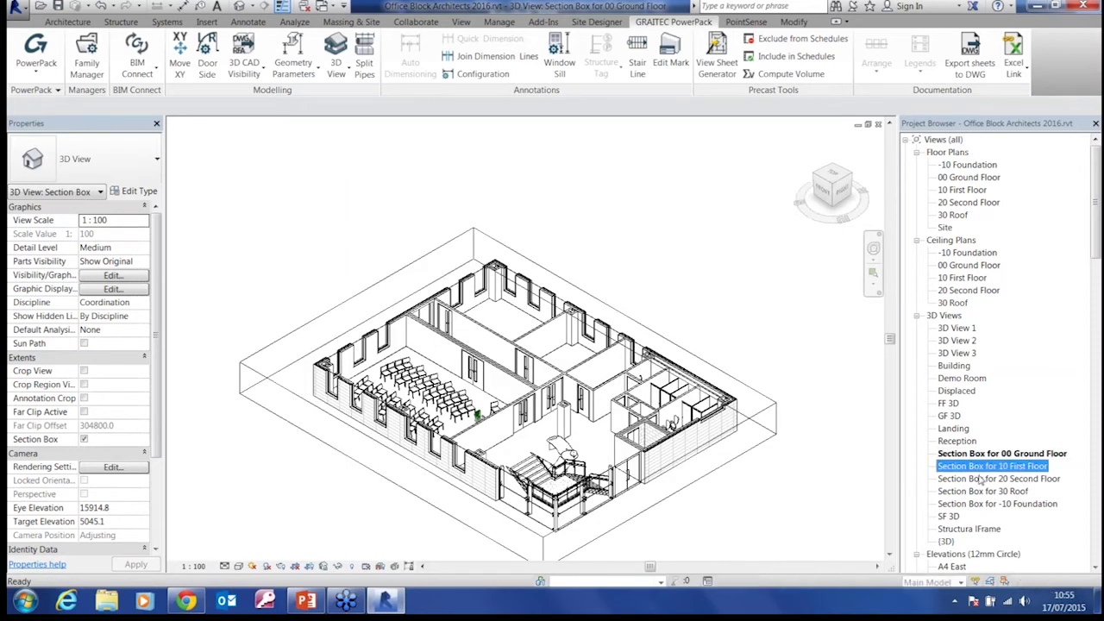
double_click(980, 479)
double_click(983, 491)
double_click(989, 503)
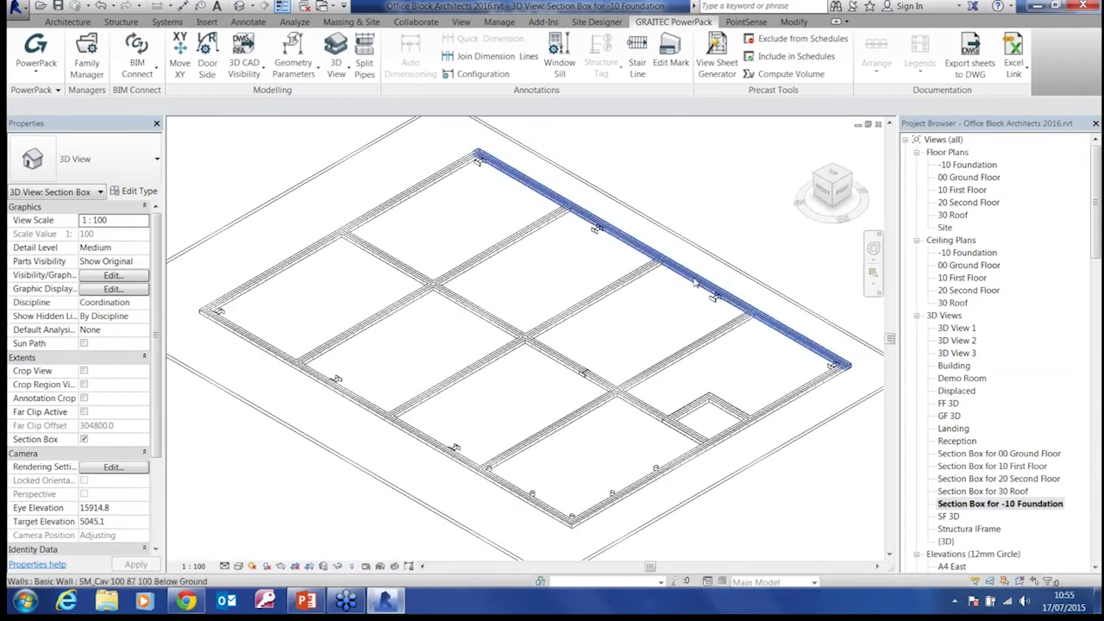
scroll(709, 389, "down", 3)
middle_click_drag(709, 389, 729, 404, "shift")
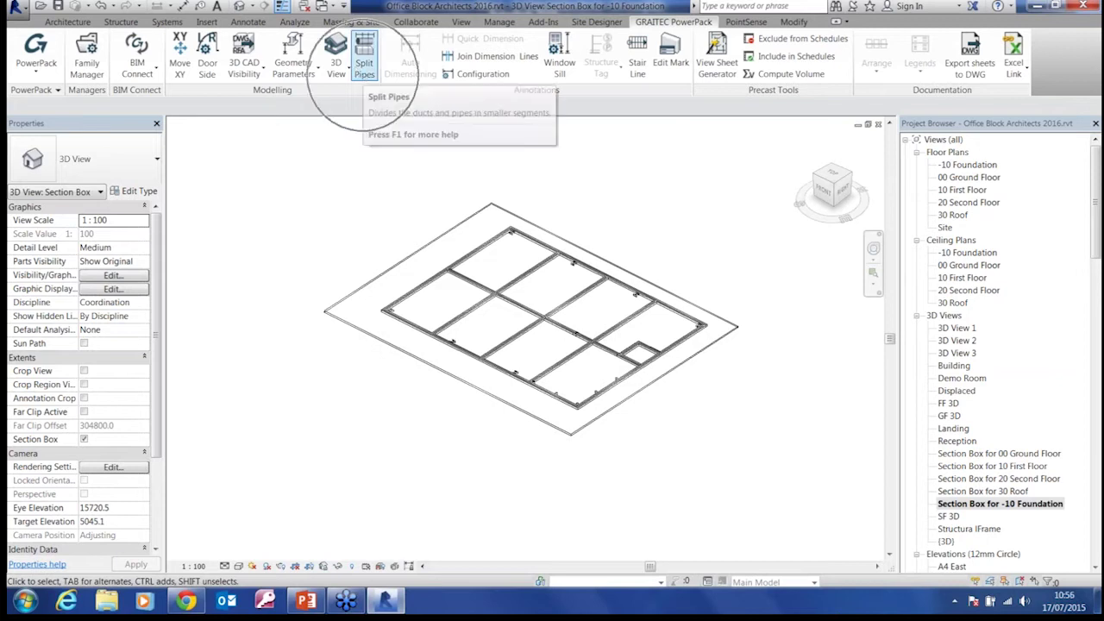
Step: Create a new project from a mechanical template
left_click(12, 7)
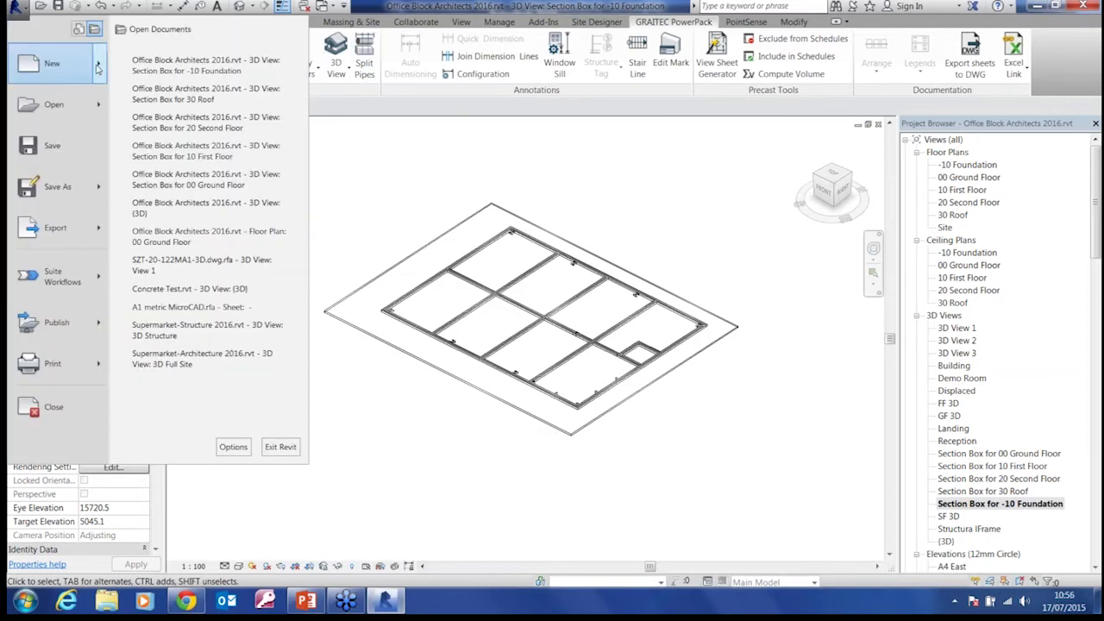
mouse_move(69, 63)
left_click(162, 67)
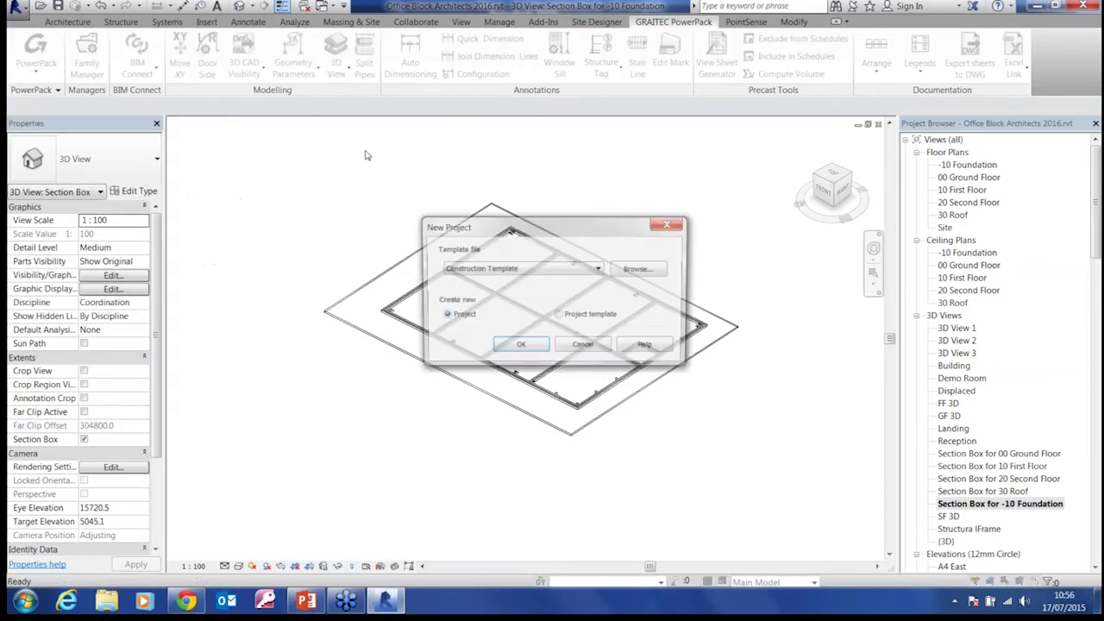
left_click(599, 269)
left_click(481, 315)
left_click(520, 345)
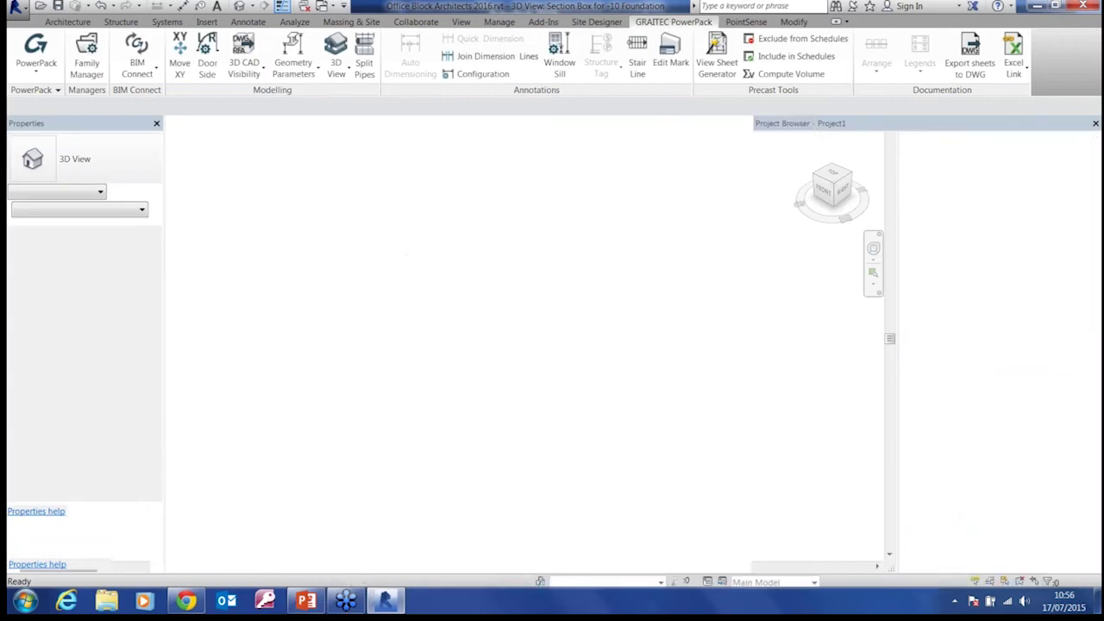
Step: Draw a stepped rectangular supply air duct run of three segments between the elevation markers on the 0 - Mech floor plan
left_click(129, 23)
left_click(167, 23)
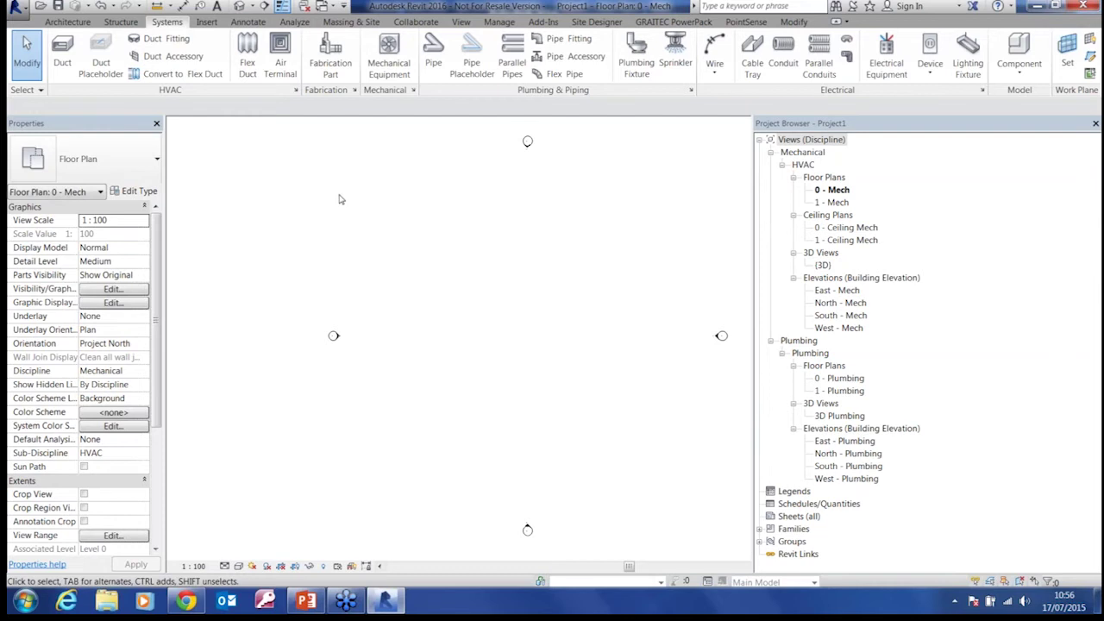
middle_click_drag(370, 260, 321, 261)
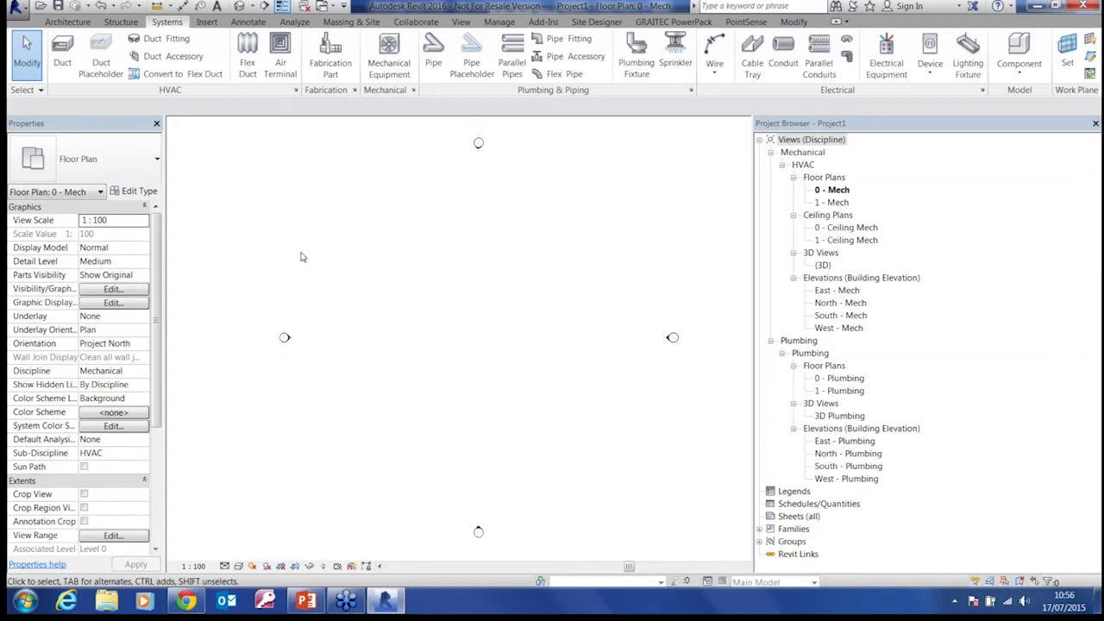
left_click(62, 51)
left_click(344, 323)
left_click(467, 323)
left_click(516, 339)
key("Escape")
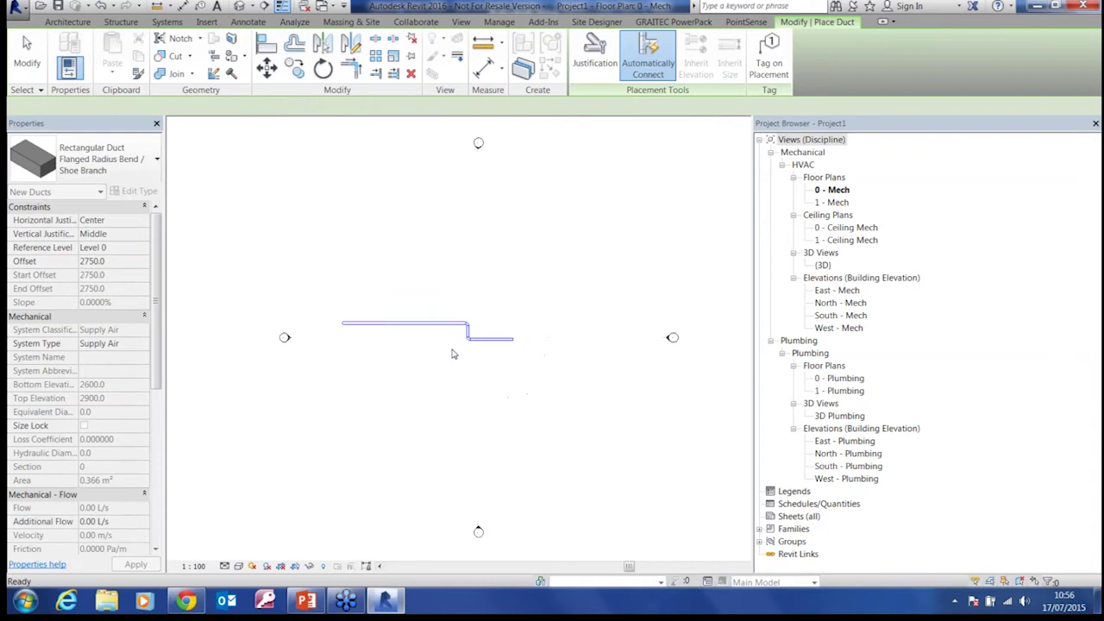
scroll(368, 354, "up", 3)
scroll(409, 322, "up", 2)
key("Escape")
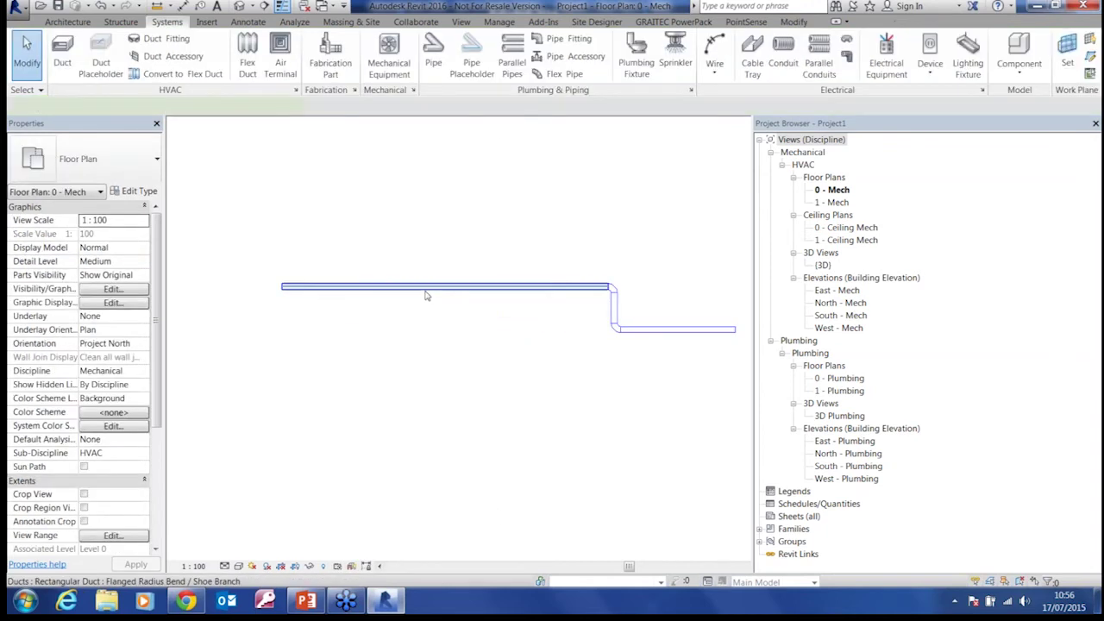
Step: Check the length and size properties of the longest horizontal duct segment
left_click(424, 289)
scroll(156, 428, "down", 3)
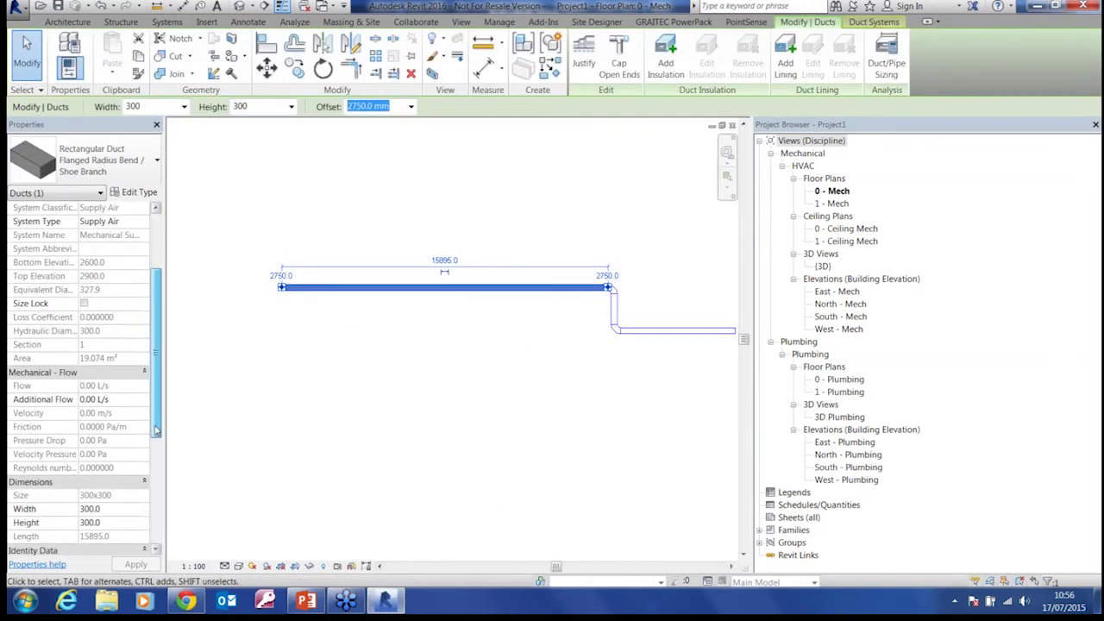
left_click_drag(157, 429, 157, 463)
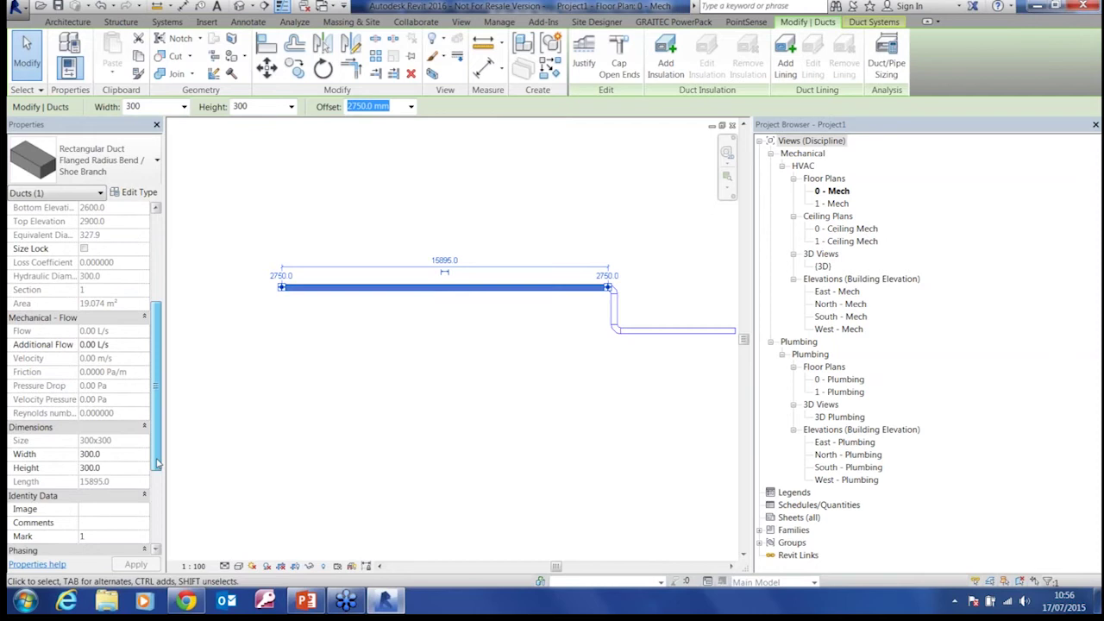
left_click(364, 365)
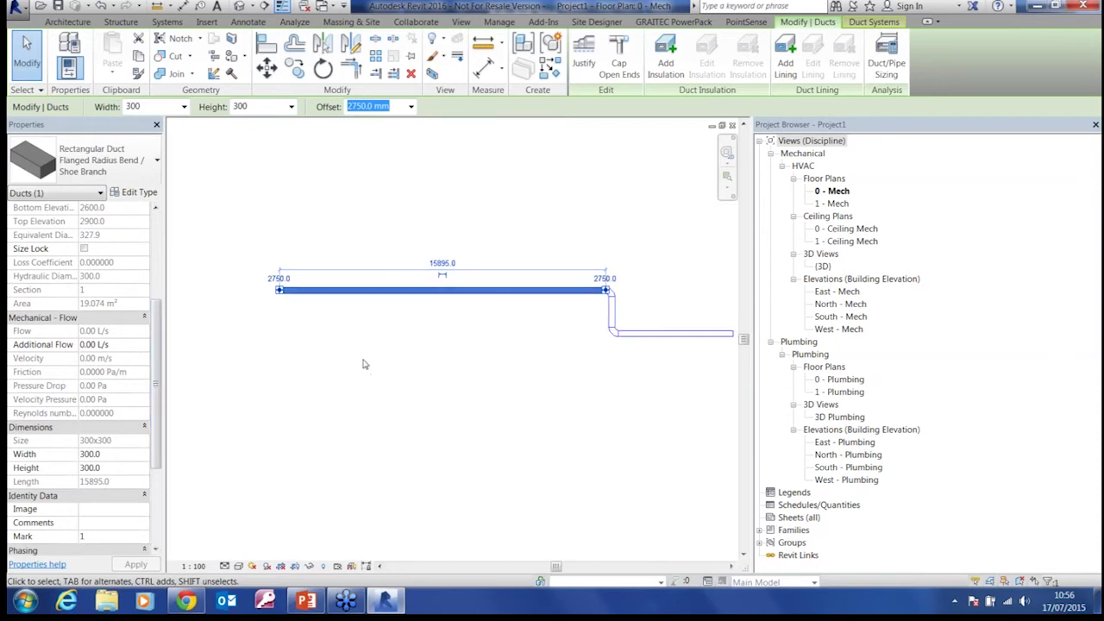
scroll(473, 340, "up", 2)
scroll(473, 339, "down", 2)
middle_click_drag(474, 340, 433, 357)
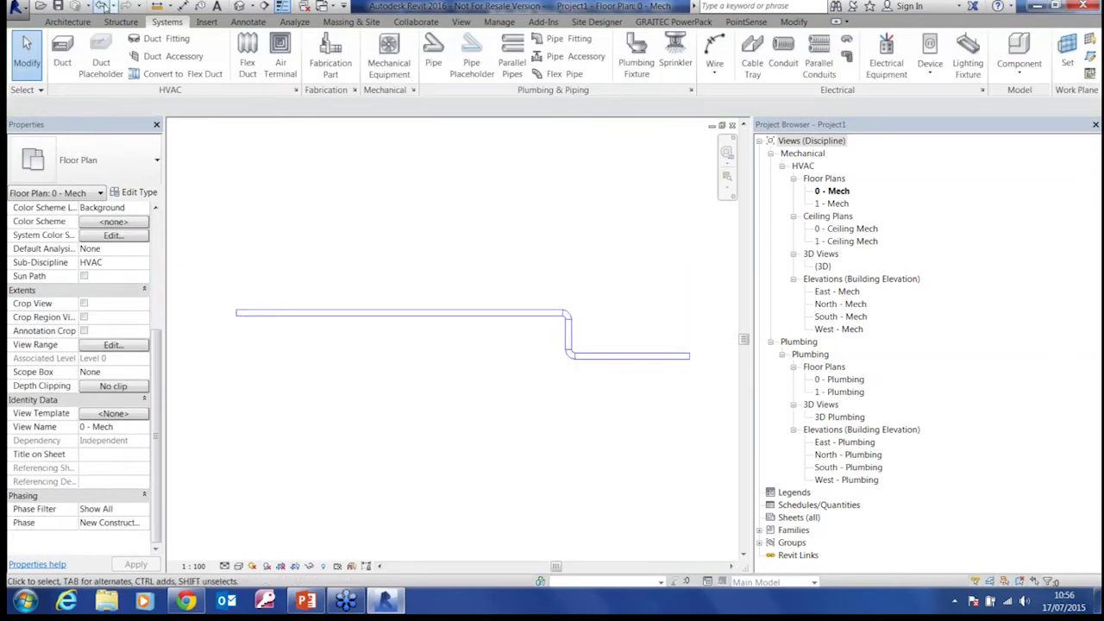
Step: Draw a stepped 54 mm diameter pipe run of three segments above the duct run at a 2750 mm offset
left_click(432, 56)
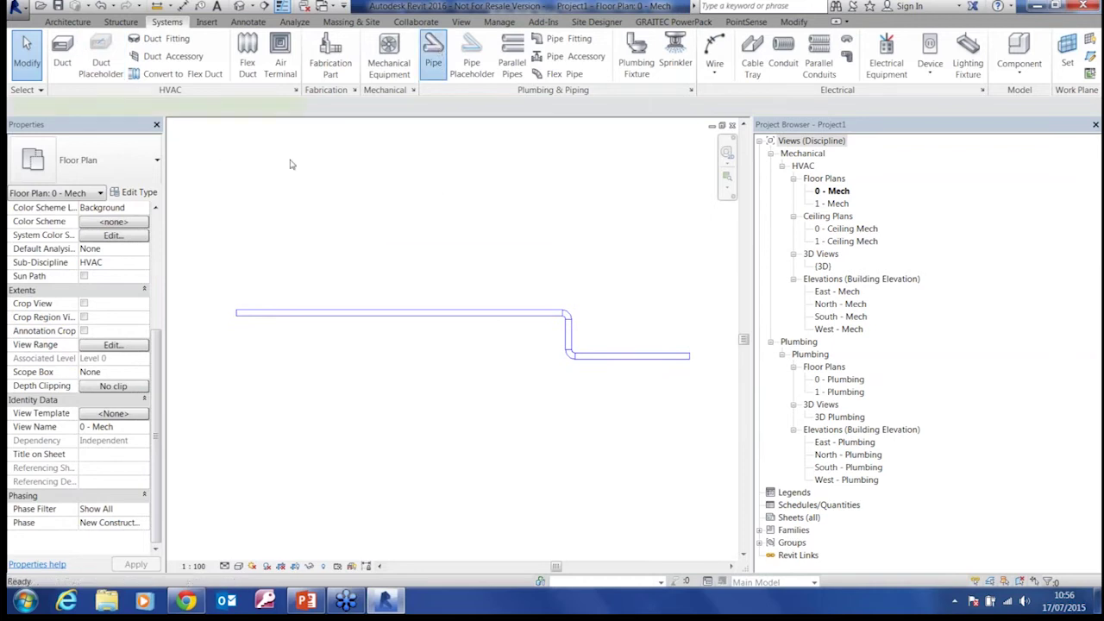
left_click(217, 106)
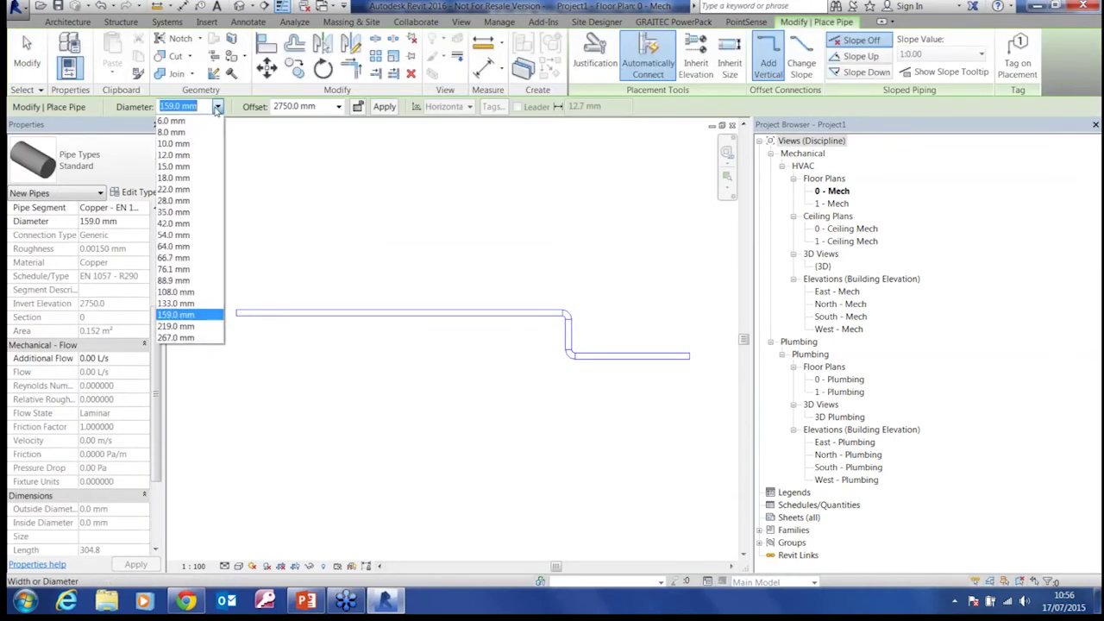
left_click(171, 236)
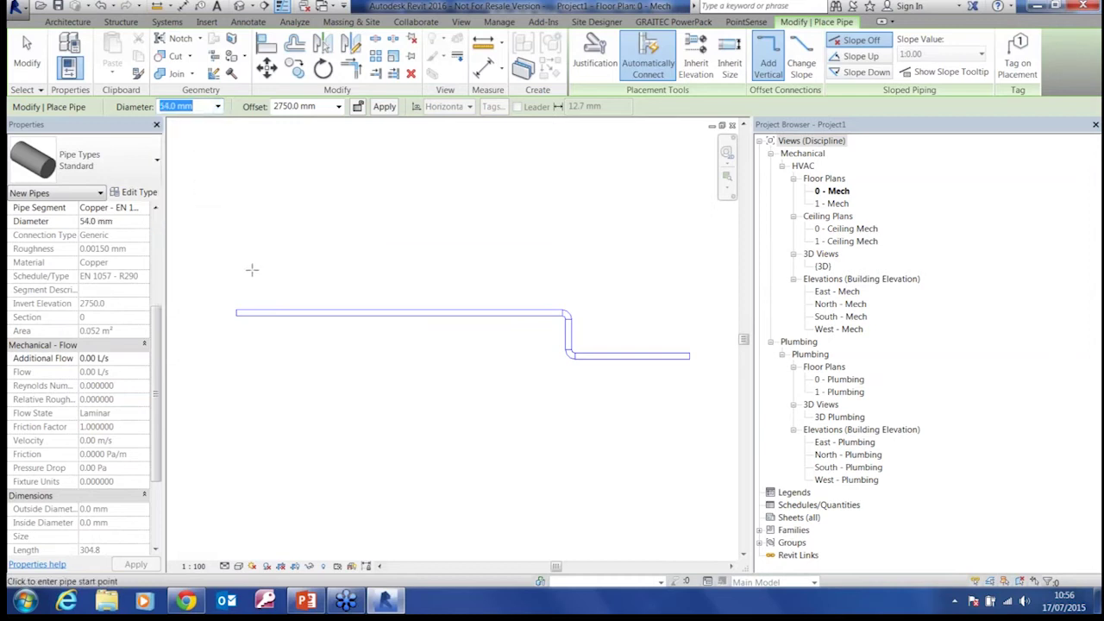
left_click(251, 269)
left_click(597, 288)
left_click(597, 323)
left_click(682, 323)
key("Escape")
key("Escape")
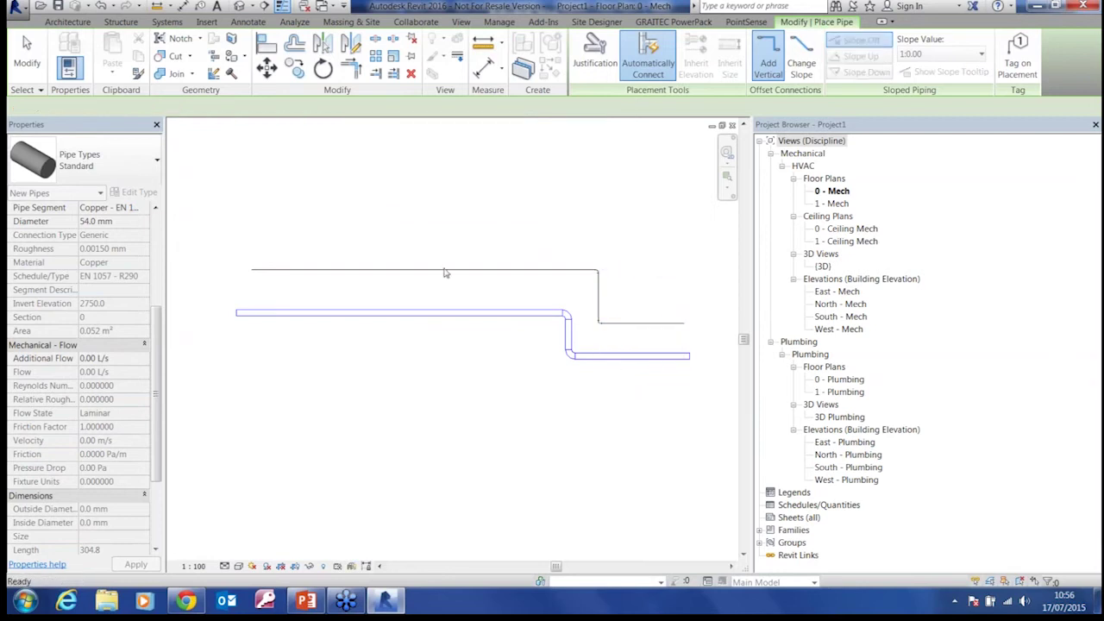
Step: Add a vertical branch pipe about 1900 mm long, rising from the middle of the long horizontal pipe
key("p")
key("i")
left_click(414, 269)
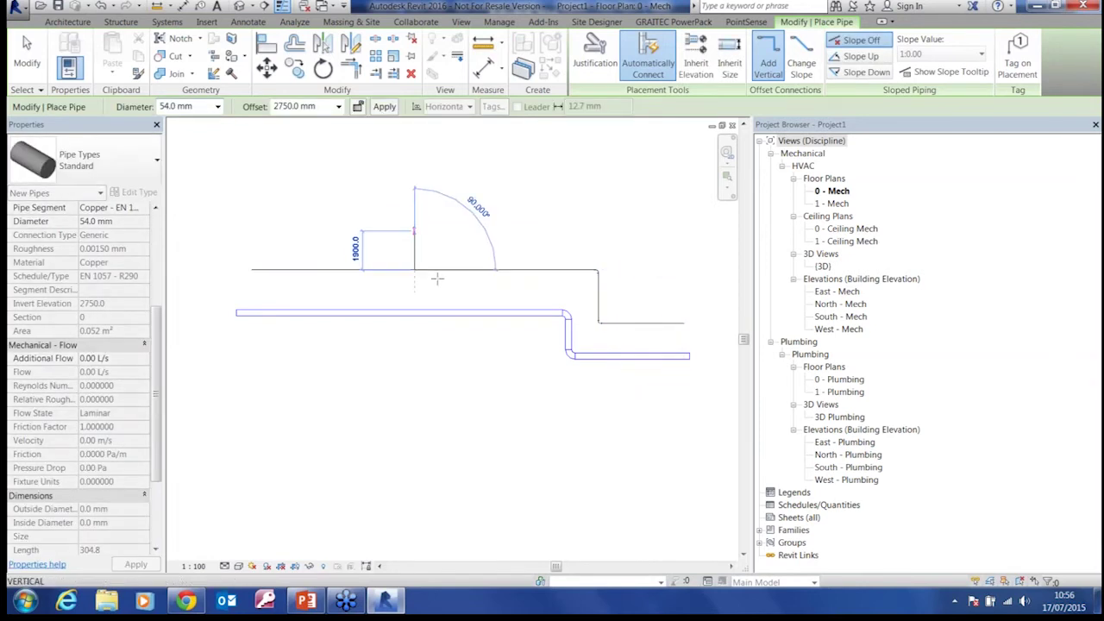
key("Escape")
scroll(402, 276, "up", 3)
key("Escape")
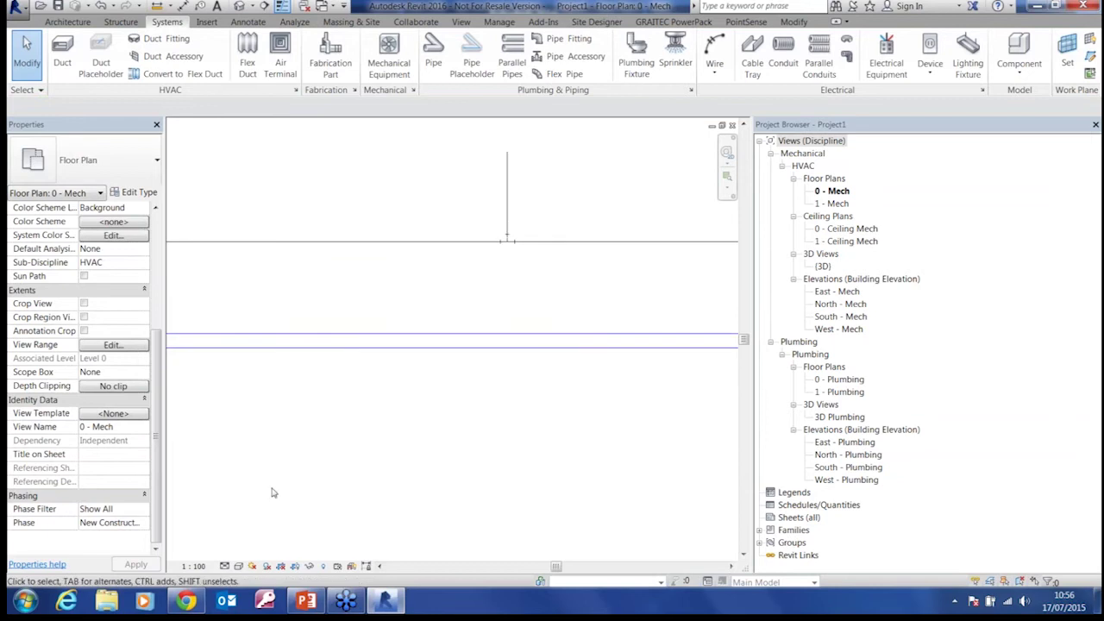
Step: Set the detail level of the 0 - Mech floor plan to Fine
left_click(238, 564)
left_click(243, 552)
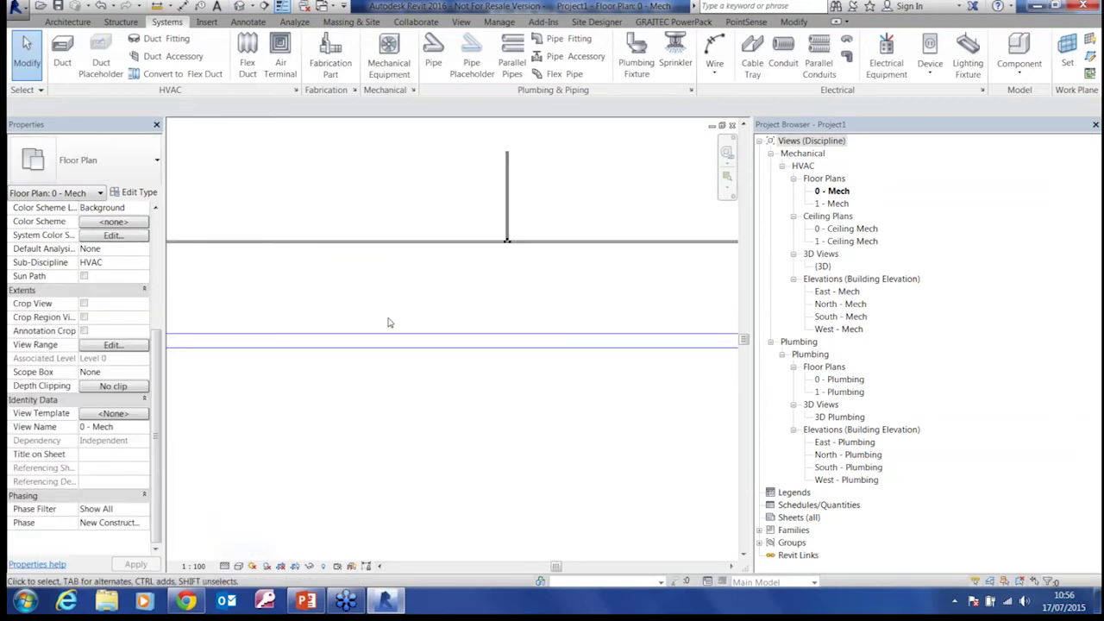
scroll(523, 231, "up", 3)
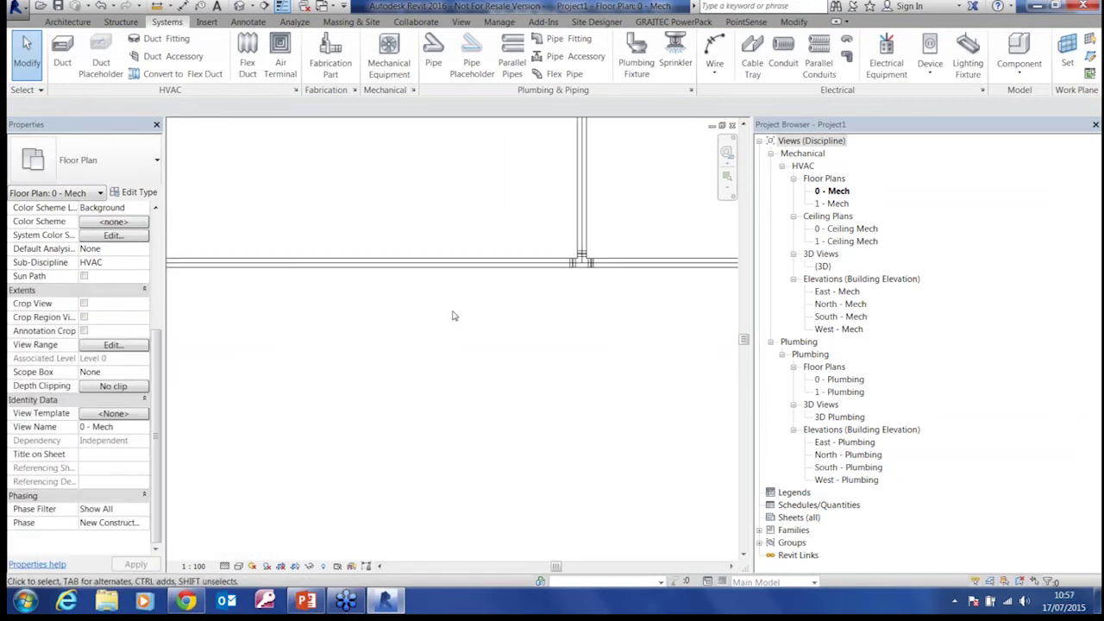
scroll(431, 324, "down", 2)
Step: Check the length property of the horizontal pipe segment before the tee
left_click(446, 283)
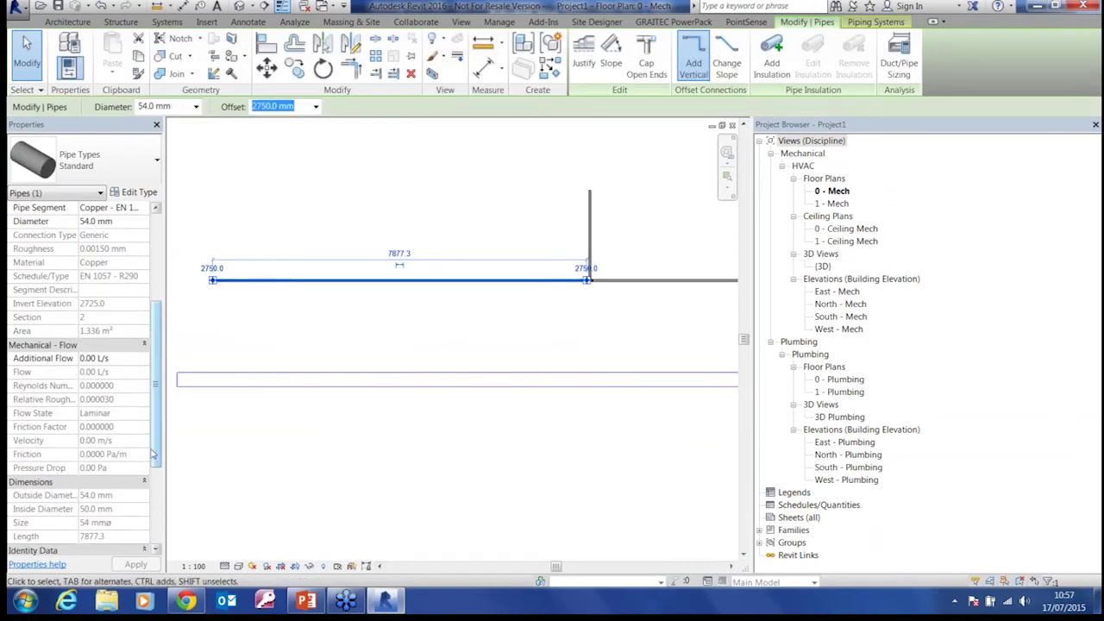
scroll(149, 450, "down", 3)
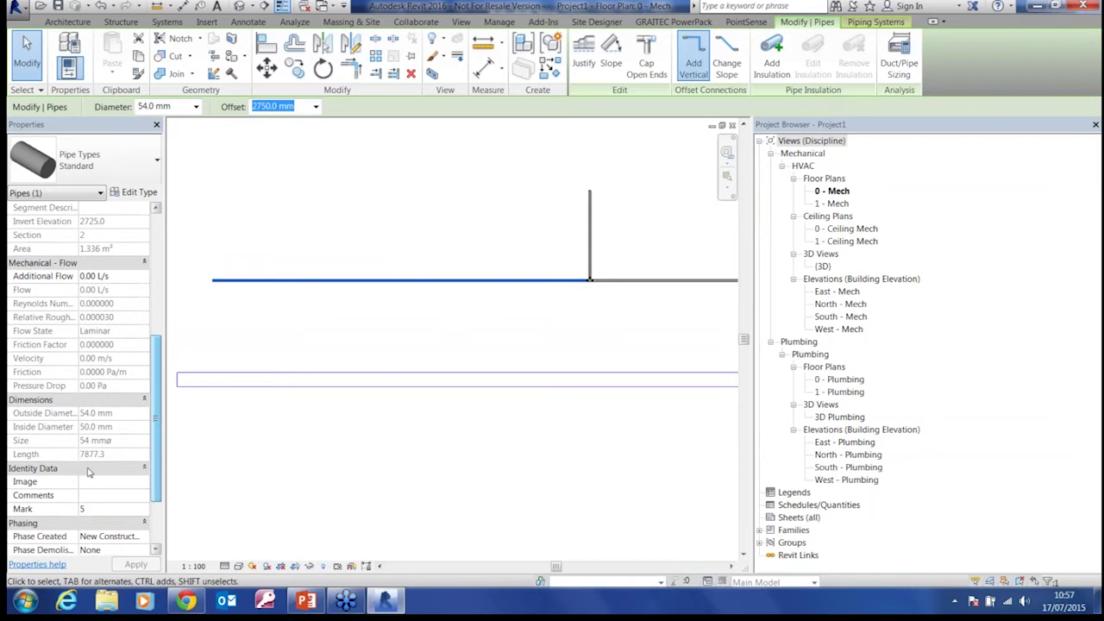
left_click(442, 319)
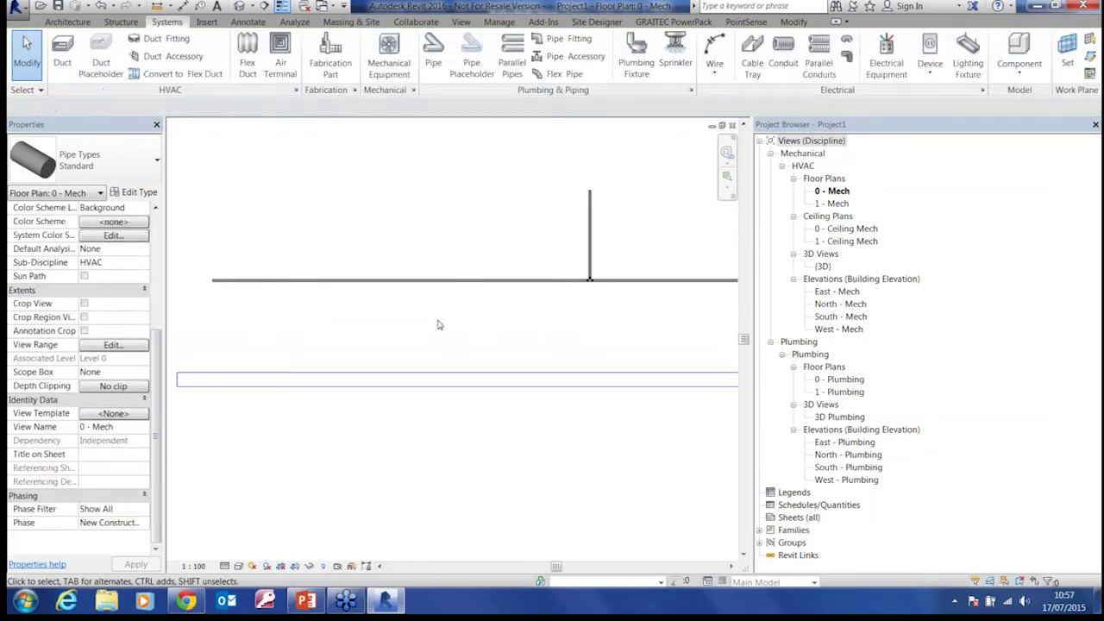
Step: Split the whole duct run with Split Pipes, using rectangular and round duct lengths of 1500 and a pipe length of 3000
scroll(444, 326, "down", 5)
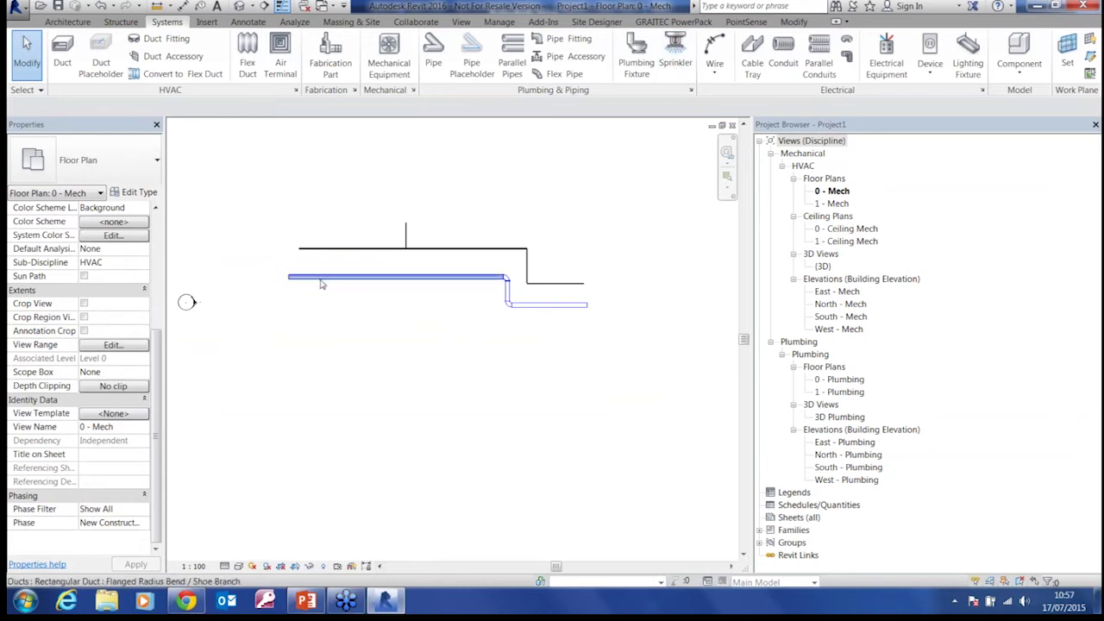
left_click(433, 409)
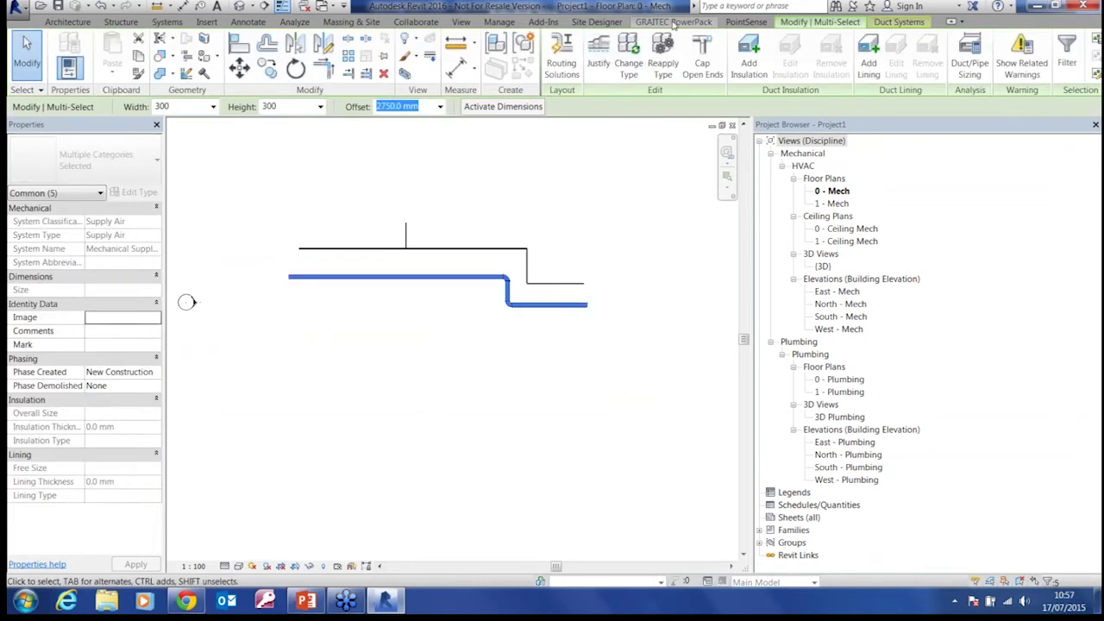
left_click(673, 22)
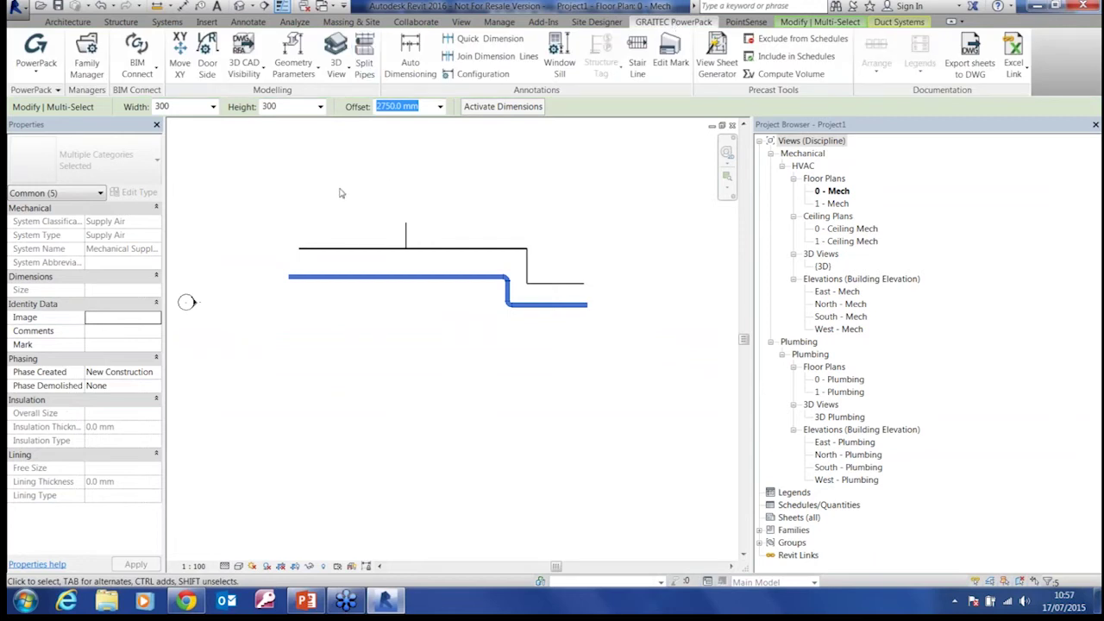
left_click(364, 56)
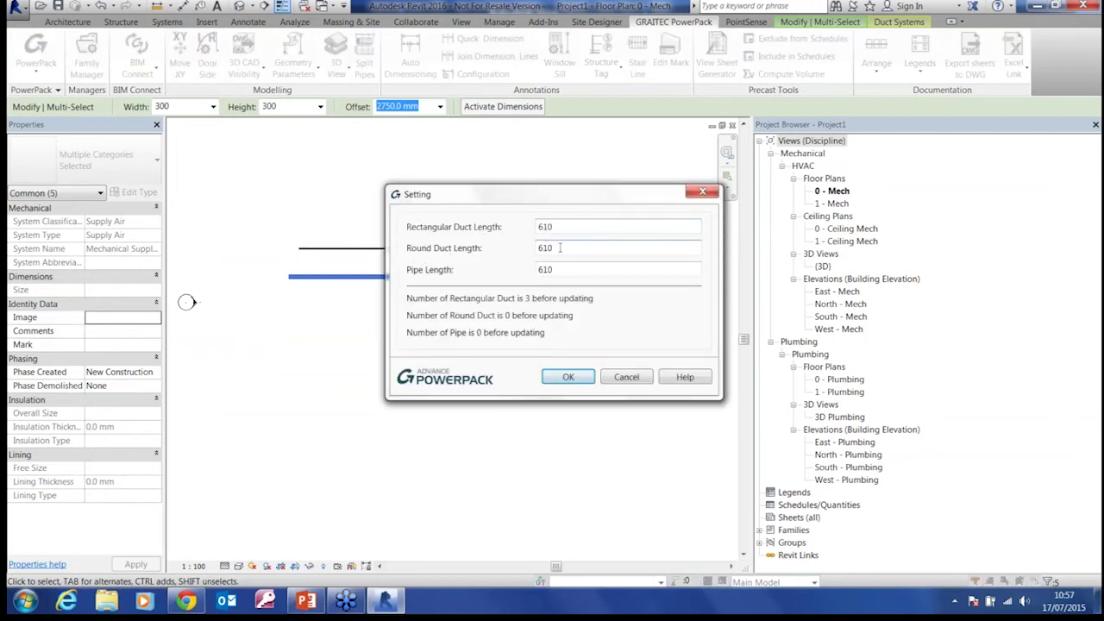
left_click_drag(560, 228, 498, 225)
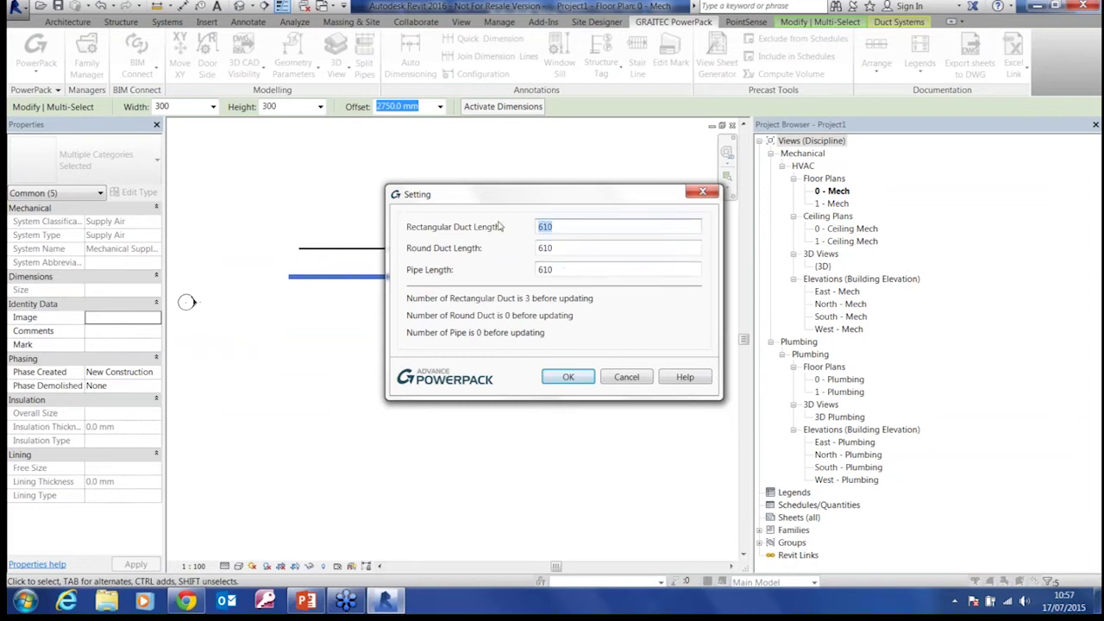
type("1500")
left_click_drag(565, 246, 507, 247)
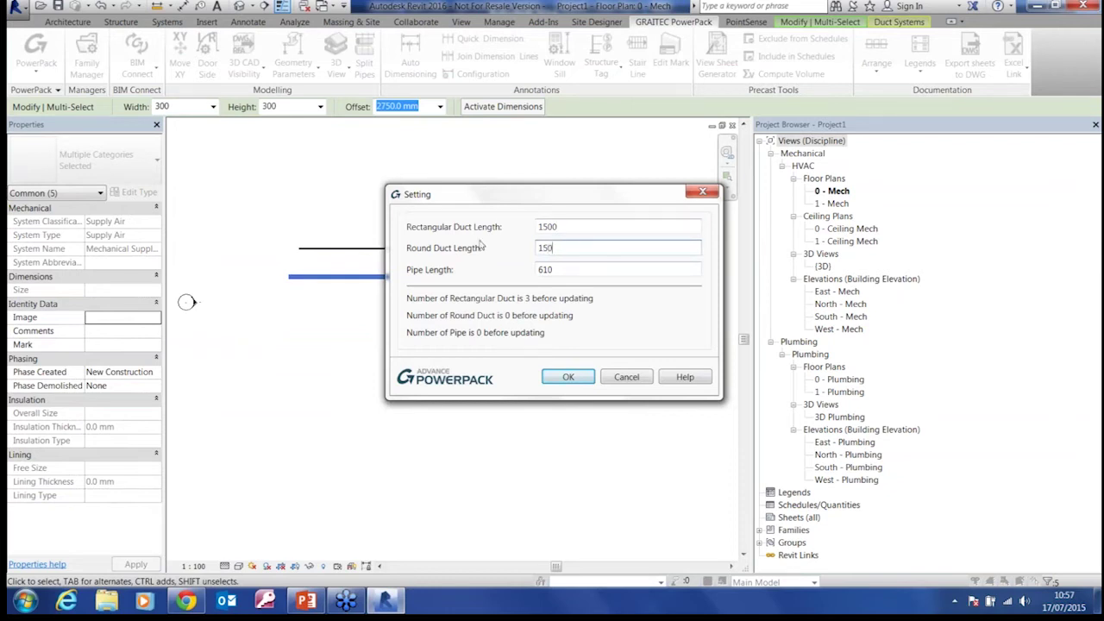
left_click_drag(565, 269, 433, 278)
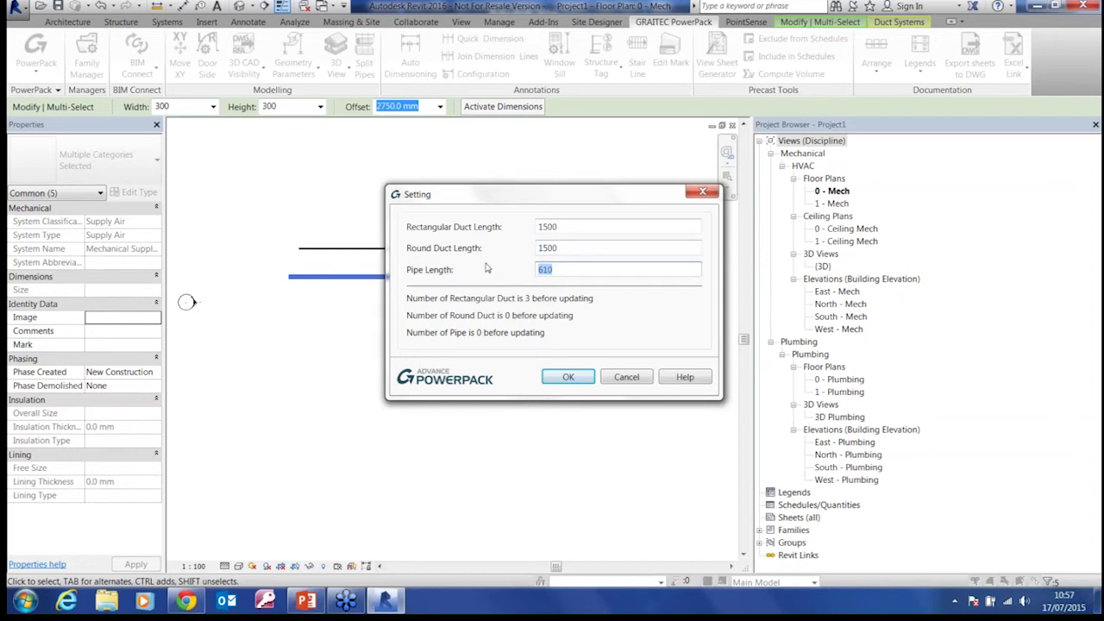
type("3000")
left_click(581, 381)
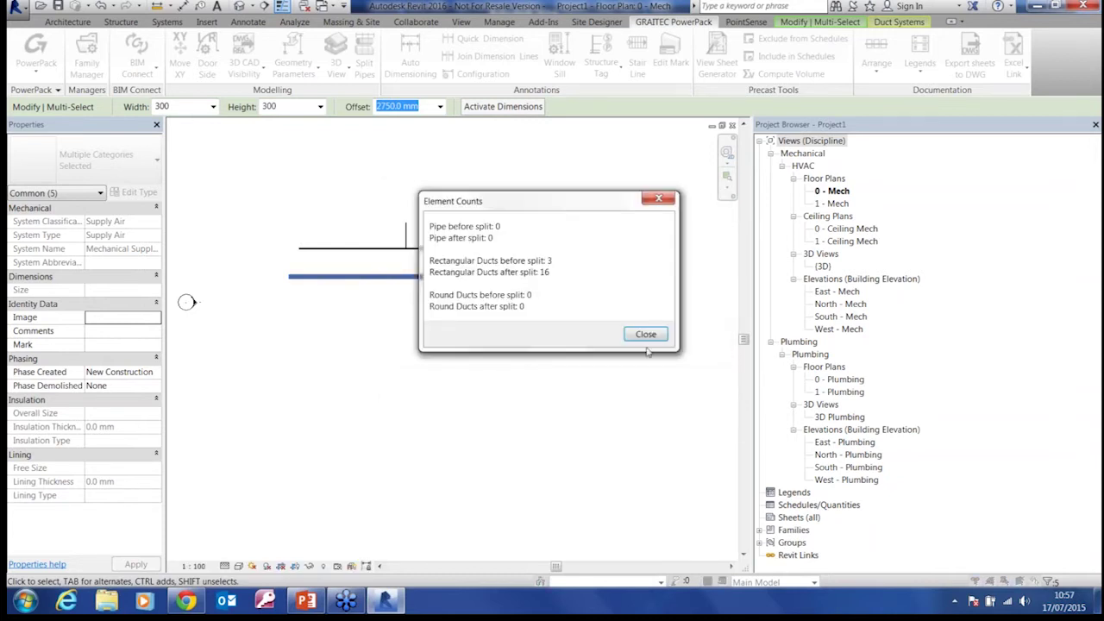
left_click(647, 336)
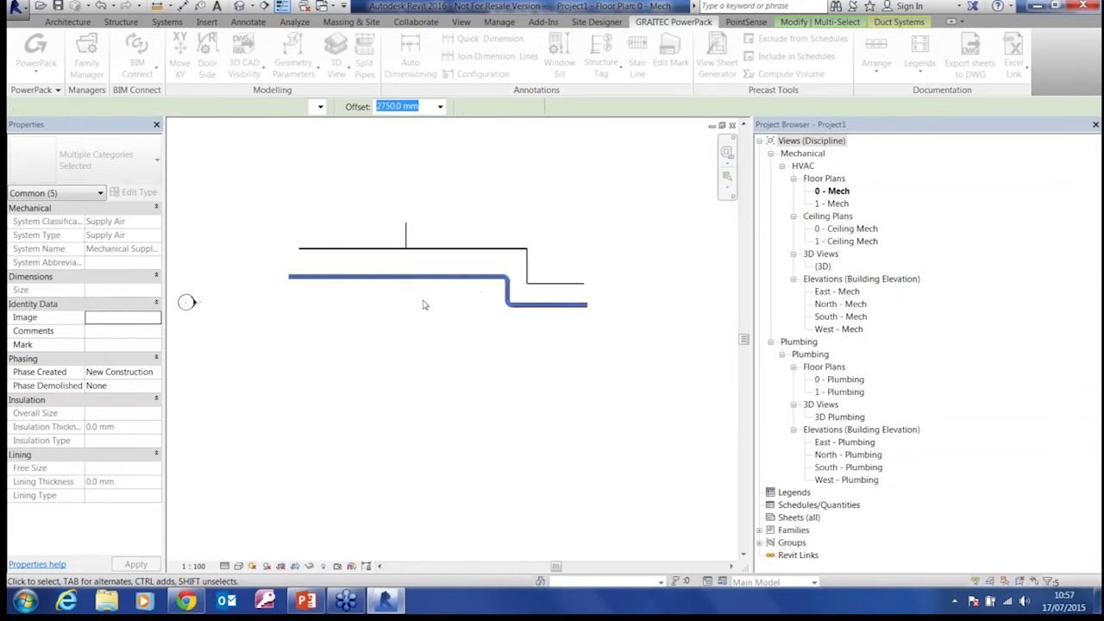
Step: Examine the split joints along the duct run, including the bends and both horizontal stretches
scroll(345, 288, "up", 3)
scroll(370, 301, "up", 2)
mouse_move(432, 331)
middle_mouse_down()
mouse_move(332, 358)
mouse_move(250, 330)
middle_mouse_up()
middle_click_drag(420, 326, 279, 272)
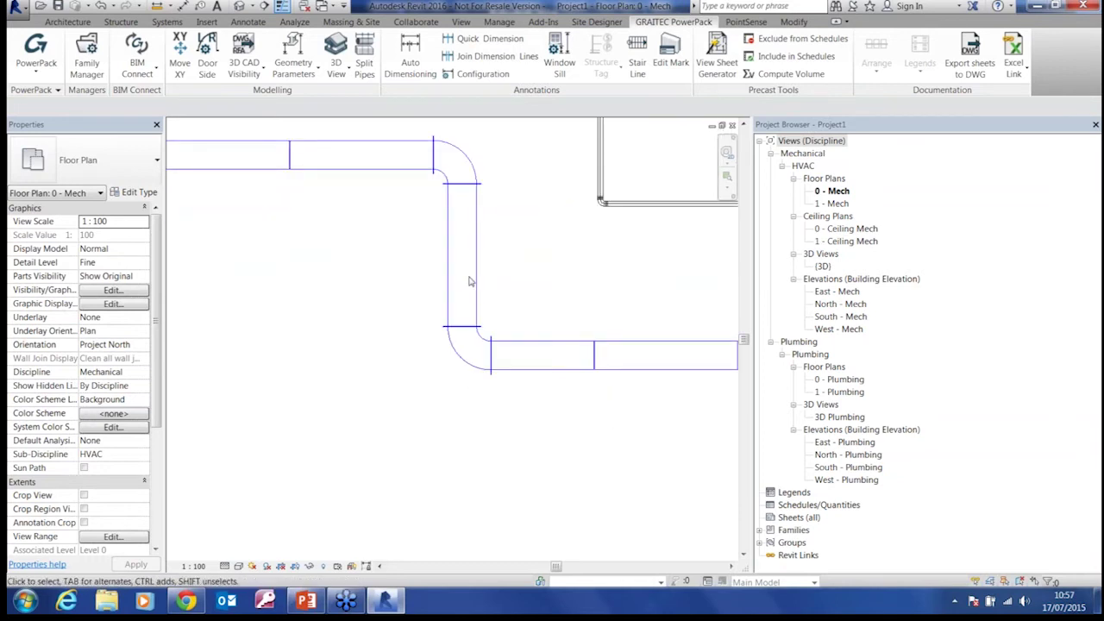
middle_click_drag(581, 404, 379, 356)
scroll(422, 354, "down", 2)
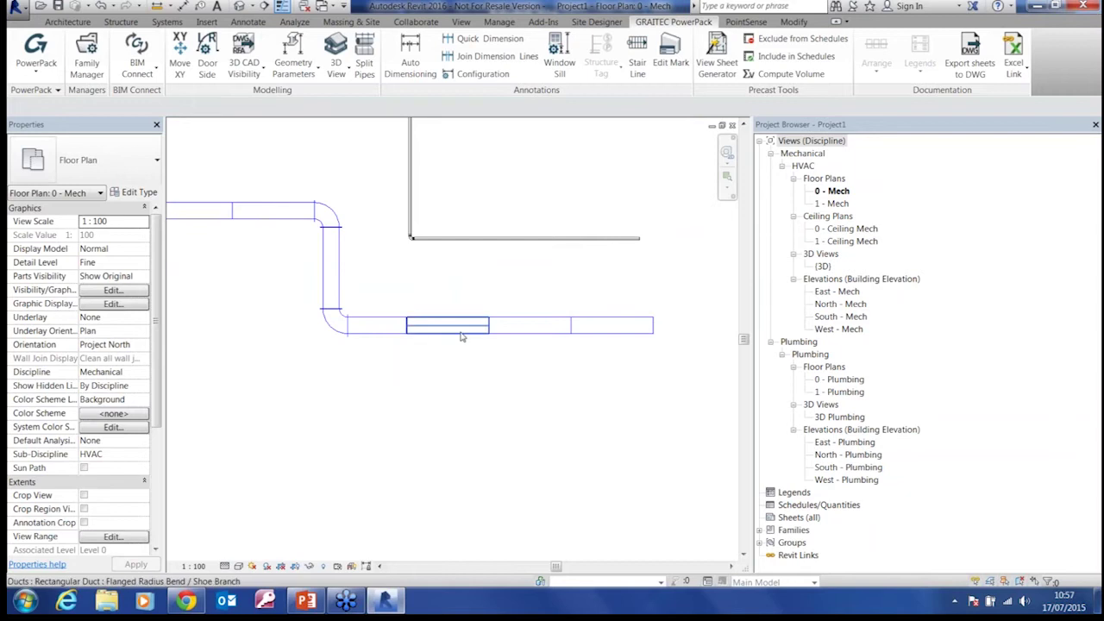
middle_click_drag(465, 371, 562, 415)
scroll(486, 343, "up", 2)
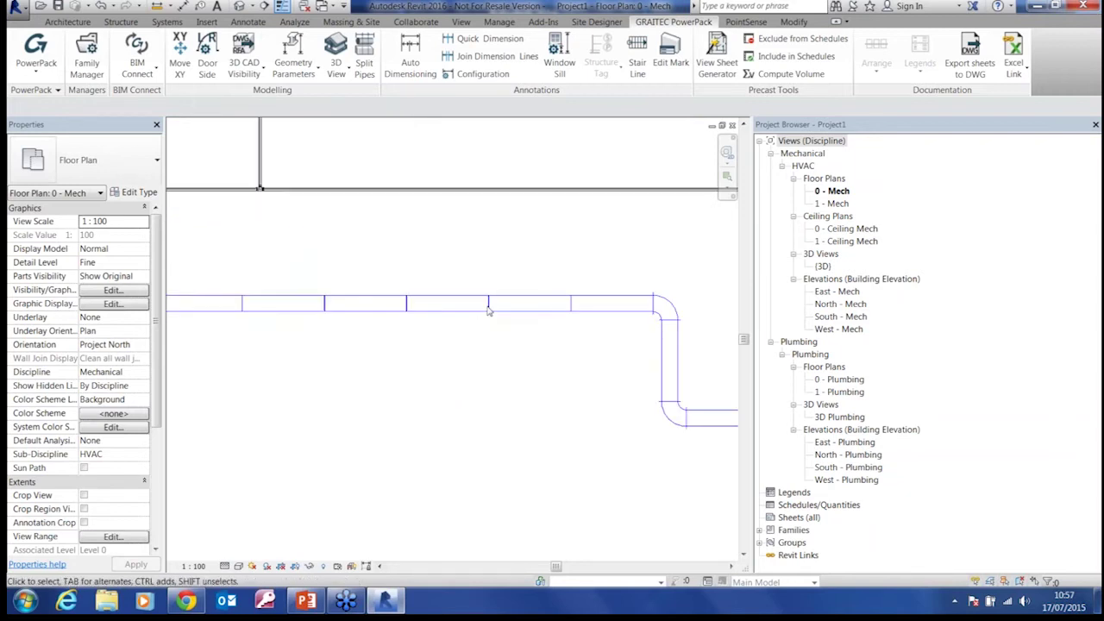
Step: Split the entire pipe network, including the branch, into 3000 lengths with Split Pipes
scroll(493, 354, "down", 4)
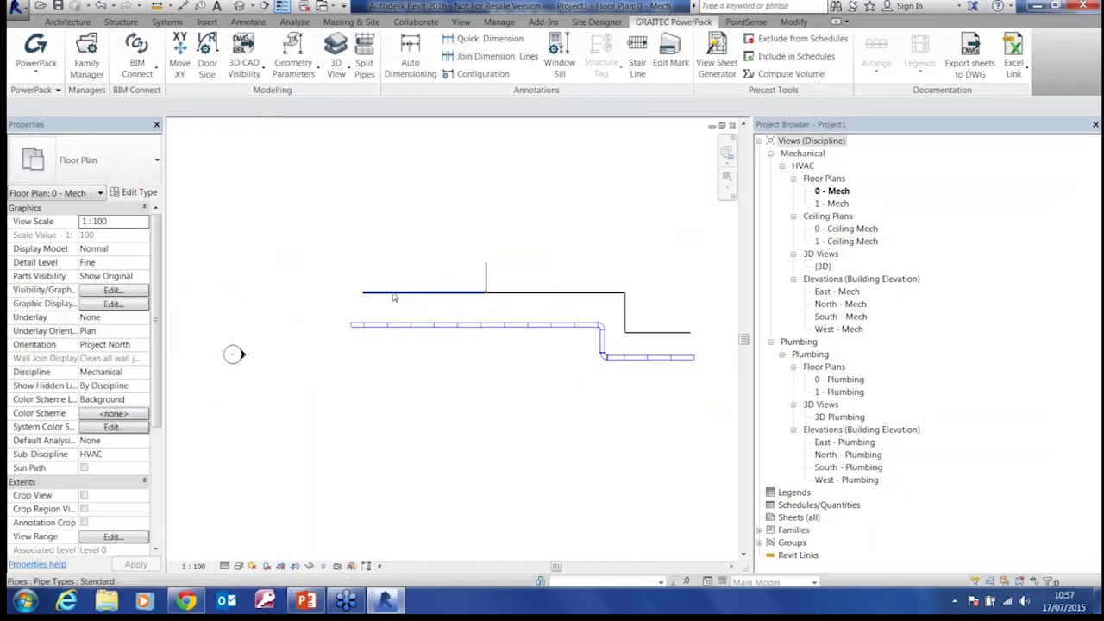
key("Tab")
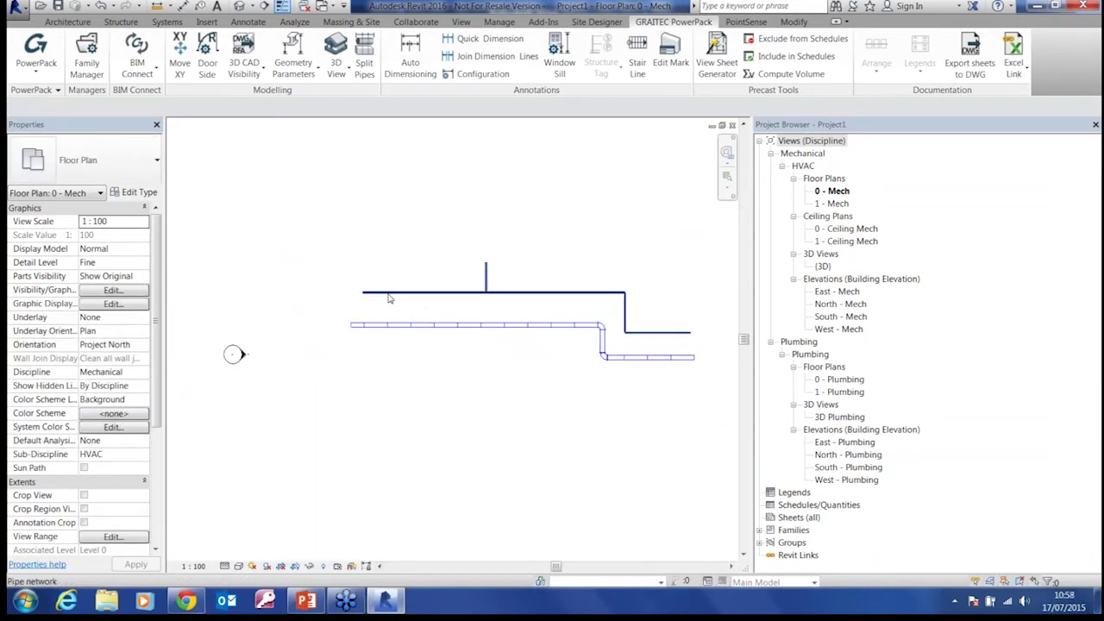
left_click(388, 299)
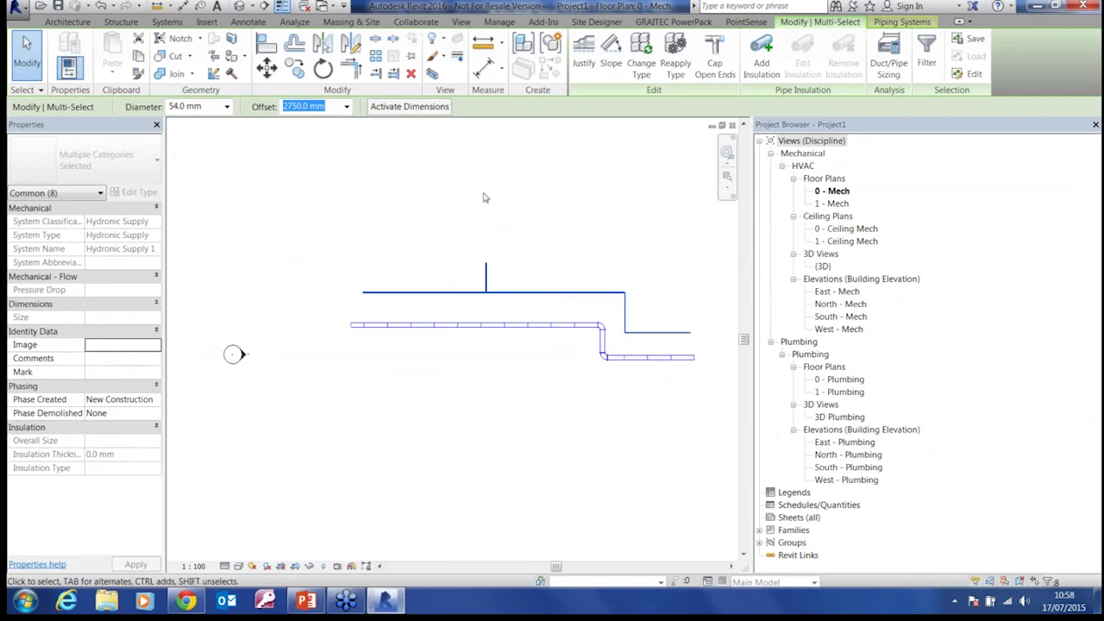
left_click(676, 25)
left_click(364, 67)
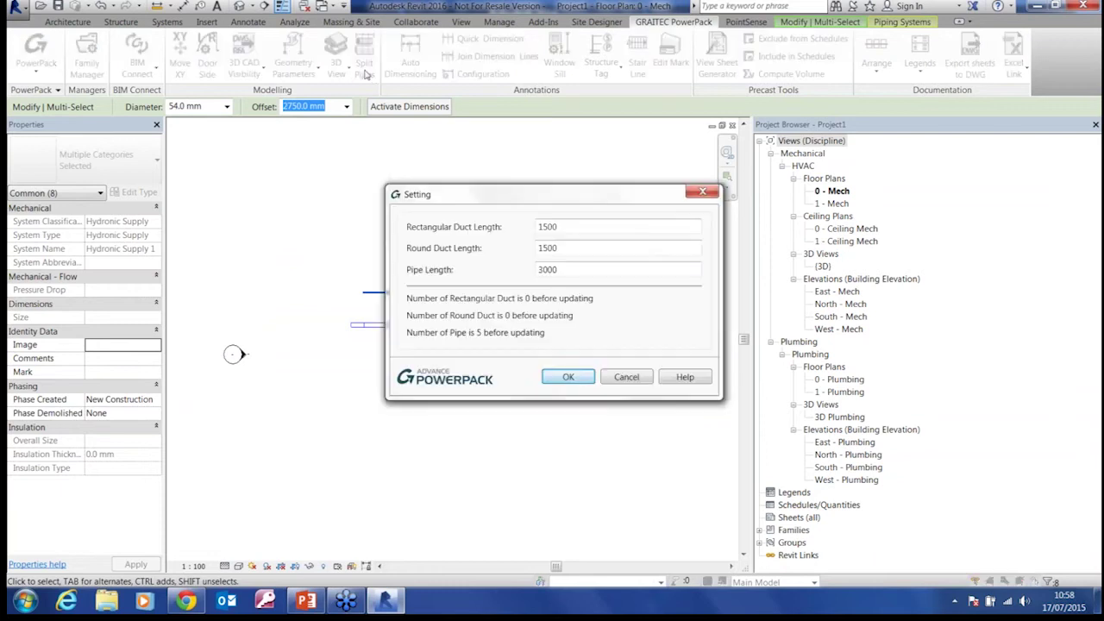
left_click(569, 377)
left_click(628, 336)
Step: Inspect the first split pipe segment and the type of fitting joining it to the next one
scroll(405, 304, "up", 8)
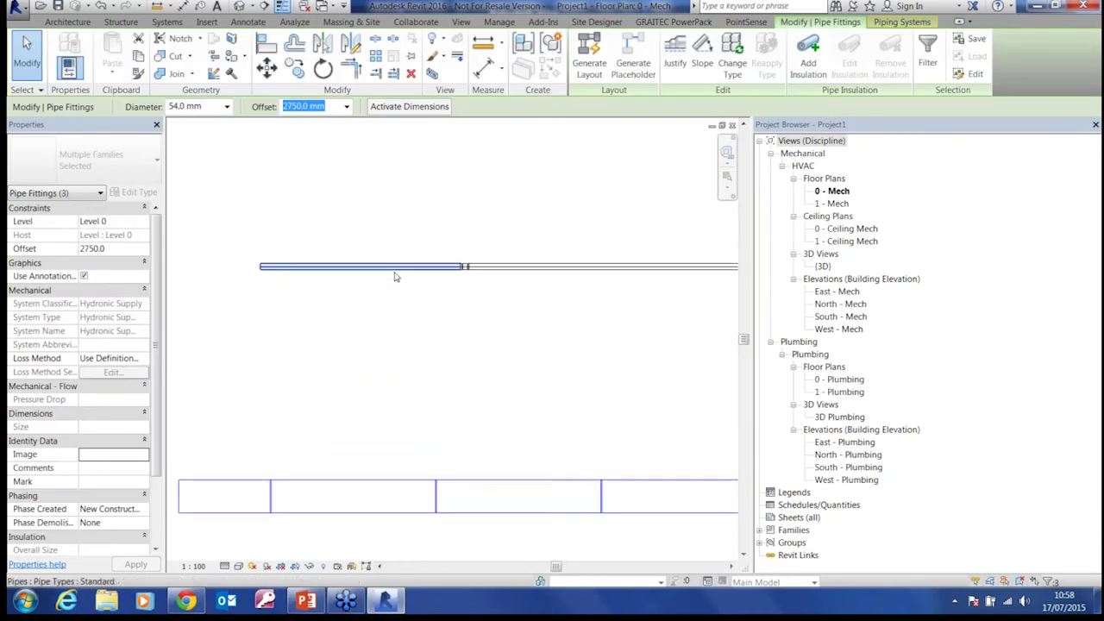
left_click(394, 271)
scroll(472, 279, "up", 4)
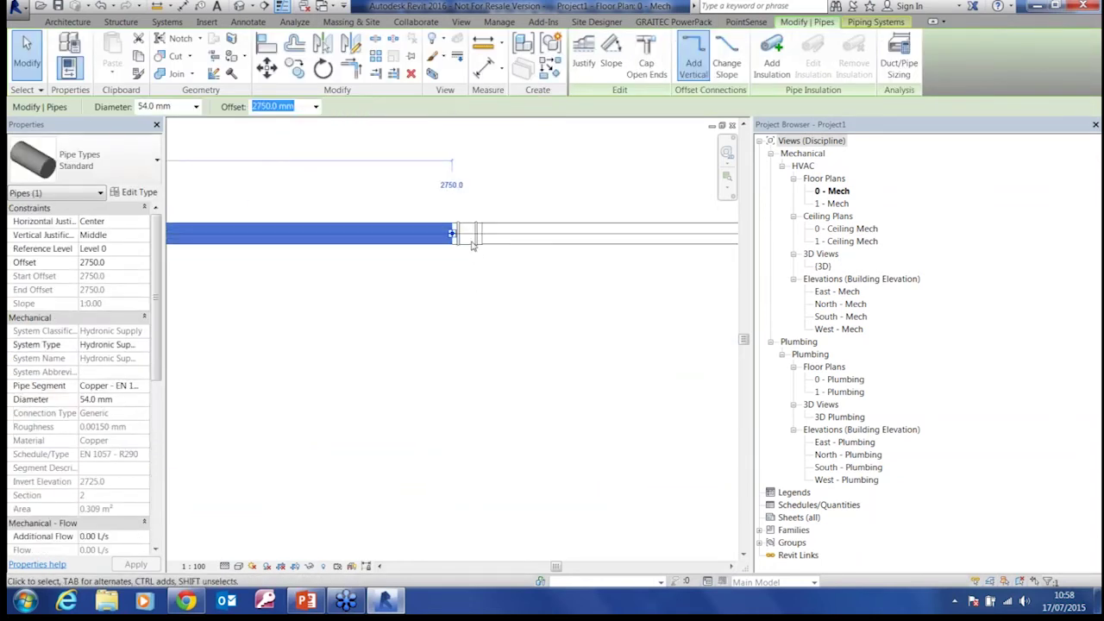
left_click(471, 237)
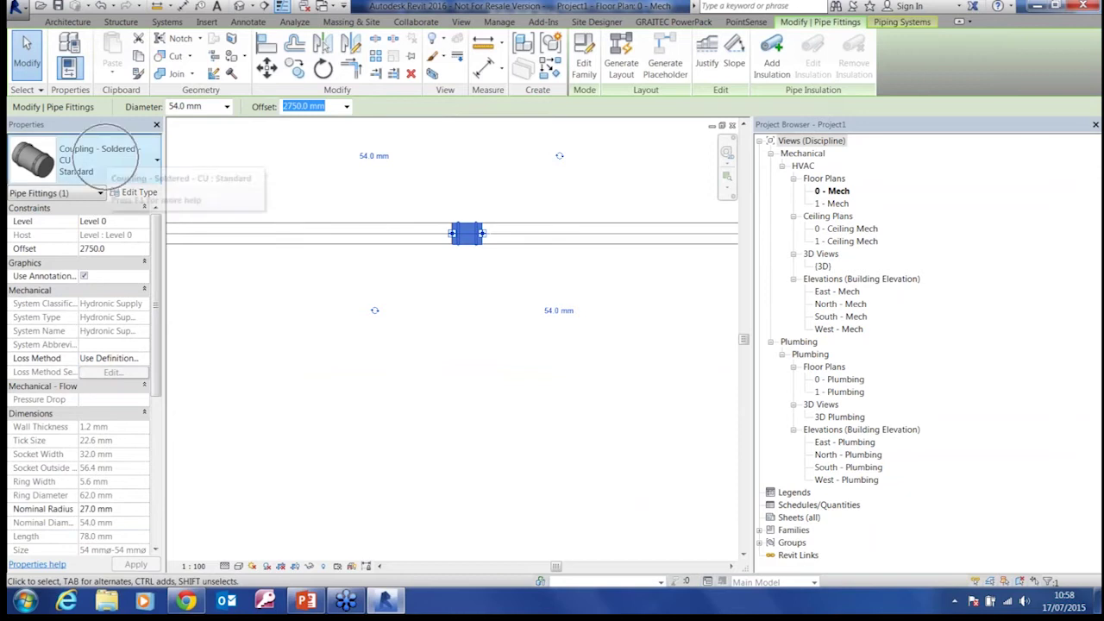
left_click(412, 290)
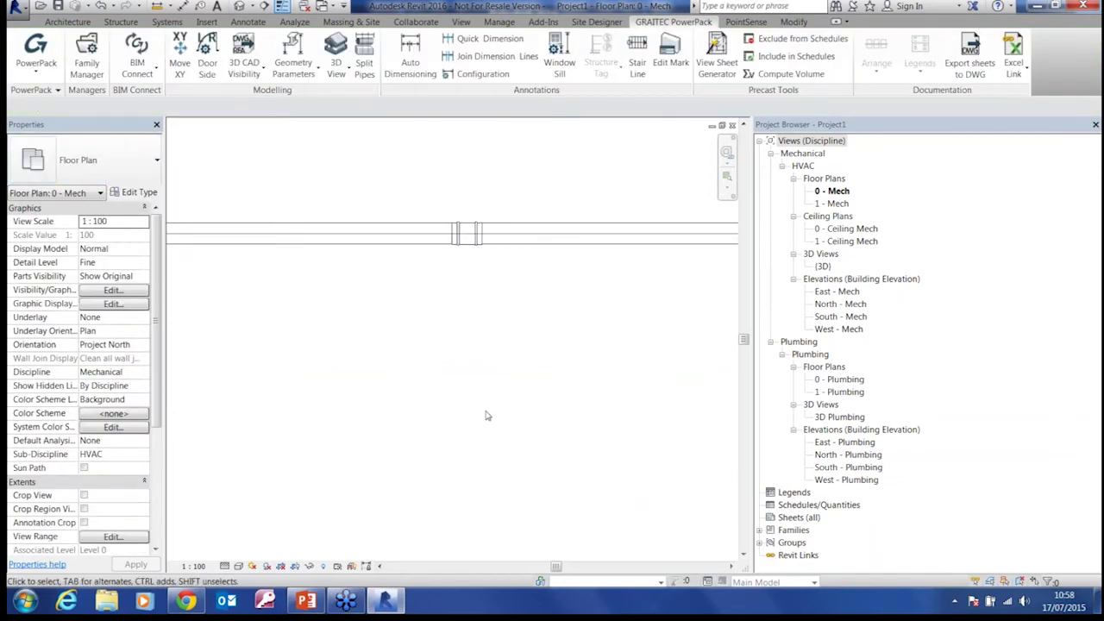
Step: Inspect the split pipe segments along the main run, from the branch junction to both ends, including the shorter end segment
scroll(487, 412, "down", 5)
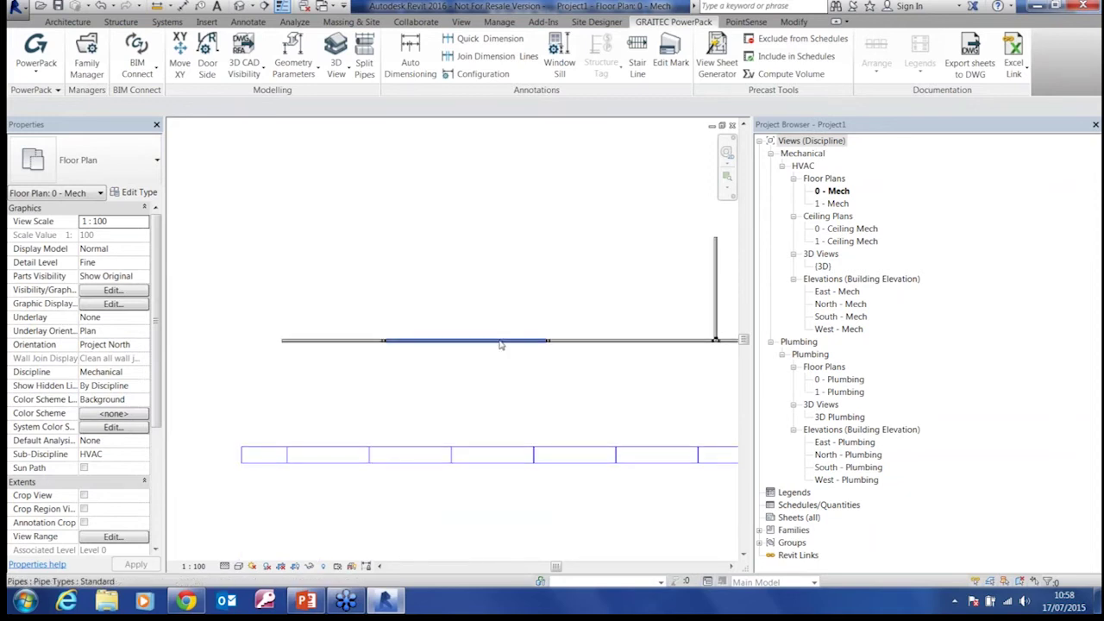
left_click(501, 343)
left_click(602, 340)
middle_click_drag(591, 372, 260, 329)
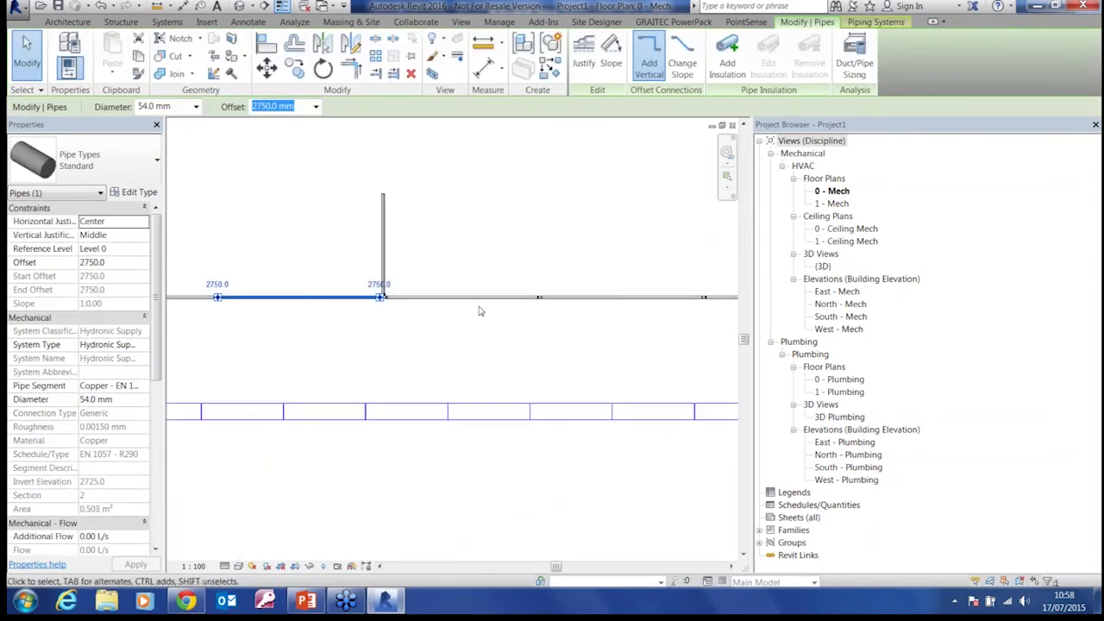
left_click(478, 298)
left_click(621, 298)
middle_click_drag(591, 362, 415, 338)
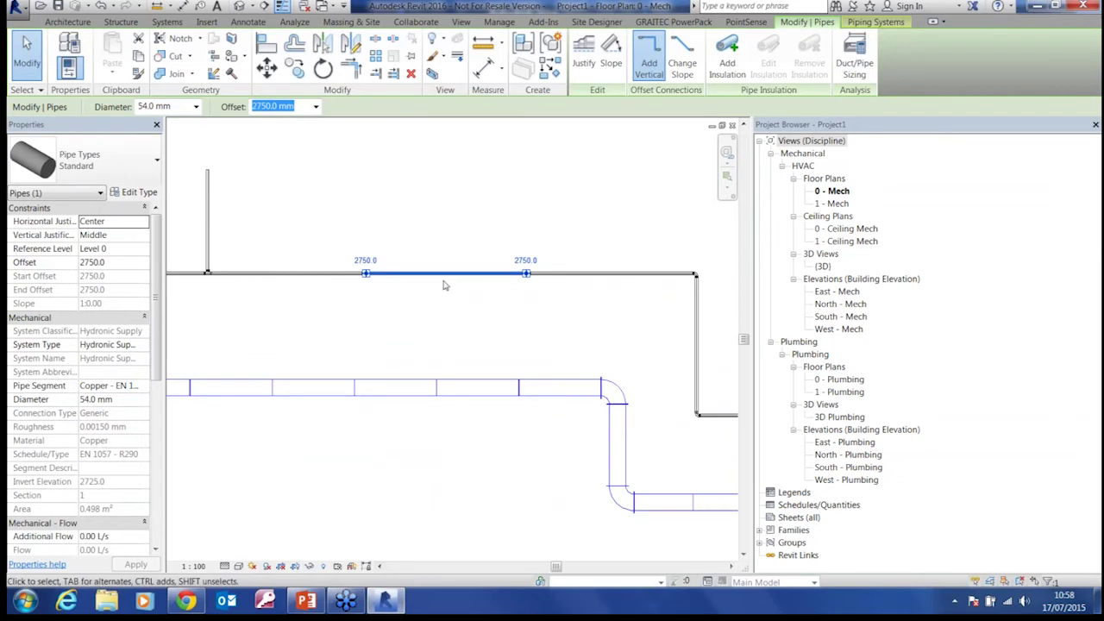
key("Escape")
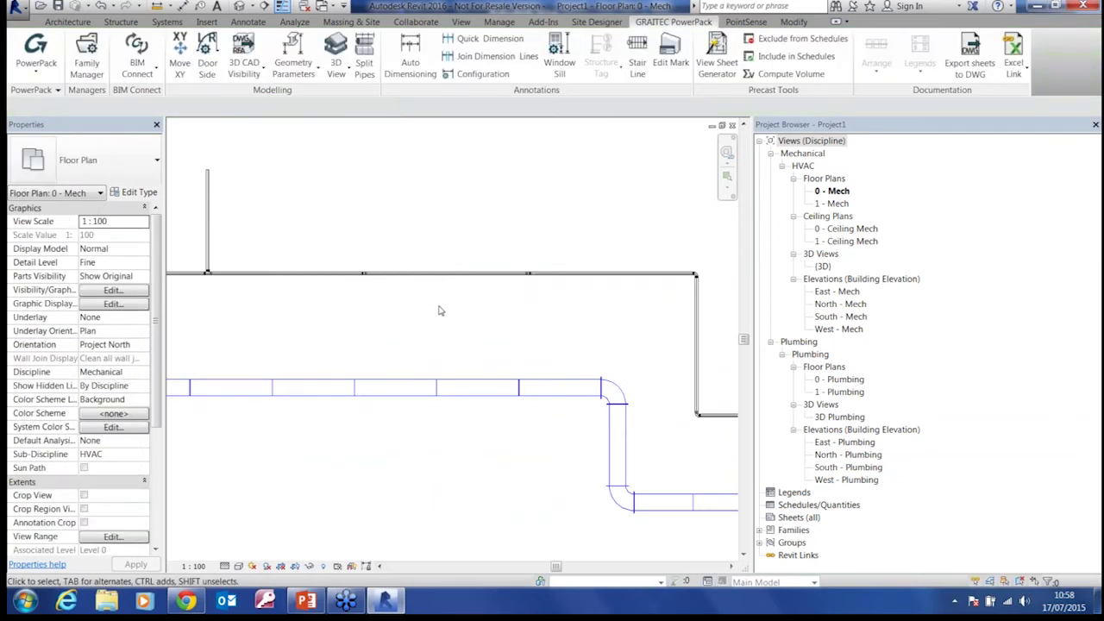
middle_click_drag(438, 311, 397, 302)
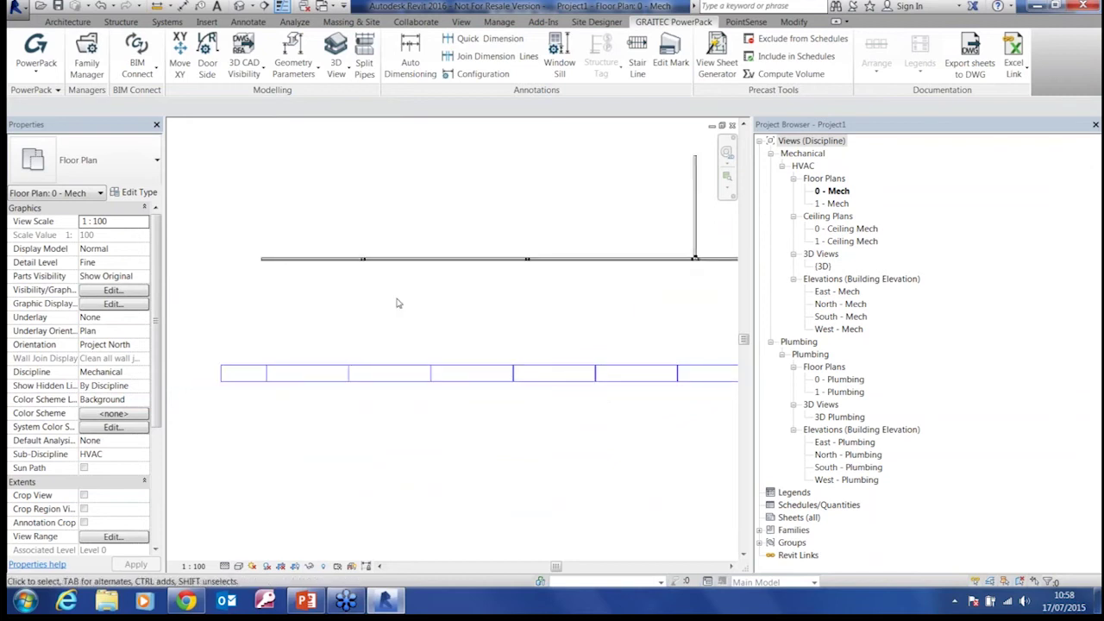
left_click(315, 260)
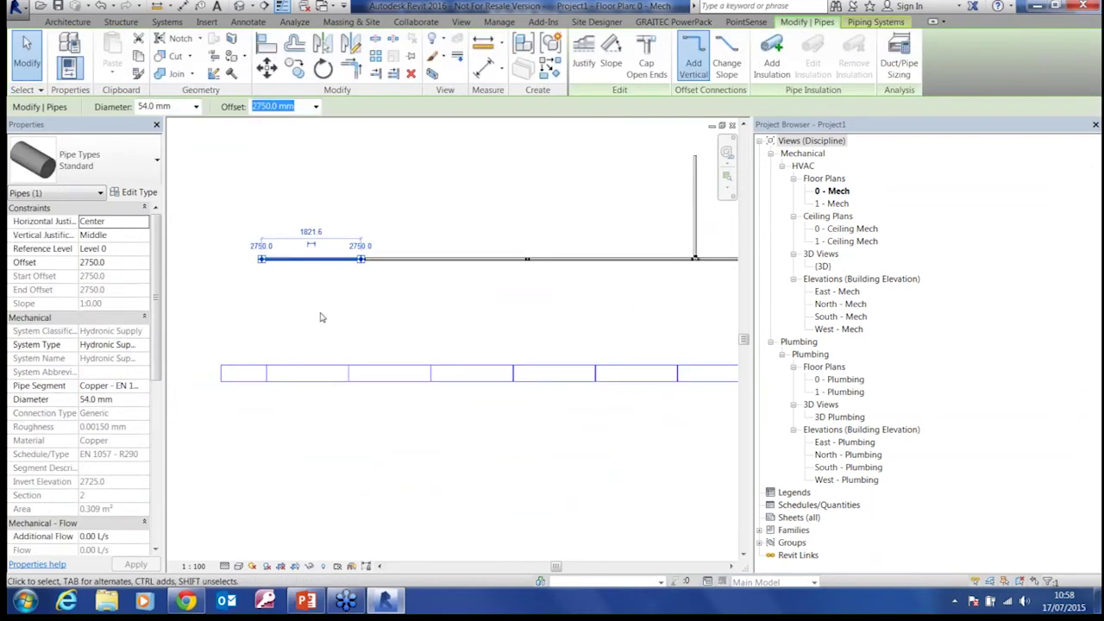
left_click(320, 317)
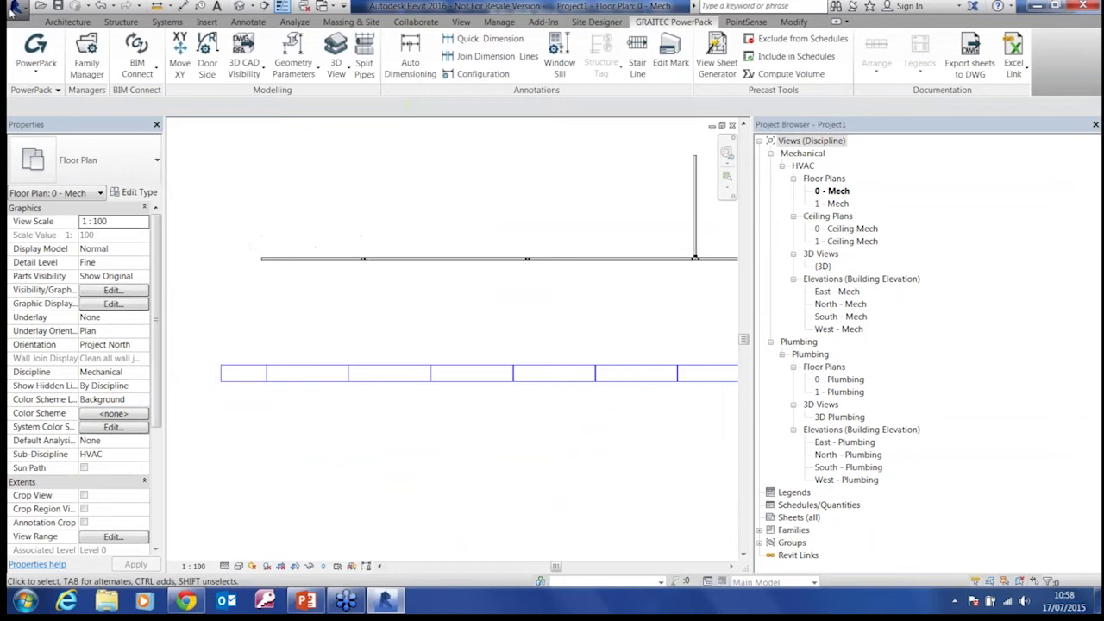
Step: Switch to the Office Block Architects 2016 project and open its 00 Ground Floor plan
left_click(16, 7)
left_click(199, 83)
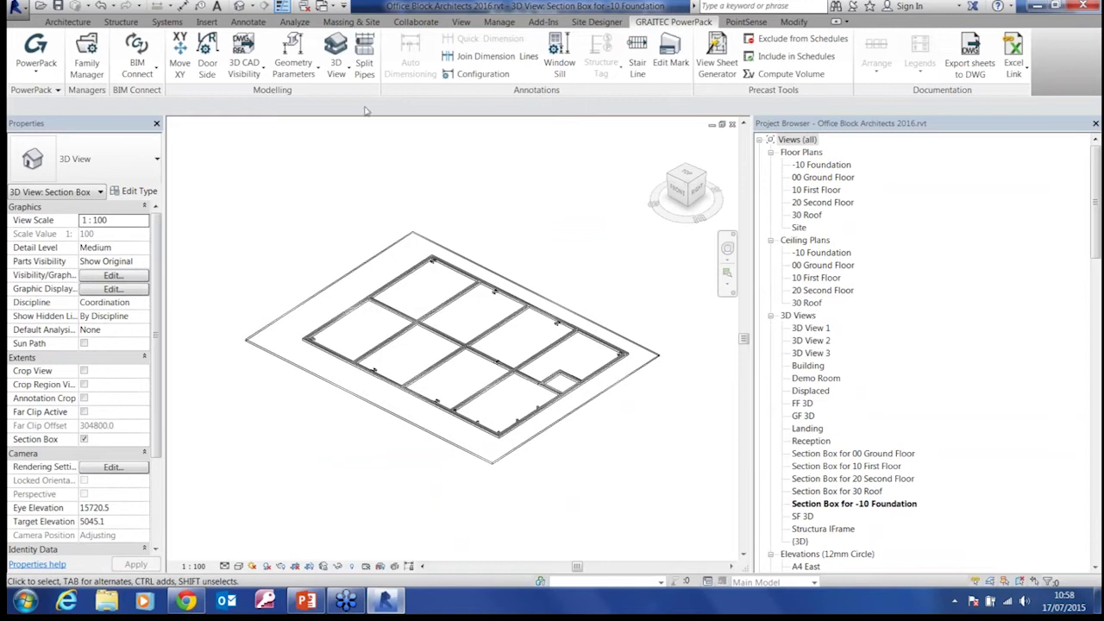
double_click(823, 177)
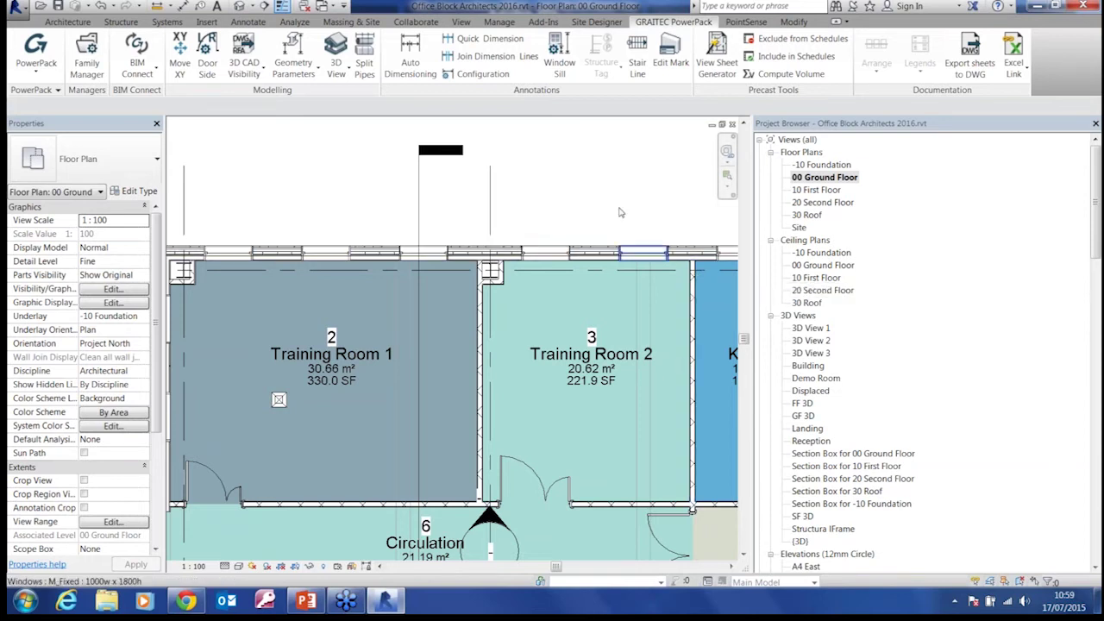
Step: Dimension the exterior wall above Training Room 2 with Auto Dimensioning, placing the dimension lines outside the building
scroll(570, 207, "down", 5)
middle_click_drag(571, 212, 401, 241)
middle_click_drag(440, 295, 391, 324)
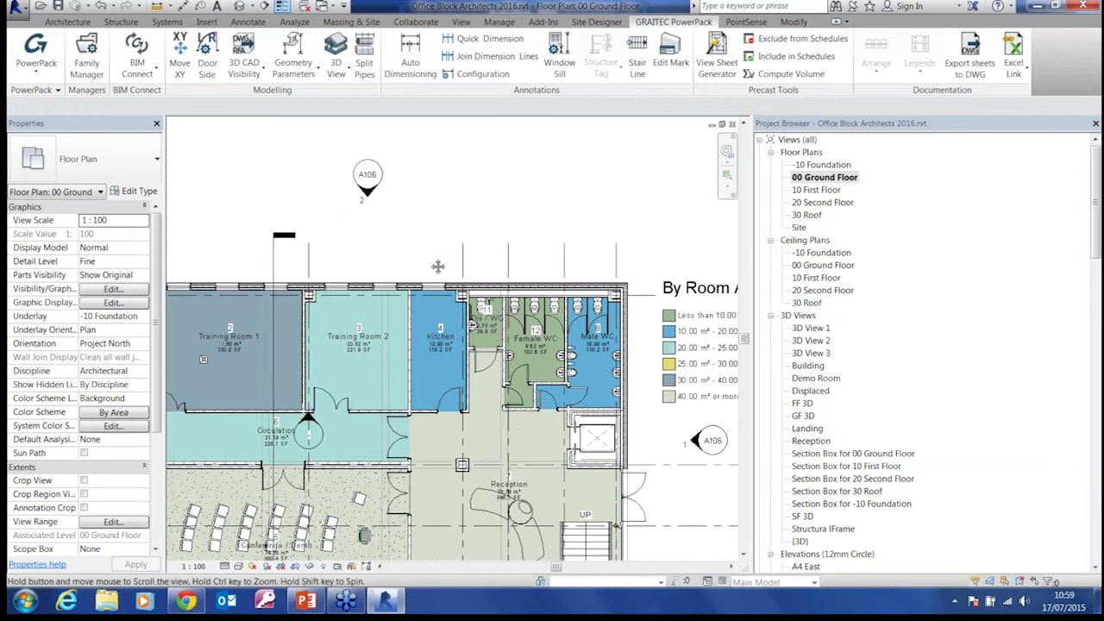
left_click(410, 62)
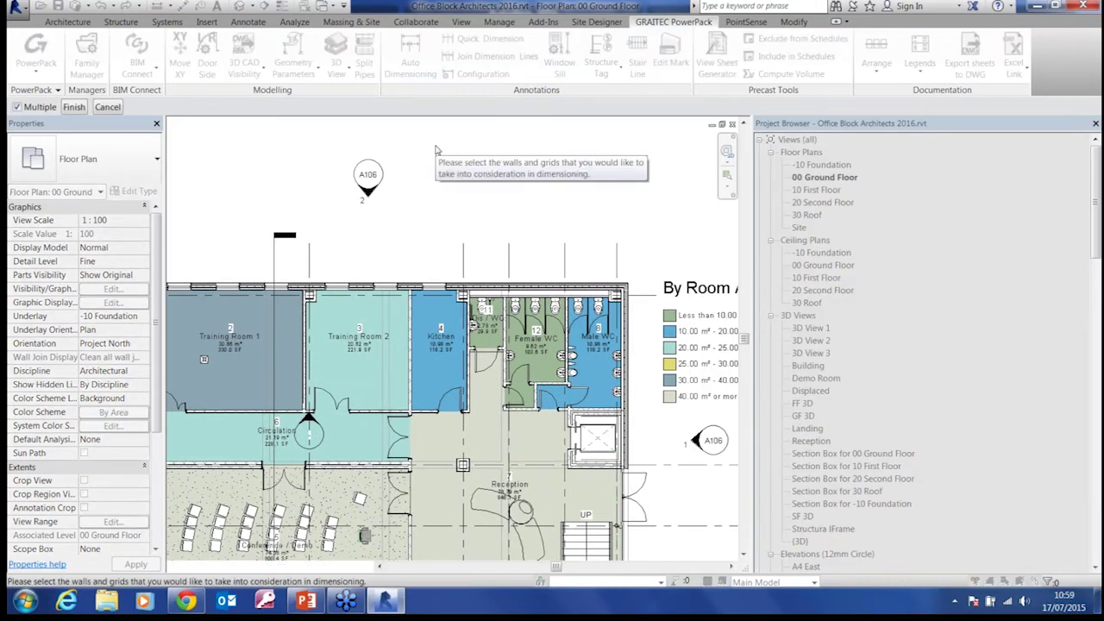
left_click(361, 290)
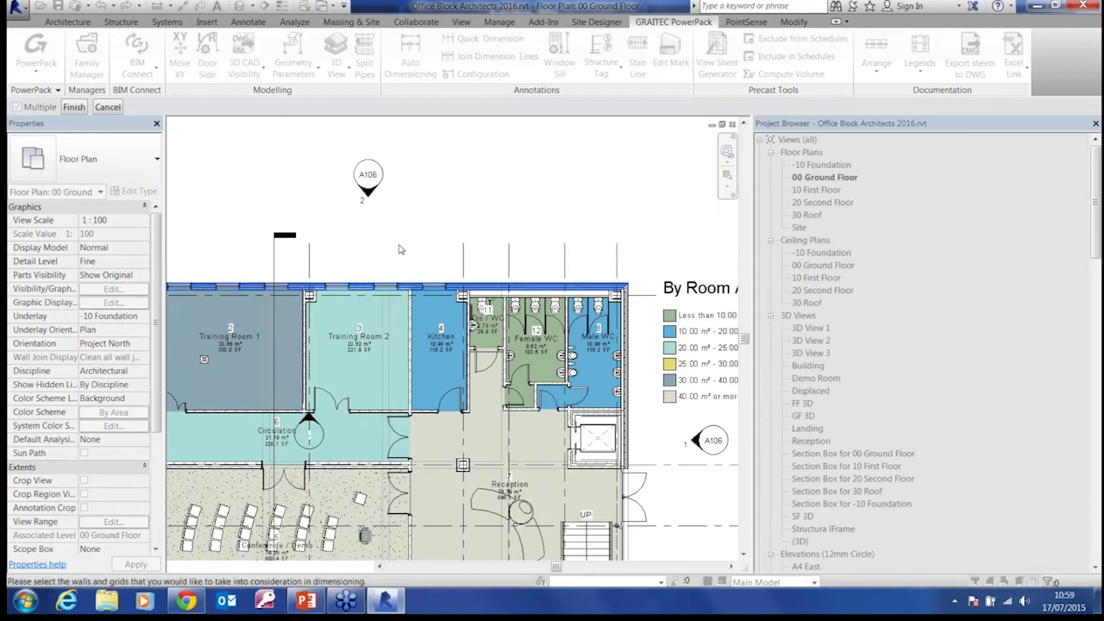
left_click_drag(95, 130, 92, 126)
left_click_drag(7, 177, 5, 181)
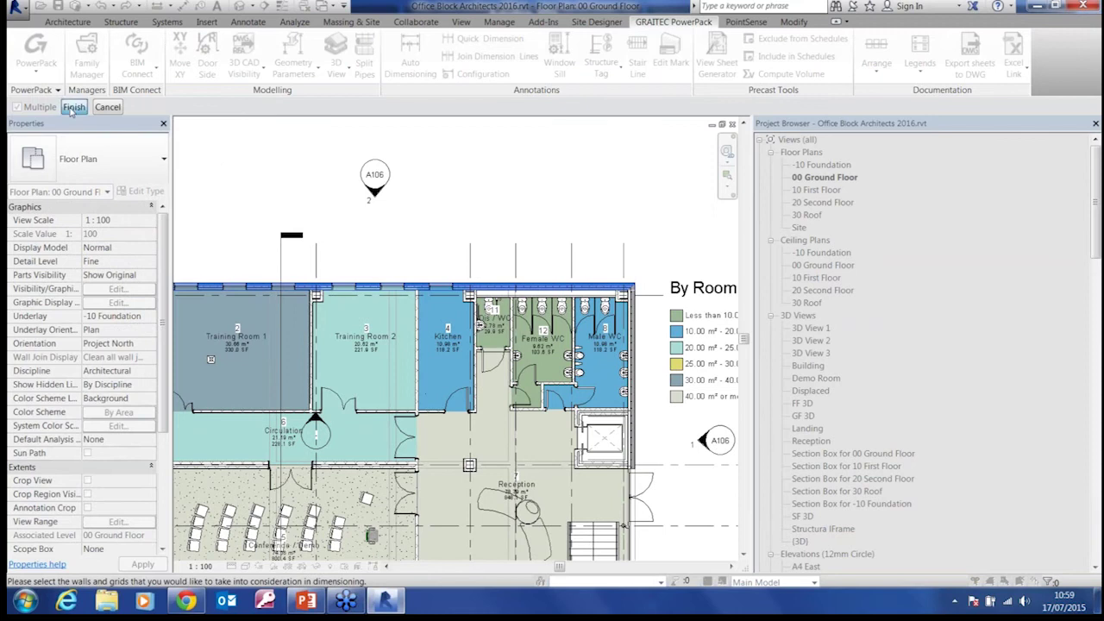
left_click(370, 287)
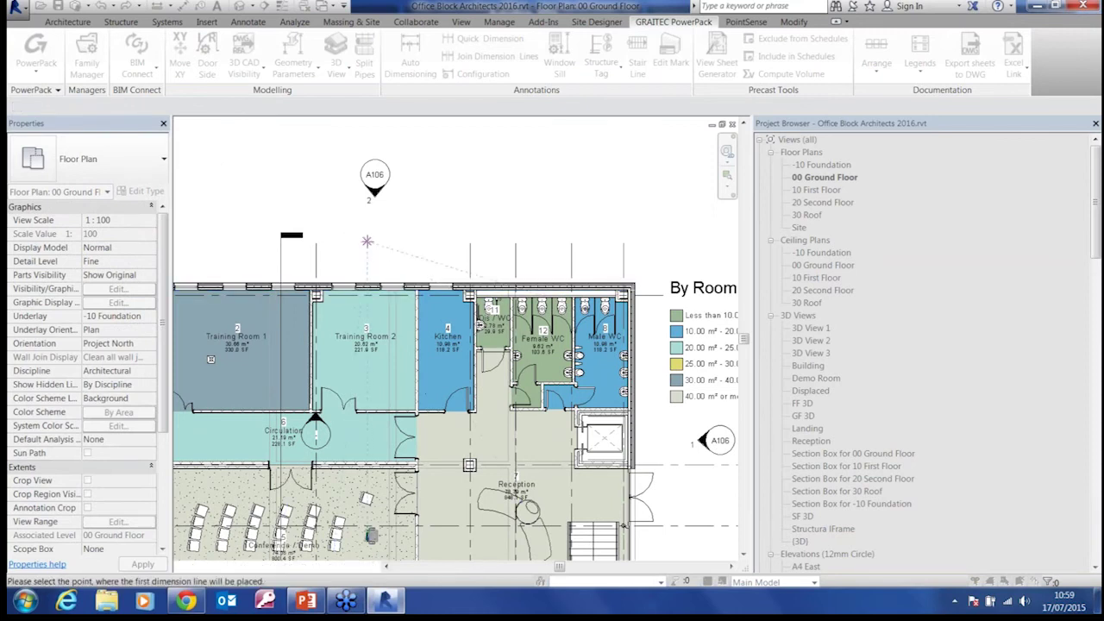
left_click(378, 261)
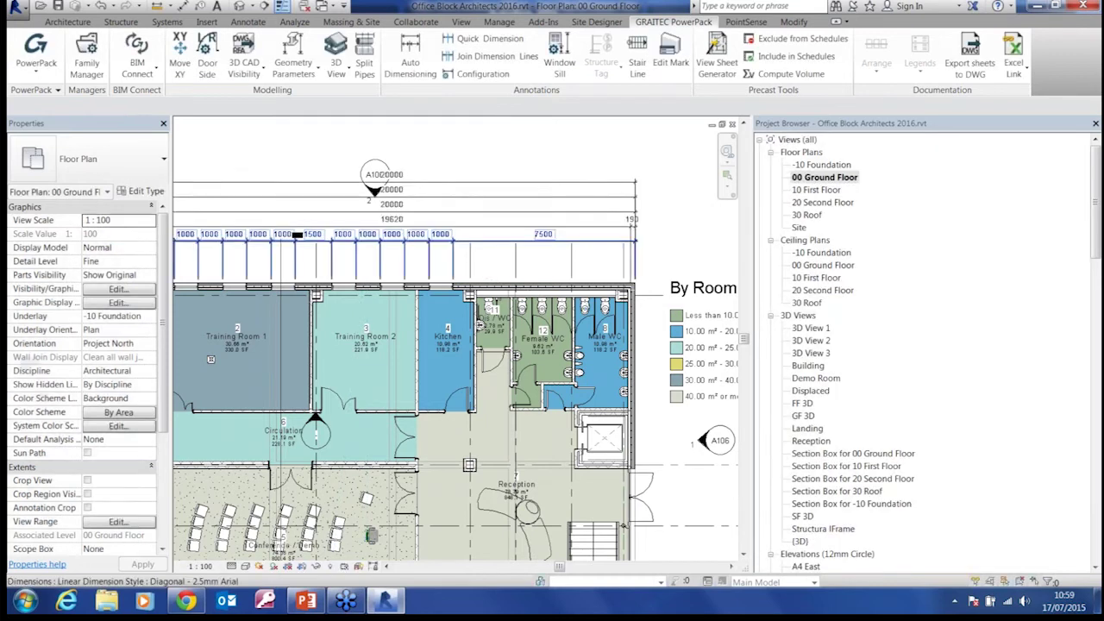
Step: Delete the redundant 20000 overall dimension lines above the exterior wall
scroll(379, 261, "down", 3)
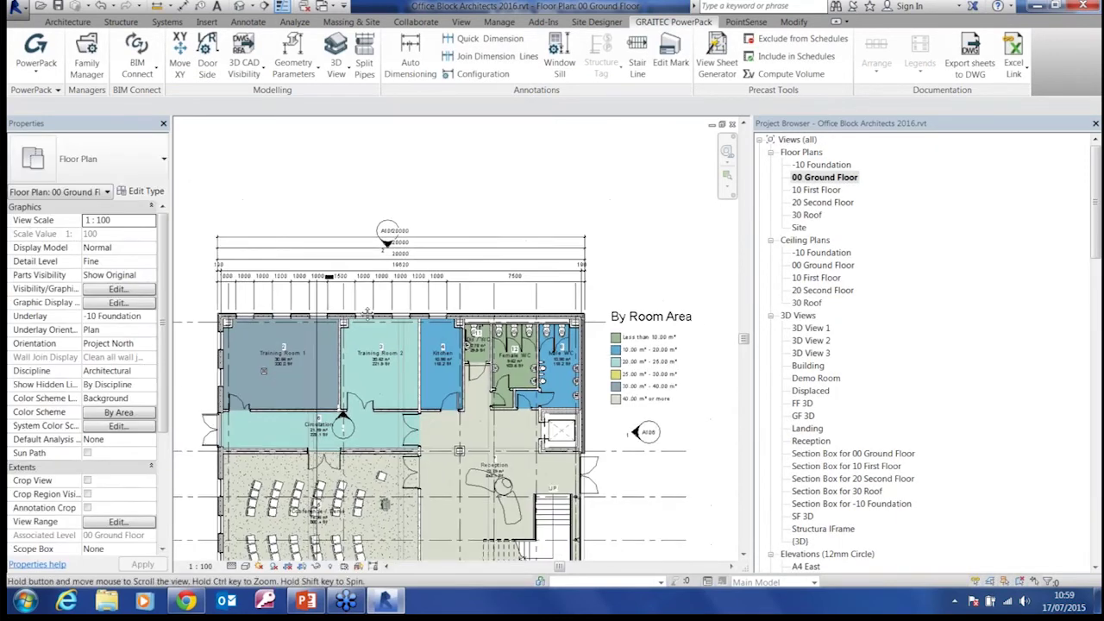
scroll(376, 298, "up", 4)
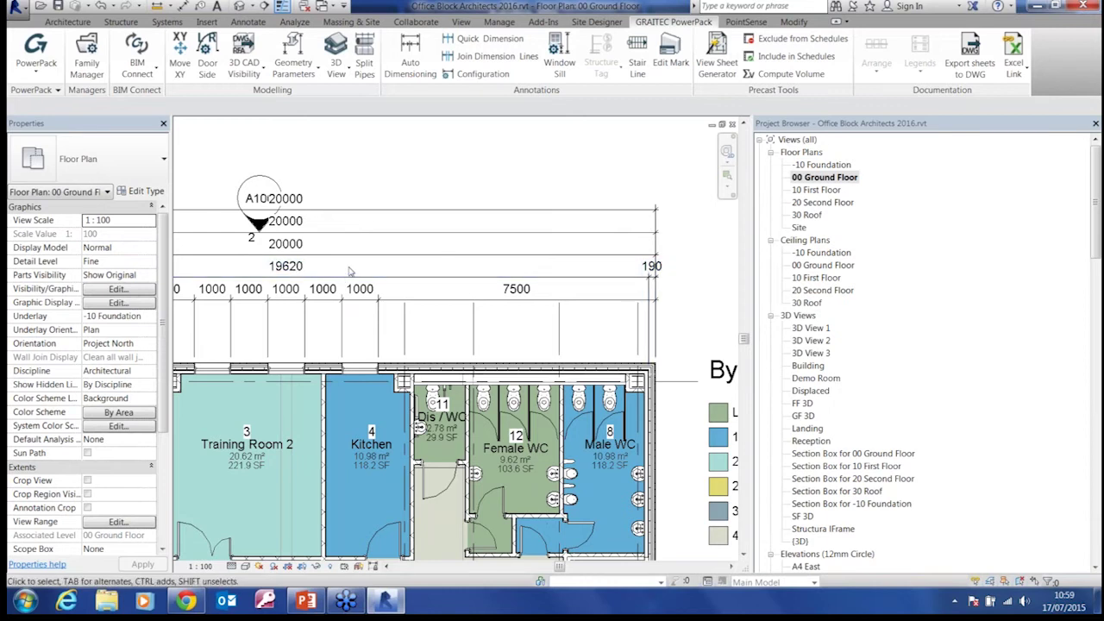
left_click(379, 210)
key("Delete")
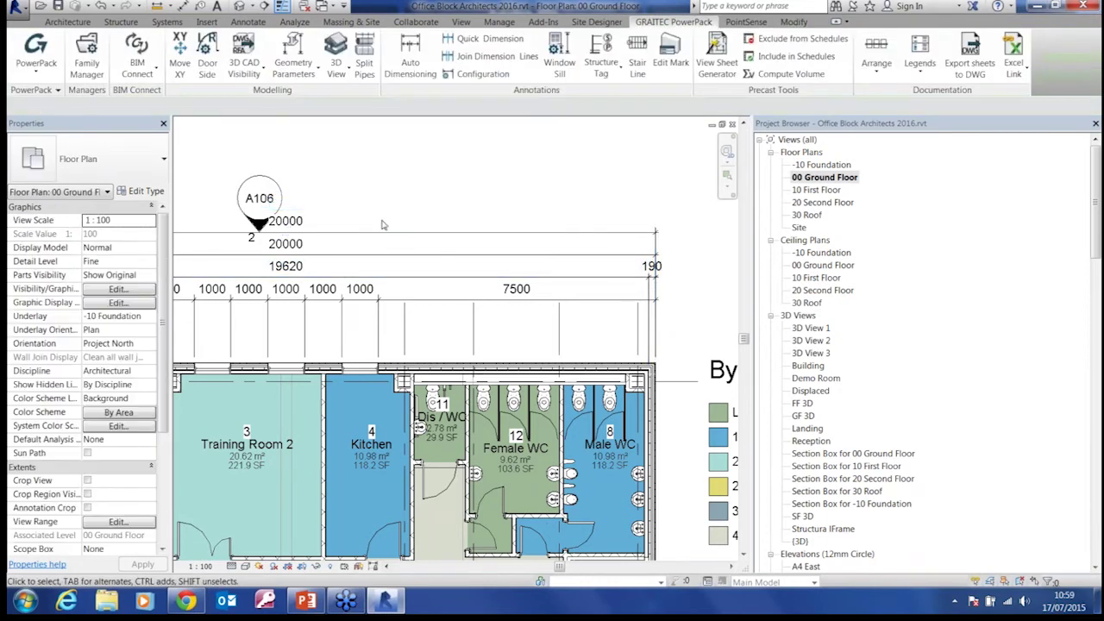
left_click(384, 235)
key("Delete")
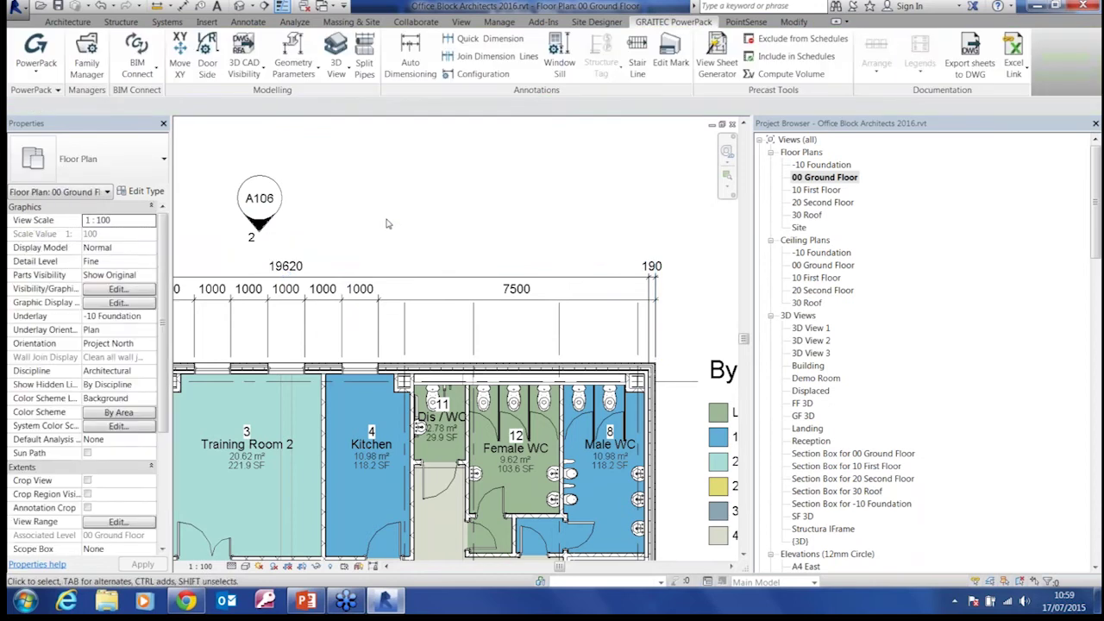
Step: Widen the drawing area and delete one 1000 segment above Training Room 2 from the window dimension string
middle_click_drag(359, 275, 483, 235)
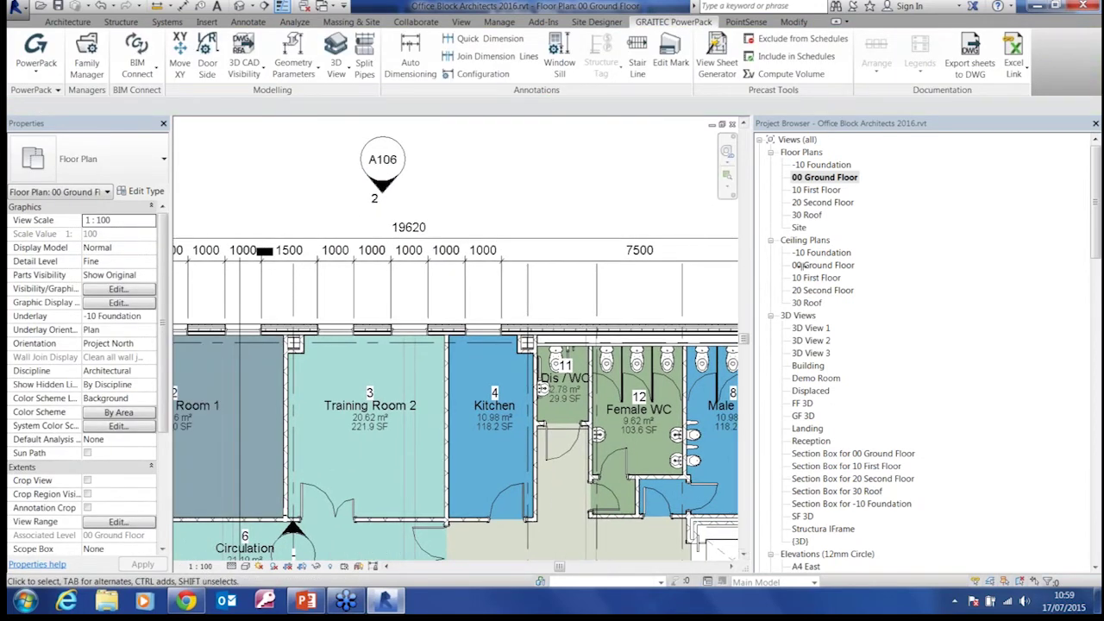
left_click_drag(947, 257, 949, 257)
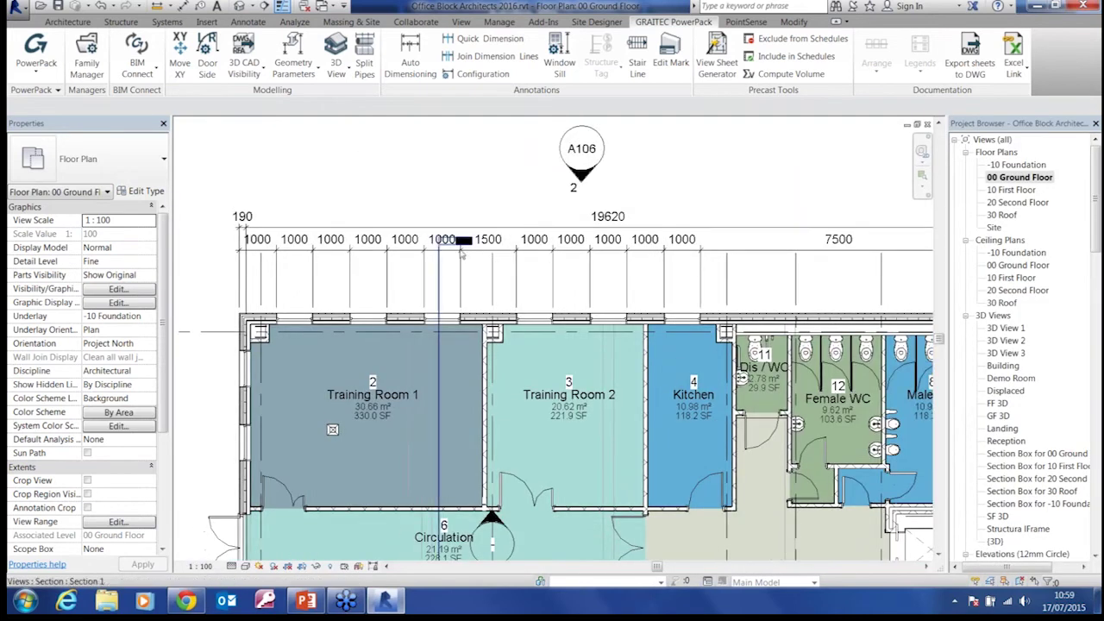
left_click(583, 252)
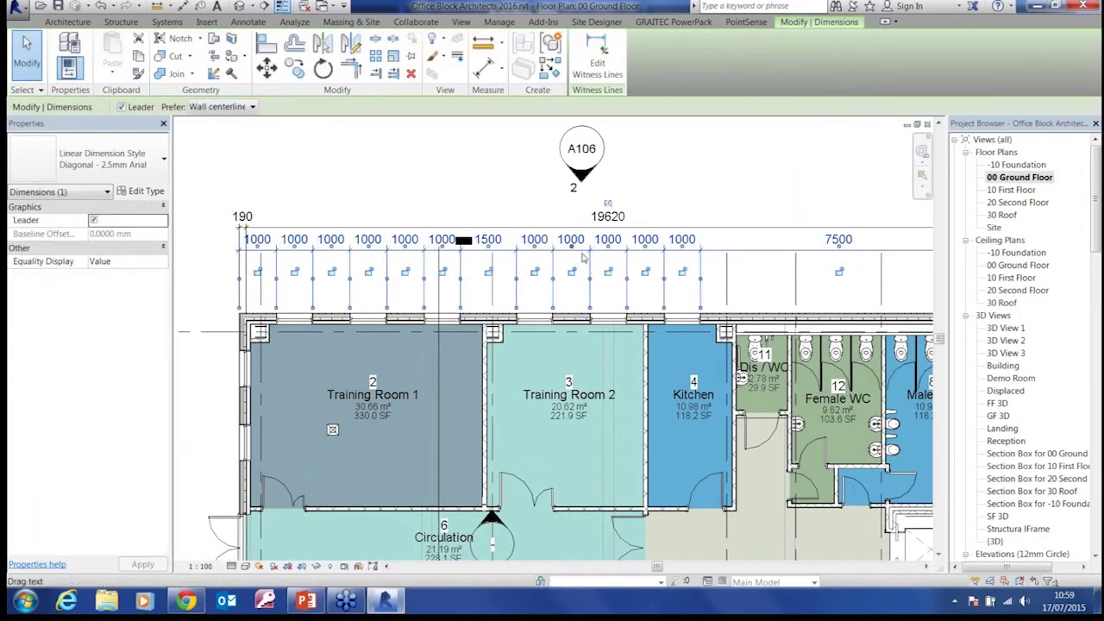
scroll(569, 269, "up", 4)
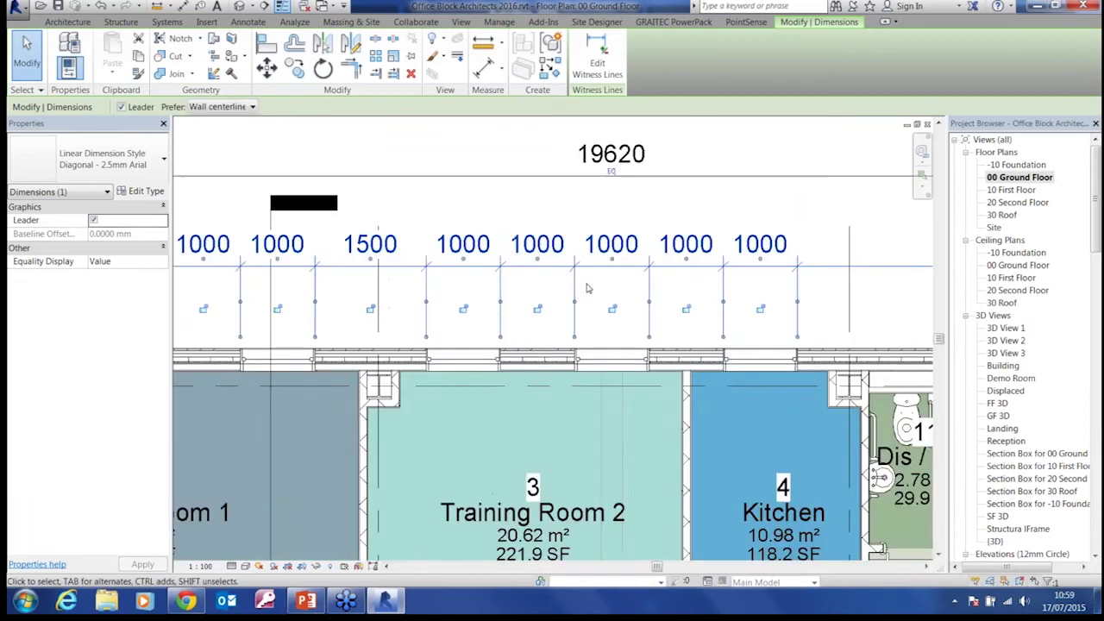
key("Escape")
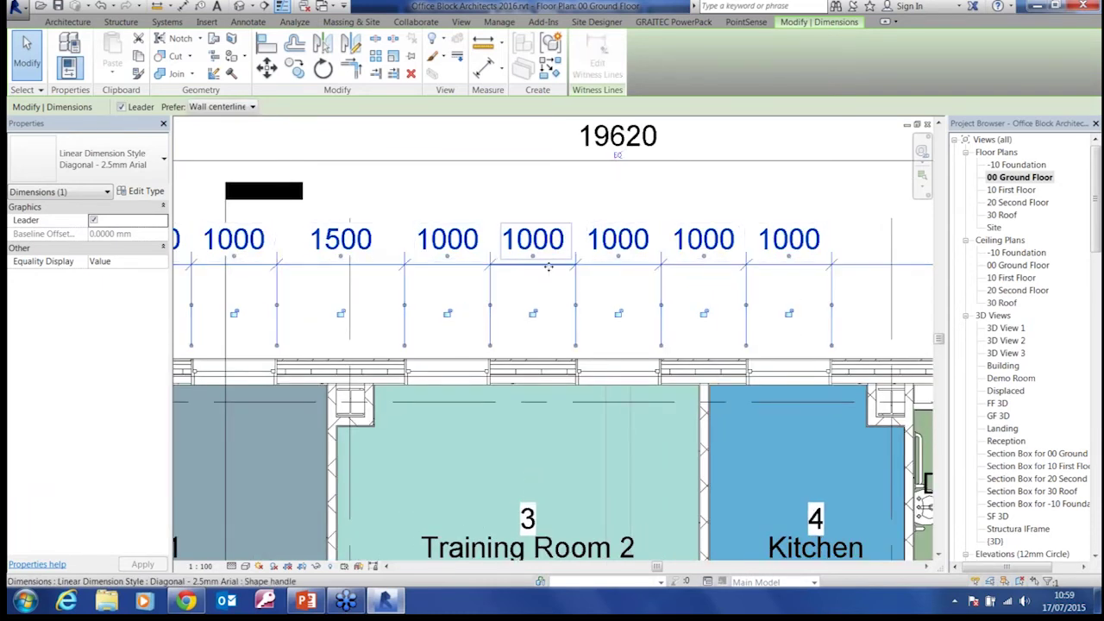
key("Delete")
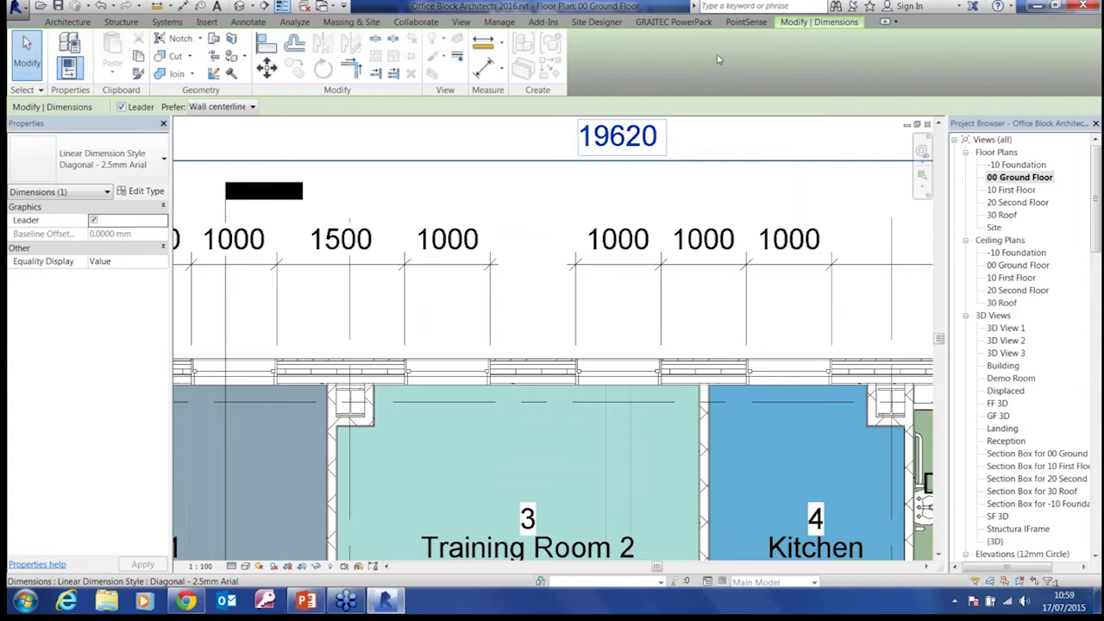
Step: Sketch a horizontal model line about 12700 mm long from outside the building through both training rooms into the Kitchen
left_click(675, 23)
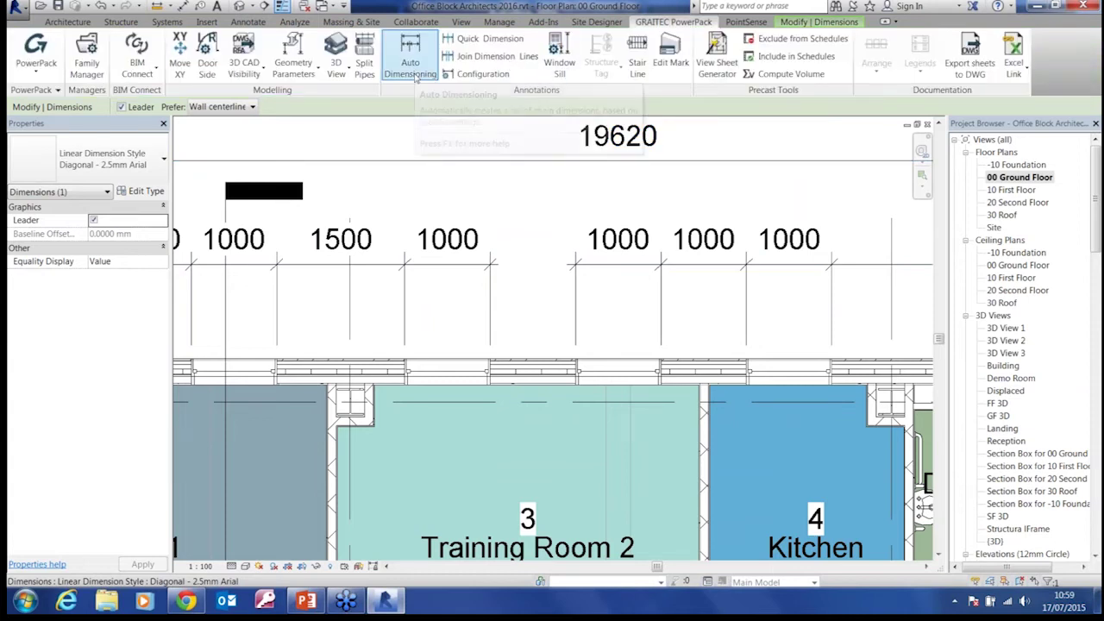
scroll(503, 177, "down", 3)
middle_click_drag(305, 365, 369, 262)
left_click(68, 21)
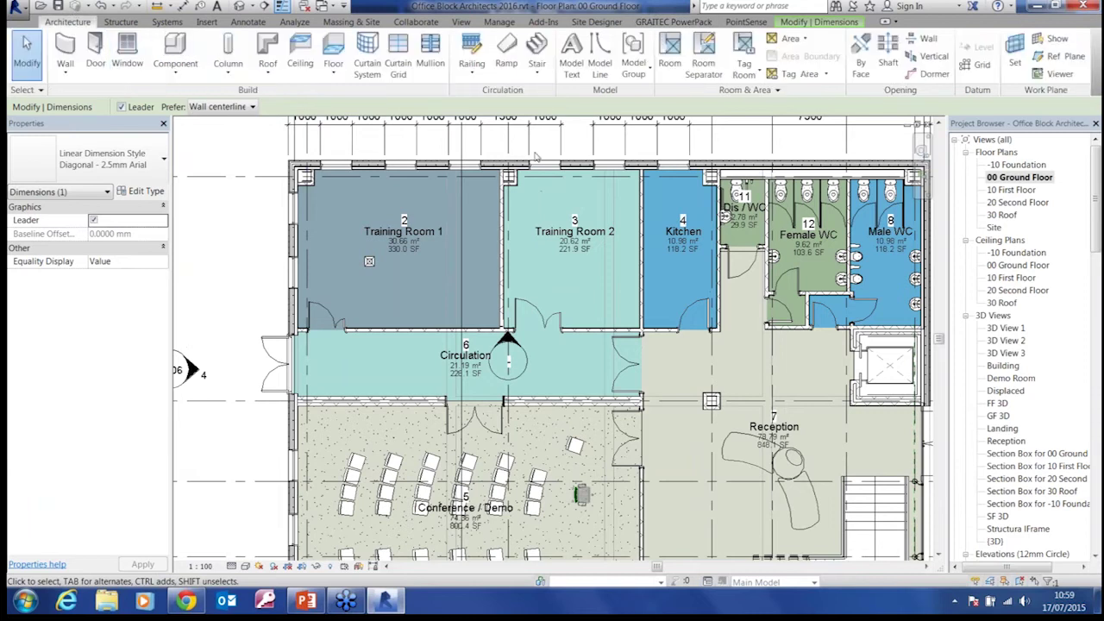
left_click(595, 72)
mouse_move(366, 359)
middle_mouse_down()
mouse_move(380, 251)
mouse_move(377, 359)
middle_mouse_up()
left_click(264, 240)
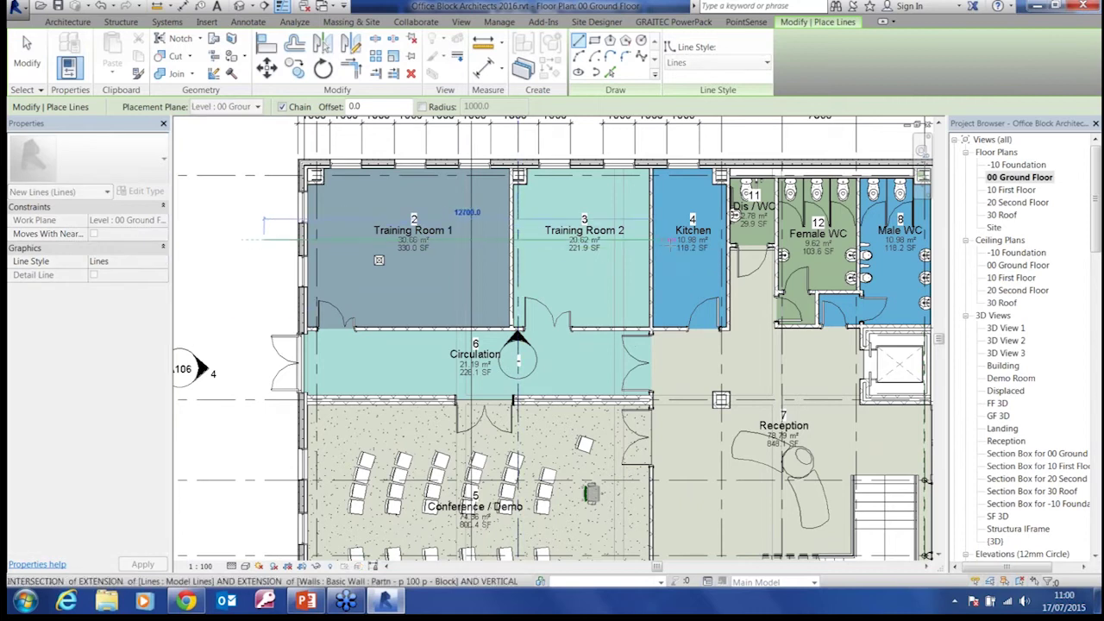
left_click(671, 239)
key("Escape")
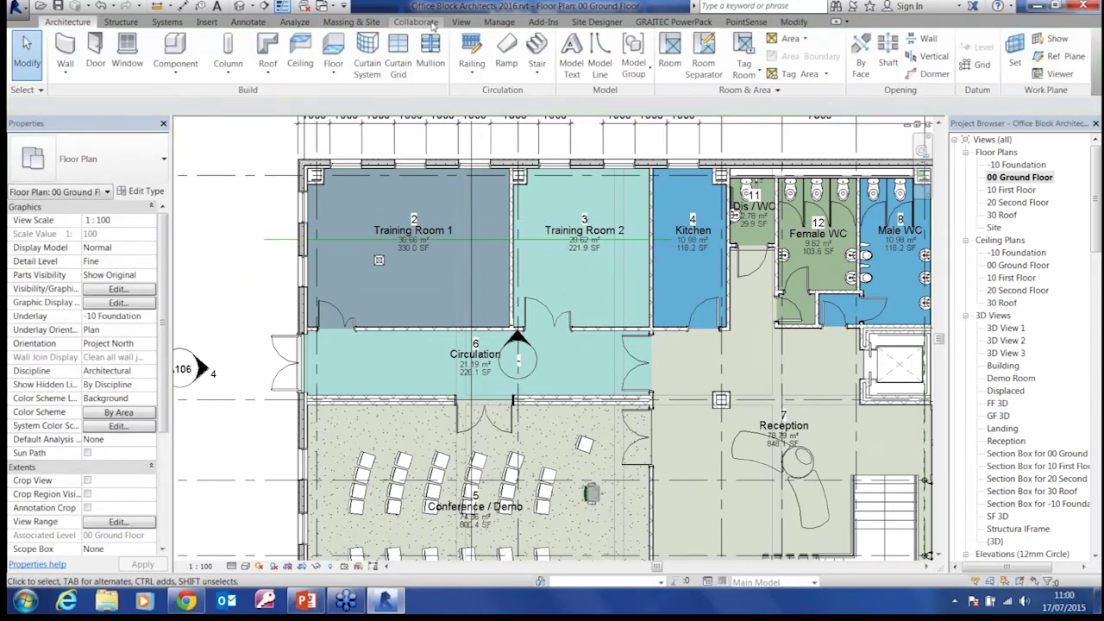
Step: Create a Quick Dimension along the sketched model line and move the dimension string above the training room names
left_click(674, 22)
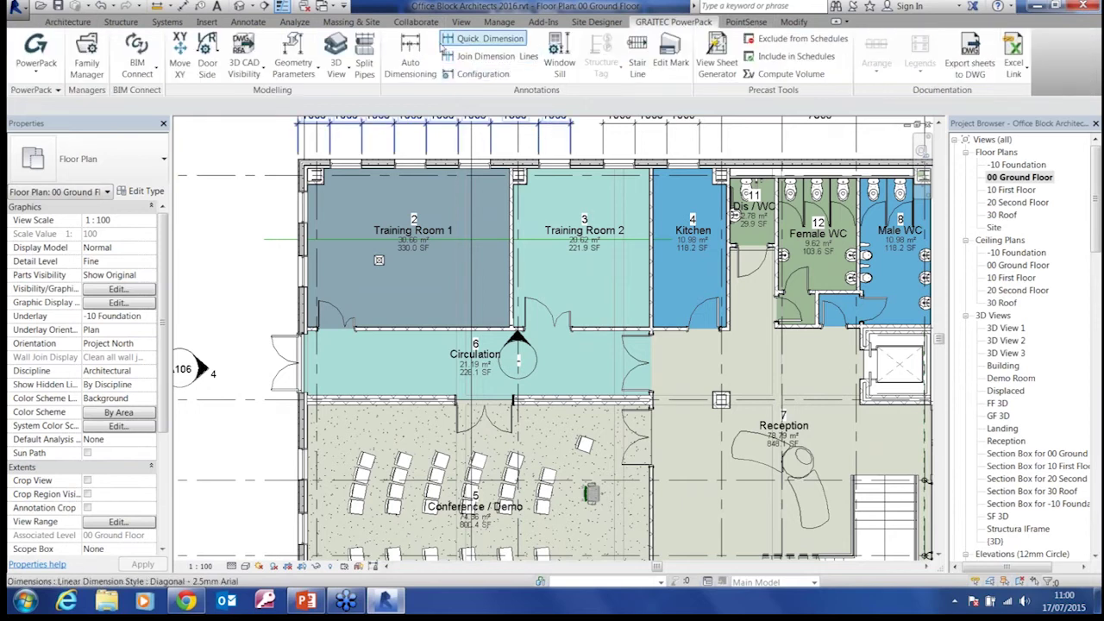
left_click(472, 41)
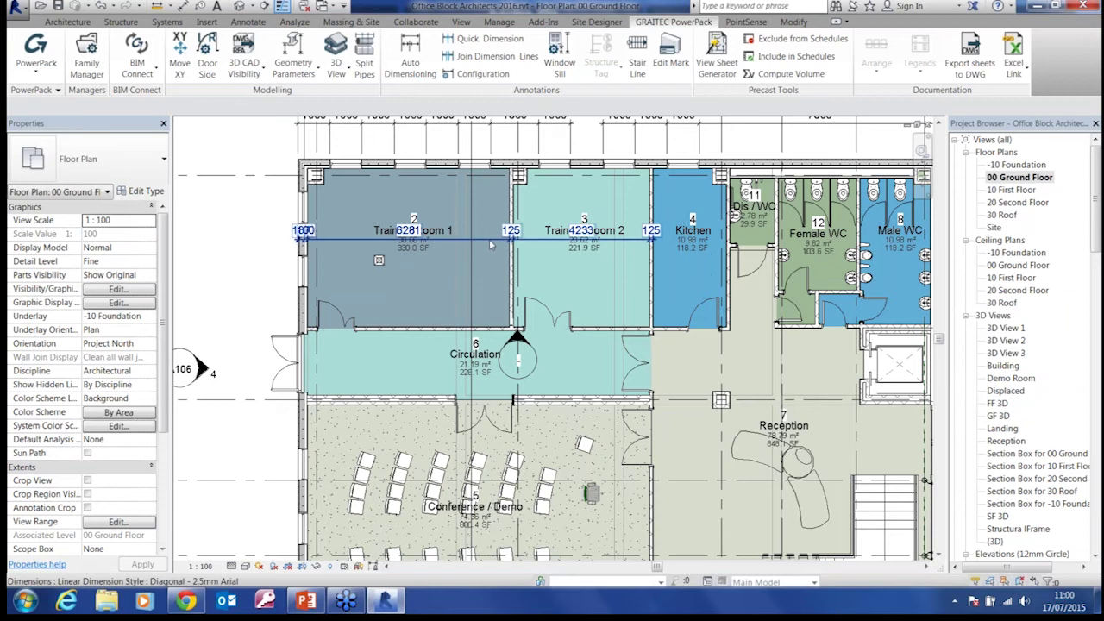
left_click(489, 239)
left_click_drag(486, 241, 483, 210)
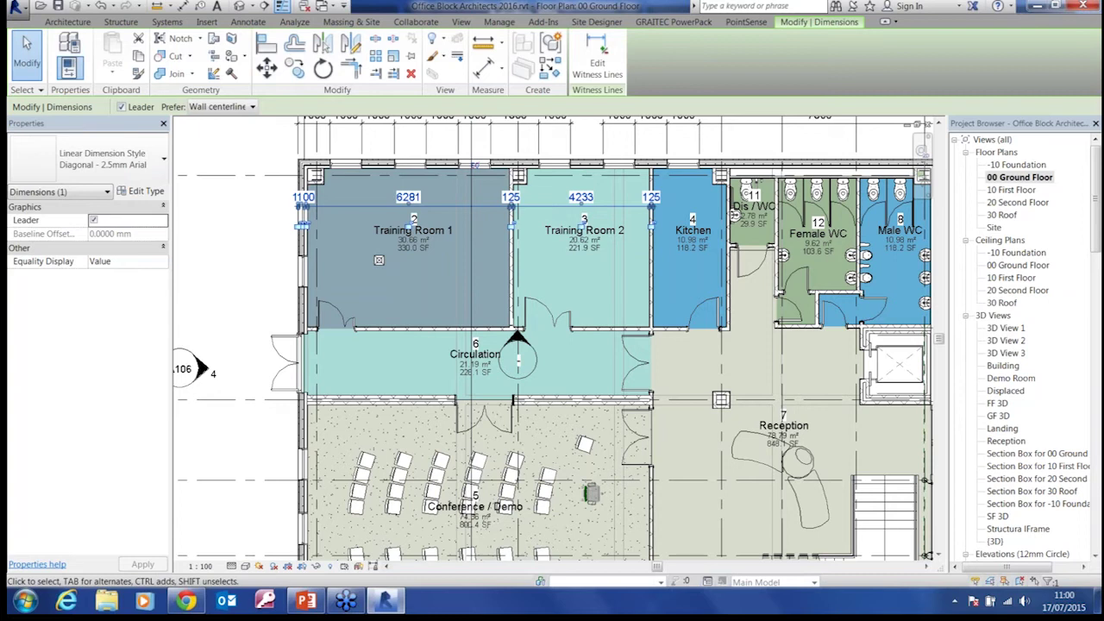
Step: Review the dimension type choices for auto, quick and joined dimensions in the PowerPack dimensioning configuration, keeping the defaults
middle_click_drag(575, 143, 552, 270)
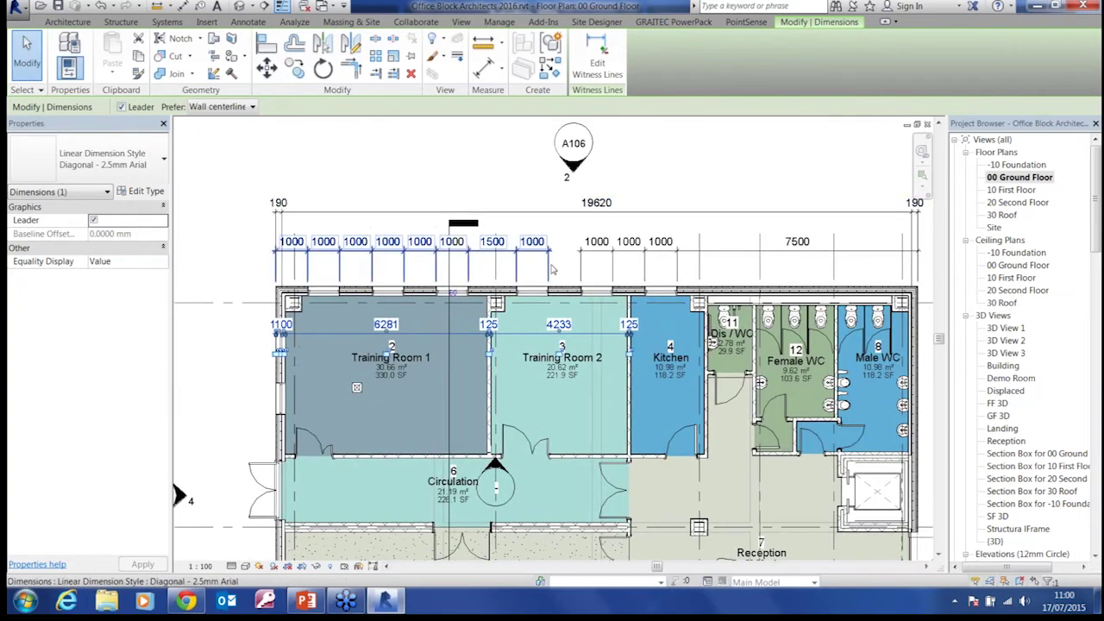
scroll(553, 270, "down", 2)
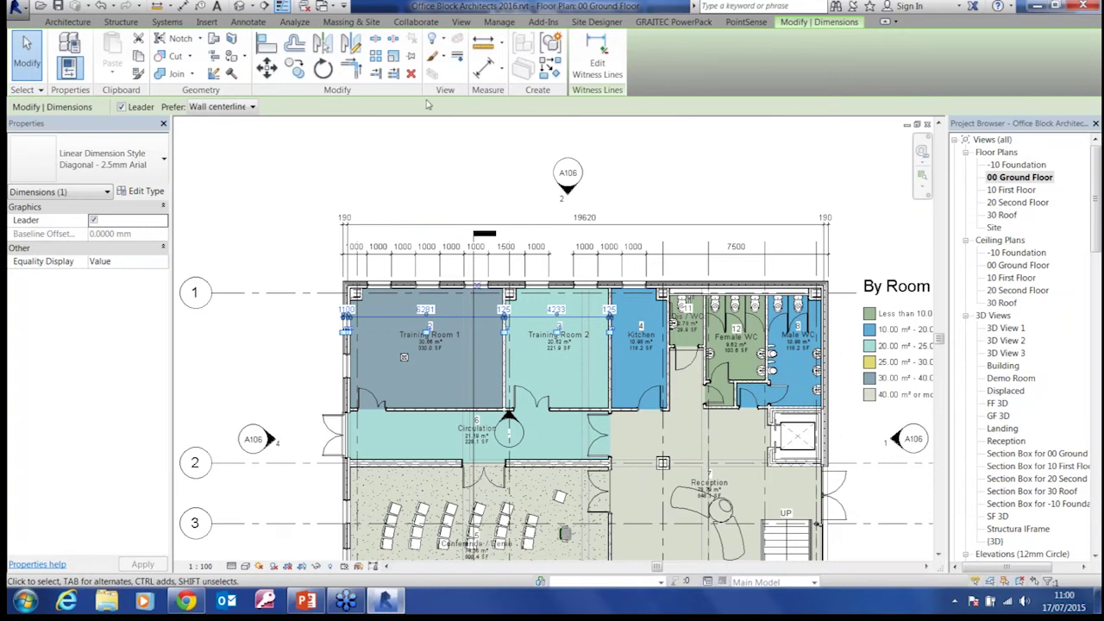
left_click(673, 21)
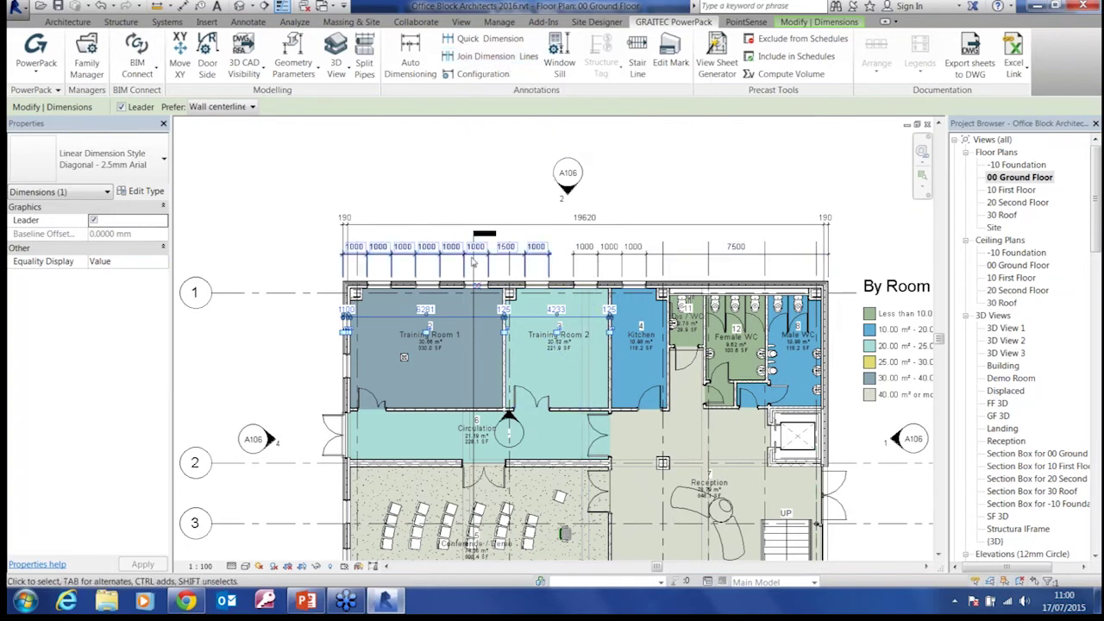
left_click(473, 74)
left_click_drag(470, 181, 442, 106)
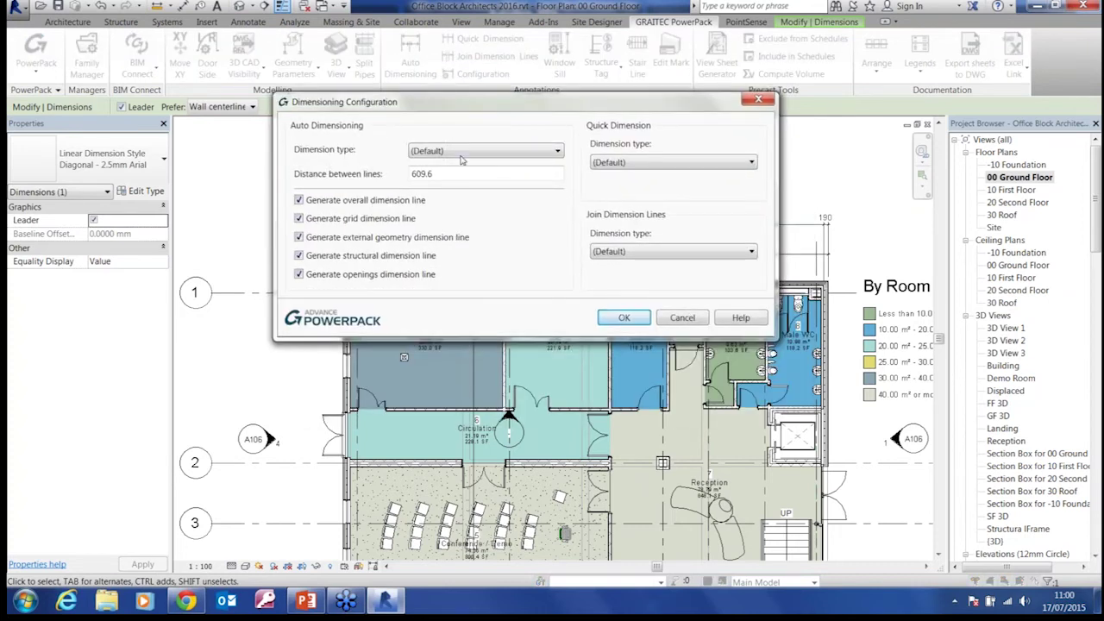
left_click(485, 152)
left_click(655, 164)
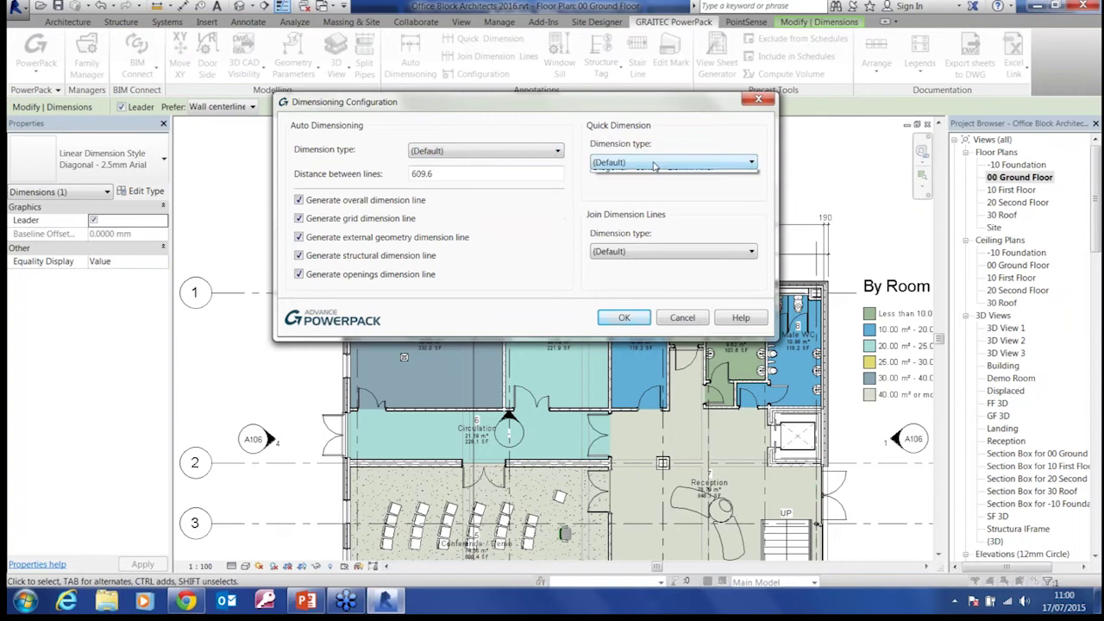
left_click(654, 164)
left_click(668, 251)
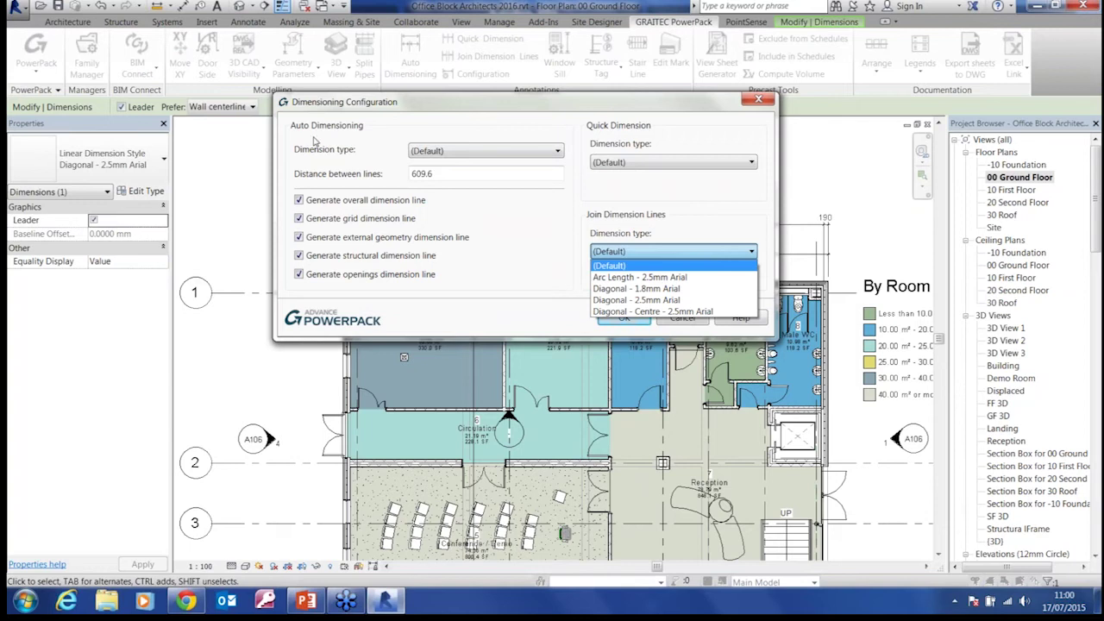
left_click(518, 114)
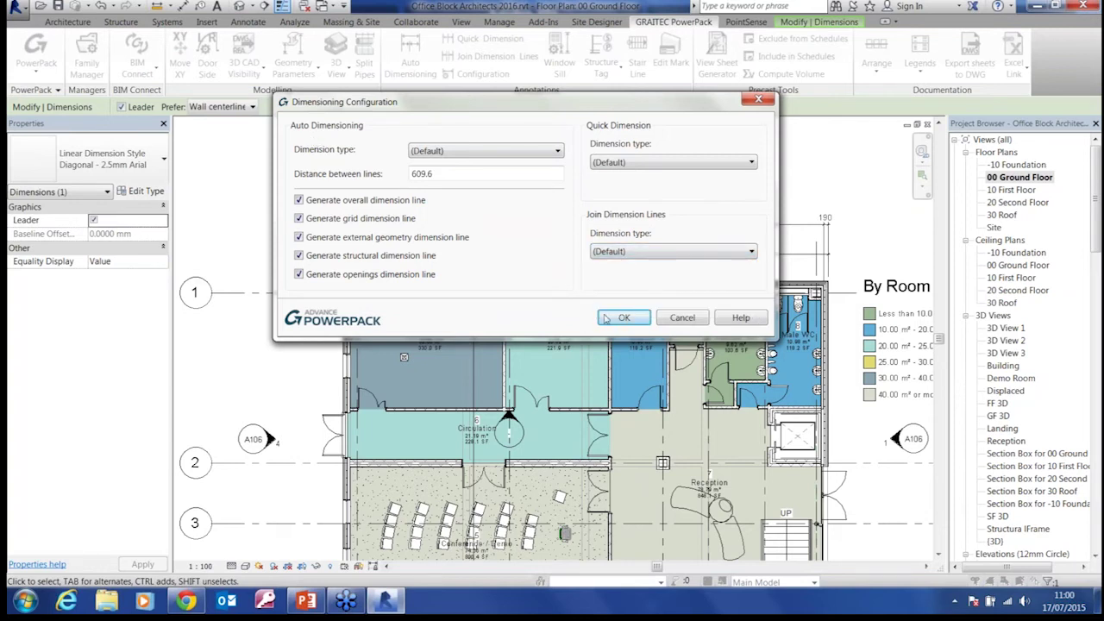
left_click(606, 316)
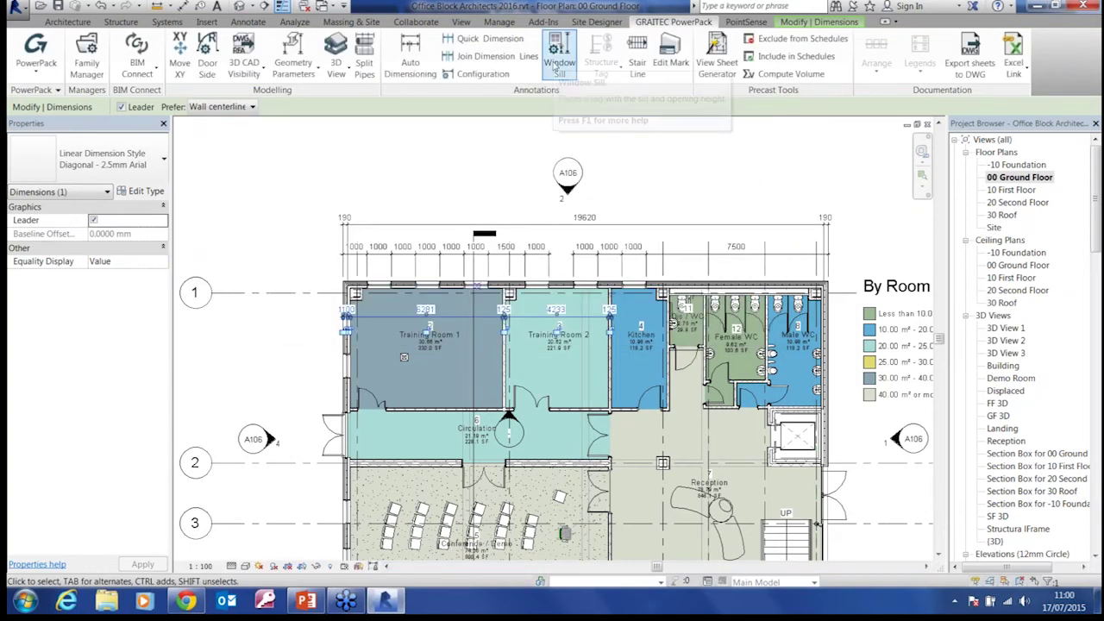
Step: Place a PowerPack Window Sill tag with the opening height on the exterior side window of Training Room 1
middle_click_drag(530, 153, 558, 140)
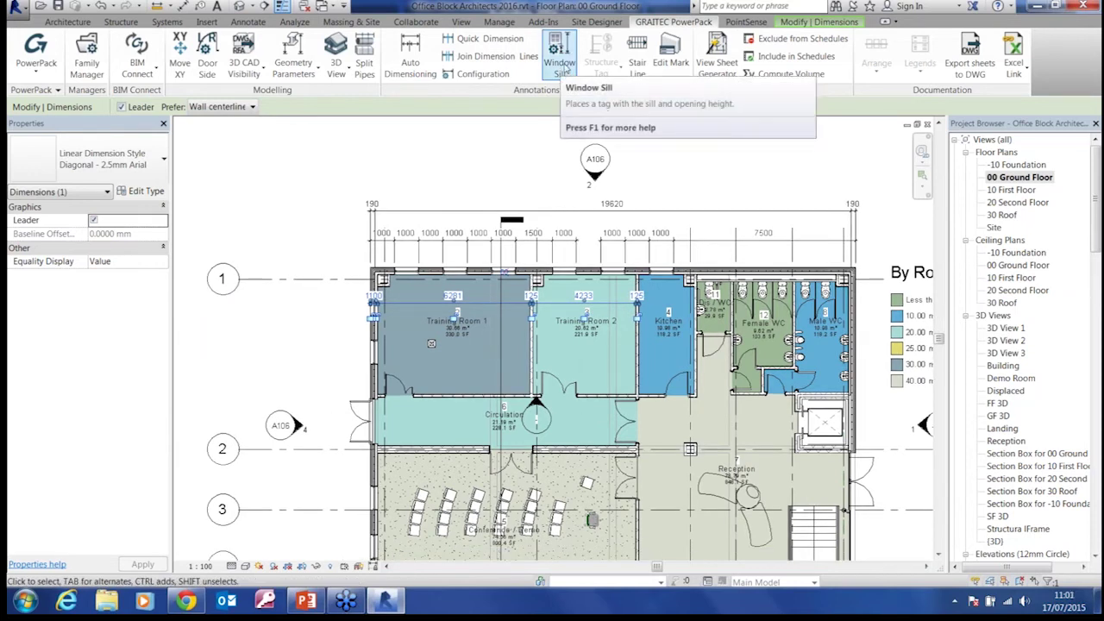
key("Escape")
middle_click_drag(467, 165, 526, 59)
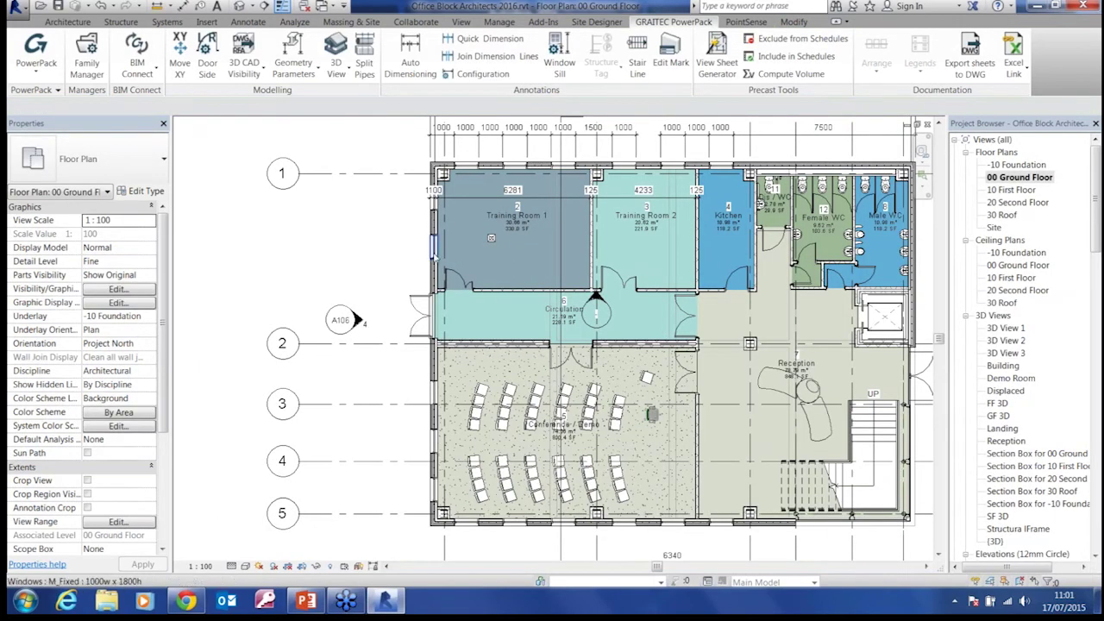
left_click(435, 249)
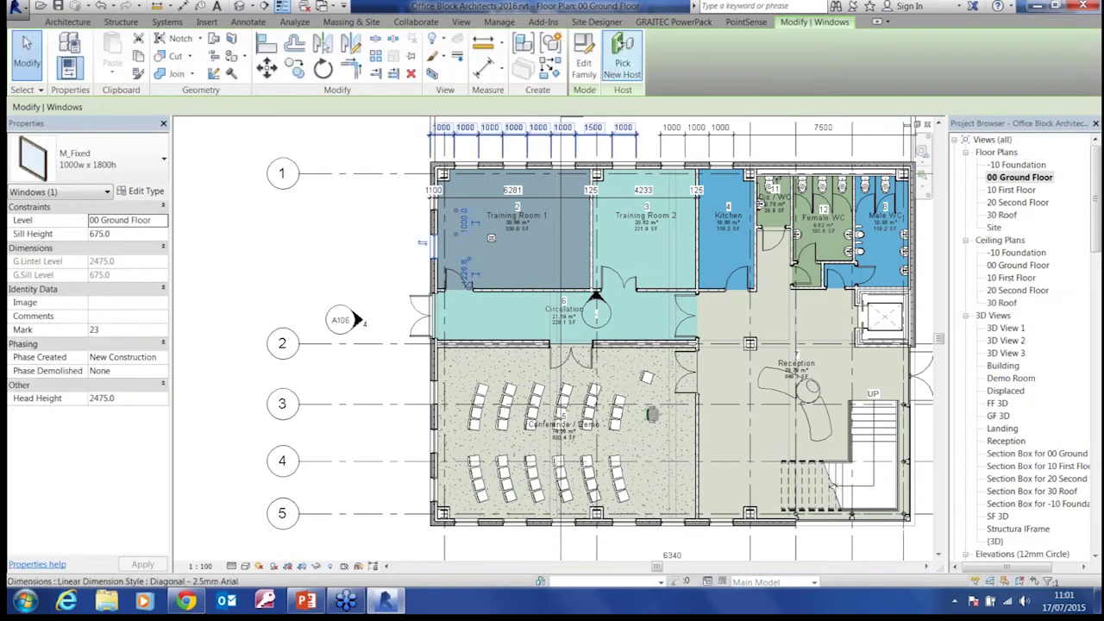
left_click(673, 21)
left_click(561, 73)
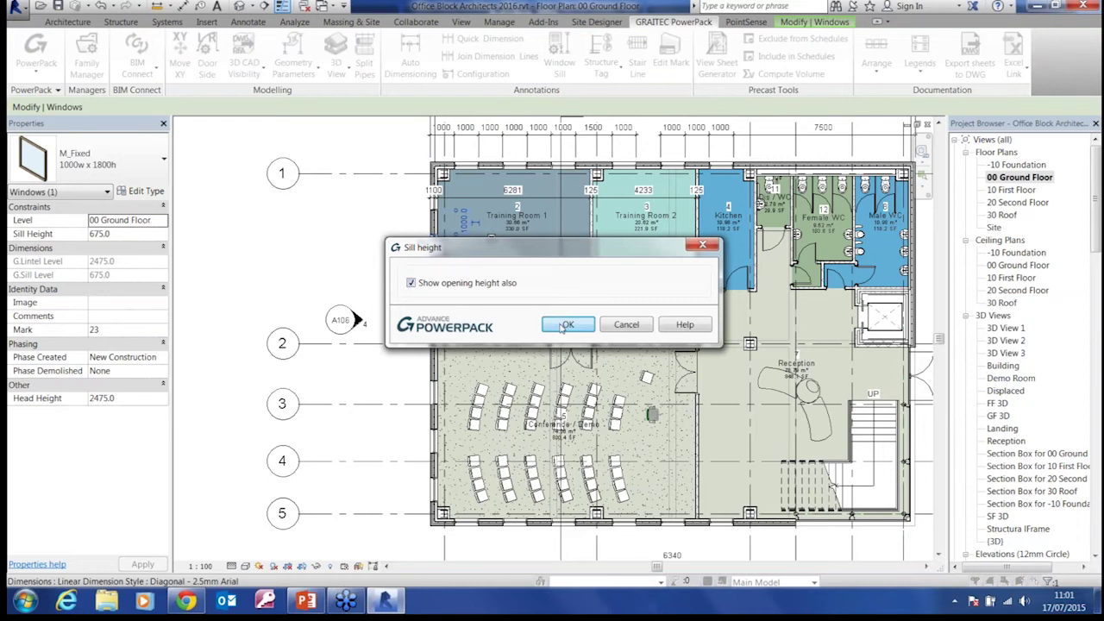
left_click(565, 325)
Step: Move the window sill tag from inside Training Room 1 to just outside the exterior wall and select it
scroll(398, 263, "up", 2)
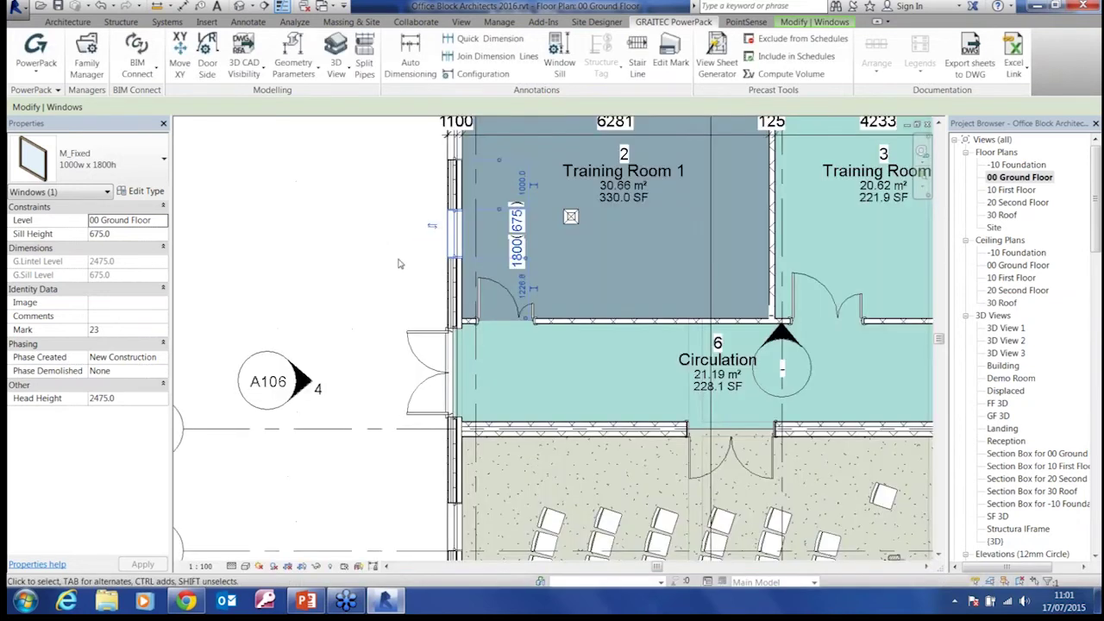
left_click(520, 252)
left_click(365, 220)
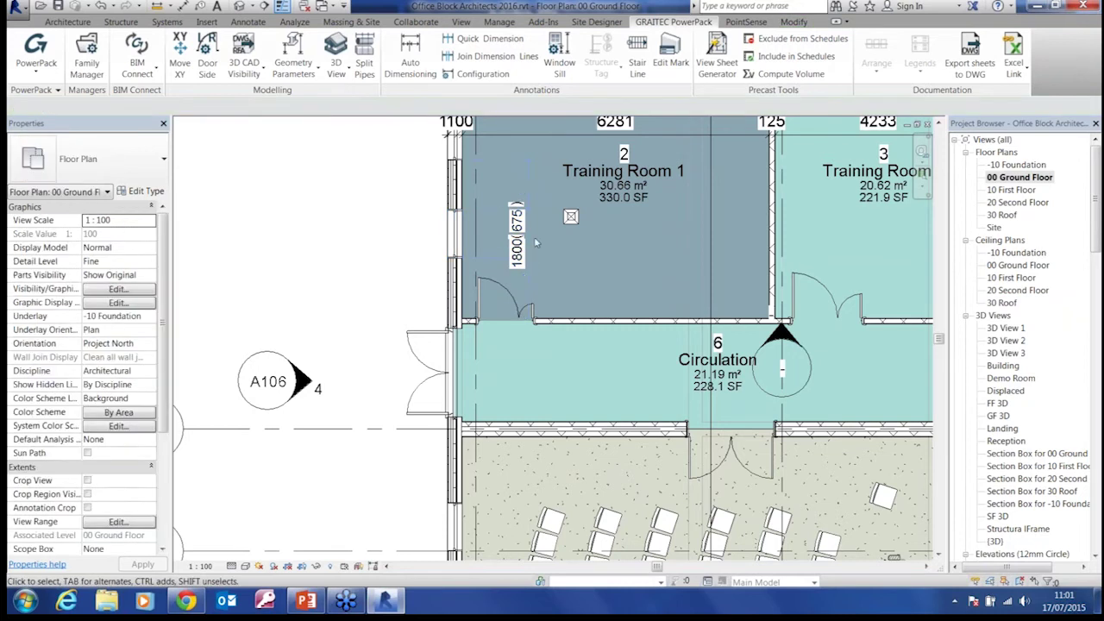
left_click(521, 240)
left_click_drag(521, 239, 424, 240)
left_click(360, 230)
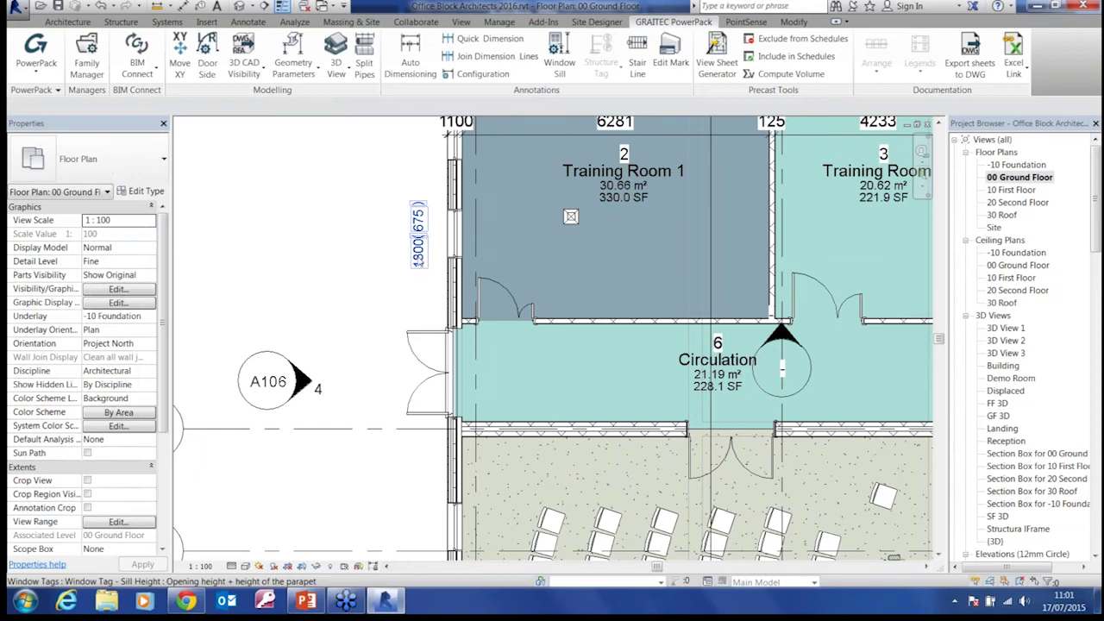
left_click(419, 257)
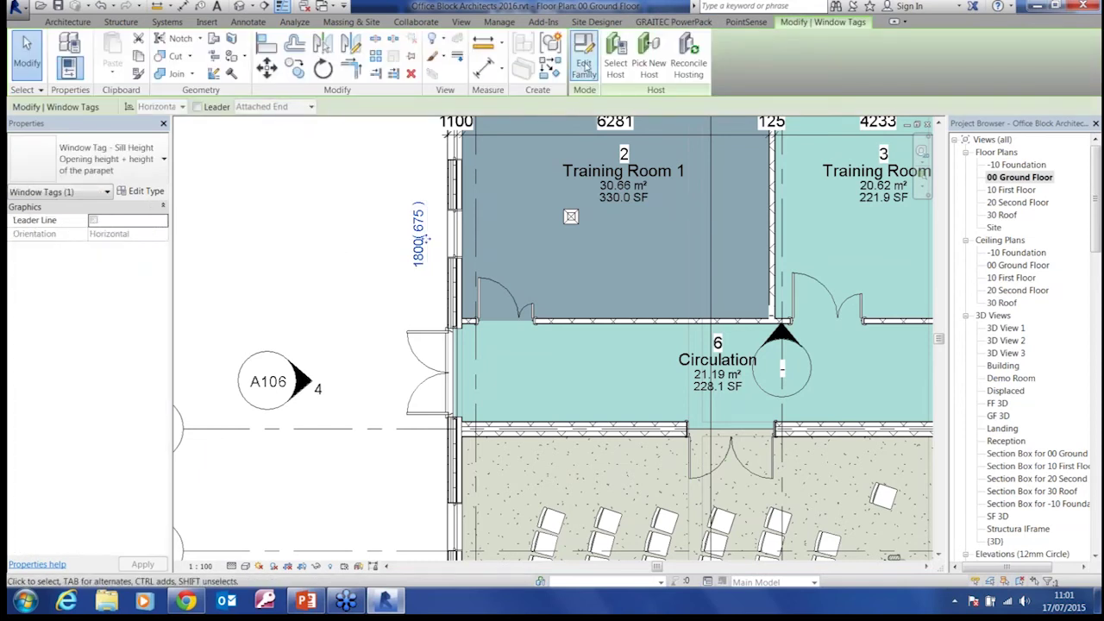
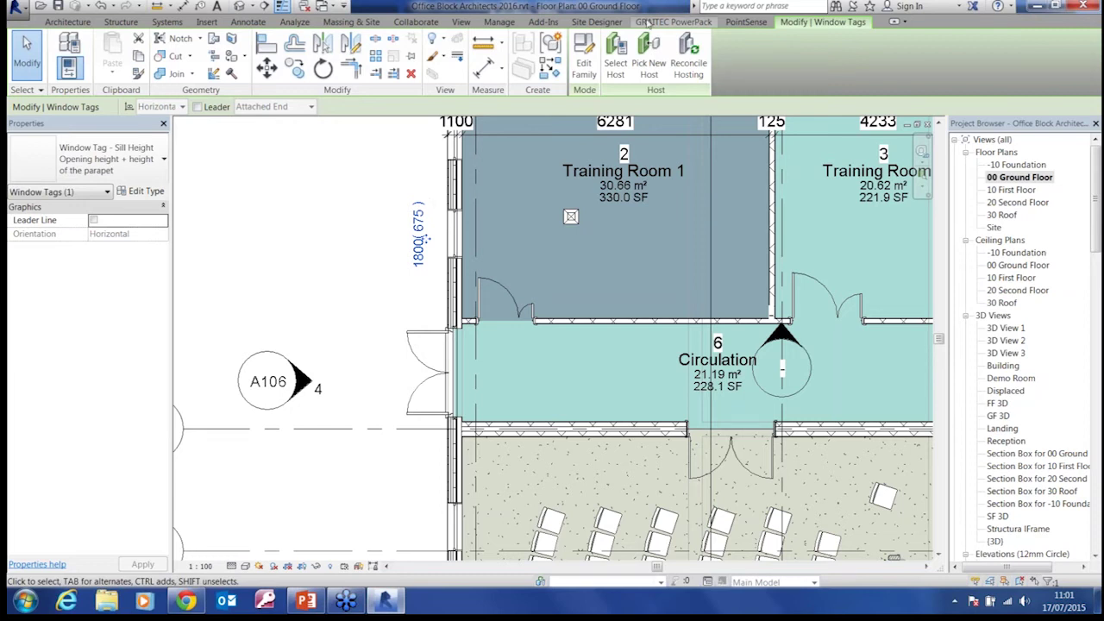
Step: Create a new project from the Construction Template
left_click(674, 22)
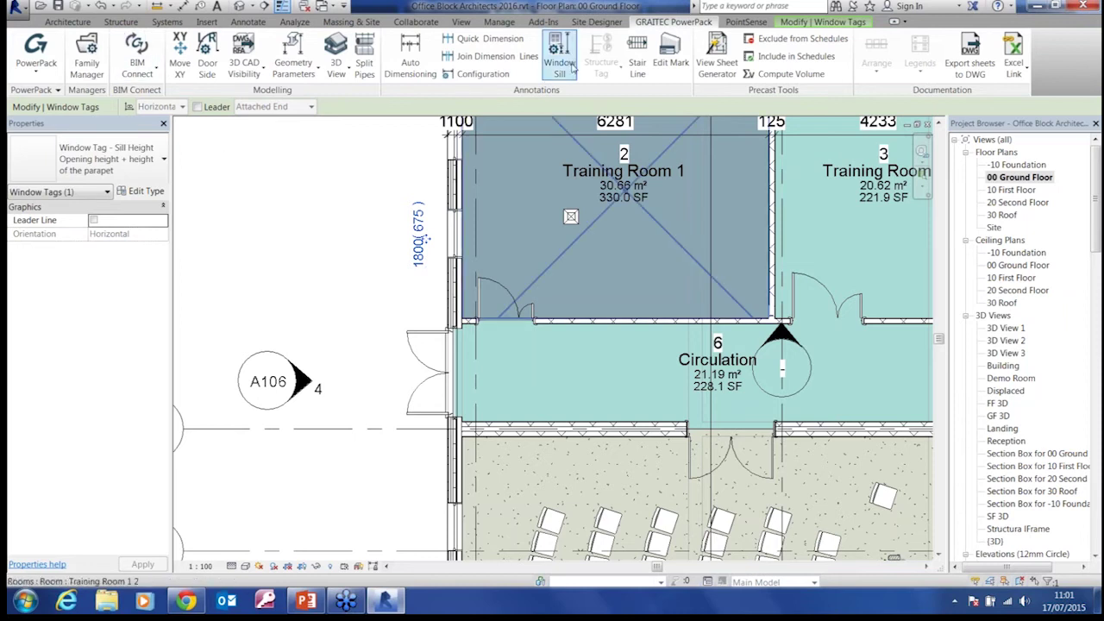
left_click(15, 6)
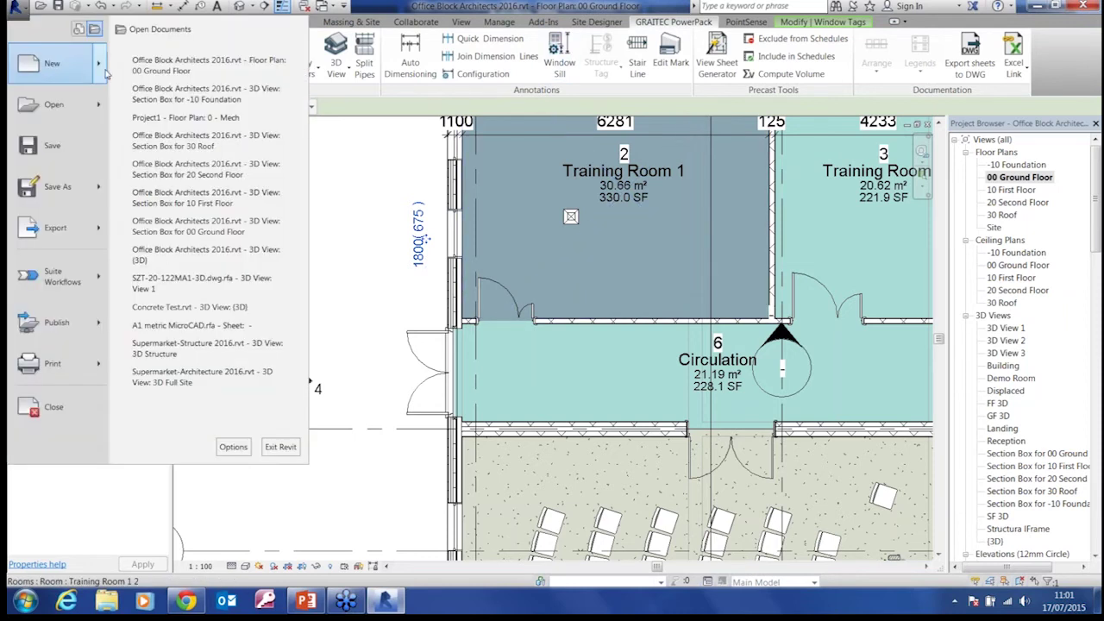
mouse_move(103, 73)
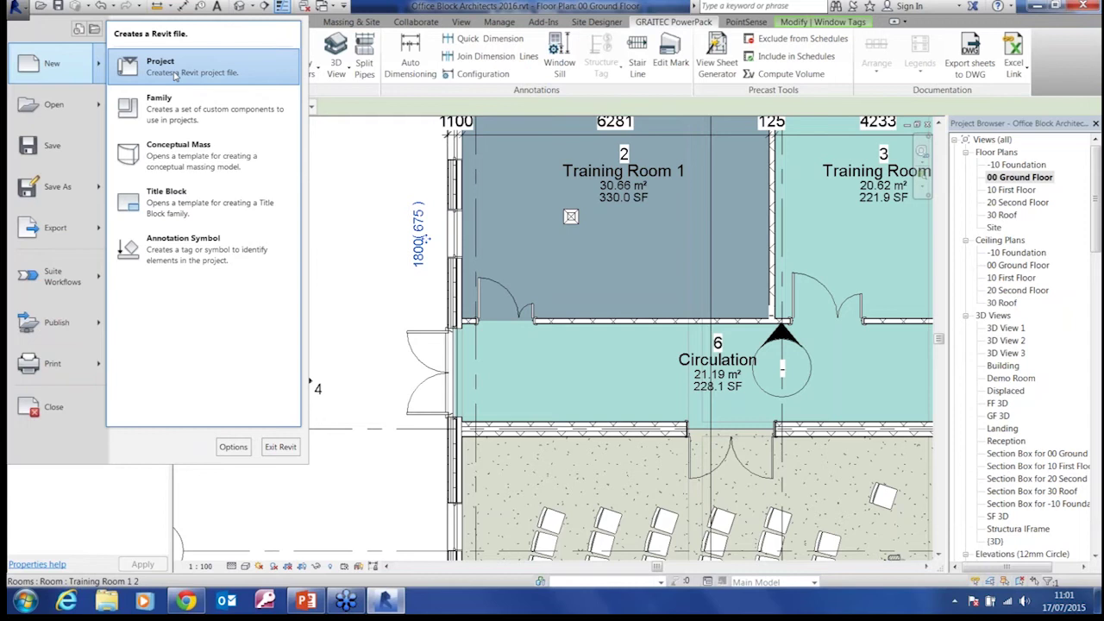
left_click(175, 69)
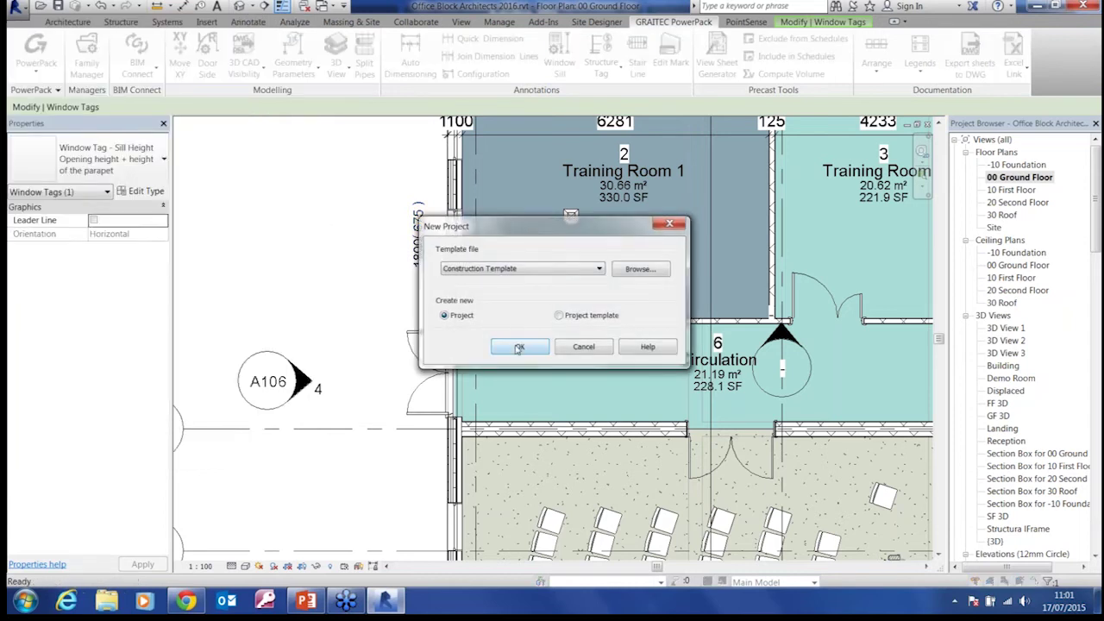
left_click(520, 345)
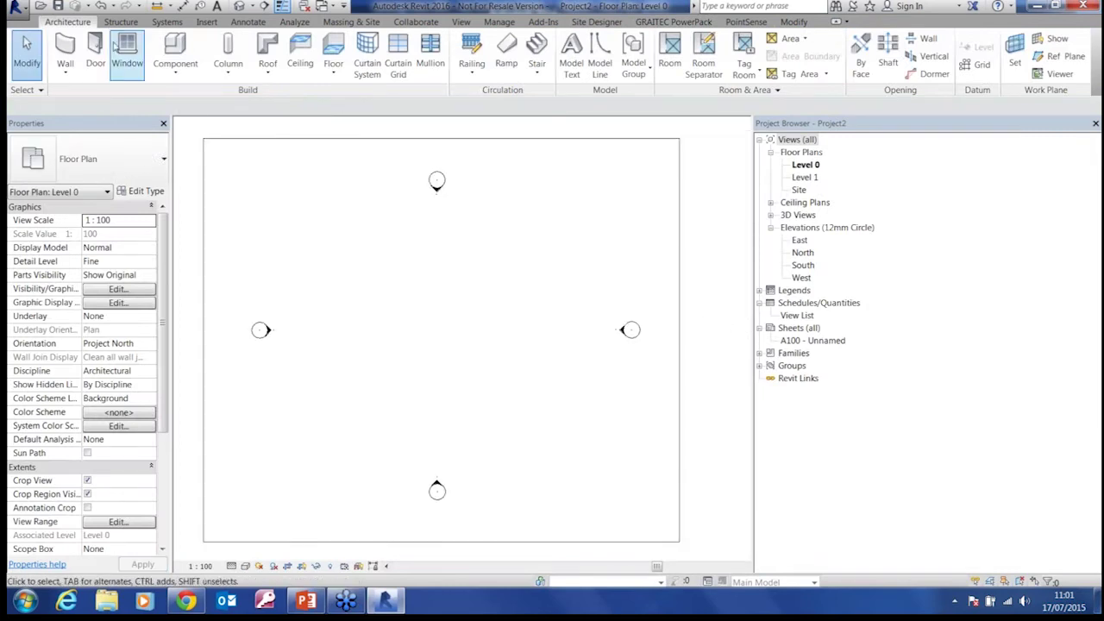
Step: Create a rectangular structural floor of about 159 m² on Level 0, between the four elevation markers
left_click(125, 23)
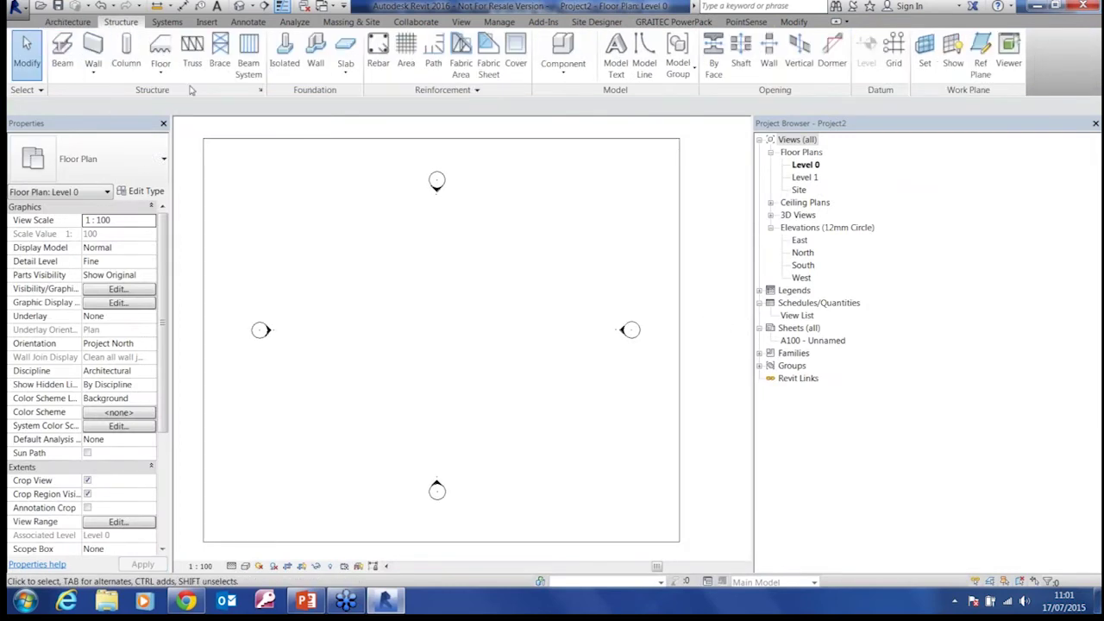
left_click(162, 52)
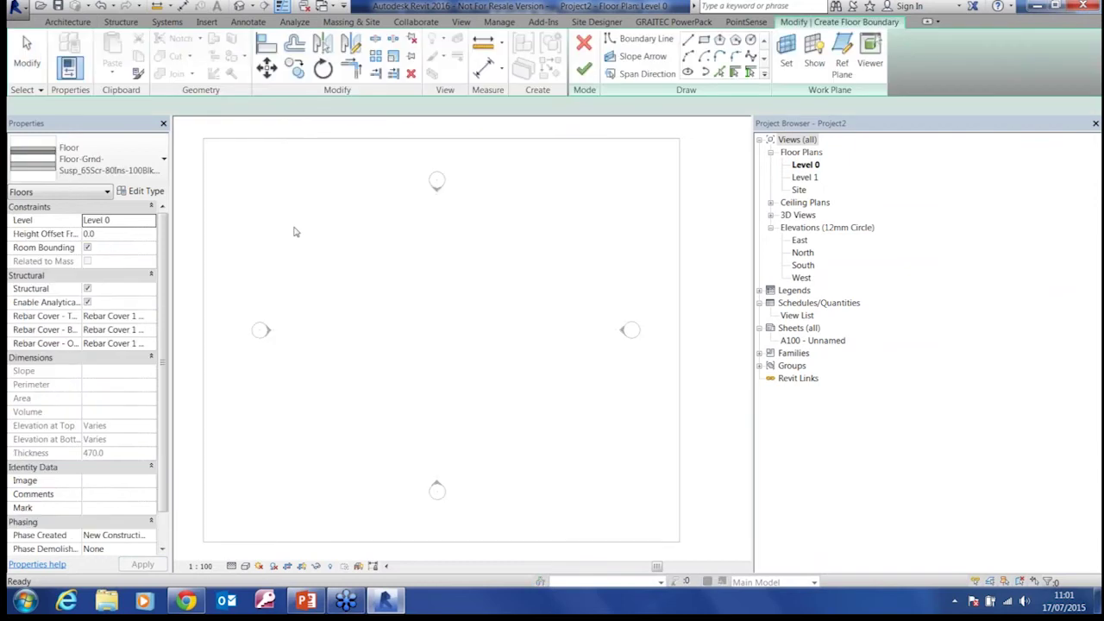
left_click(704, 38)
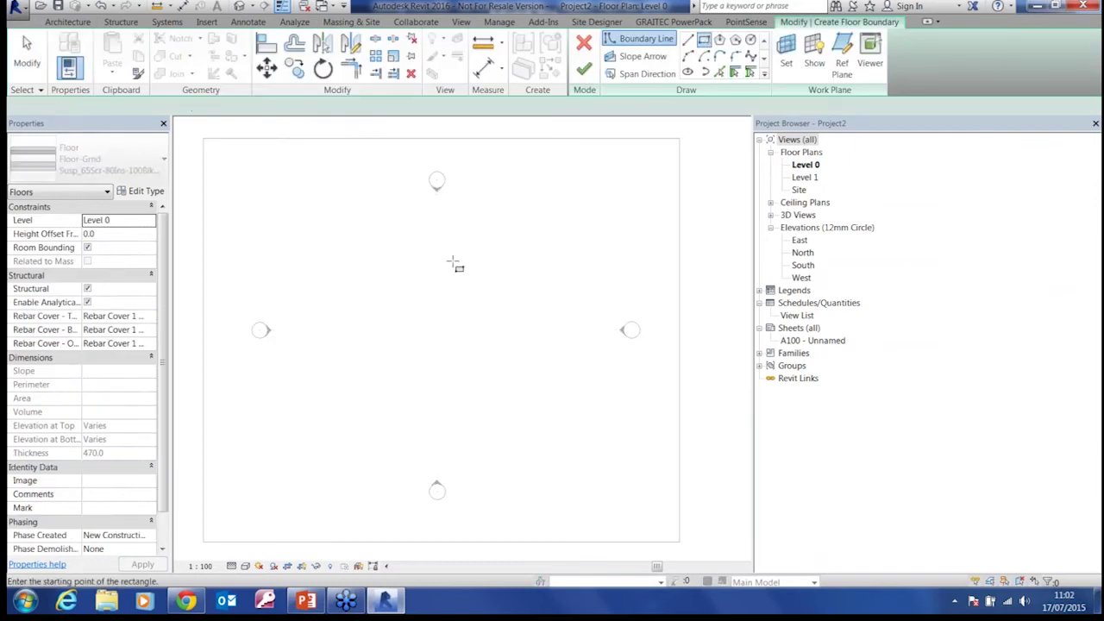
left_click(342, 261)
left_click(562, 395)
key("Escape")
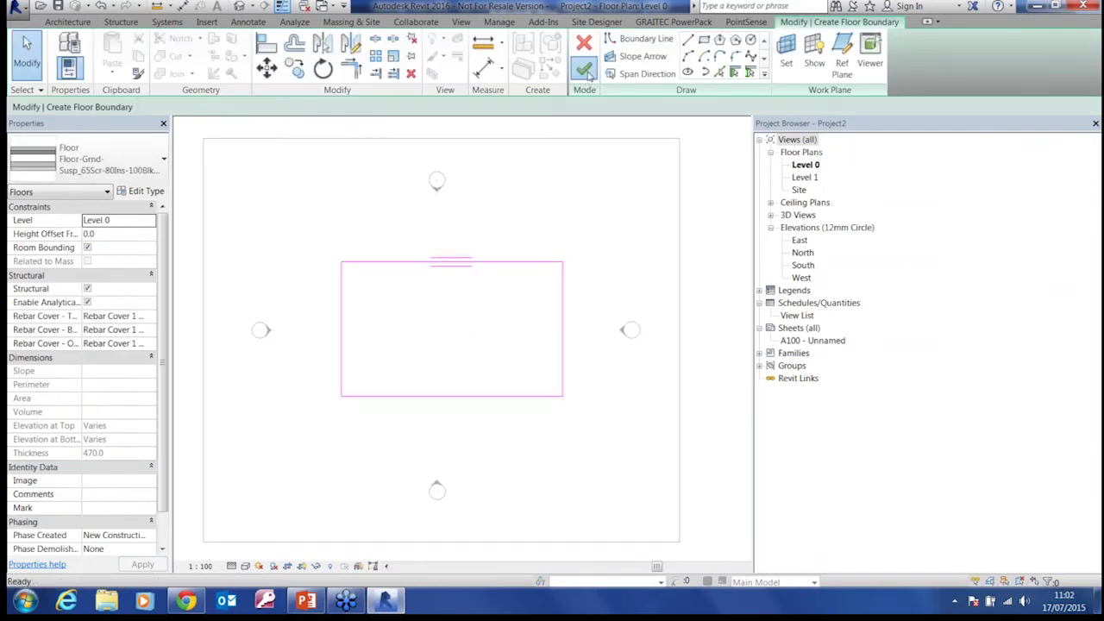
left_click(584, 67)
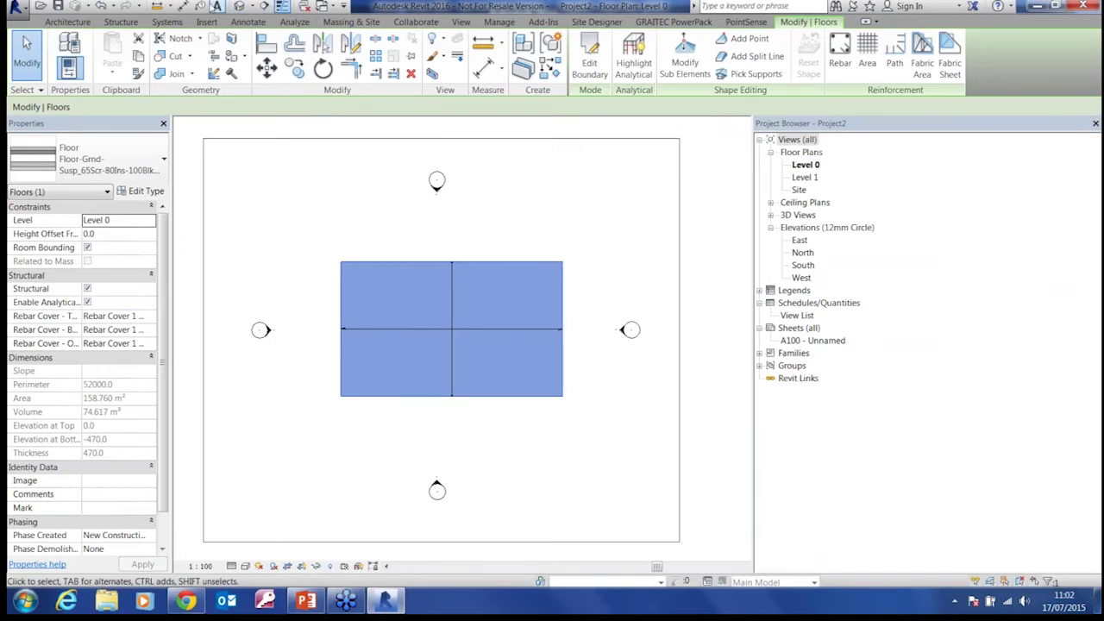
Step: Try to cut a building section across the floor, then delete the slanted section line
left_click(264, 6)
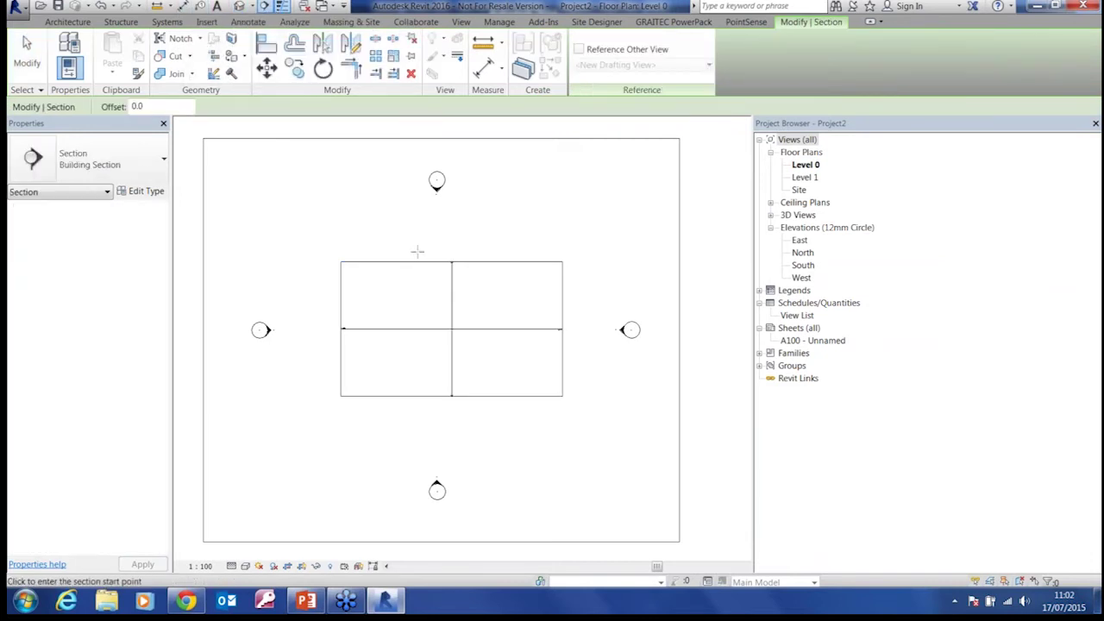
left_click(420, 234)
left_click(432, 436)
key("Escape")
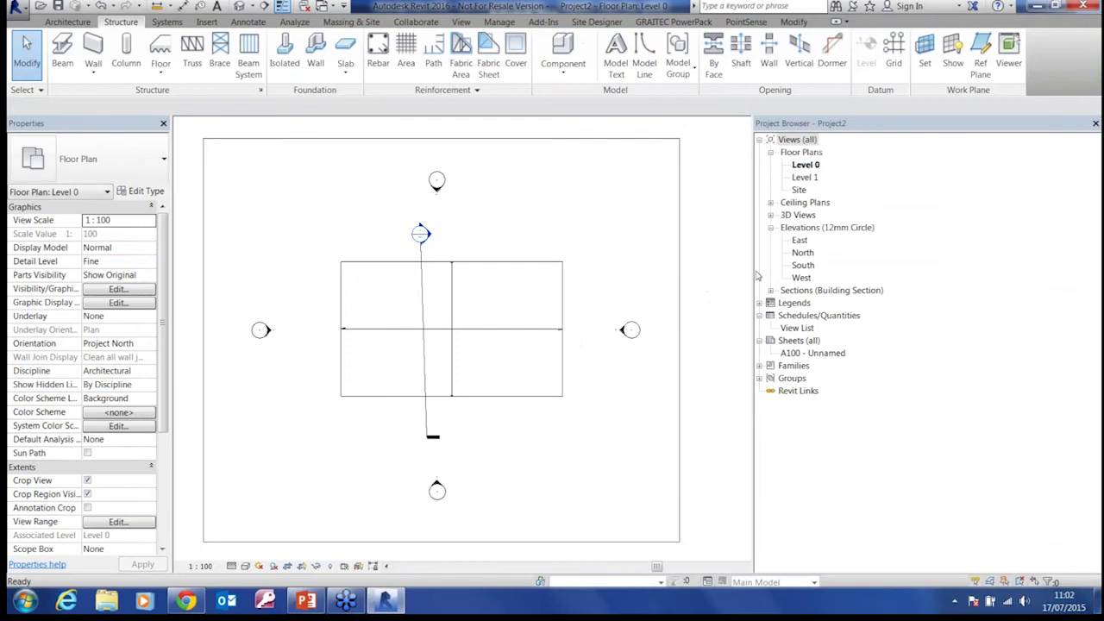
left_click_drag(753, 276, 922, 283)
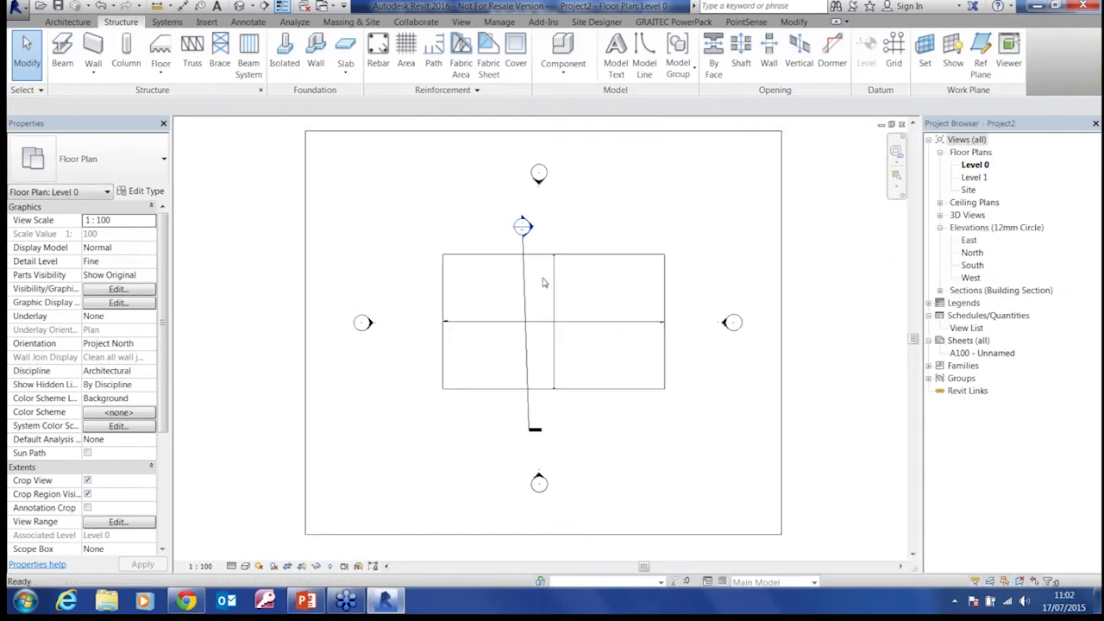
left_click(525, 290)
key("Delete")
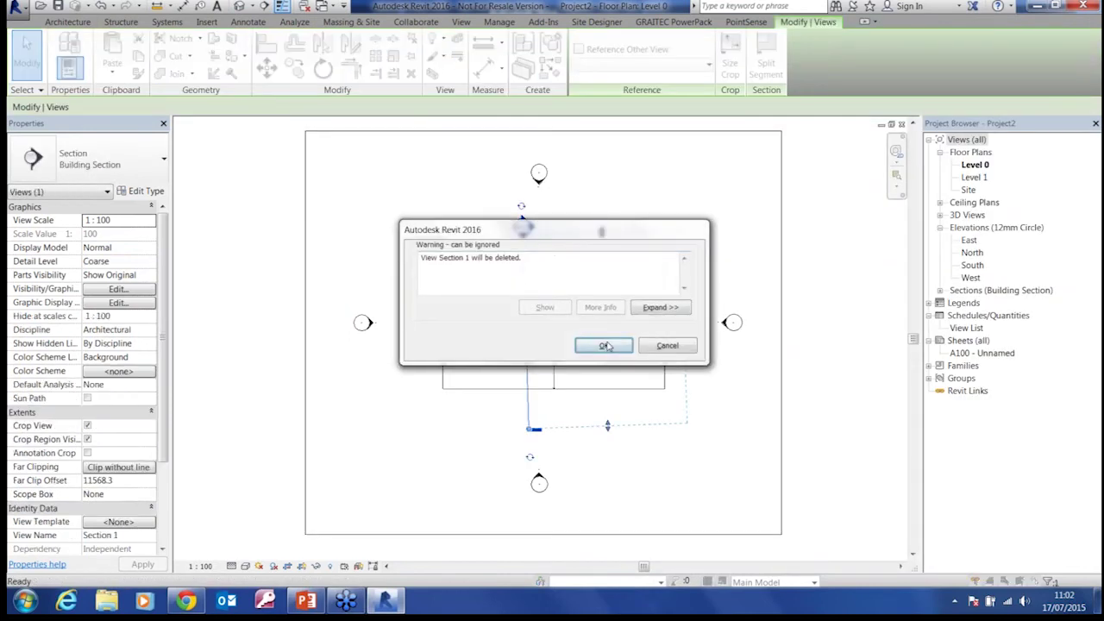
left_click(605, 345)
Step: Draw an exactly vertical building section line through the floor, extending past both long edges
left_click(263, 7)
left_click(521, 222)
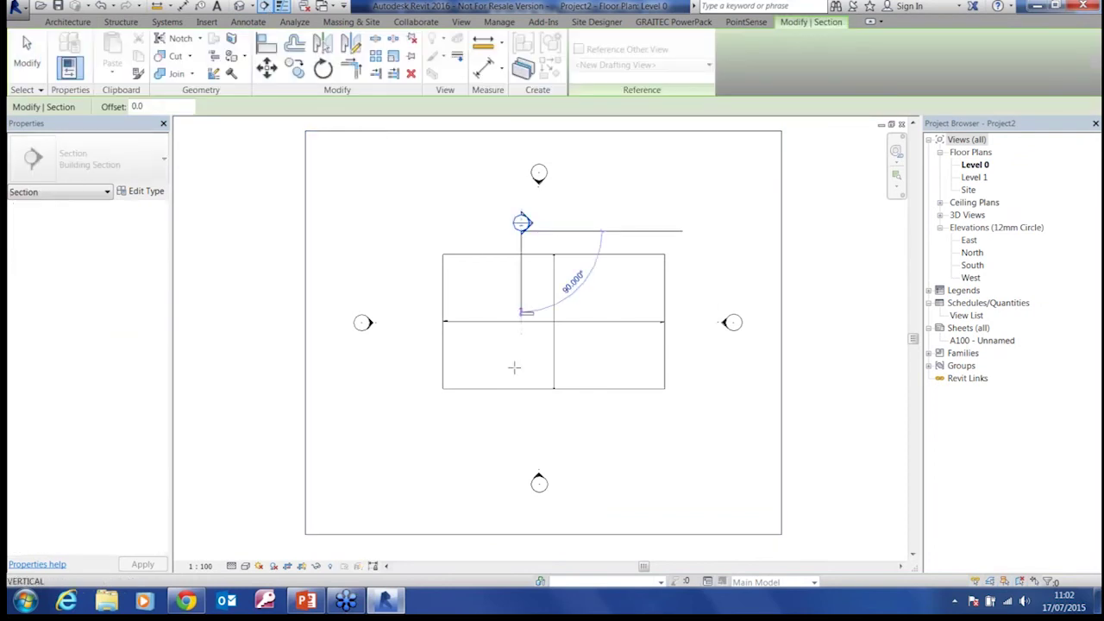
left_click(521, 420)
key("Escape")
key("Escape")
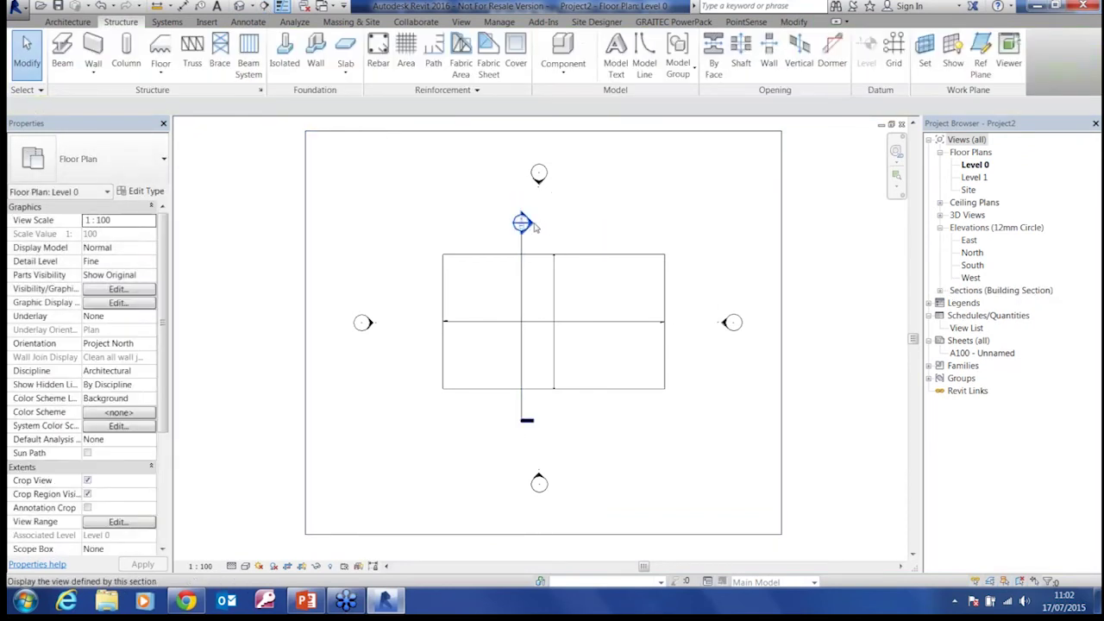
Step: Open the new section view and raise its detail level so the floor's layers are drawn
double_click(532, 225)
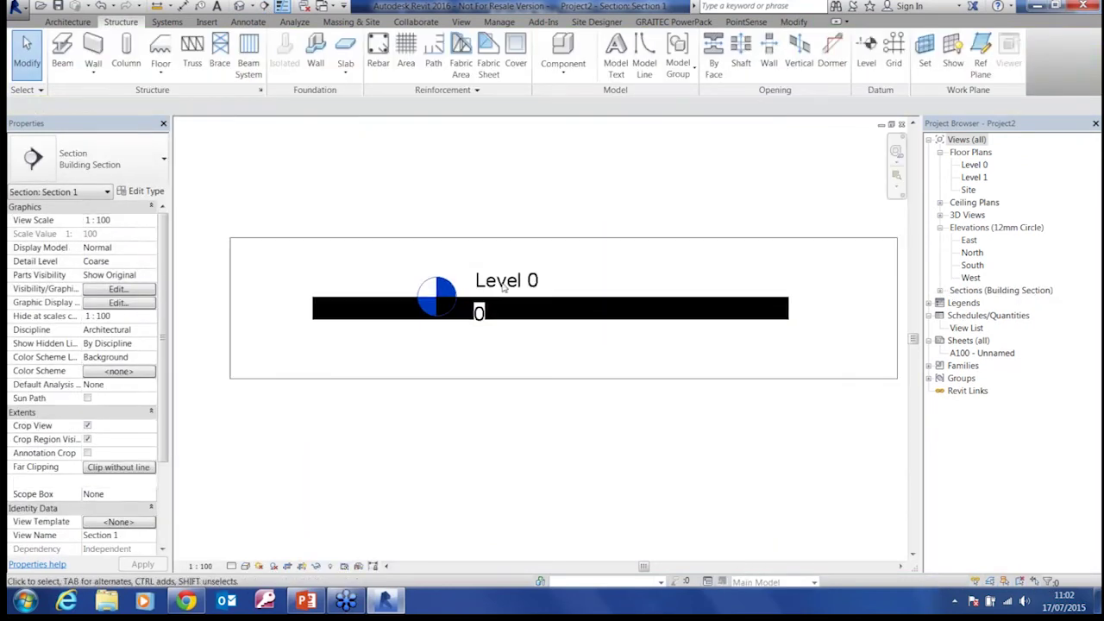
left_click(231, 566)
left_click(256, 556)
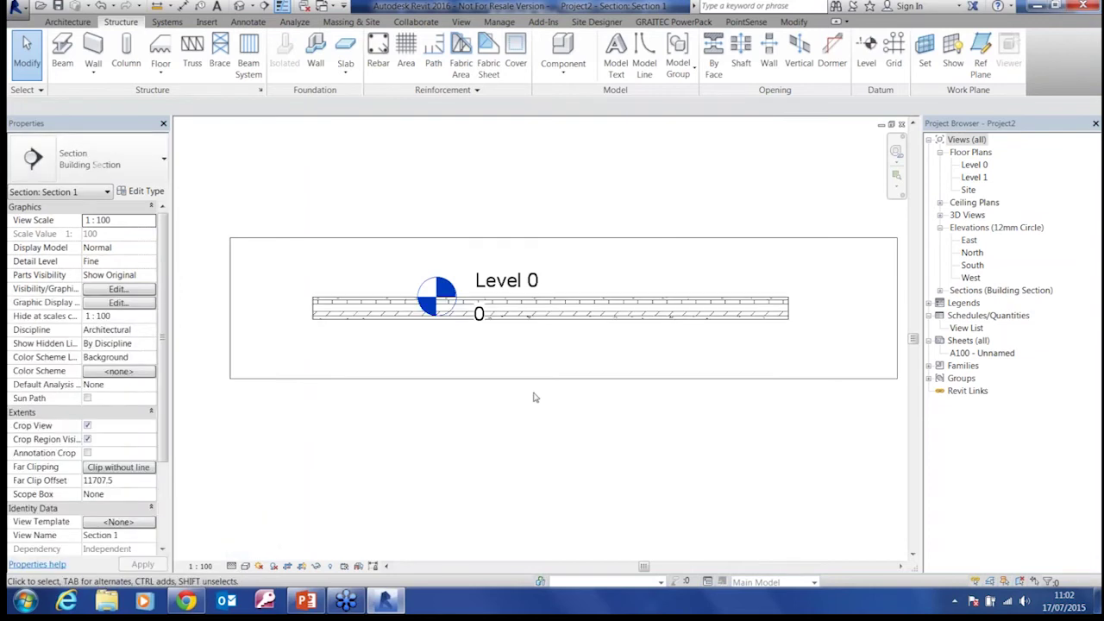
Step: Add a structure tag annotation to the floor in the section view, accepting the notice about its membrane layers
middle_click_drag(539, 397, 509, 408)
left_click(665, 23)
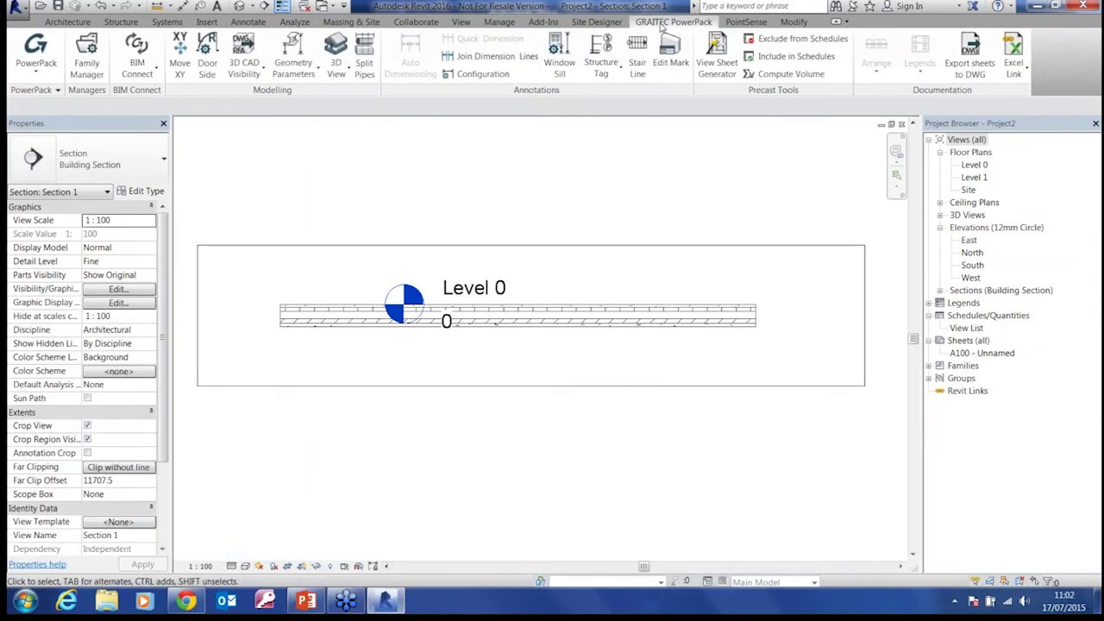
left_click(608, 69)
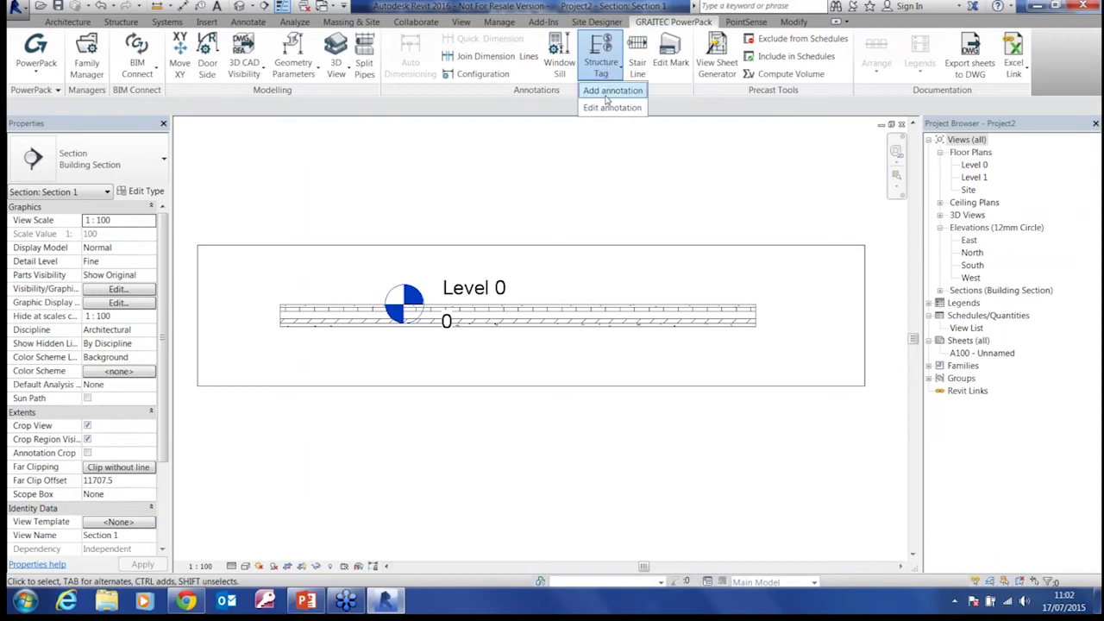
left_click(609, 51)
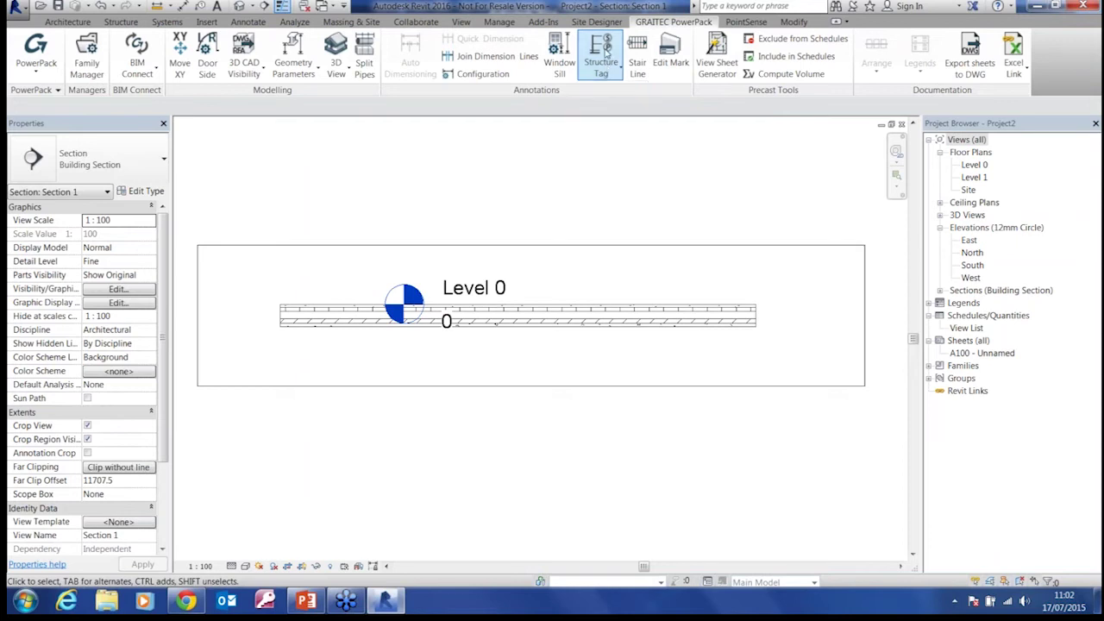
left_click(557, 326)
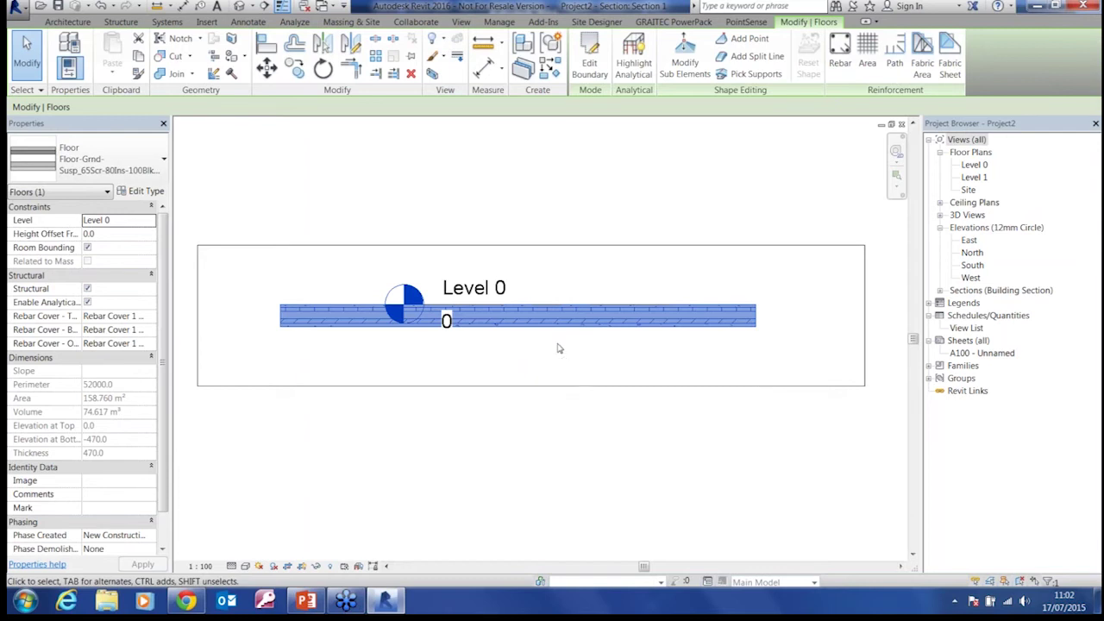
left_click(681, 22)
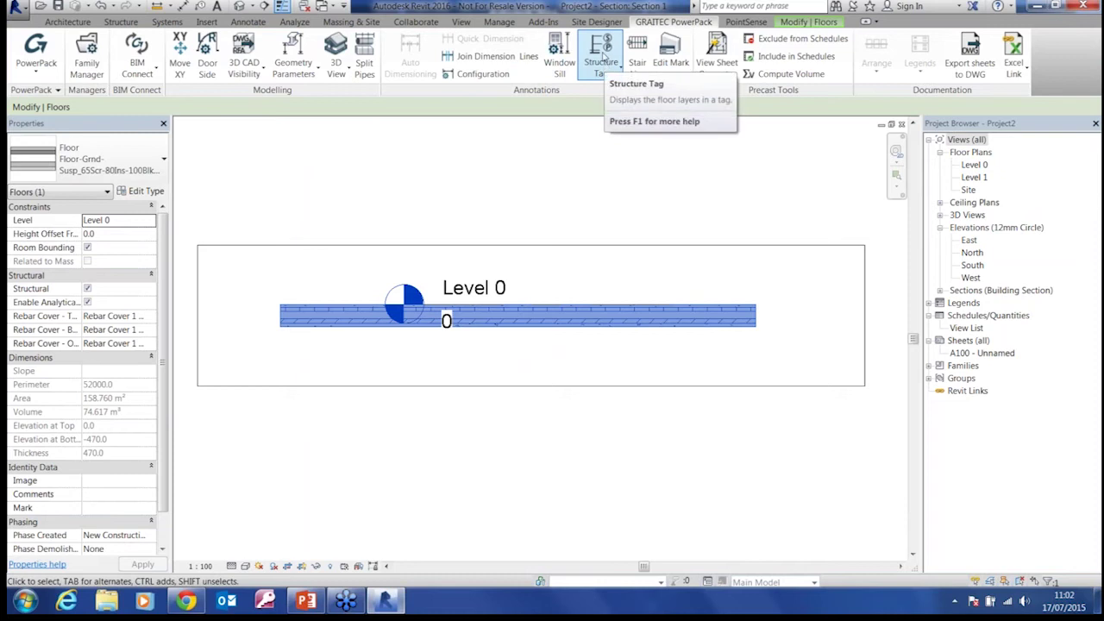
left_click(605, 69)
left_click(607, 99)
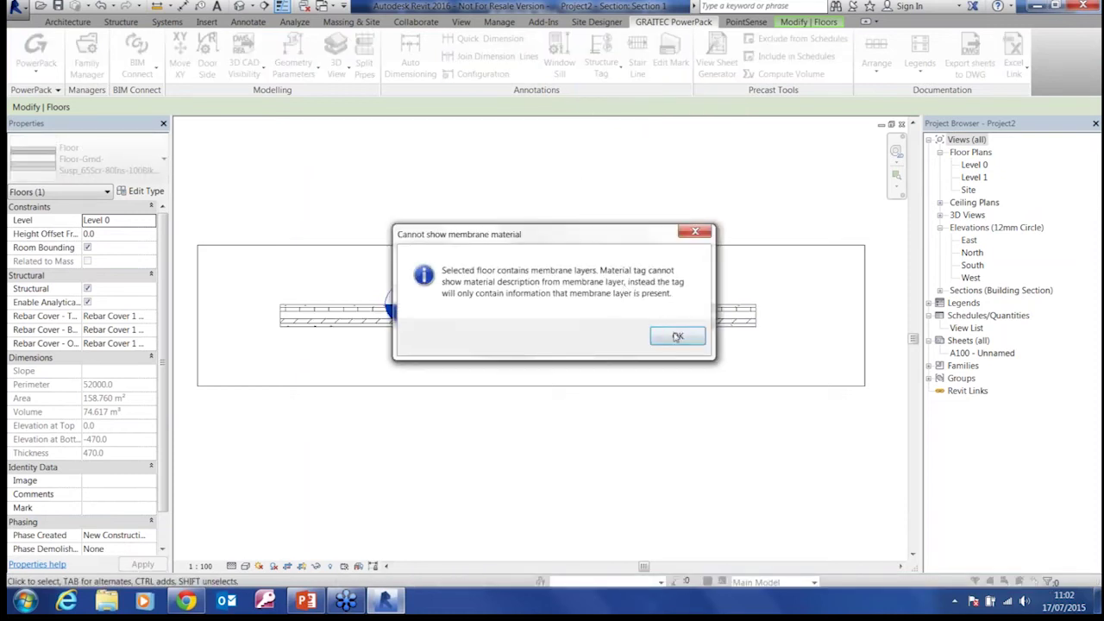
left_click(677, 336)
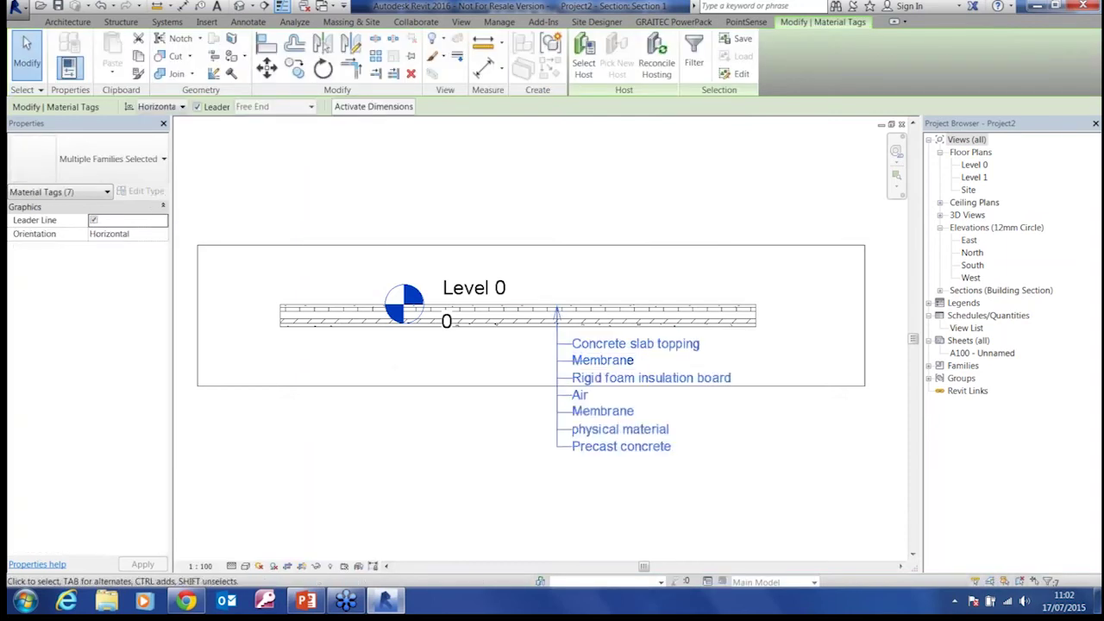
Step: Examine the material labels that the structure tag lists beneath the floor section
middle_click_drag(512, 345, 402, 236)
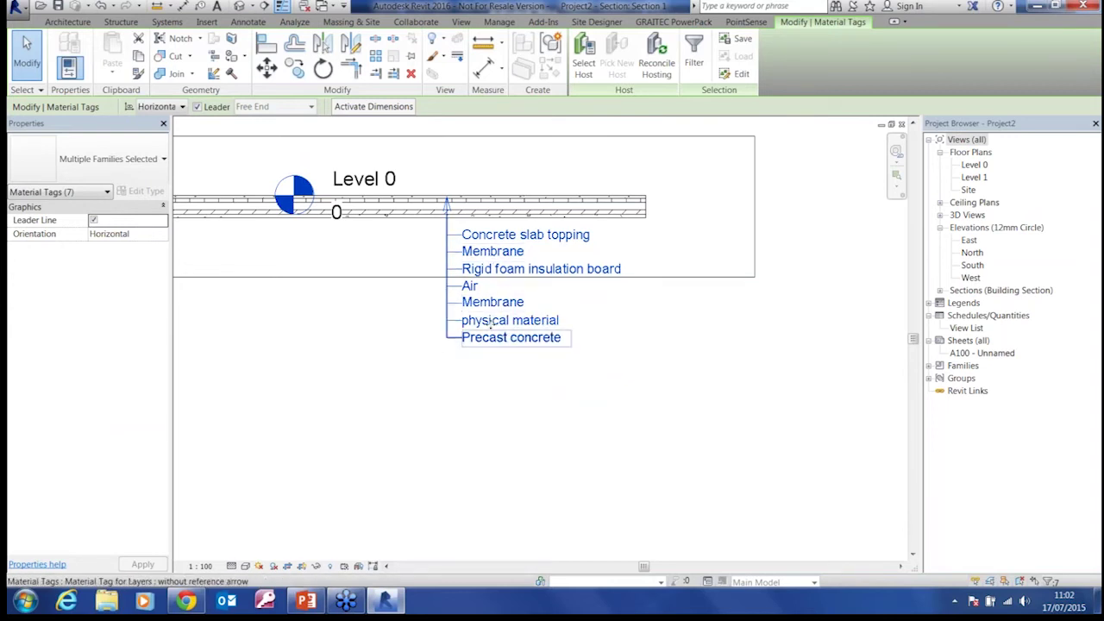
scroll(544, 389, "up", 2)
middle_click_drag(546, 391, 582, 512)
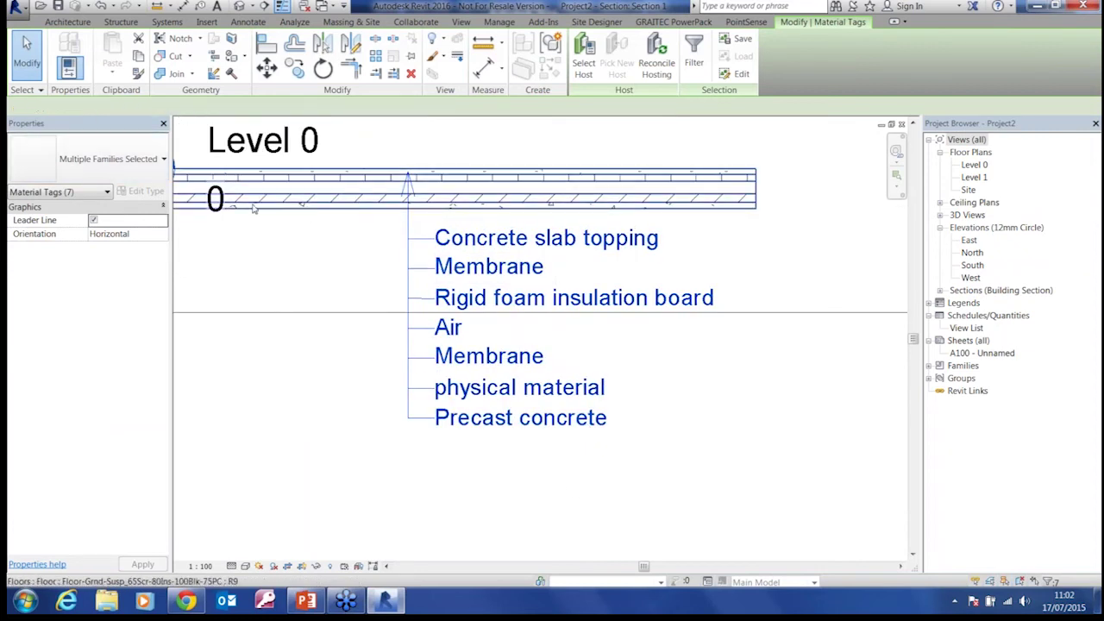
left_click(304, 198)
left_click(332, 431)
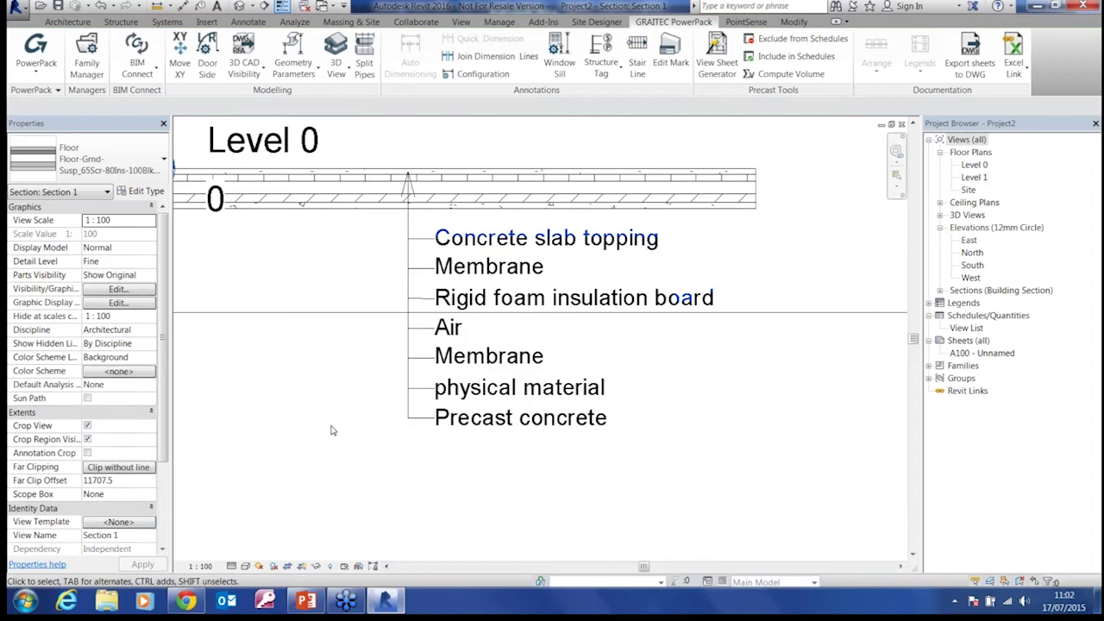
scroll(331, 431, "down", 4)
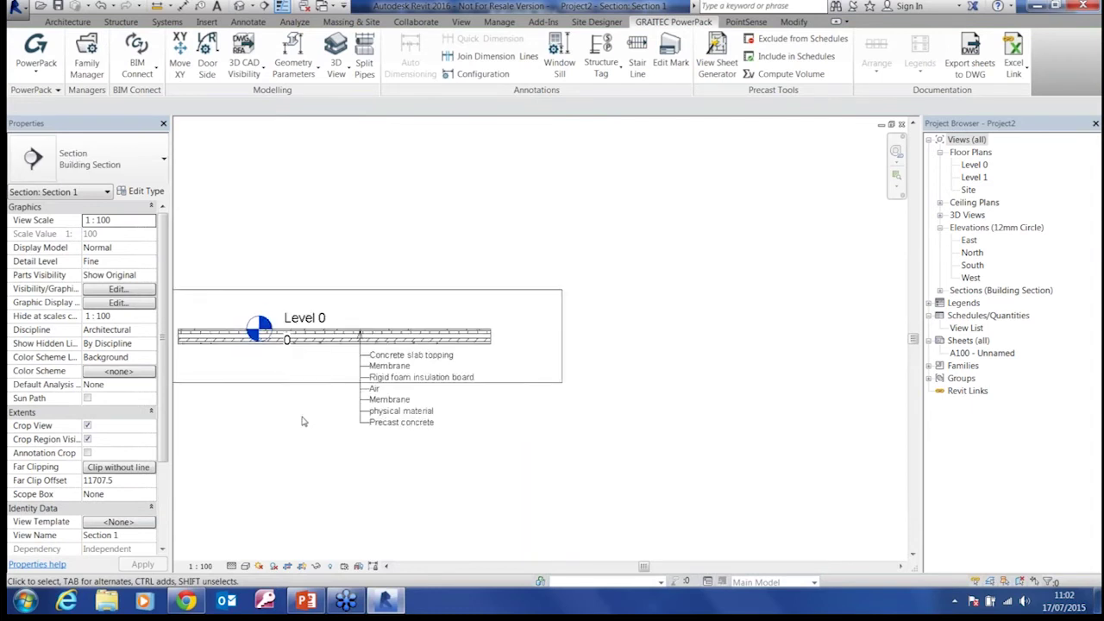
middle_click_drag(301, 419, 471, 365)
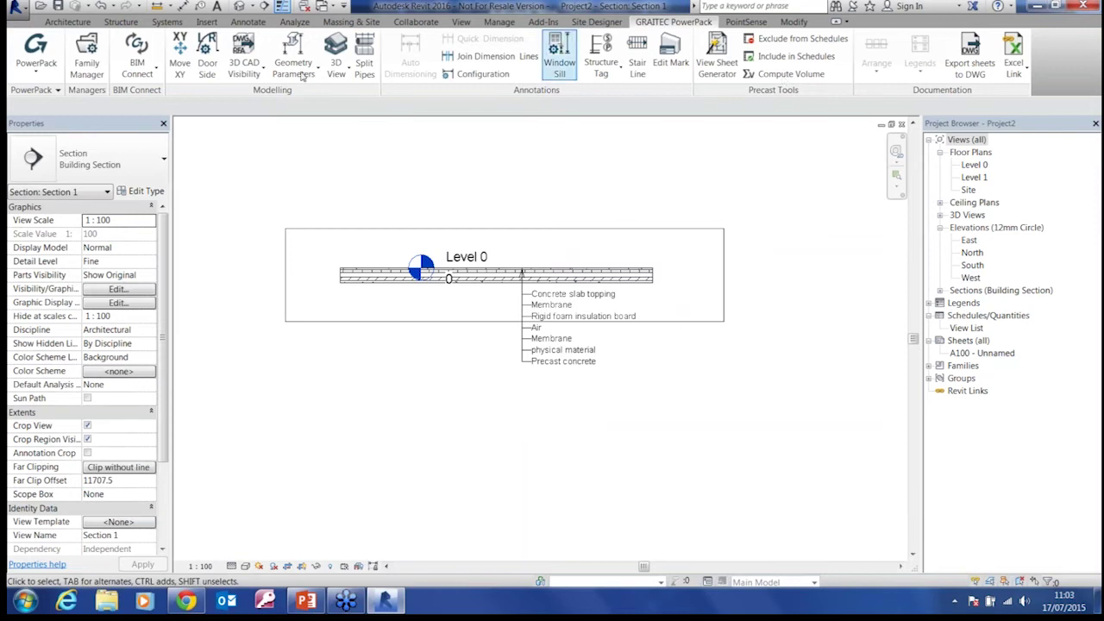
Step: Close the Project2 floor project without saving and return to the Office Block Architects 2016 ground floor plan
left_click(15, 9)
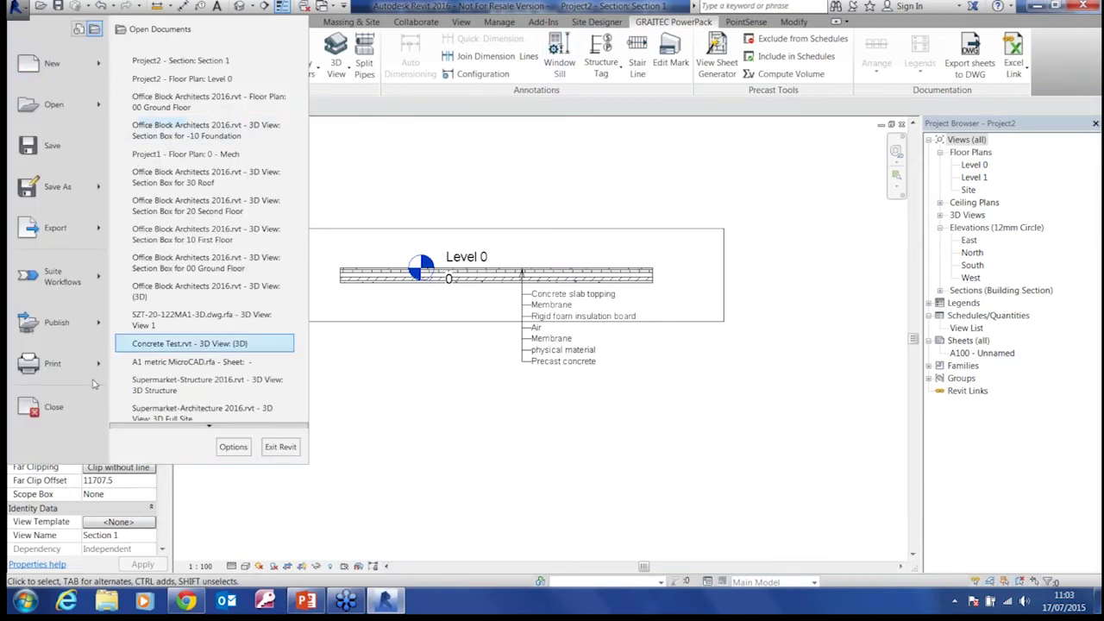
left_click(34, 418)
left_click(597, 302)
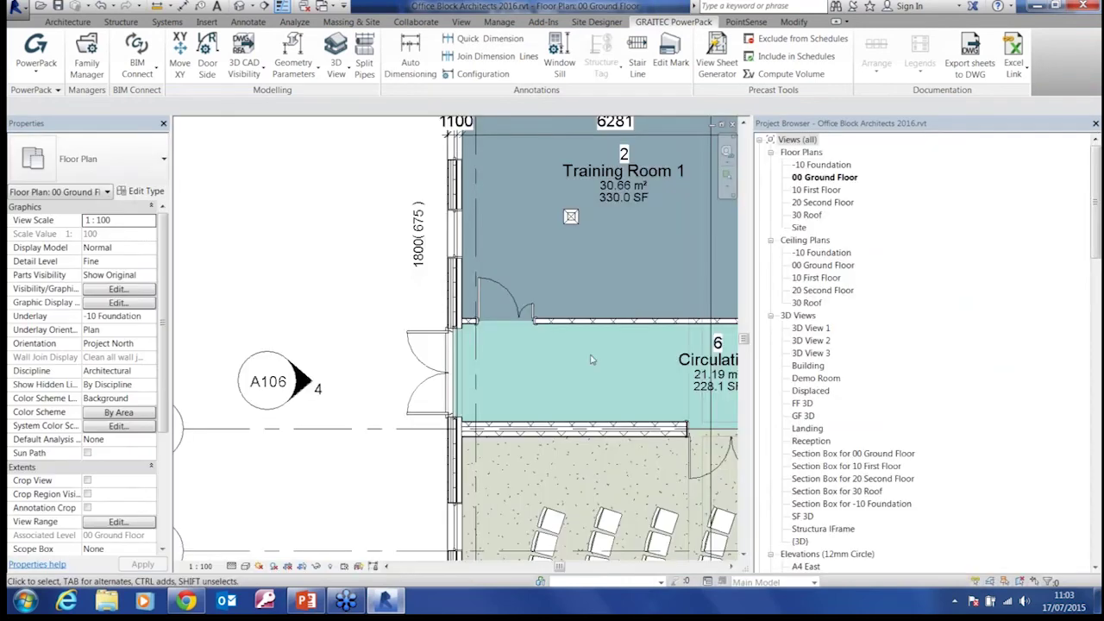
Step: Add stair lines to the L-shaped Reception staircase on the 00 Ground Floor plan, check the selection's categories, and clear the selection
middle_click_drag(563, 404, 302, 198)
scroll(449, 361, "down", 2)
scroll(392, 345, "up", 2)
middle_click_drag(454, 276, 463, 325)
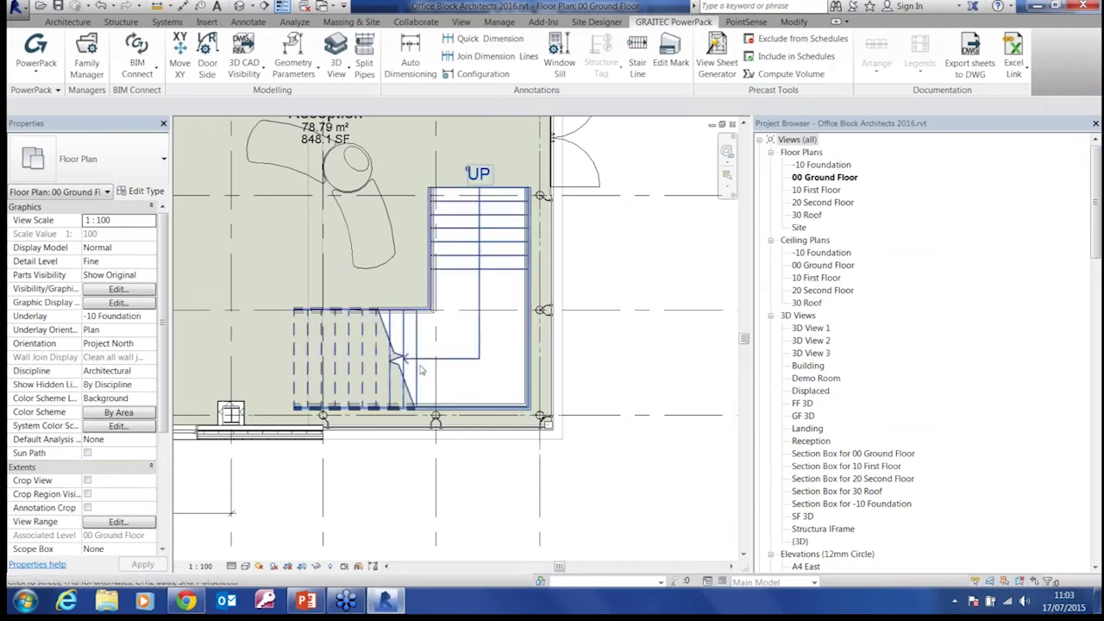
left_click(641, 50)
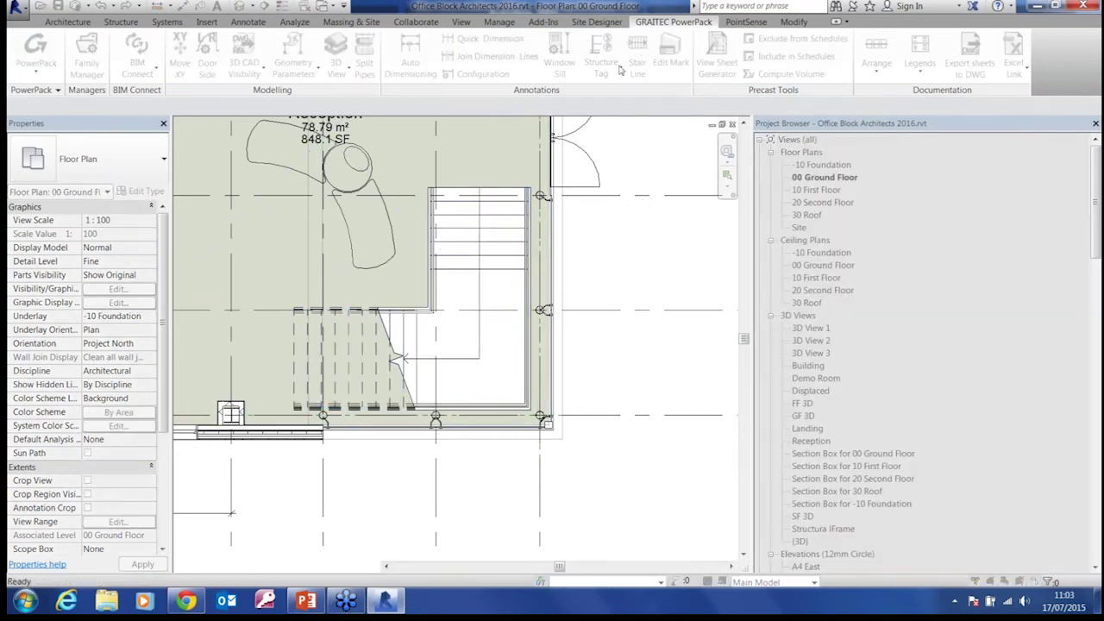
left_click_drag(505, 369, 454, 318)
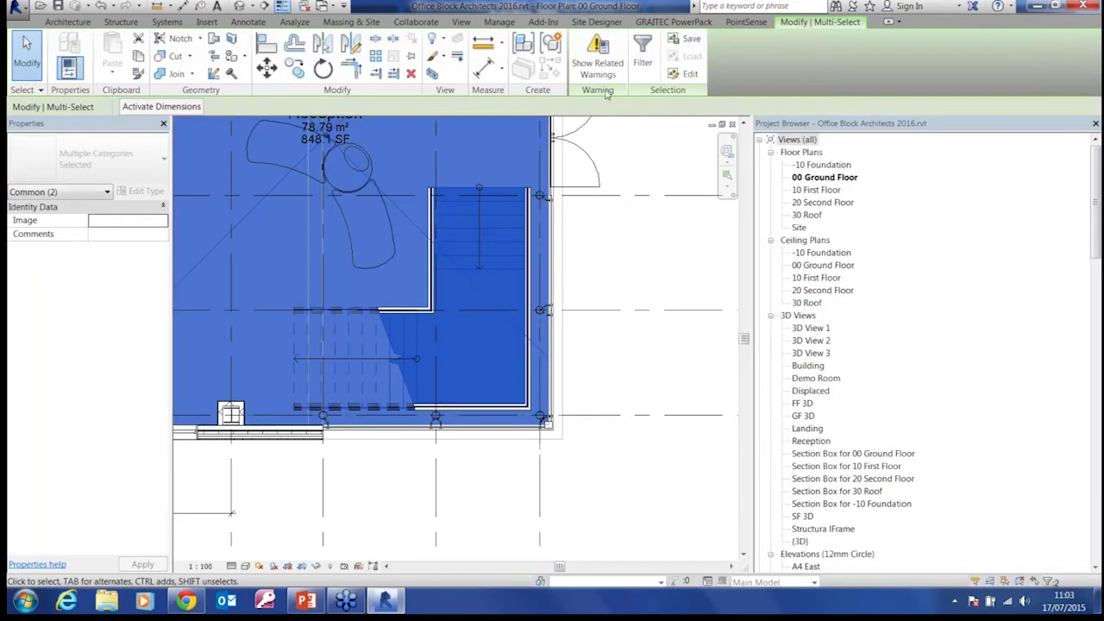
left_click(642, 53)
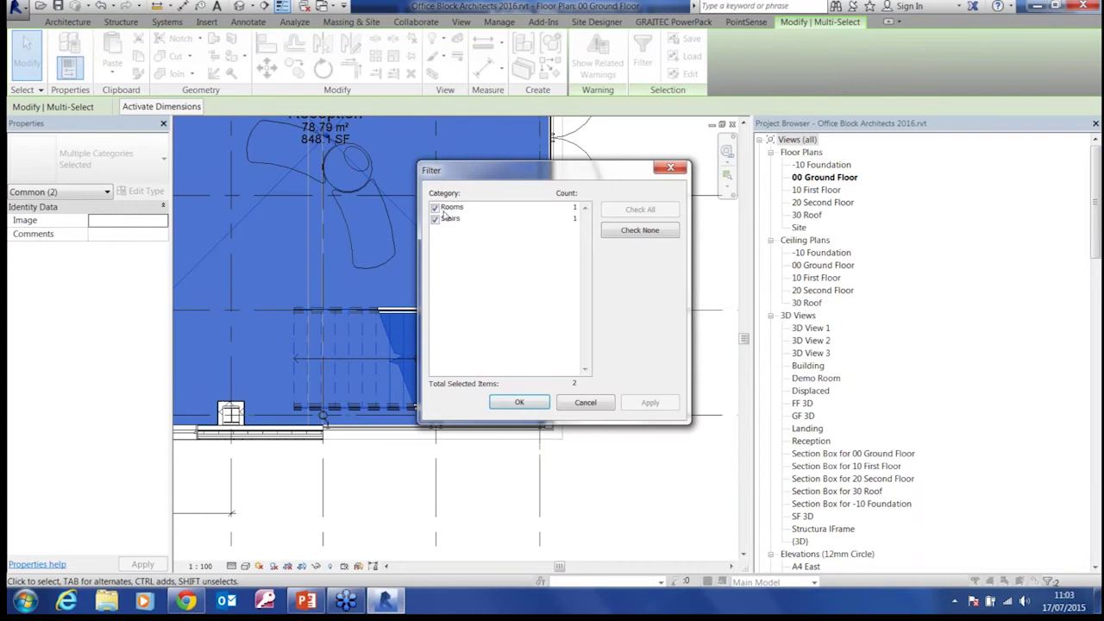
left_click(528, 403)
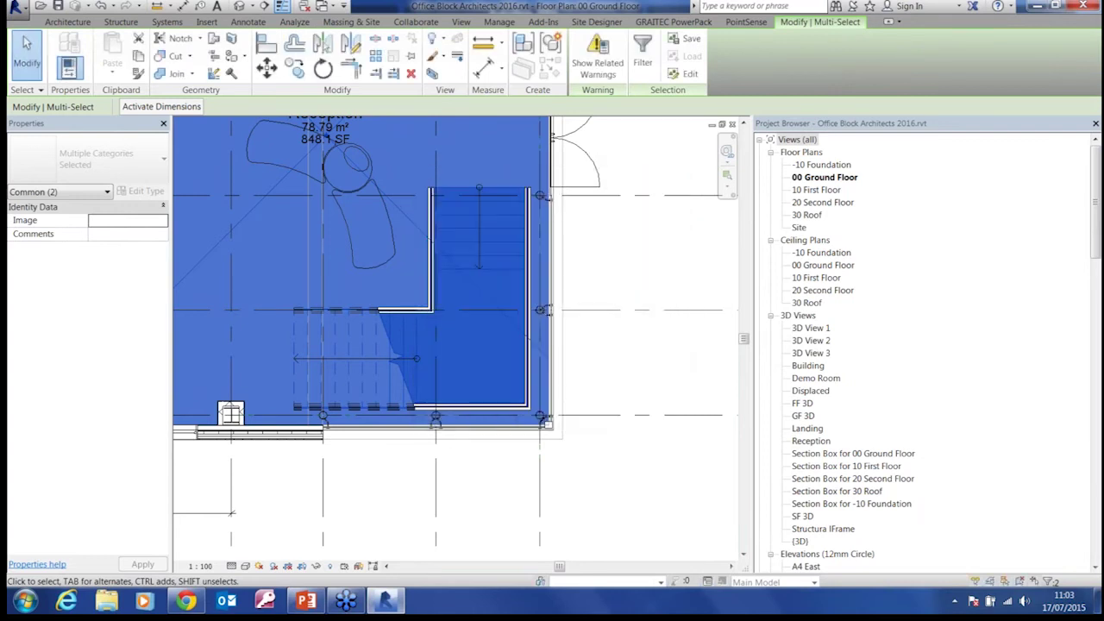
left_click(605, 296)
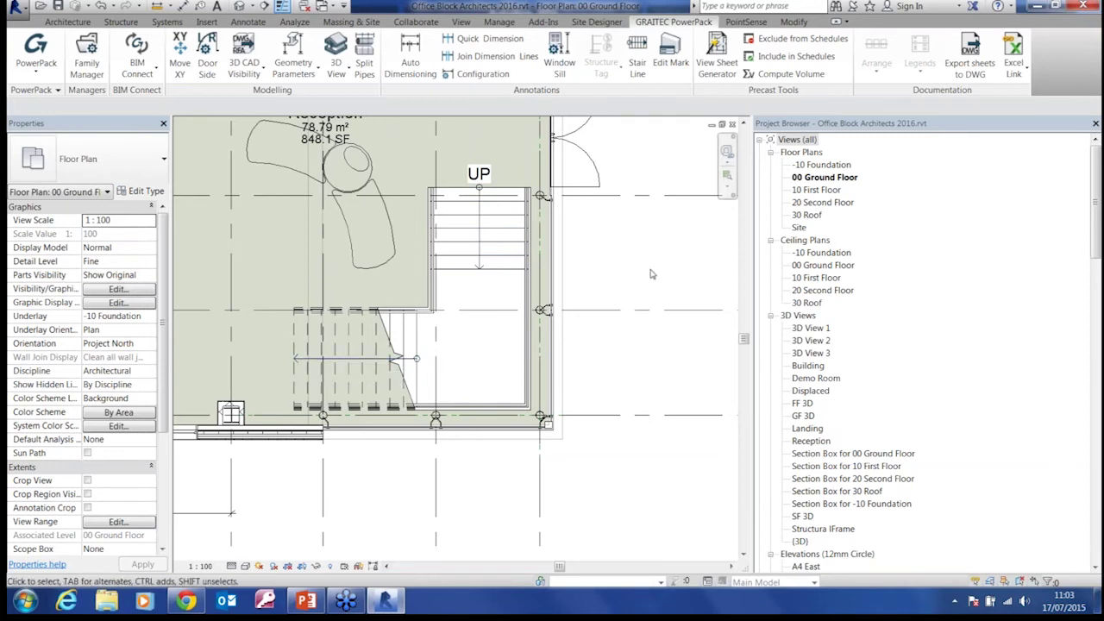
Step: Open the 10 First Floor plan and inspect the stair lines on the same L-shaped staircase
middle_click_drag(420, 265, 561, 308)
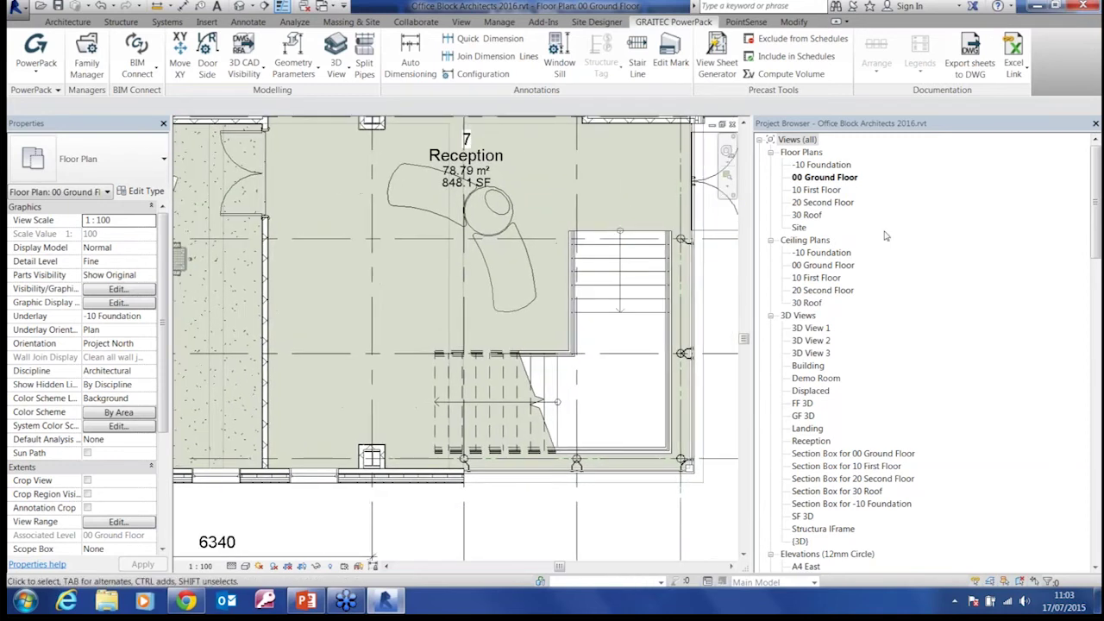
double_click(813, 192)
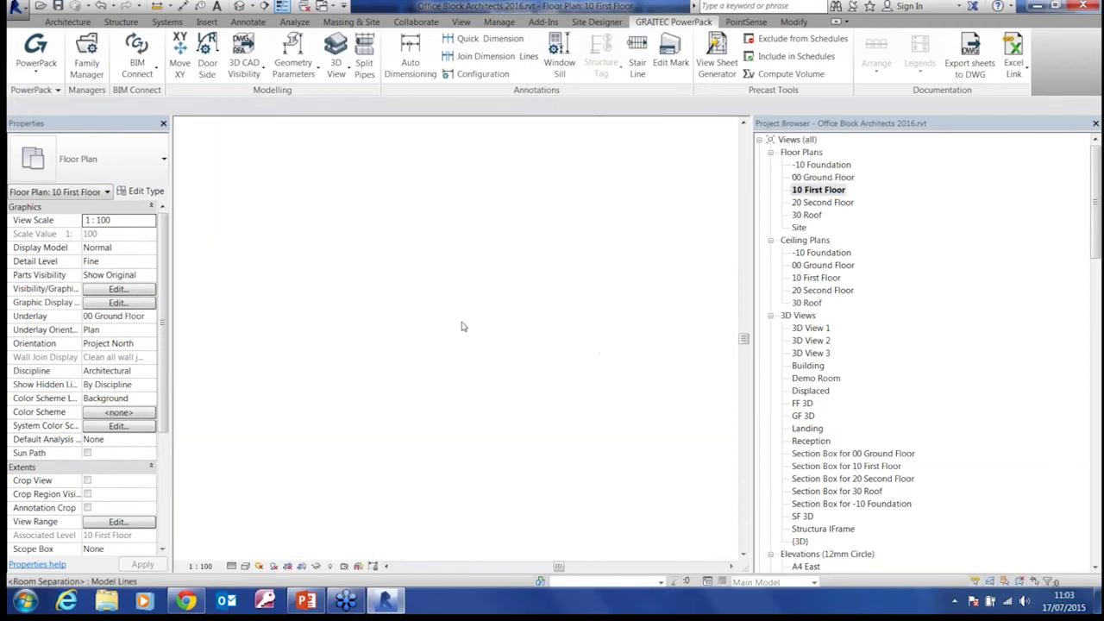
middle_click_drag(604, 482, 548, 392)
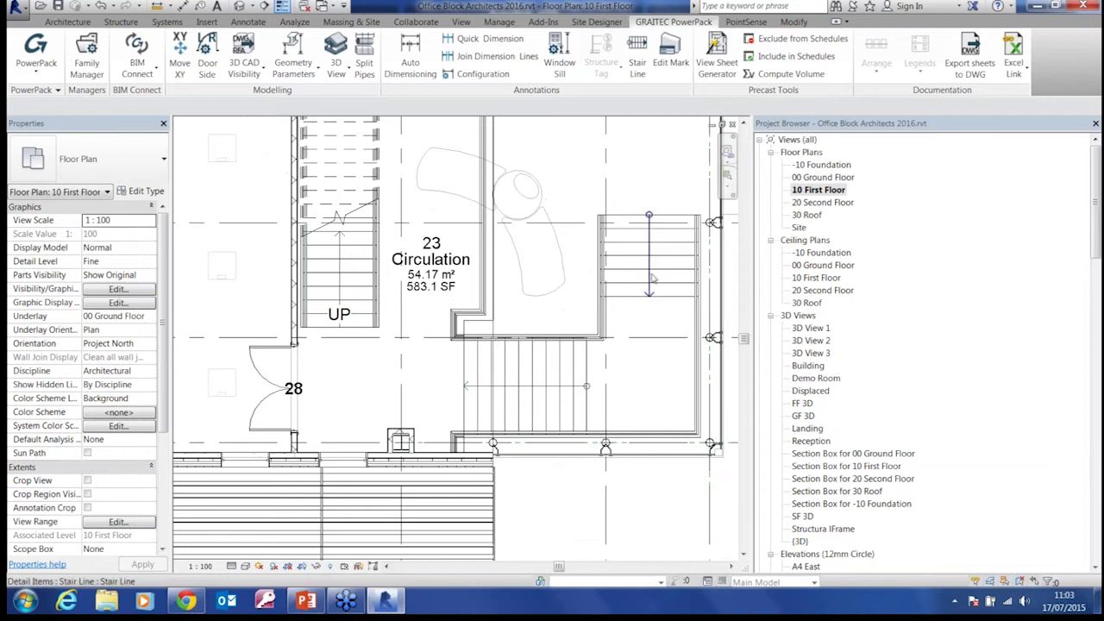
left_click(595, 408)
key("Escape")
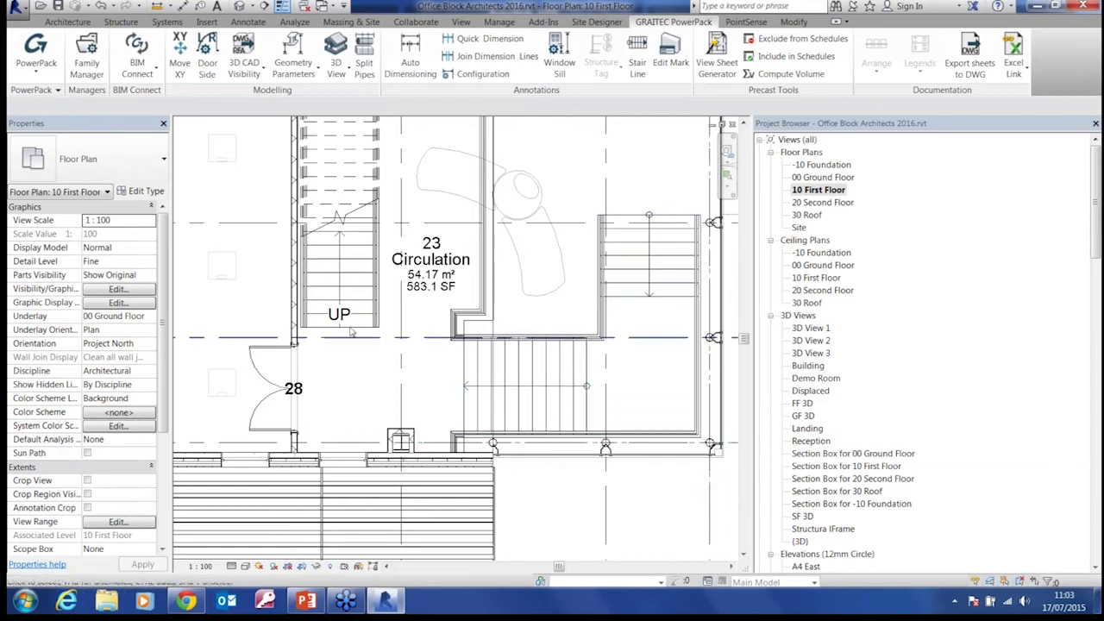
middle_click_drag(342, 266, 367, 348)
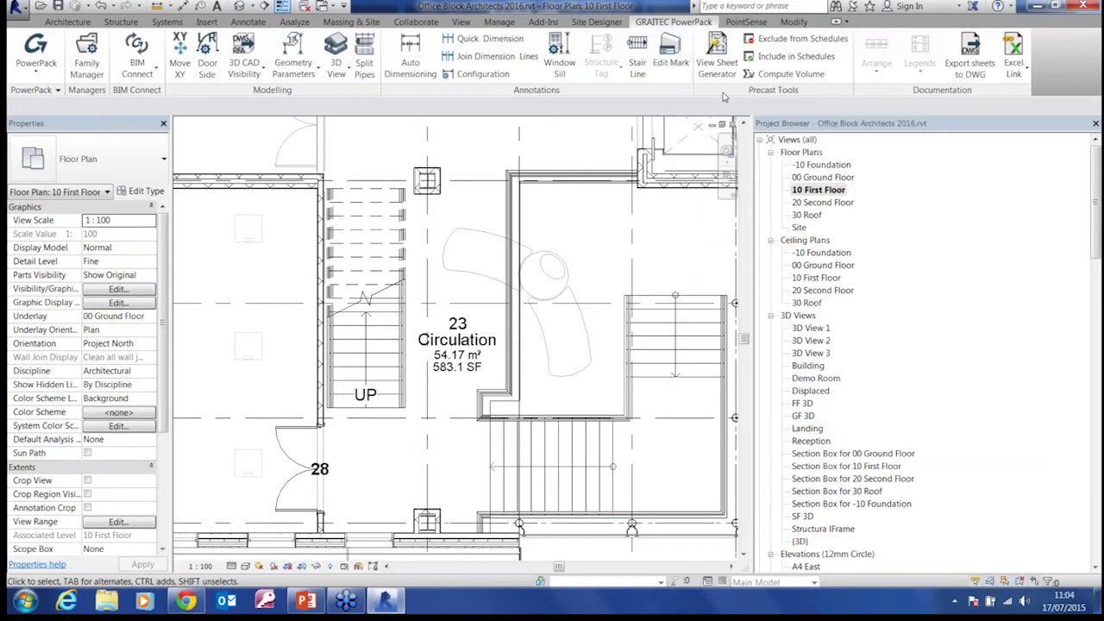
scroll(395, 162, "down", 3)
scroll(488, 324, "up", 3)
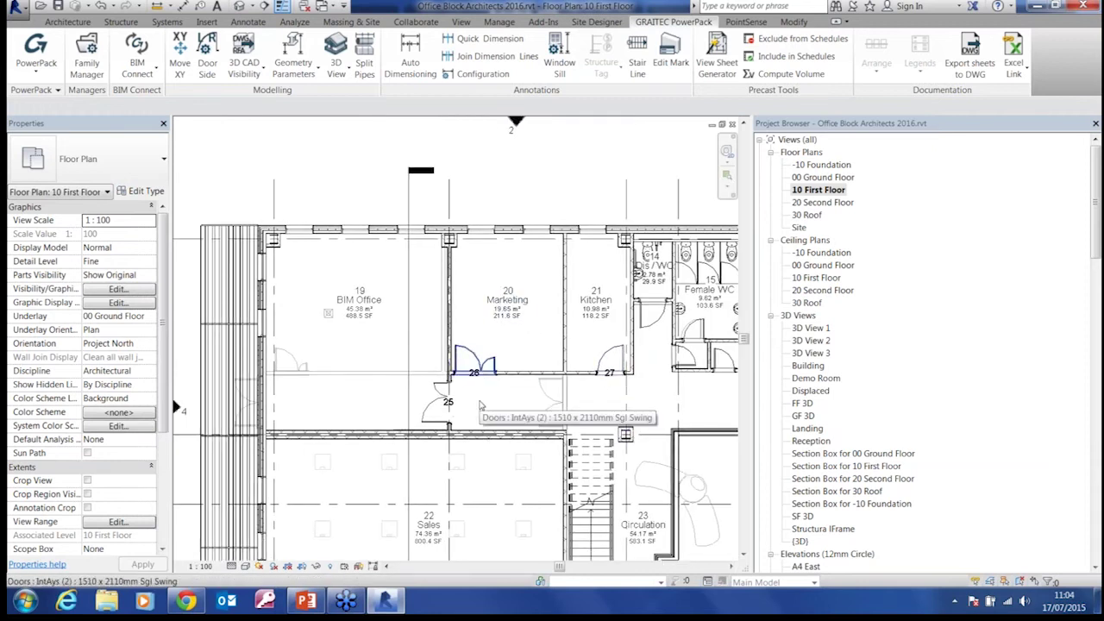
middle_click_drag(481, 405, 464, 358)
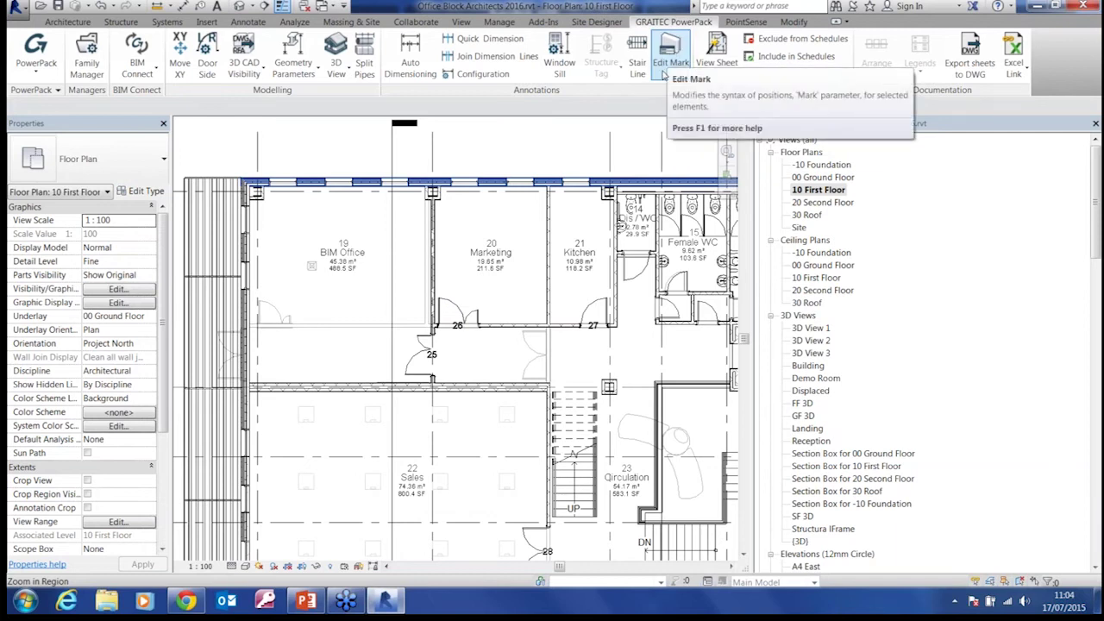
Step: Try to edit the Mark of the exterior facade wall running along the BIM Office, Marketing and Kitchen rooms
left_click(665, 73)
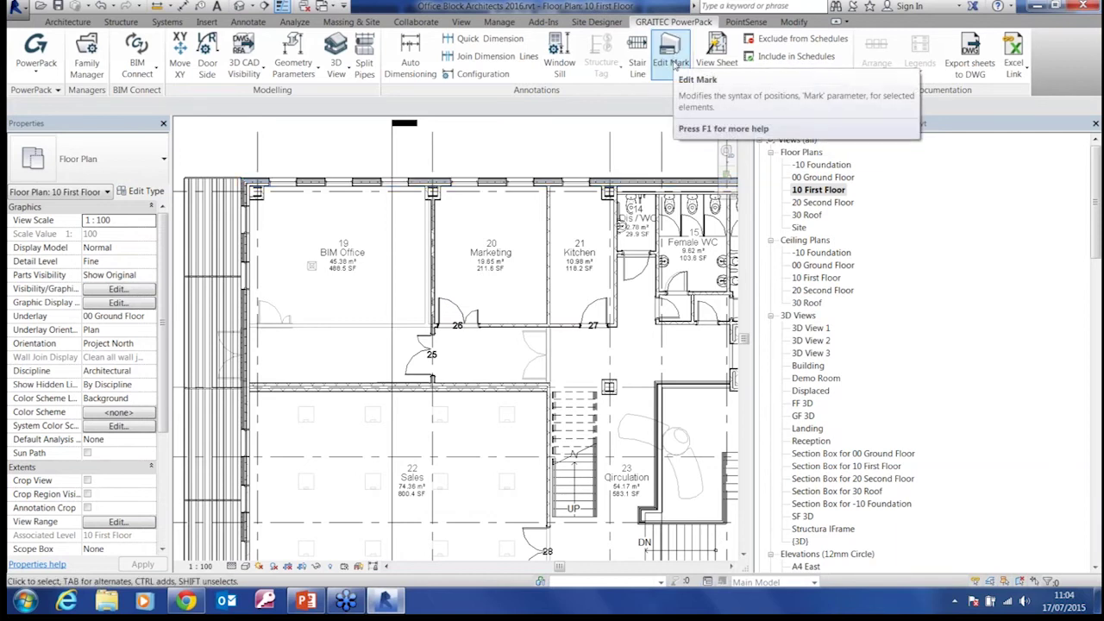
left_click(576, 182)
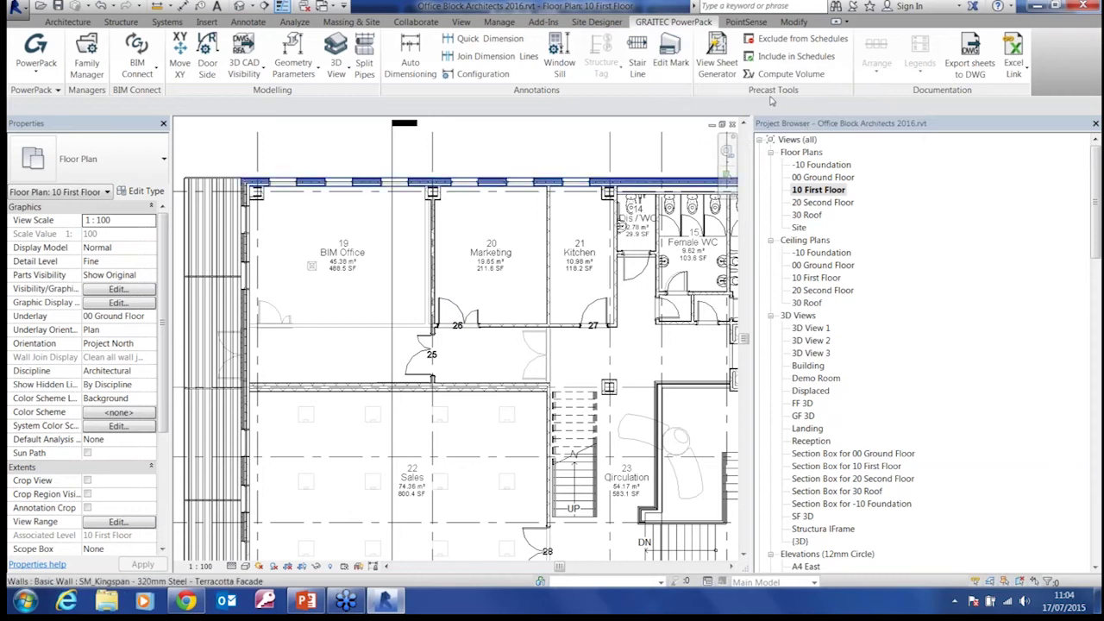
left_click(670, 56)
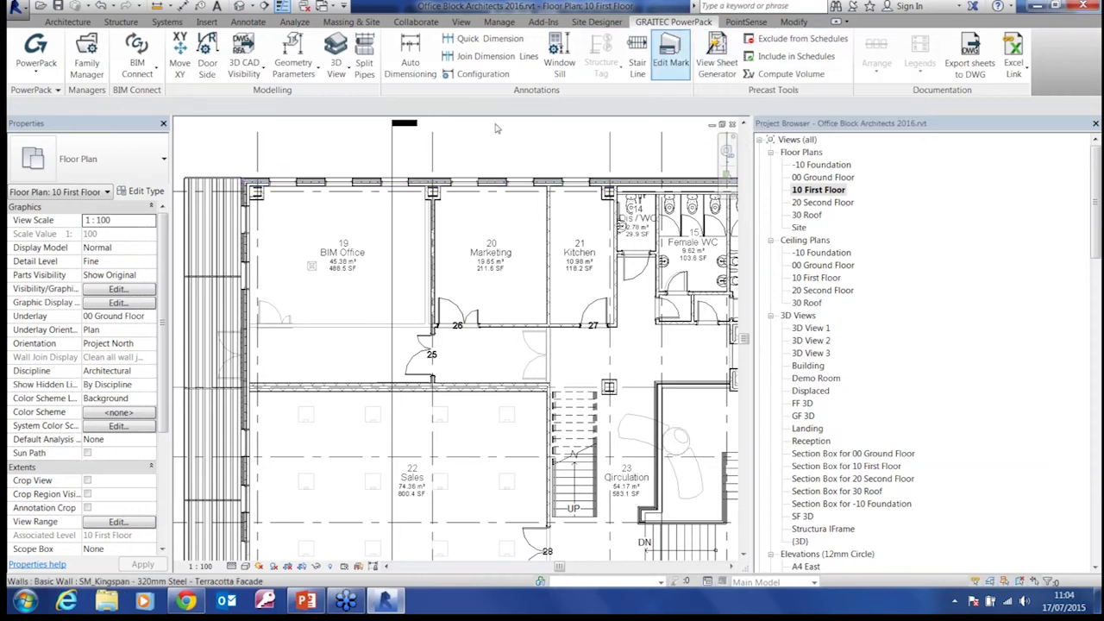
Step: Switch to the open {3D} view of Concrete Test.rvt and show the concrete frame from a raised angle
left_click(15, 6)
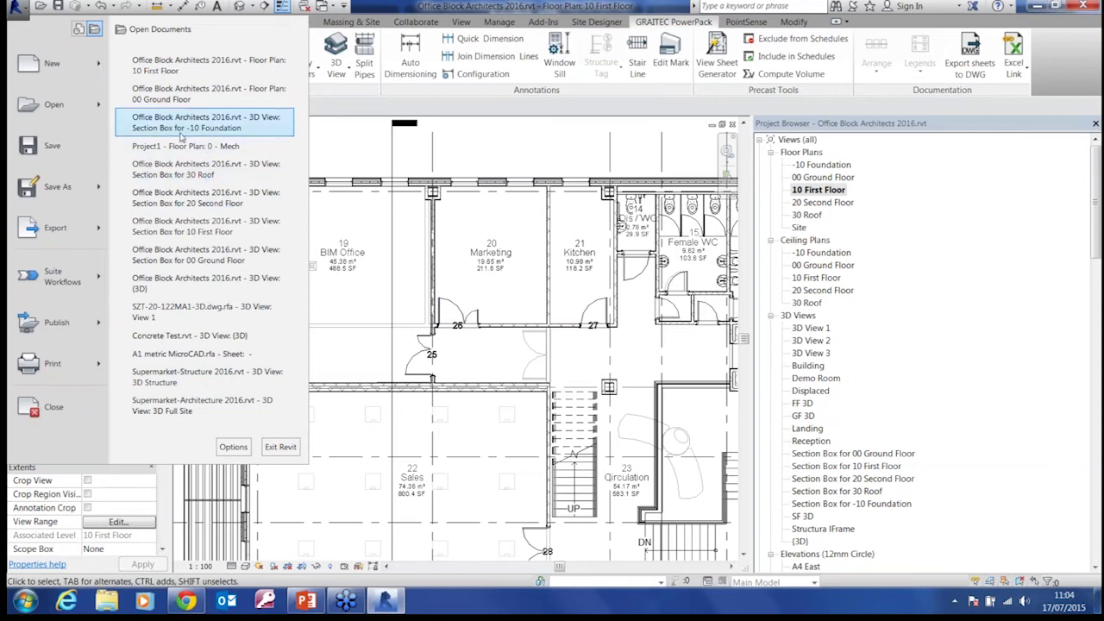
left_click(190, 336)
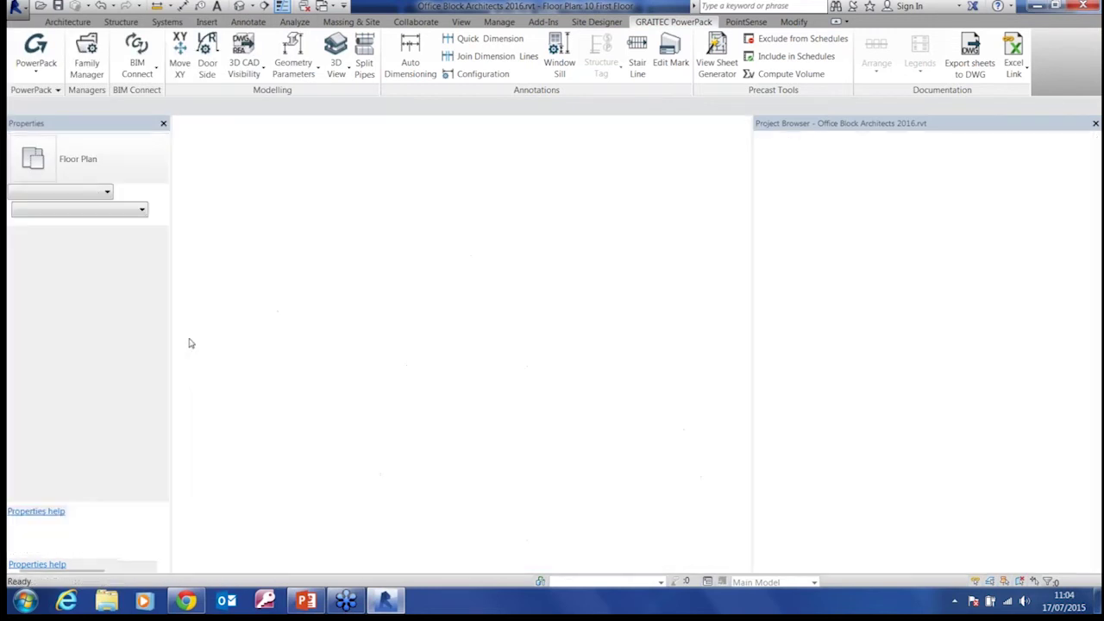
middle_click_drag(565, 465, 545, 425, "shift")
middle_click_drag(529, 466, 519, 388, "shift")
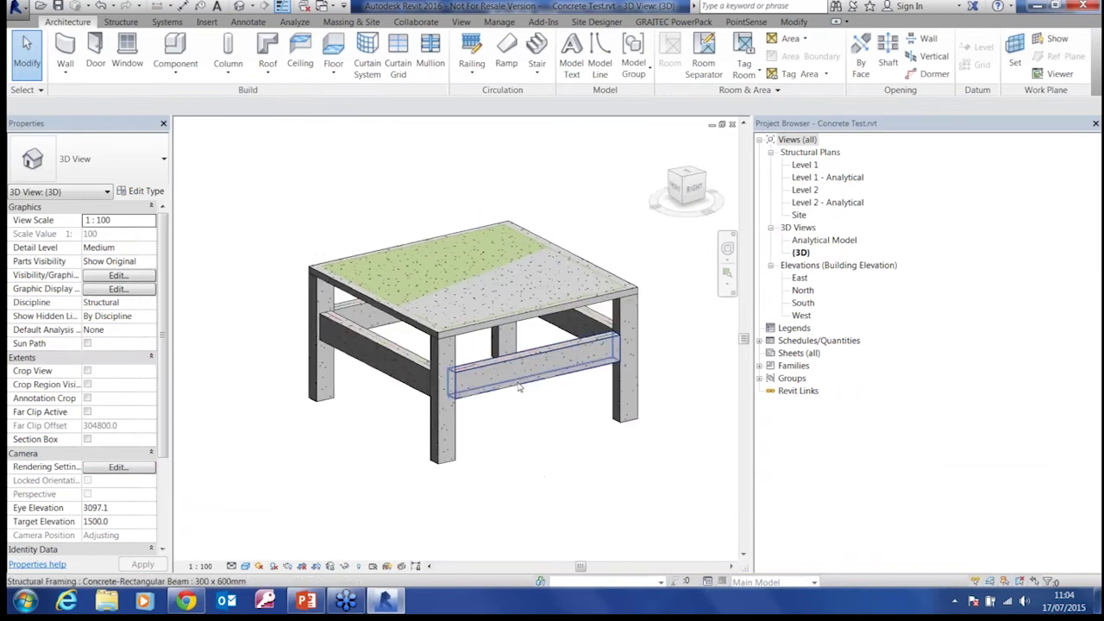
Step: Inspect the front concrete beam and its supporting columns by selecting them one at a time
left_click(519, 388)
left_click(451, 430)
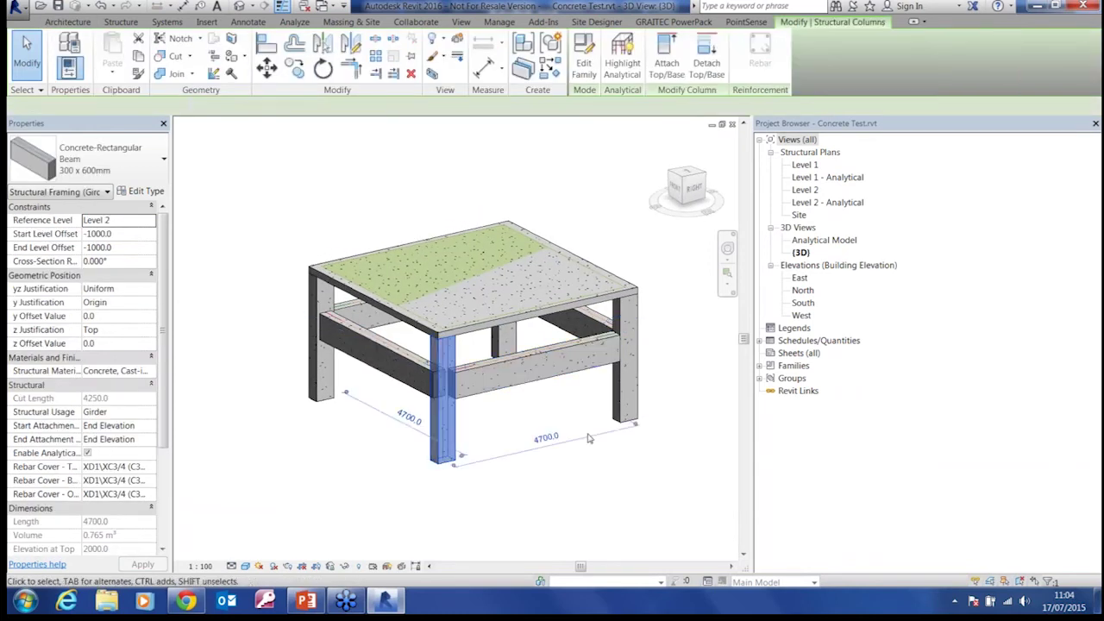
left_click(624, 406)
left_click(549, 380)
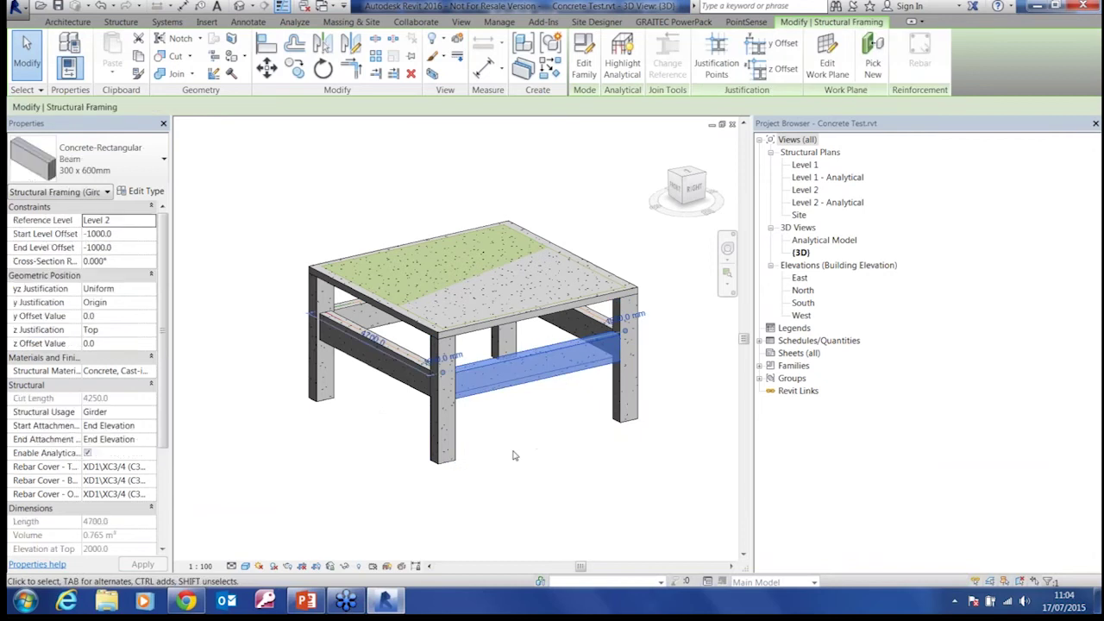
Step: Select the whole concrete structure and filter out the analytical beams, analytical columns and analytical foundation slabs
scroll(500, 430, "down", 2)
left_click_drag(307, 226, 645, 488)
left_click(584, 53)
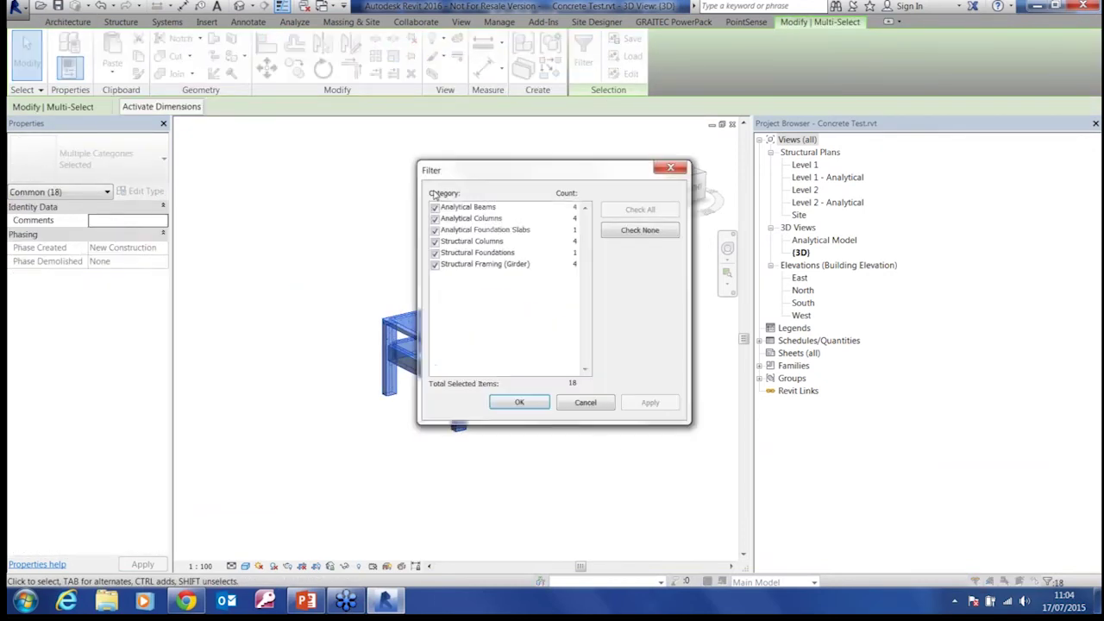
left_click(435, 207)
left_click(435, 218)
left_click(435, 230)
left_click(521, 402)
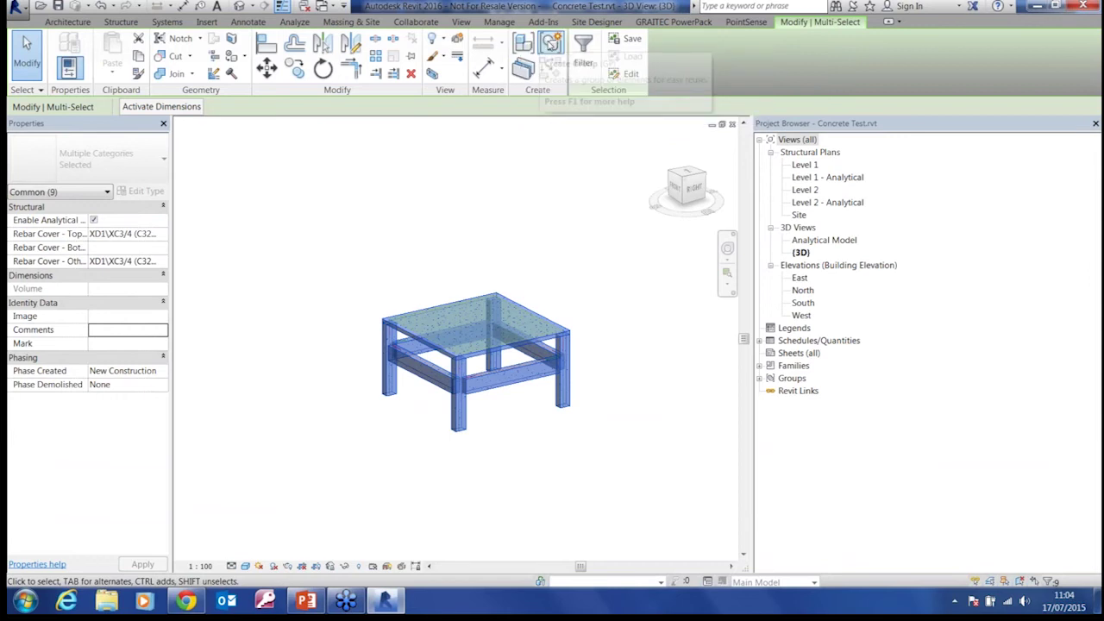
Step: Create an assembly from the selected structural elements and list it under the project's assemblies
left_click(523, 44)
left_click(576, 350)
left_click(759, 403)
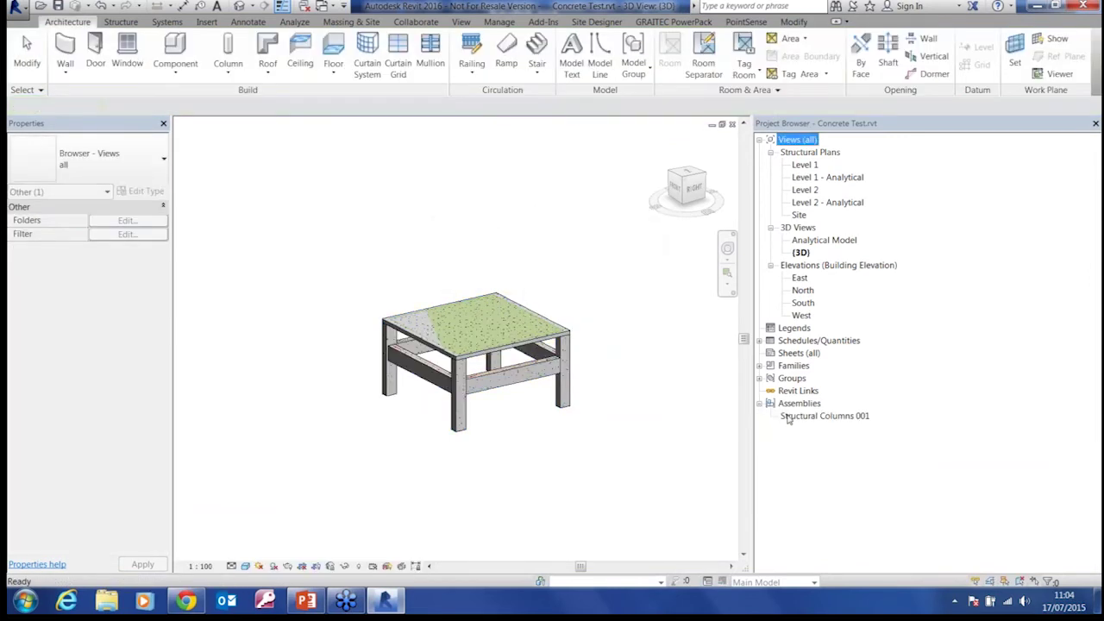
Step: Select the new concrete frame assembly and open the View Sheet Generator for it
left_click(559, 353)
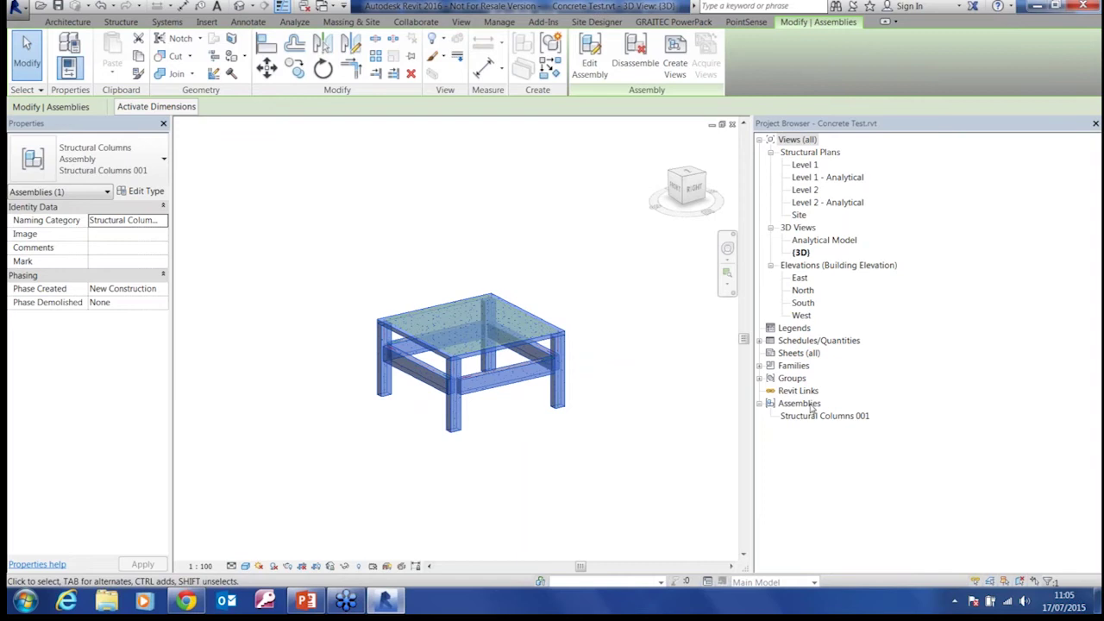
left_click(663, 258)
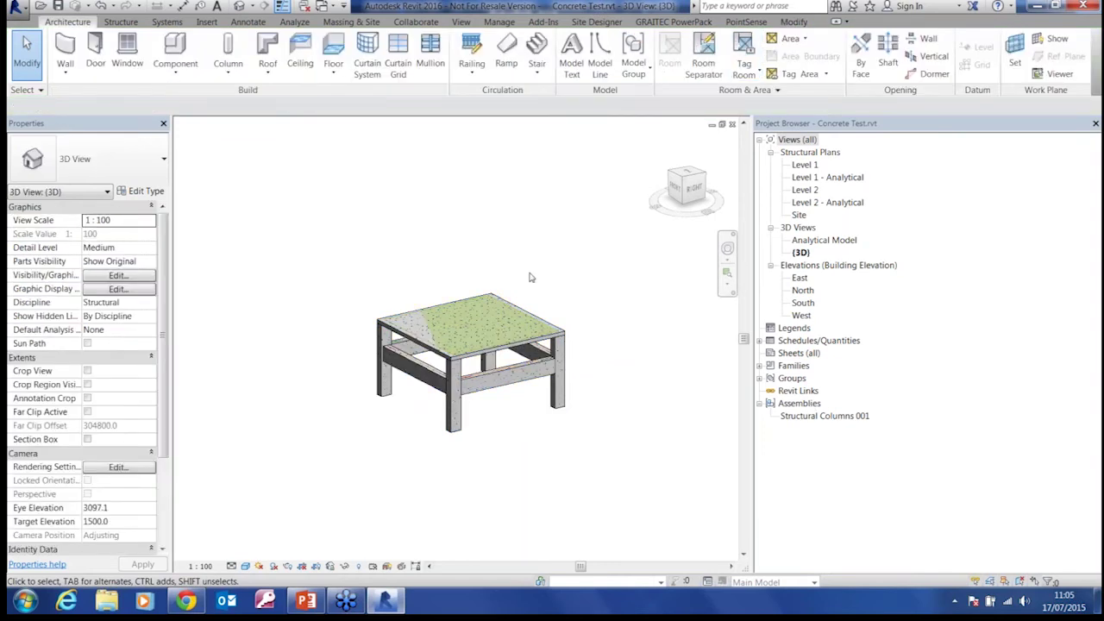
left_click(556, 348)
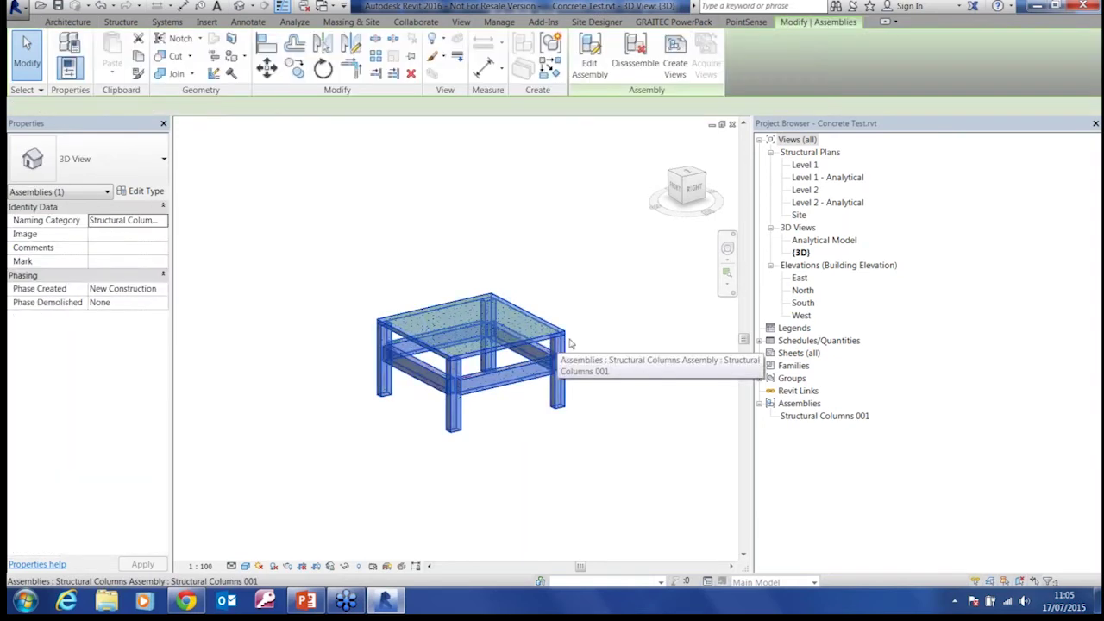
left_click(690, 22)
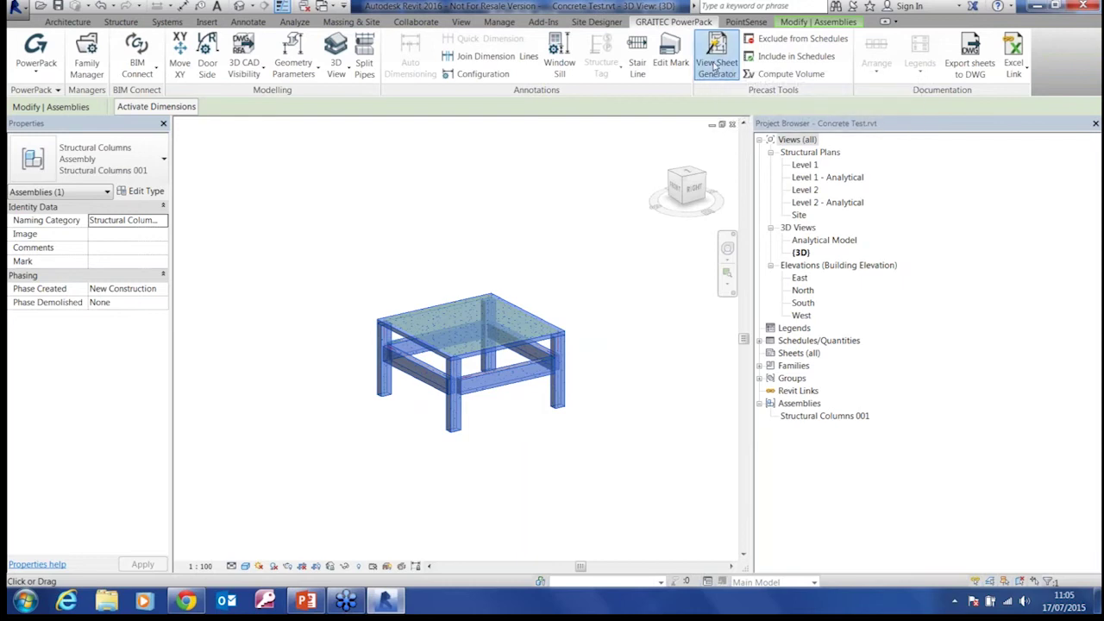
left_click_drag(523, 38, 481, 97)
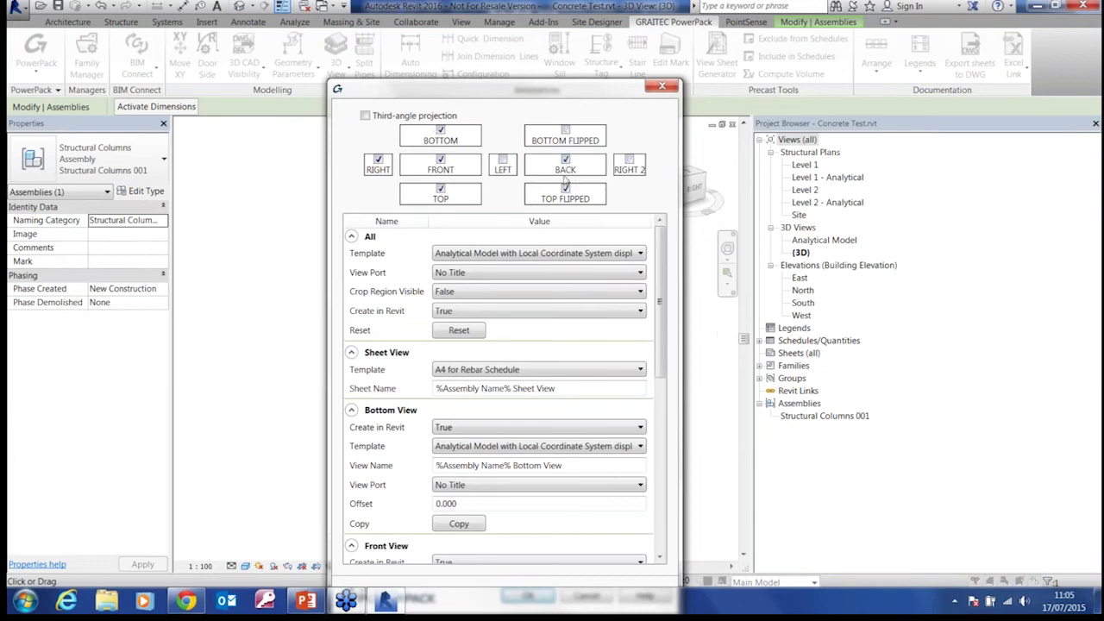
Step: Exclude the Back and Top Flipped views and set the Sheet View template to A1 metric
left_click(511, 369)
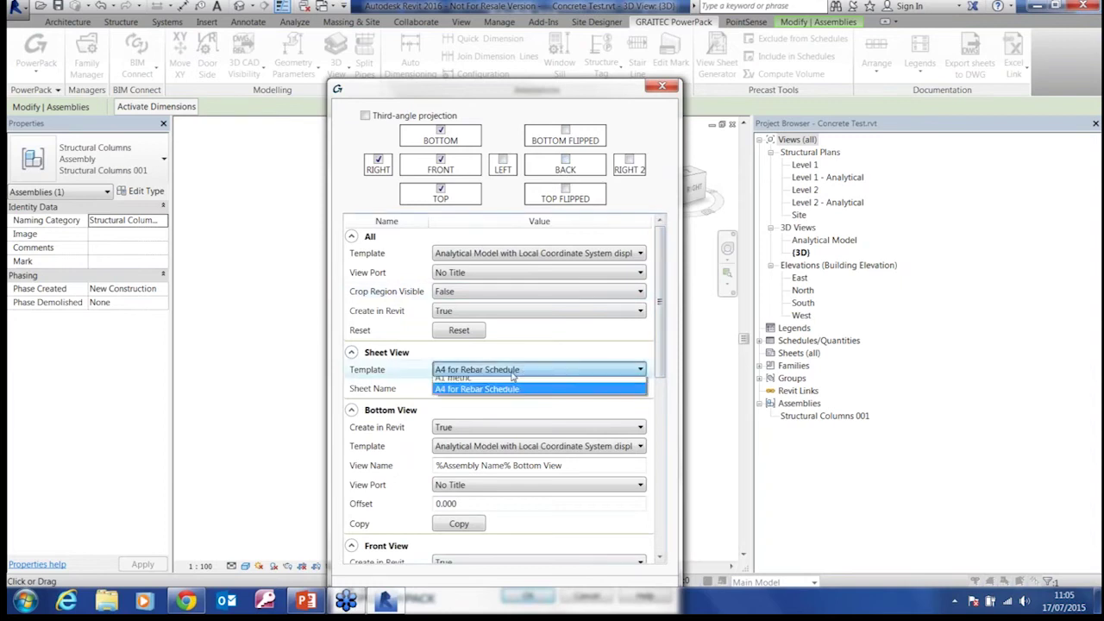
left_click(469, 385)
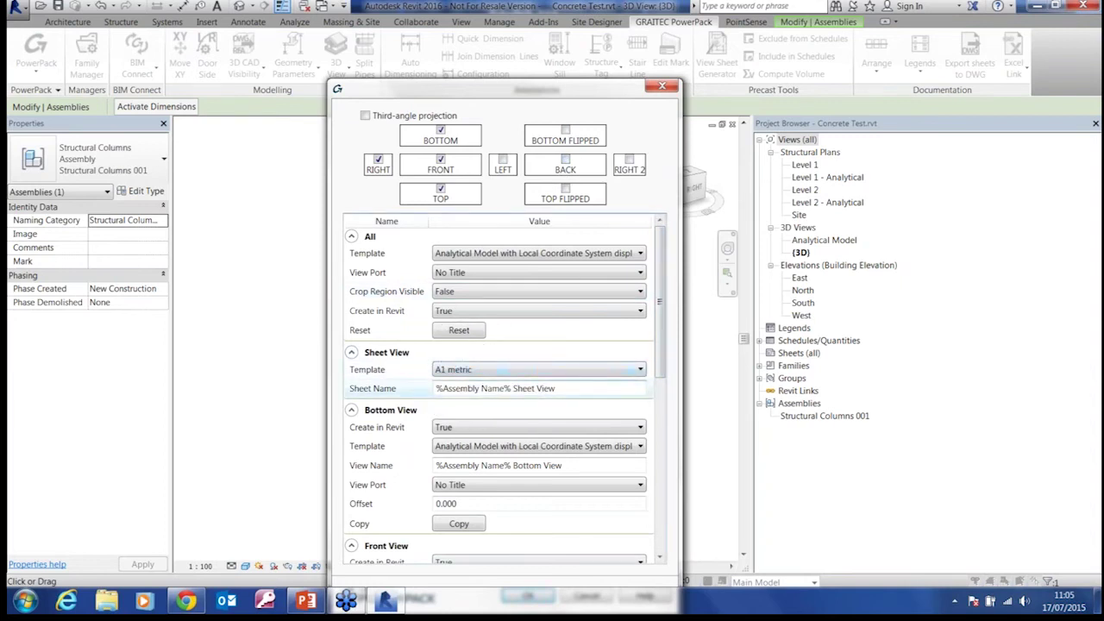
left_click(466, 390)
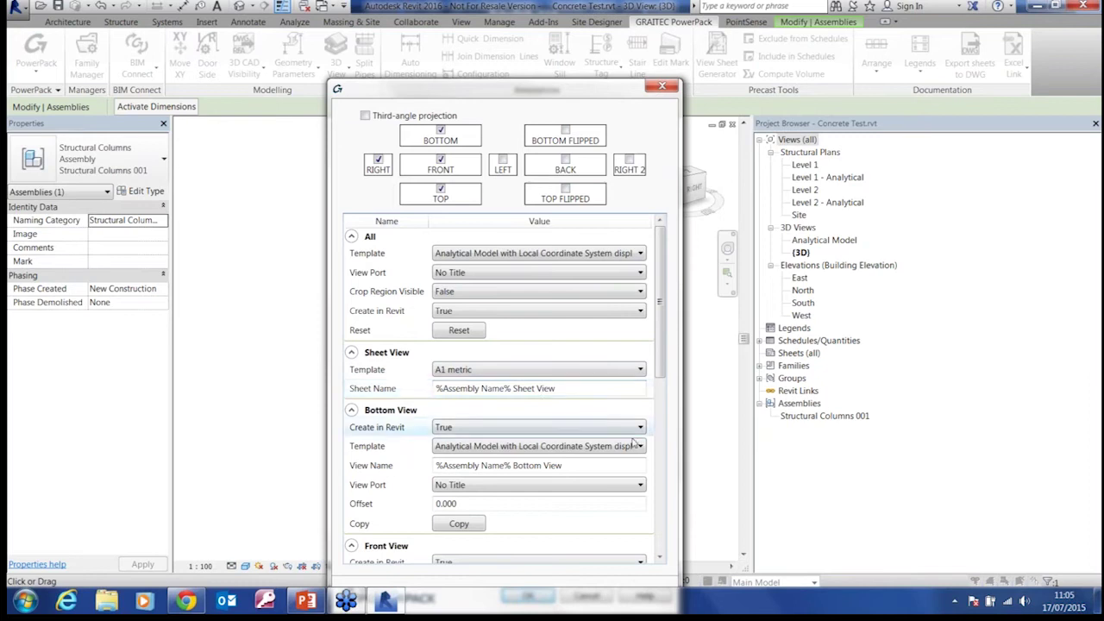
Step: Review the individual view settings and the View Port title options for all views
left_click_drag(663, 352, 664, 385)
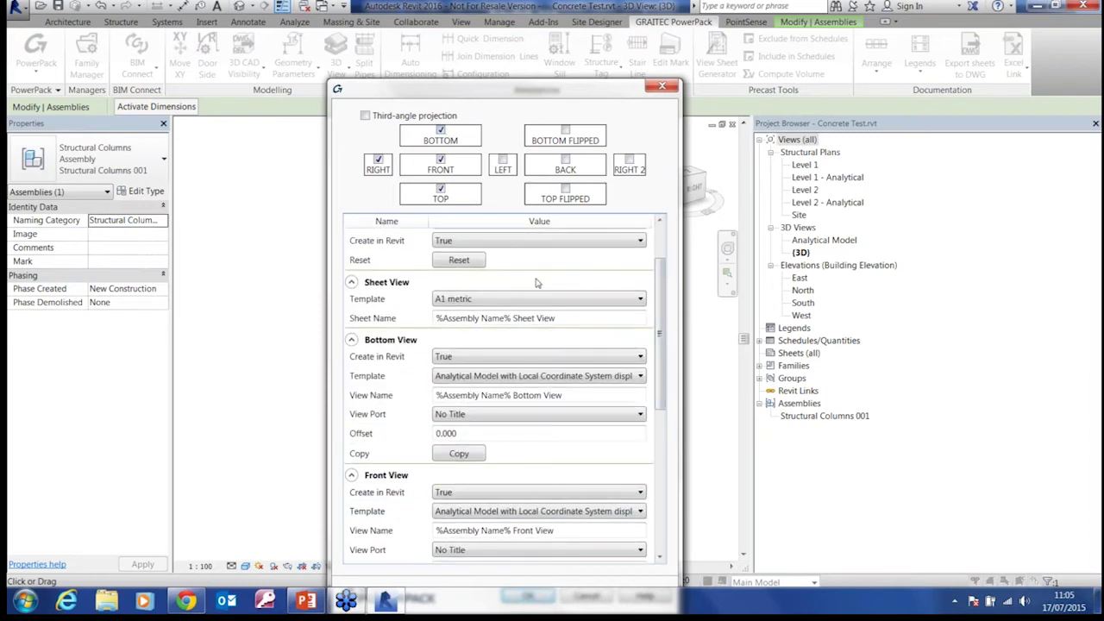
left_click_drag(664, 336, 664, 384)
left_click(471, 319)
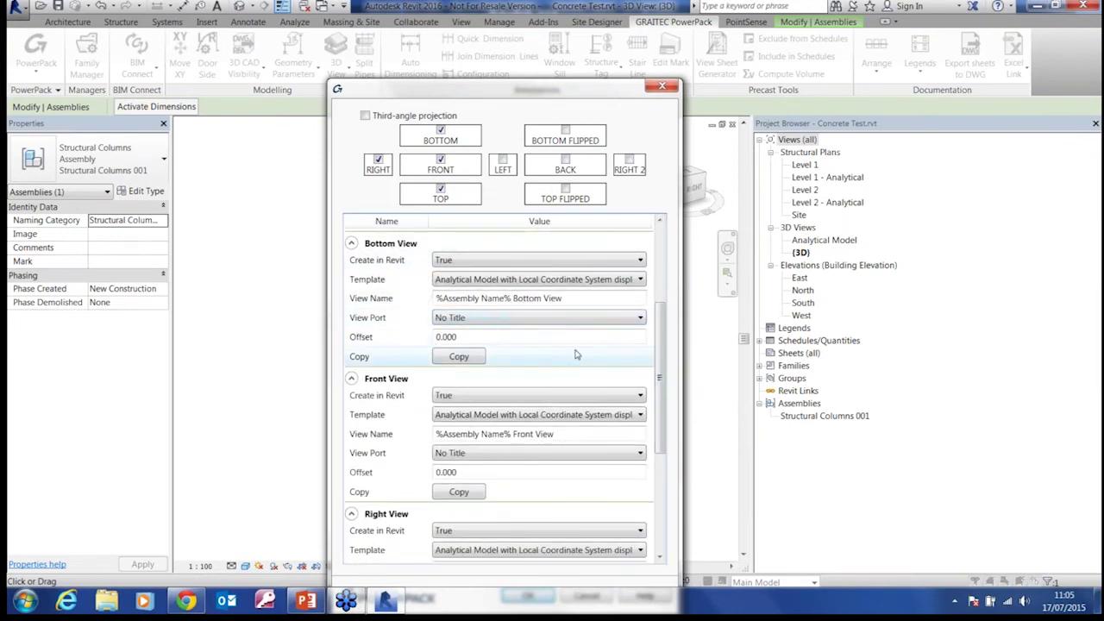
left_click_drag(662, 368, 662, 291)
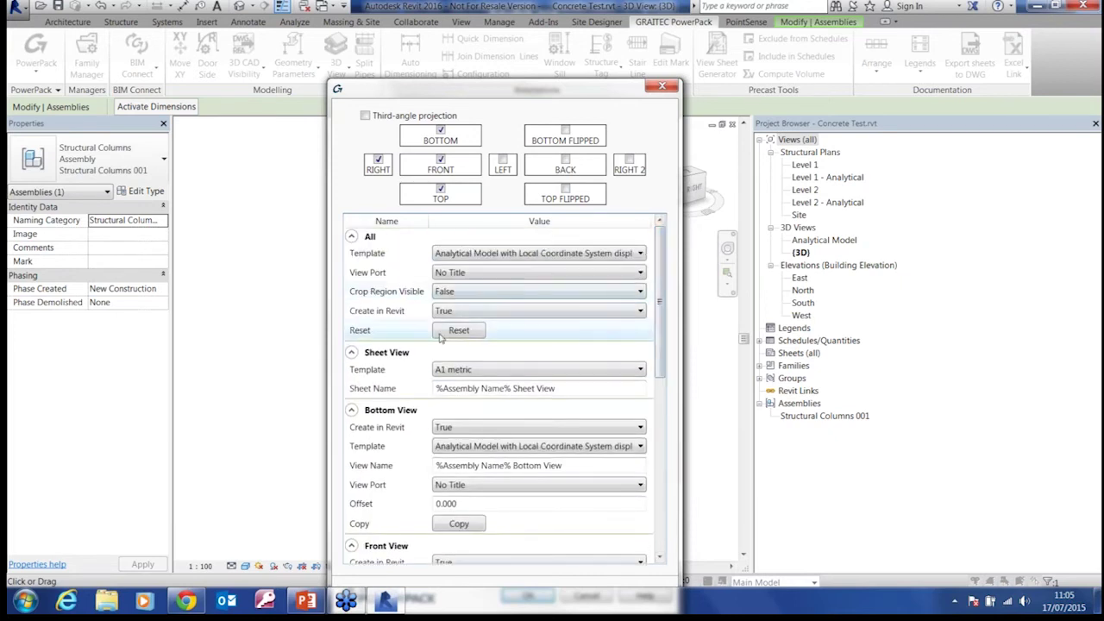
left_click(503, 272)
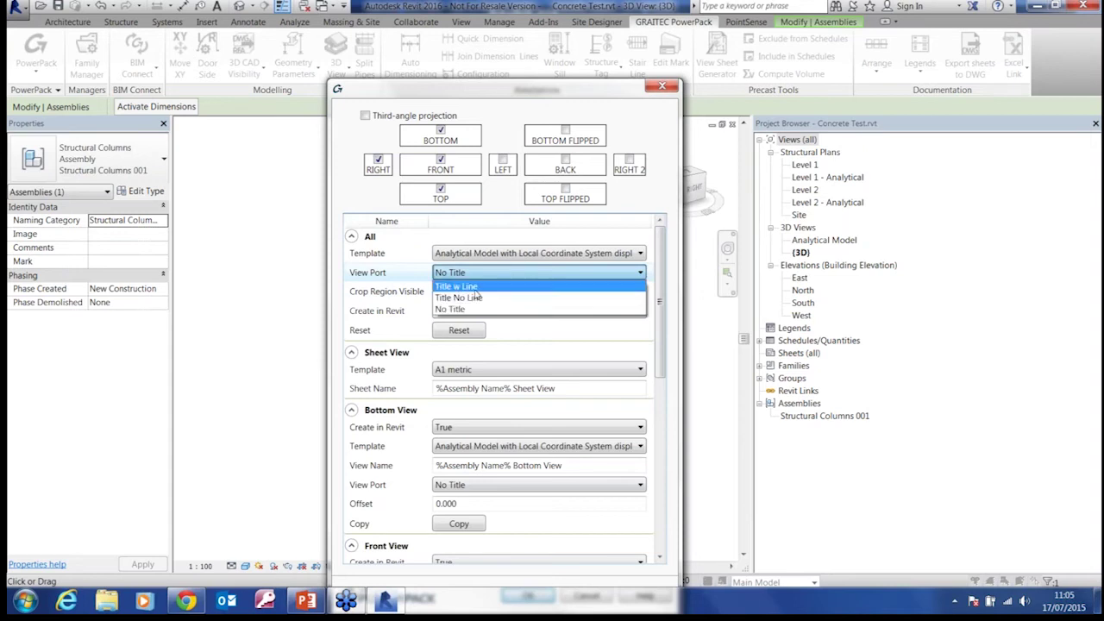
left_click(427, 242)
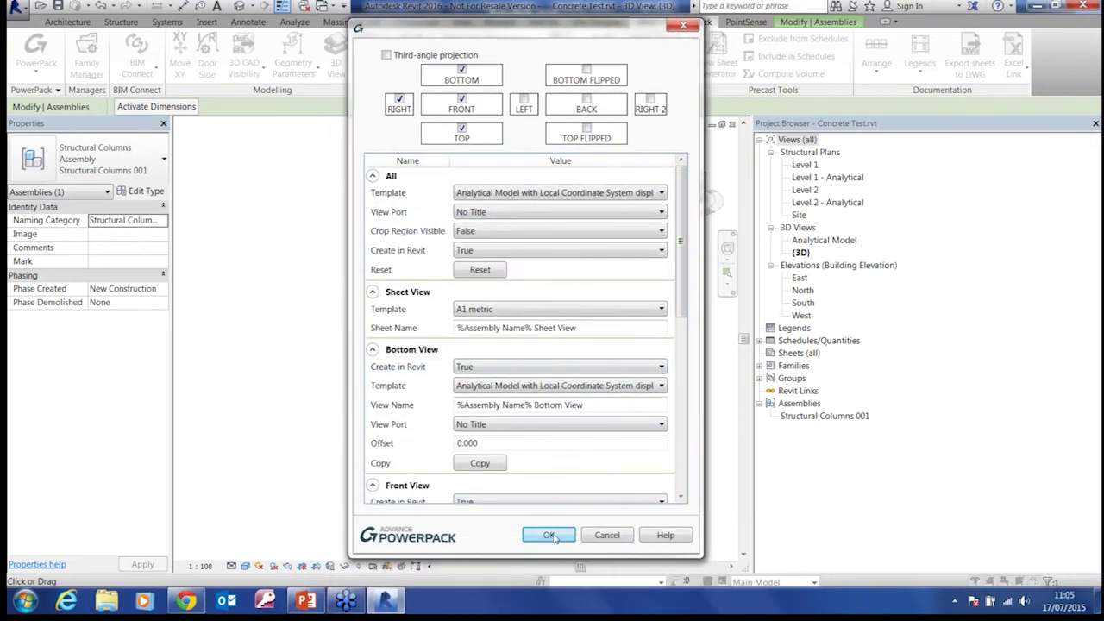
Step: Generate the assembly's views on a sheet, and open that sheet to examine the placed views
left_click(557, 601)
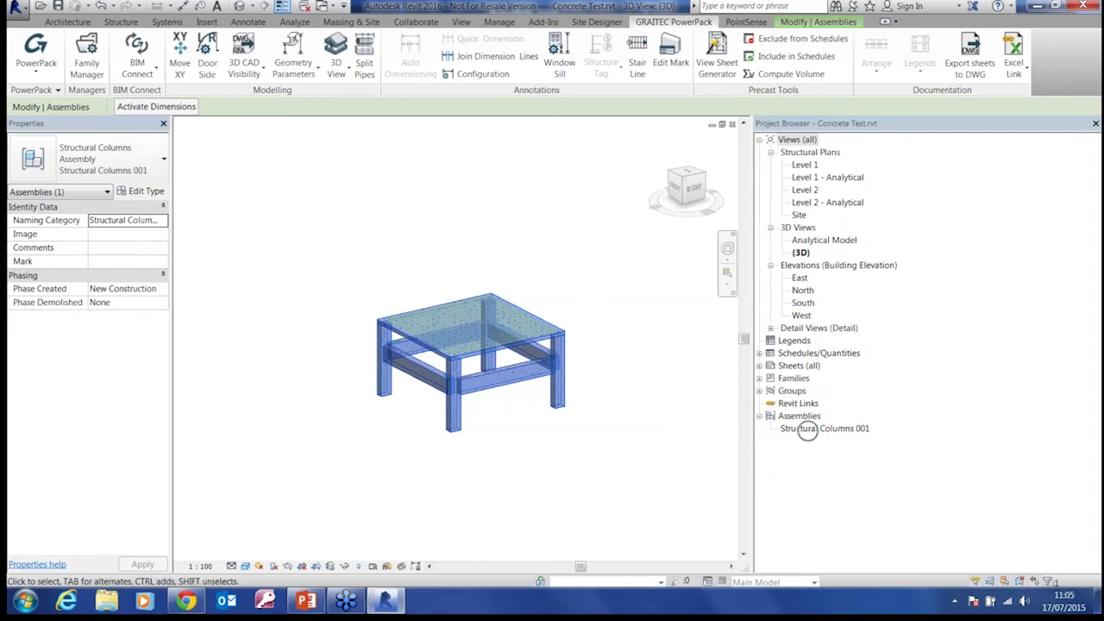
left_click(760, 366)
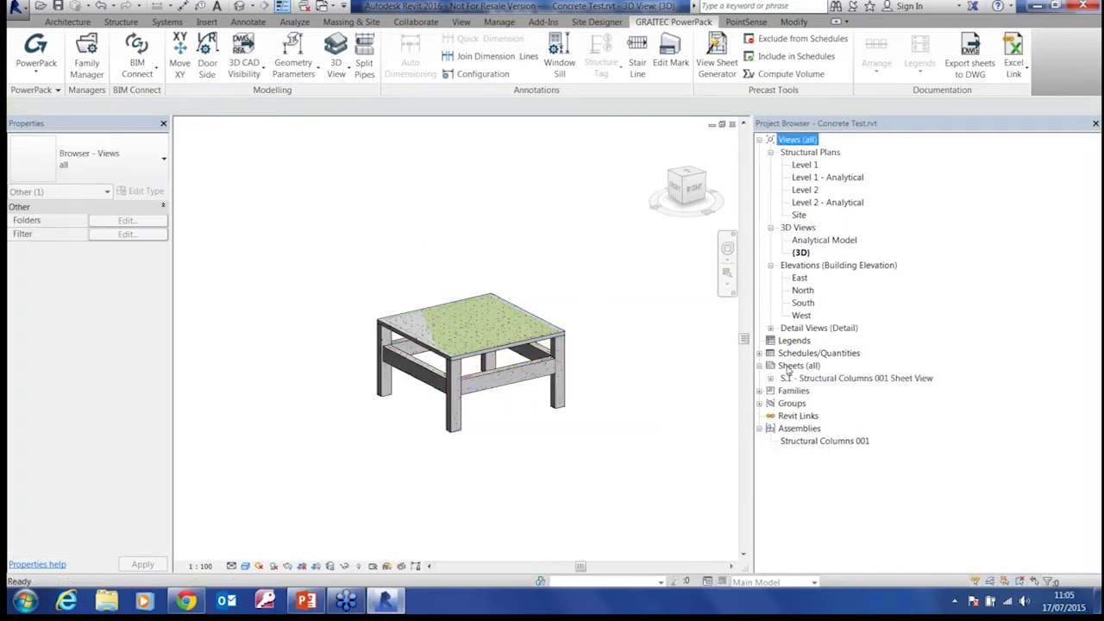
left_click(791, 367)
double_click(799, 379)
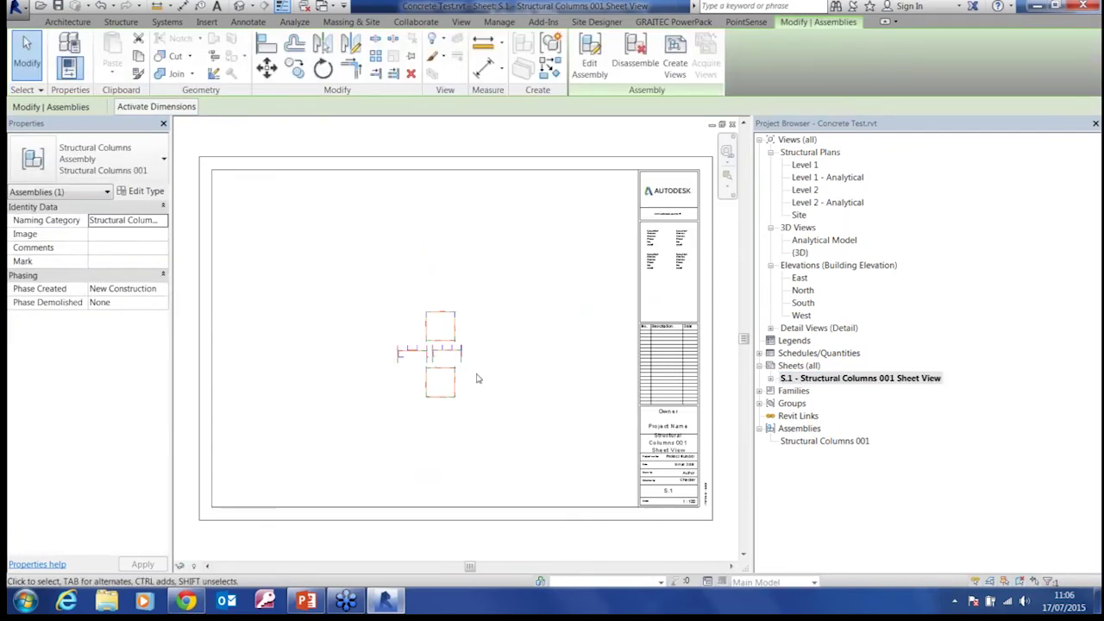
scroll(479, 376, "up", 6)
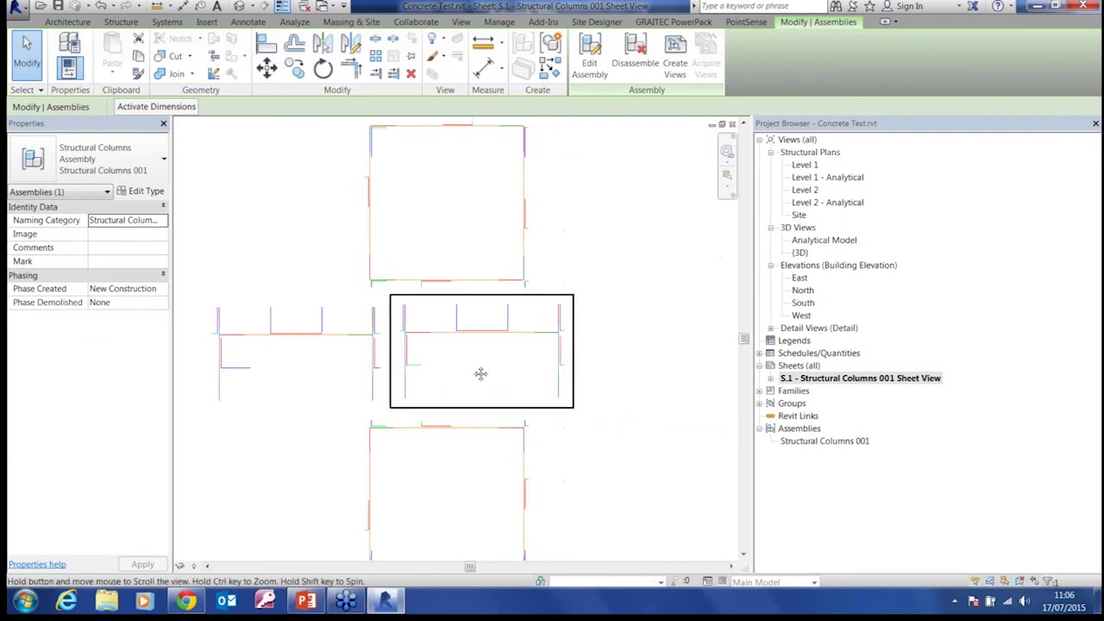
scroll(480, 374, "down", 4)
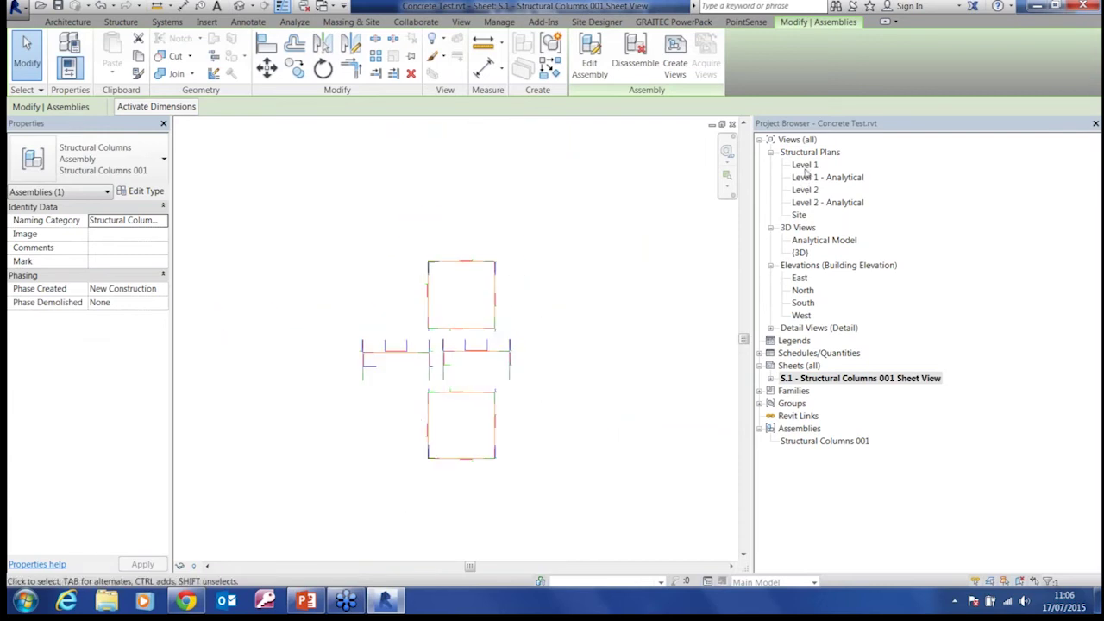
Step: Return to the {3D} view, select the concrete frame assembly, and open the View Sheet Generator for it
double_click(800, 253)
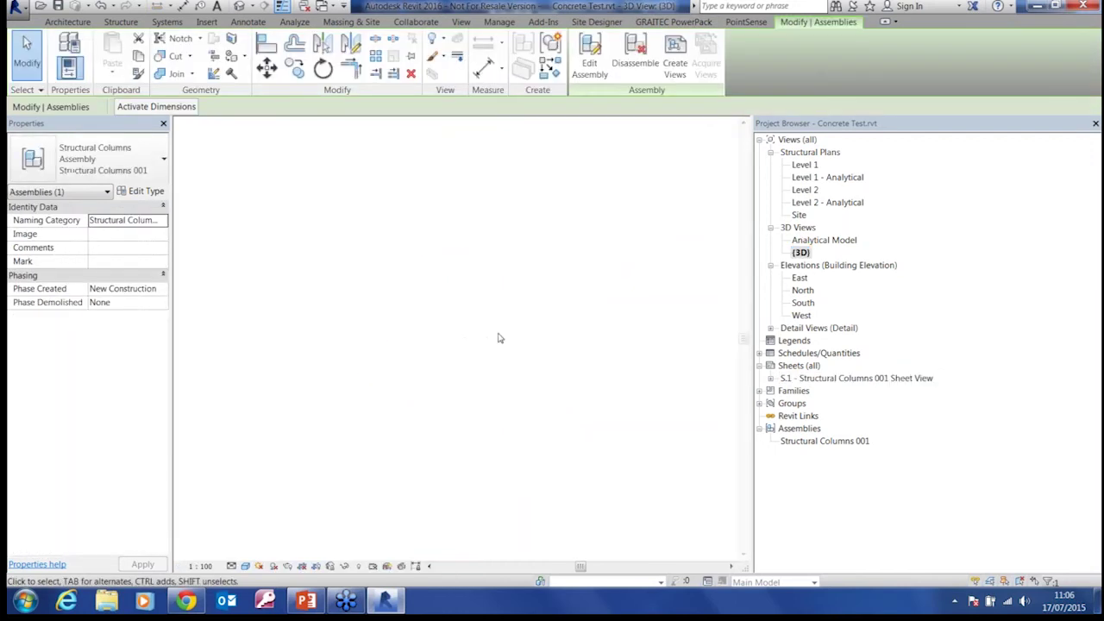
left_click_drag(374, 279, 639, 479)
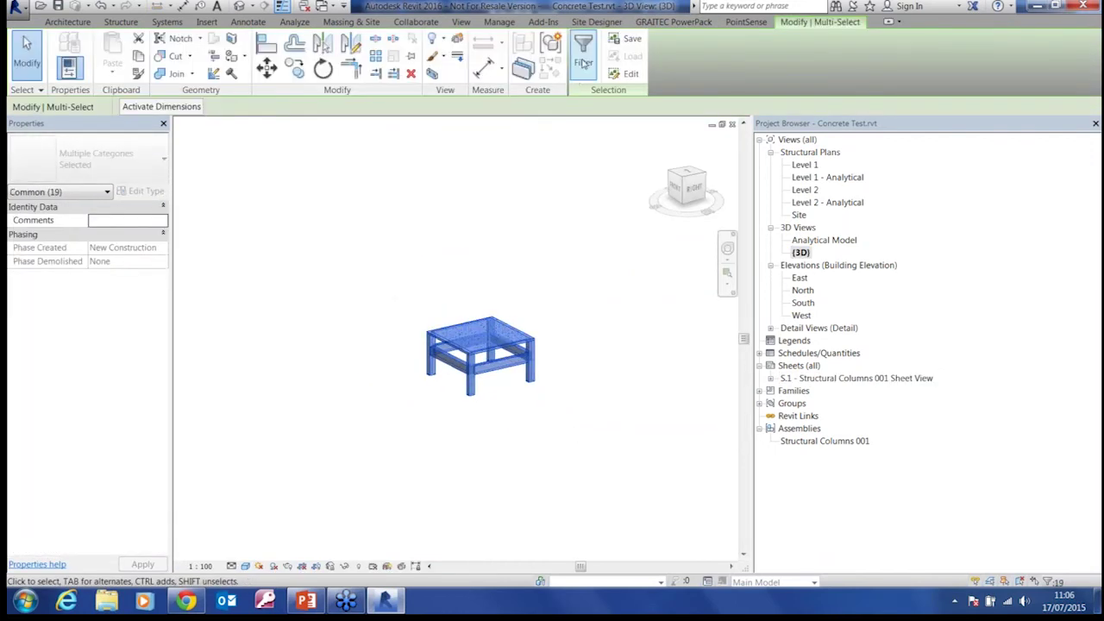
left_click(492, 276)
left_click(503, 356)
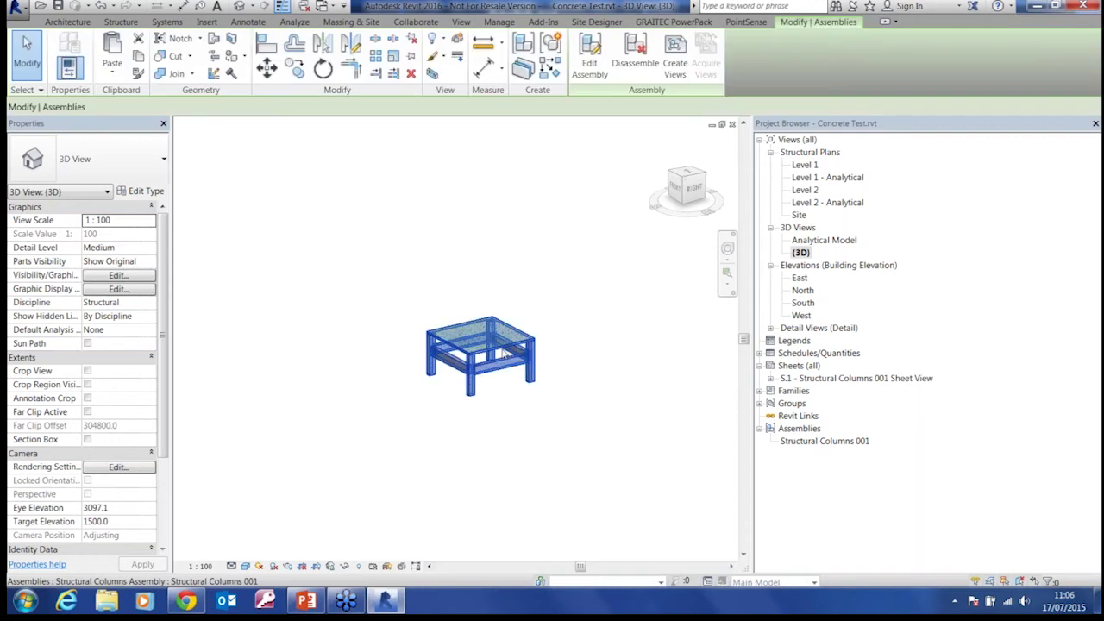
left_click(645, 24)
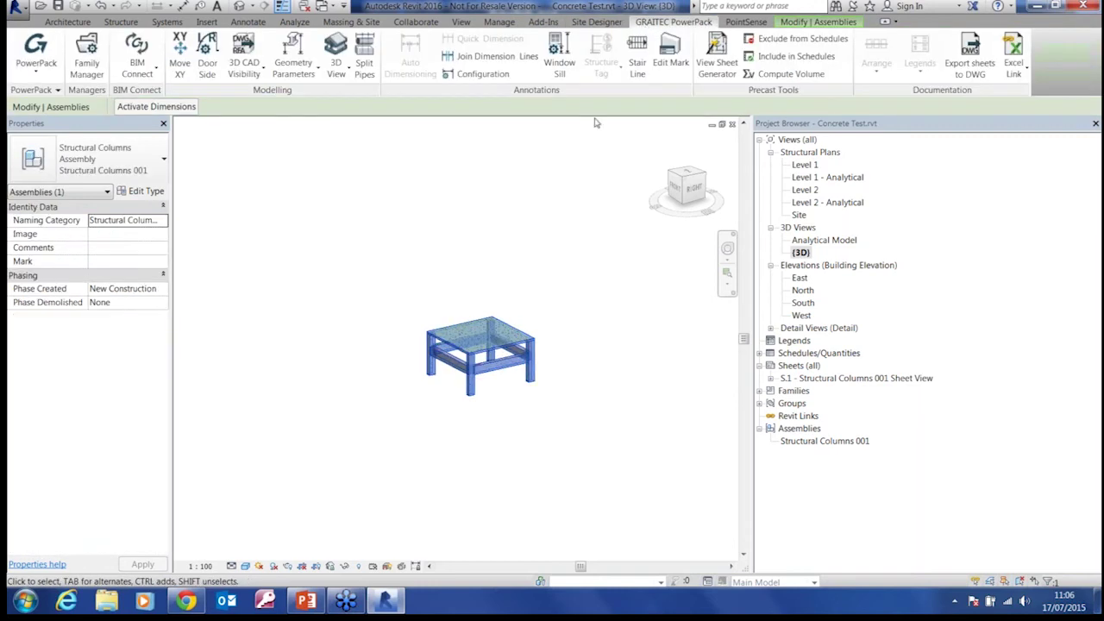
left_click(716, 56)
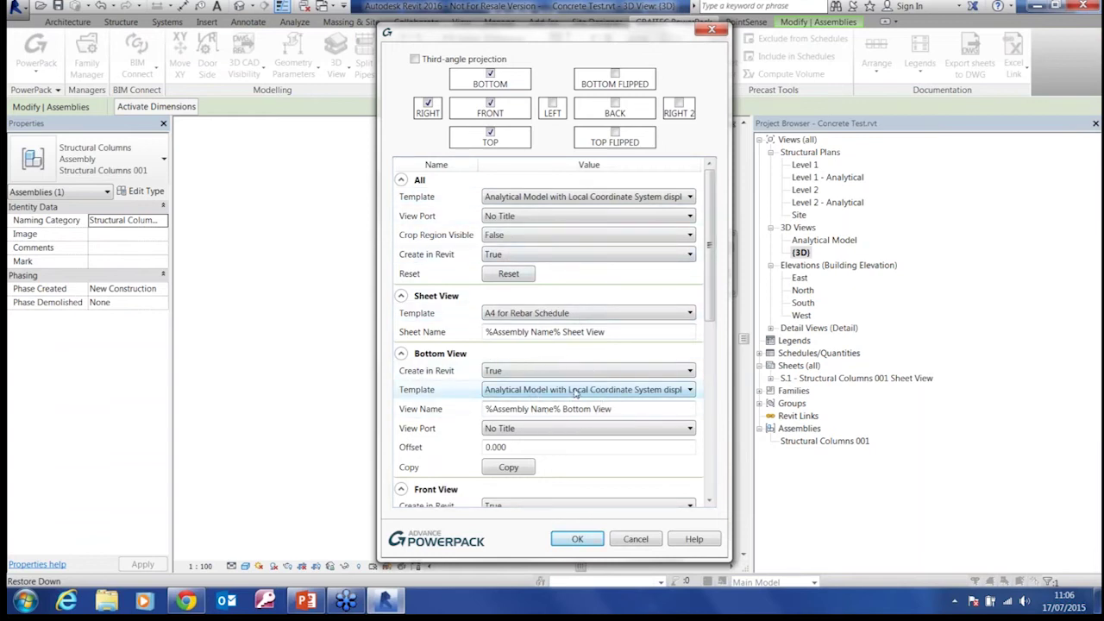
Step: Set the template for all views to Architectural Section and the Sheet View template to A1 metric, and generate the sheet
left_click(640, 197)
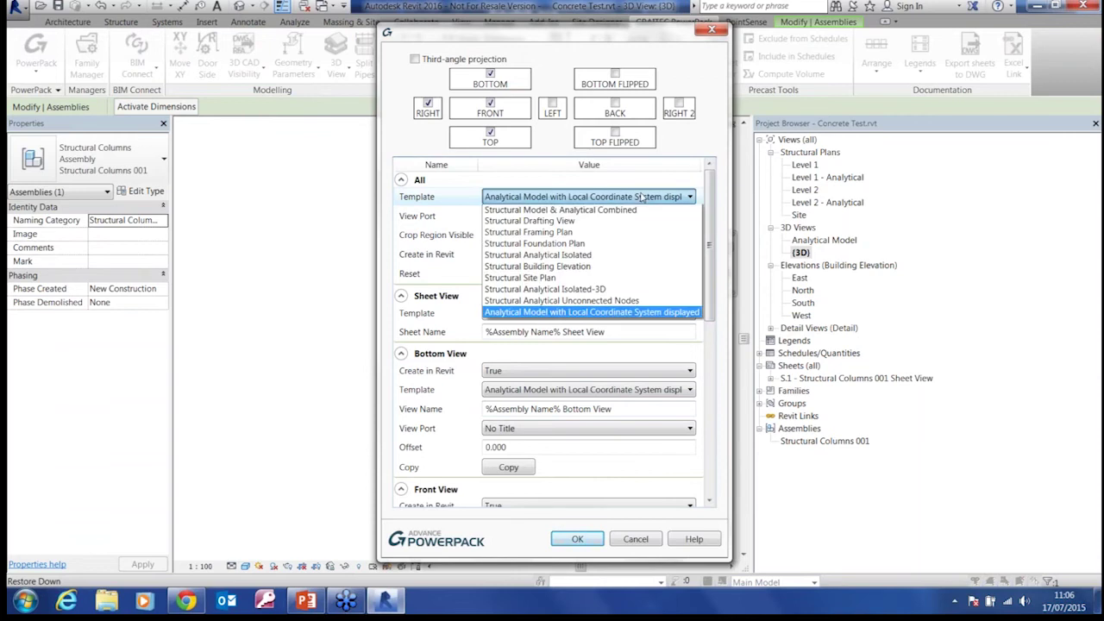
left_click(535, 248)
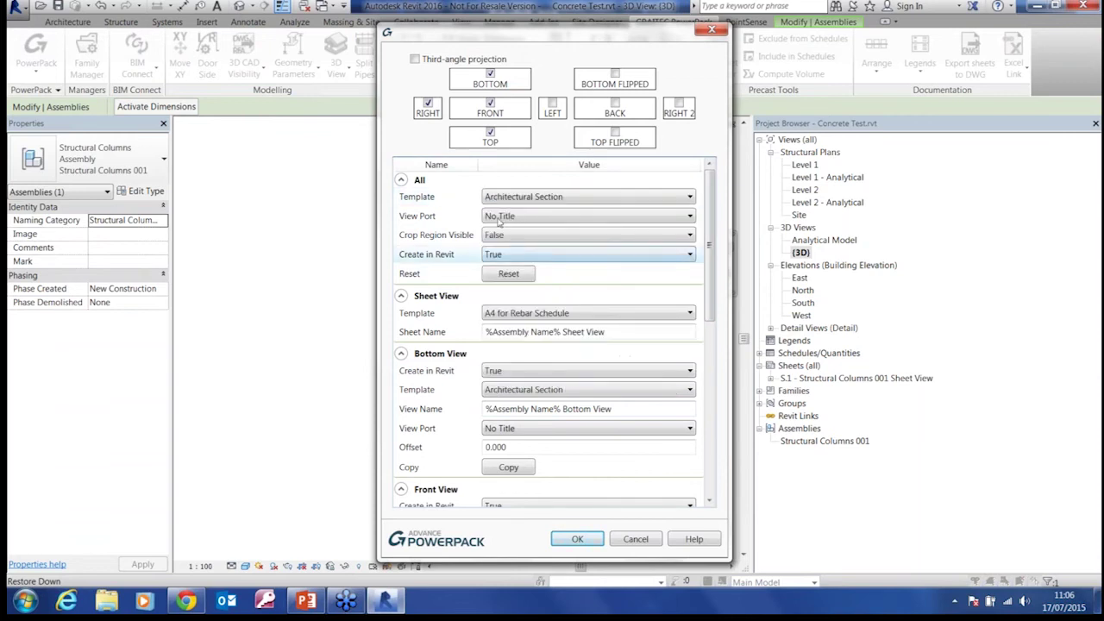
left_click(510, 314)
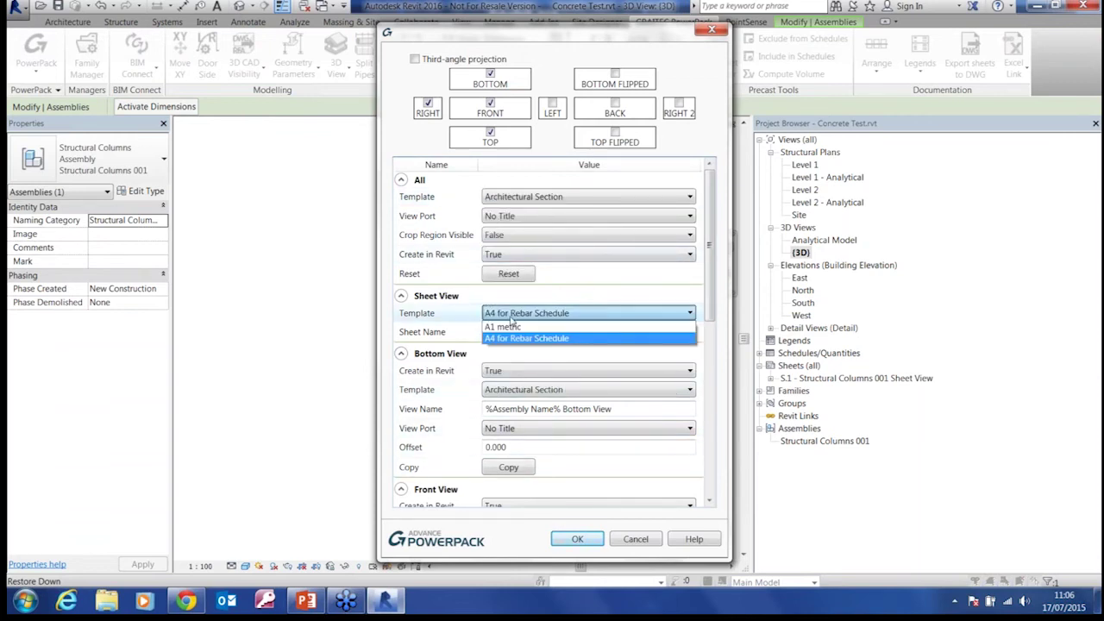
left_click(504, 327)
left_click(575, 539)
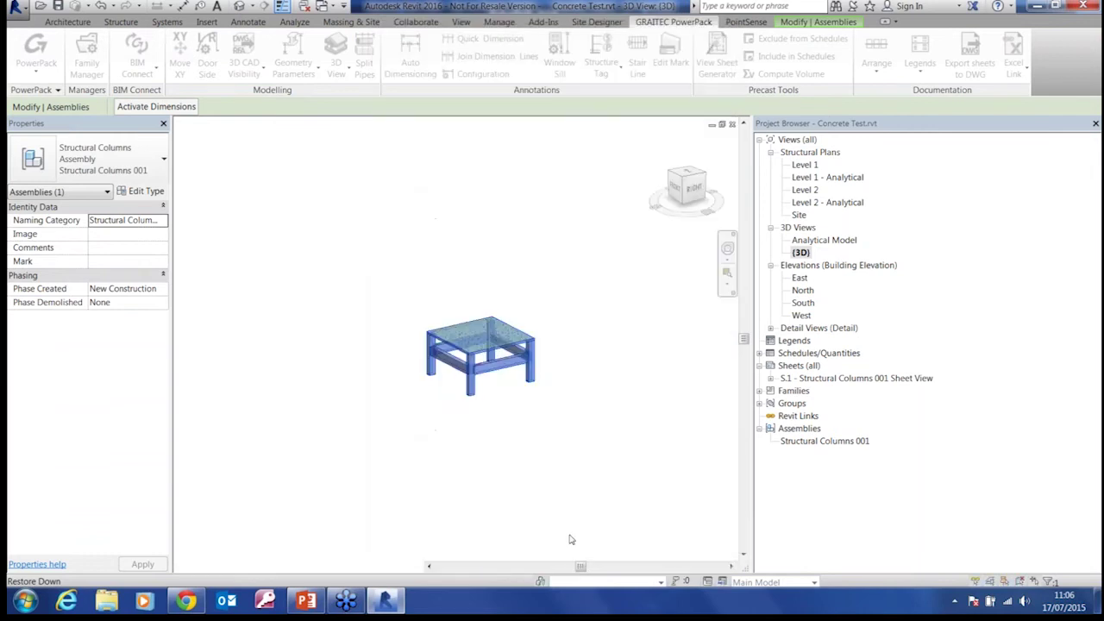
Step: Open the sheet S.2 - Structural Columns 001 Sheet View 2 and examine the placed views
double_click(838, 391)
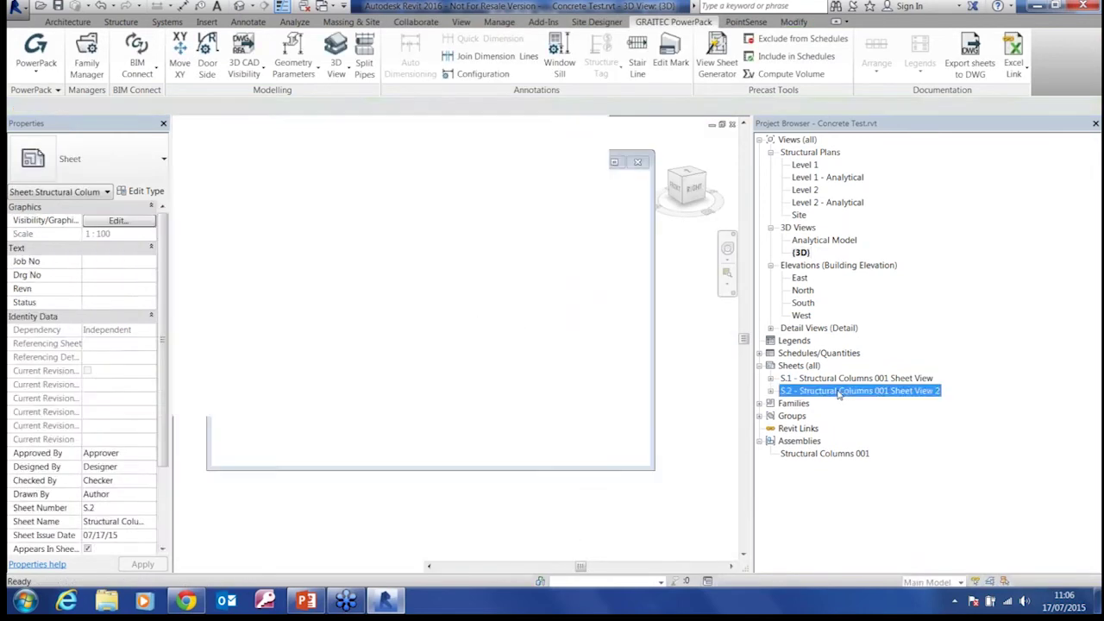
scroll(500, 319, "up", 5)
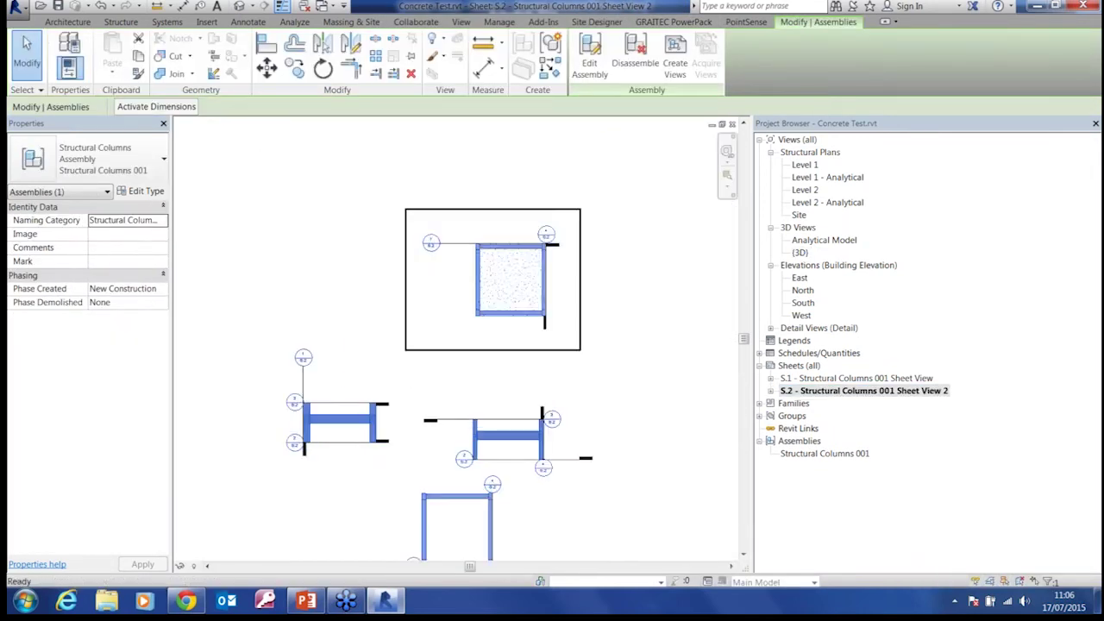
middle_click_drag(439, 443, 448, 419)
scroll(449, 419, "down", 3)
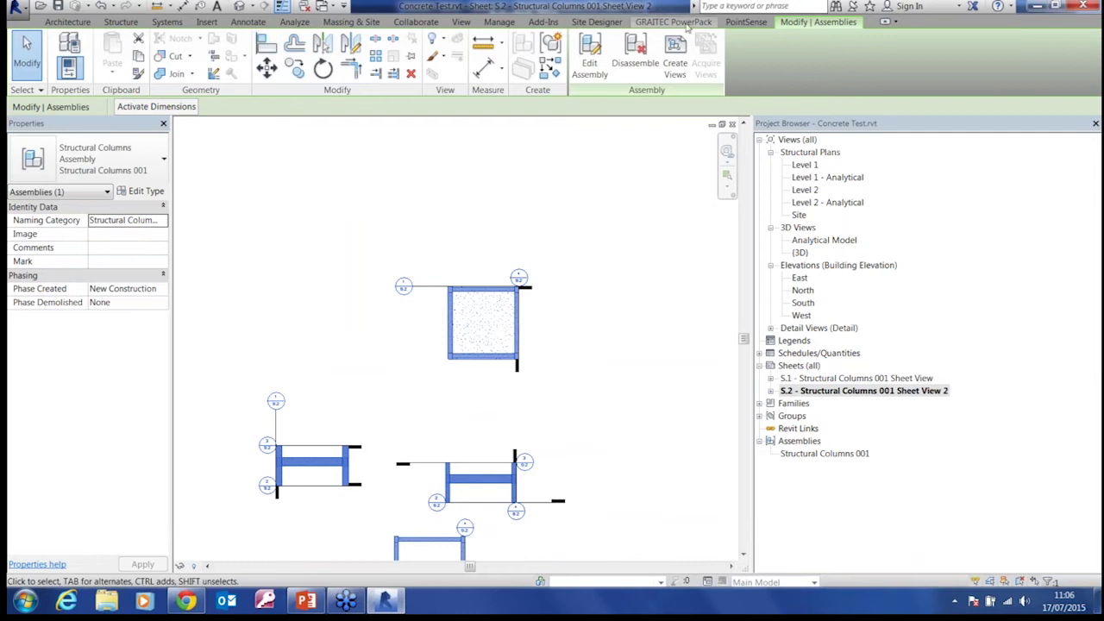
Step: Close the Concrete Test project without saving its changes
left_click(15, 7)
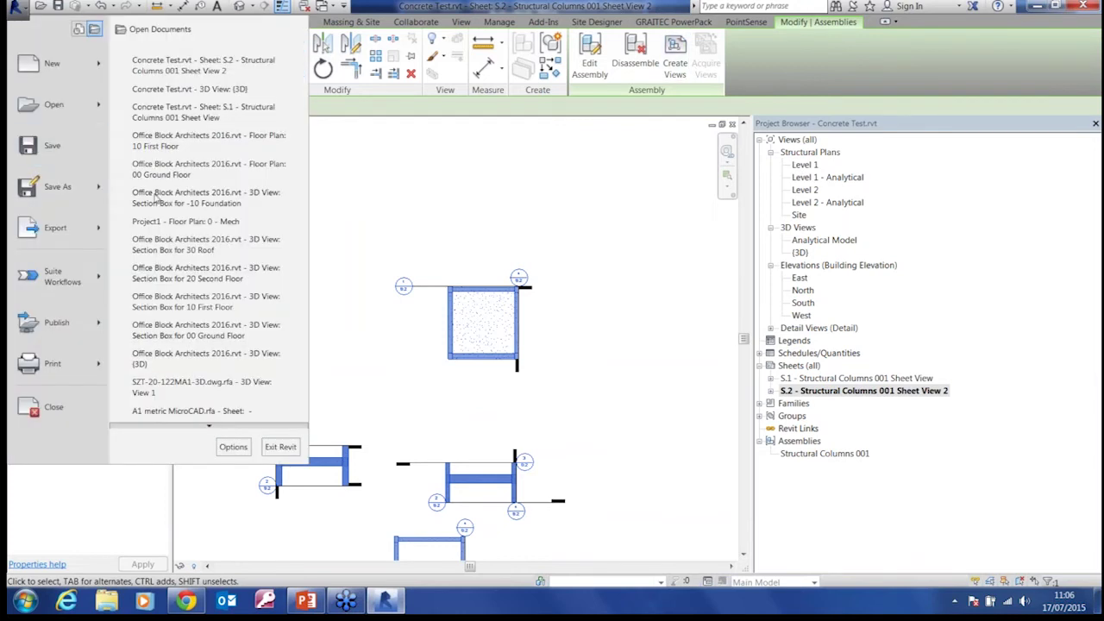
left_click(786, 66)
left_click(696, 24)
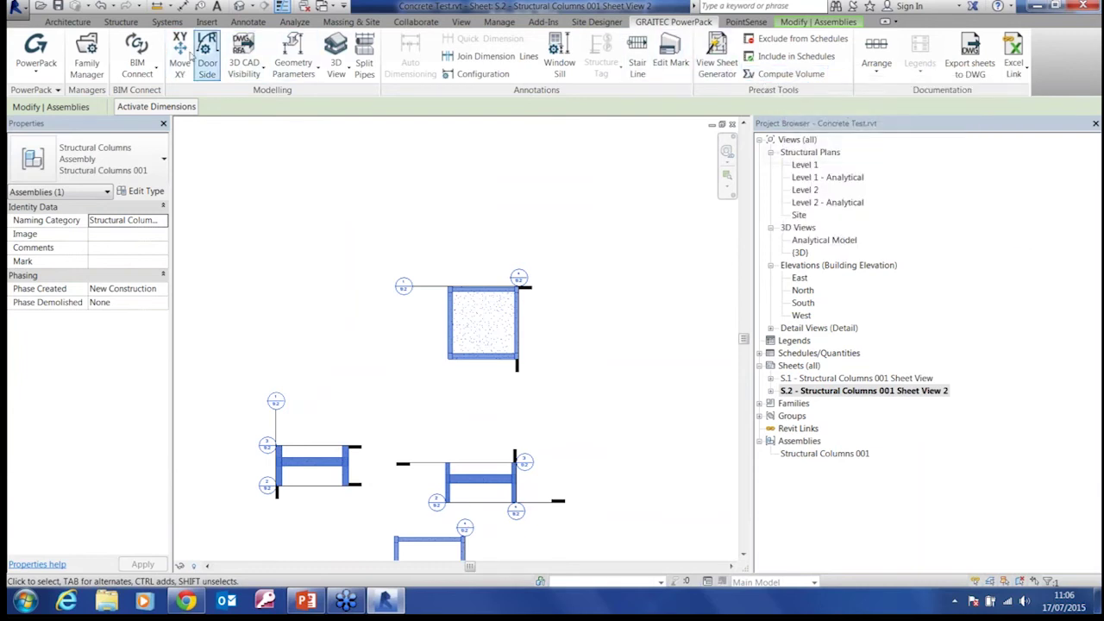
left_click(15, 7)
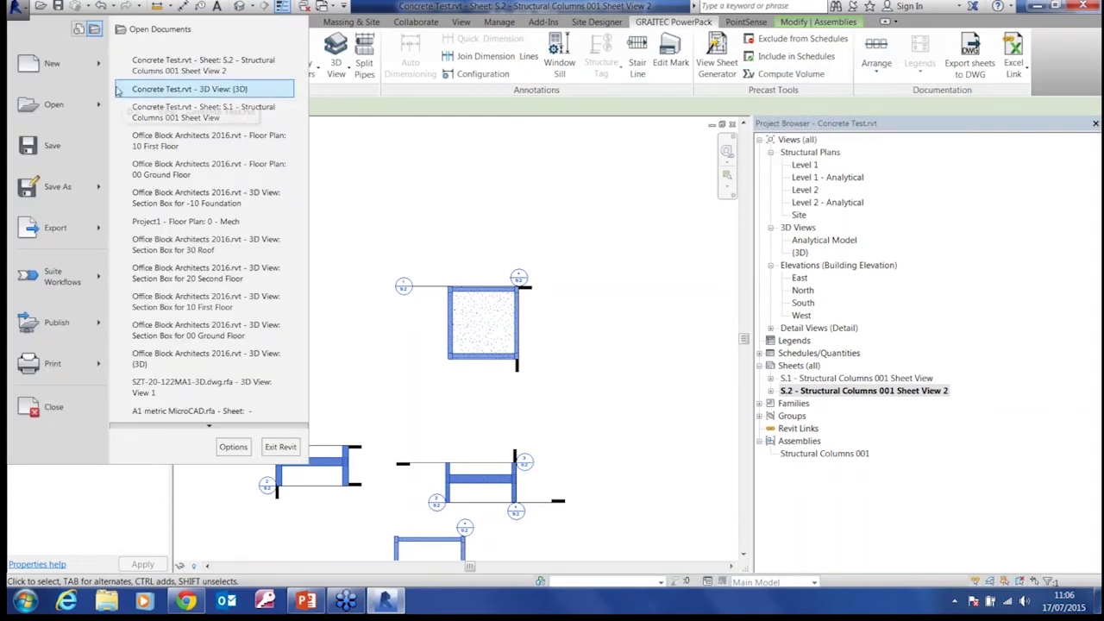
left_click(53, 411)
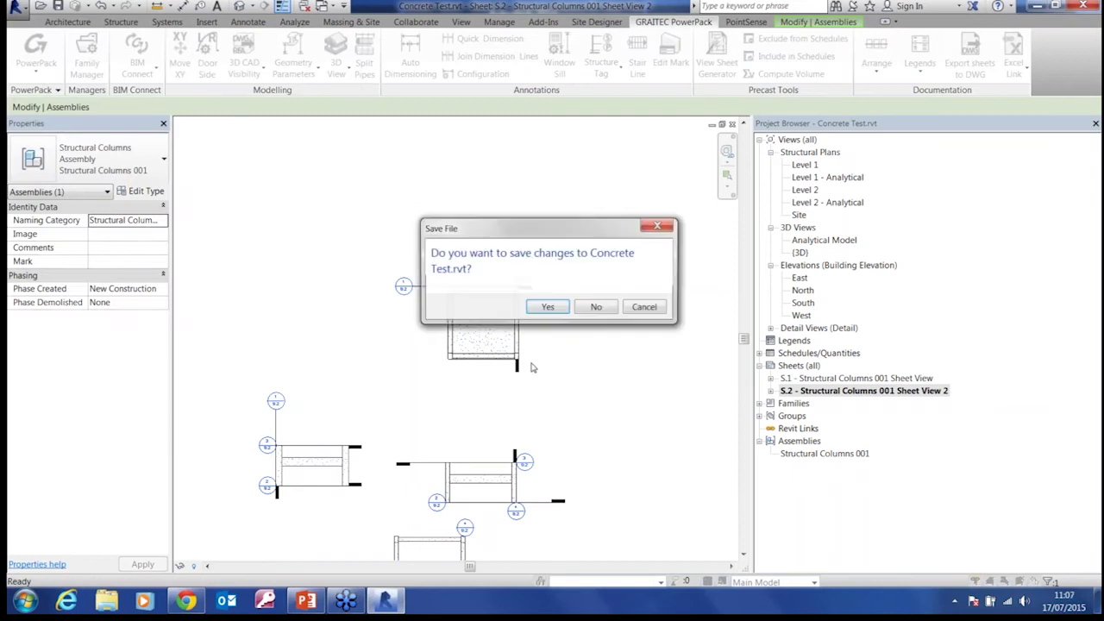
left_click(595, 308)
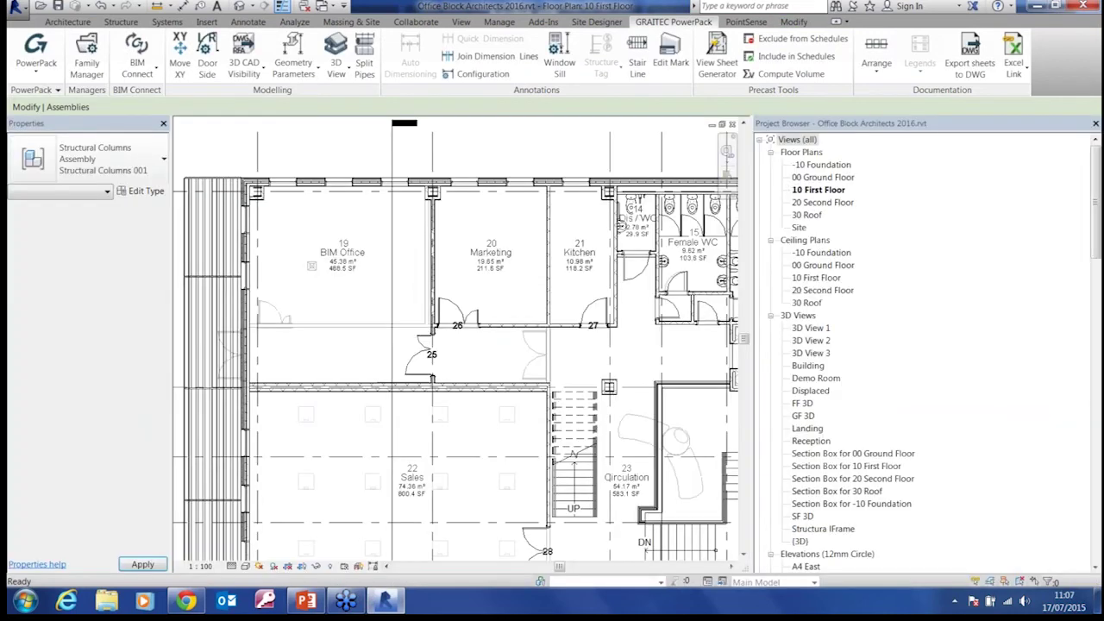
Step: Open sheet A110 of the Office Block project and delete the Callout of Section 1 viewport from it
double_click(811, 391)
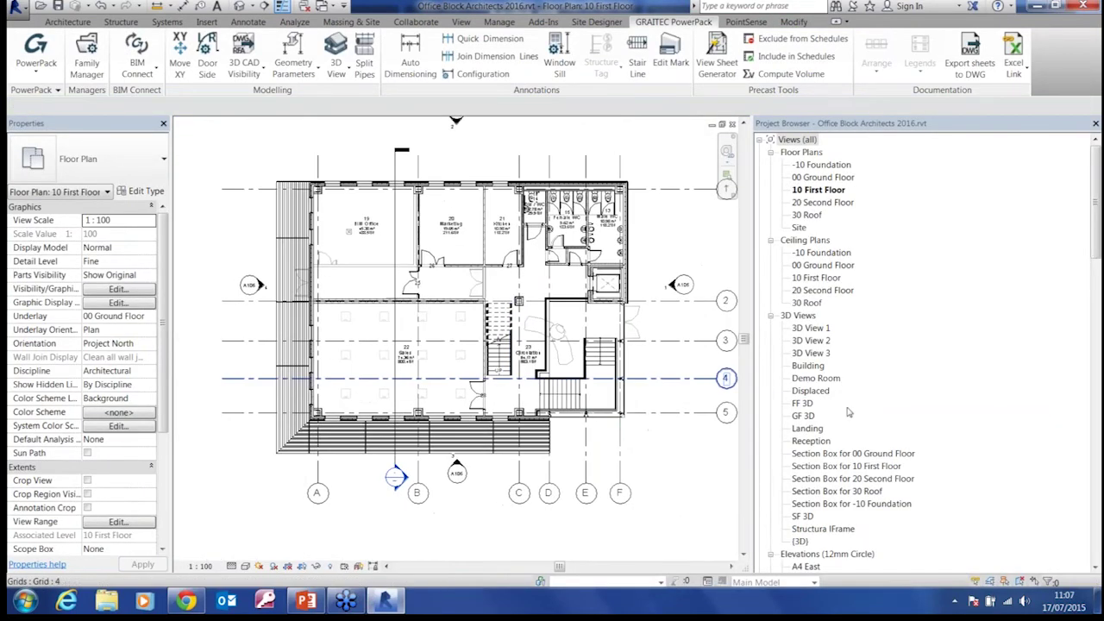
scroll(856, 399, "down", 5)
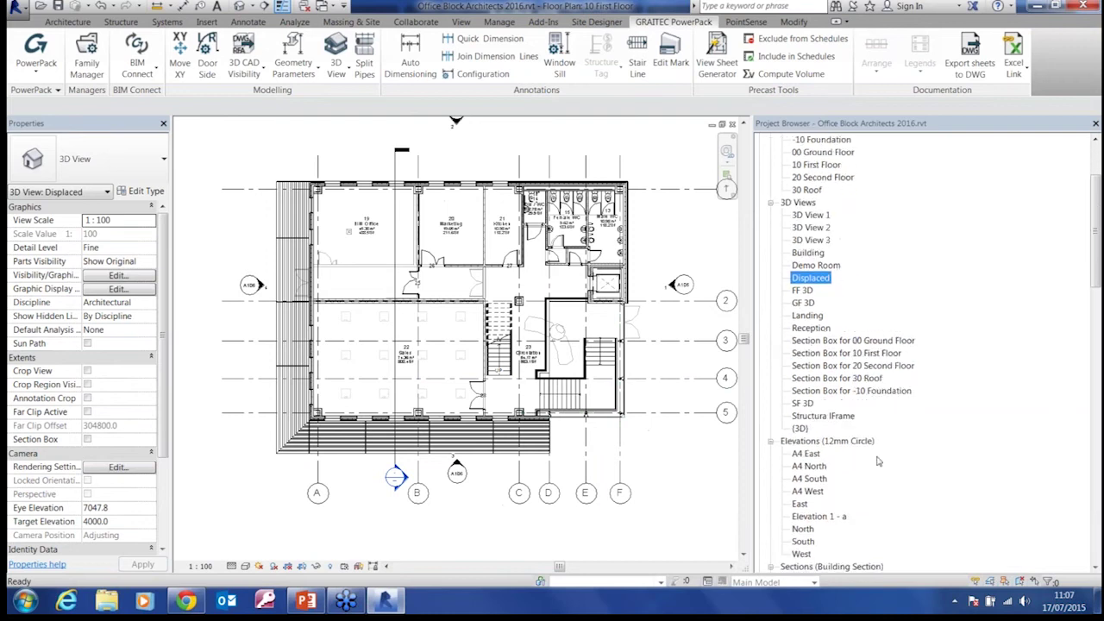
scroll(866, 459, "down", 5)
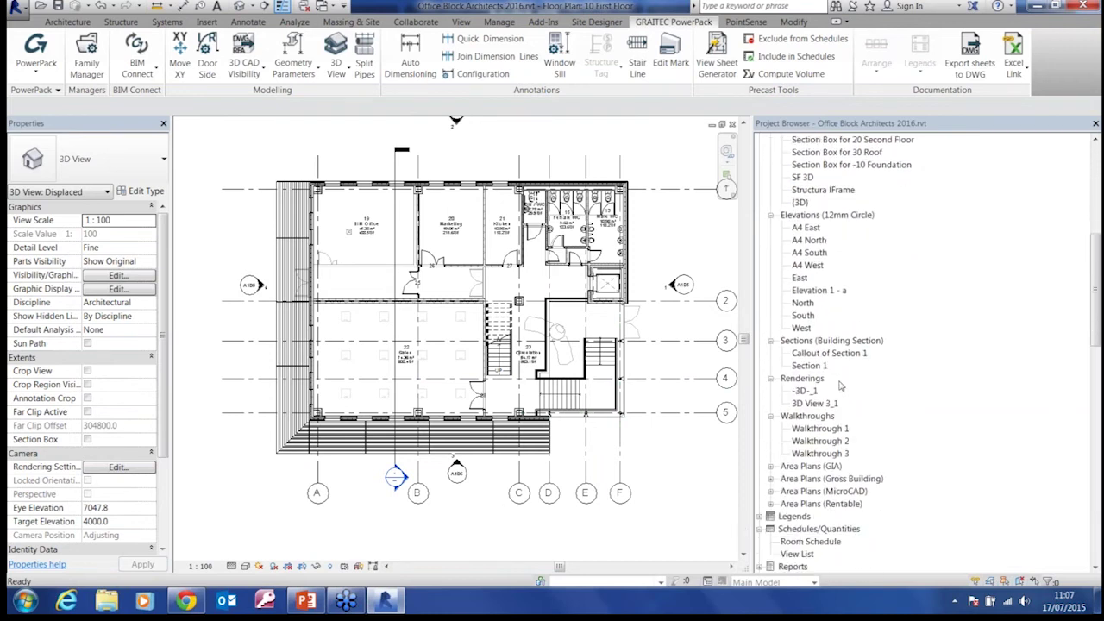
scroll(903, 528, "down", 3)
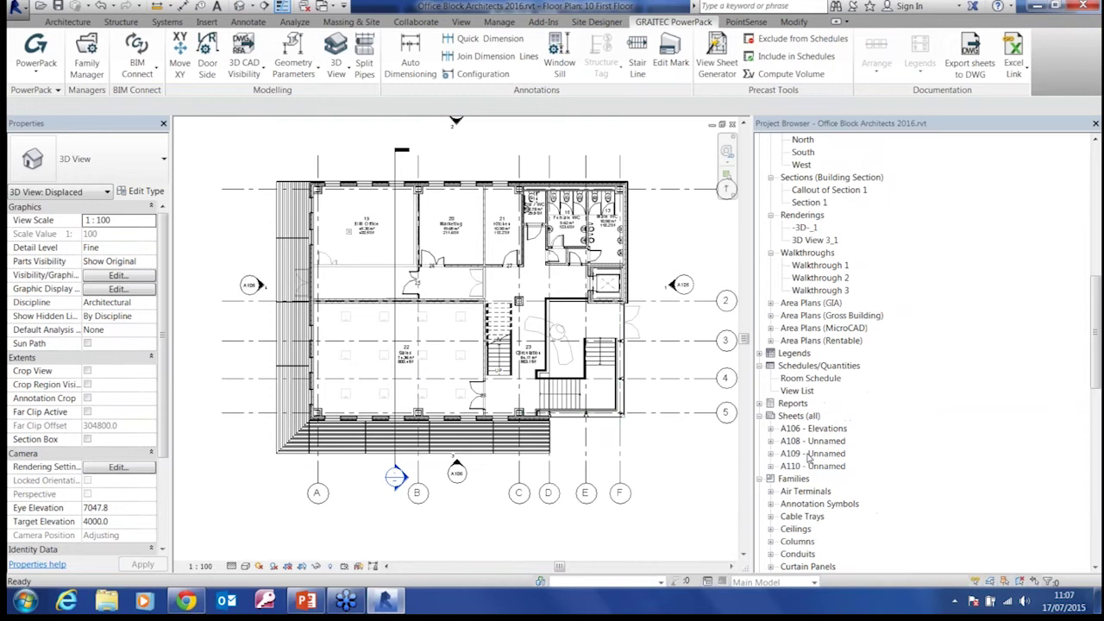
left_click(808, 465)
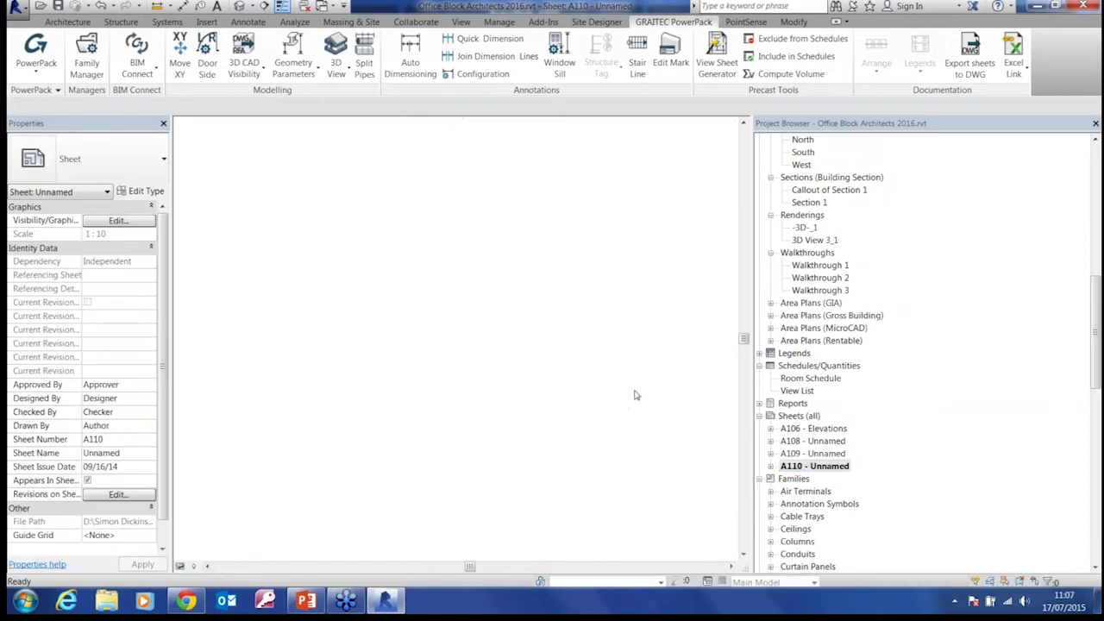
left_click(538, 250)
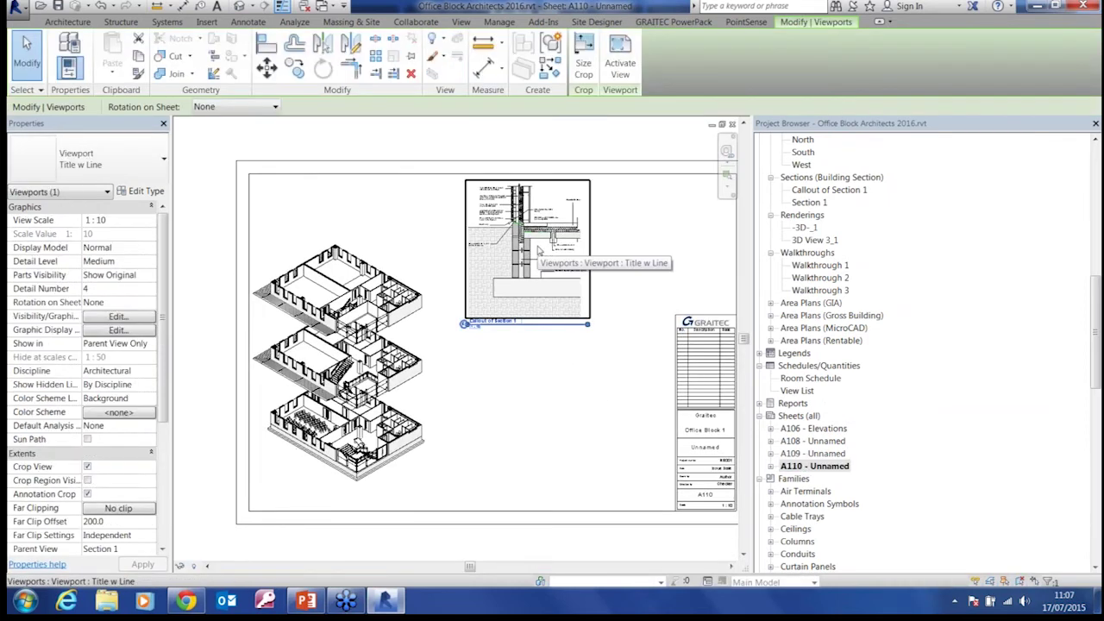
key("Delete")
Step: Move the three 3D floor viewports on the sheet out of line with one another so they are staggered
middle_click_drag(474, 328, 514, 317)
left_click(449, 332)
scroll(449, 332, "up", 5)
scroll(555, 313, "down", 3)
left_click_drag(441, 247, 555, 308)
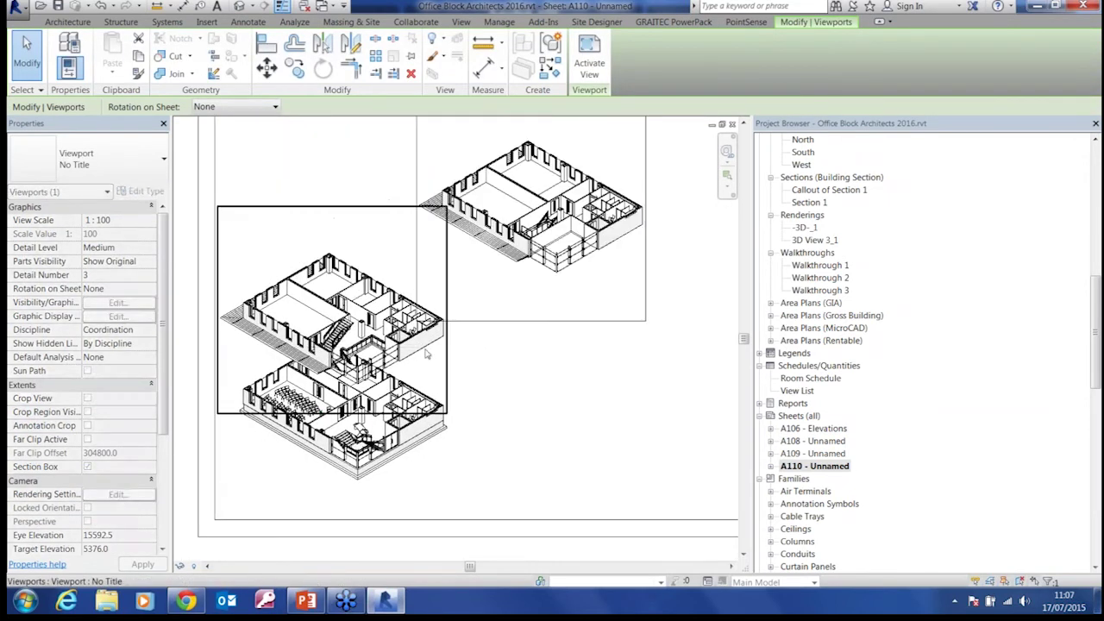
left_click(429, 446)
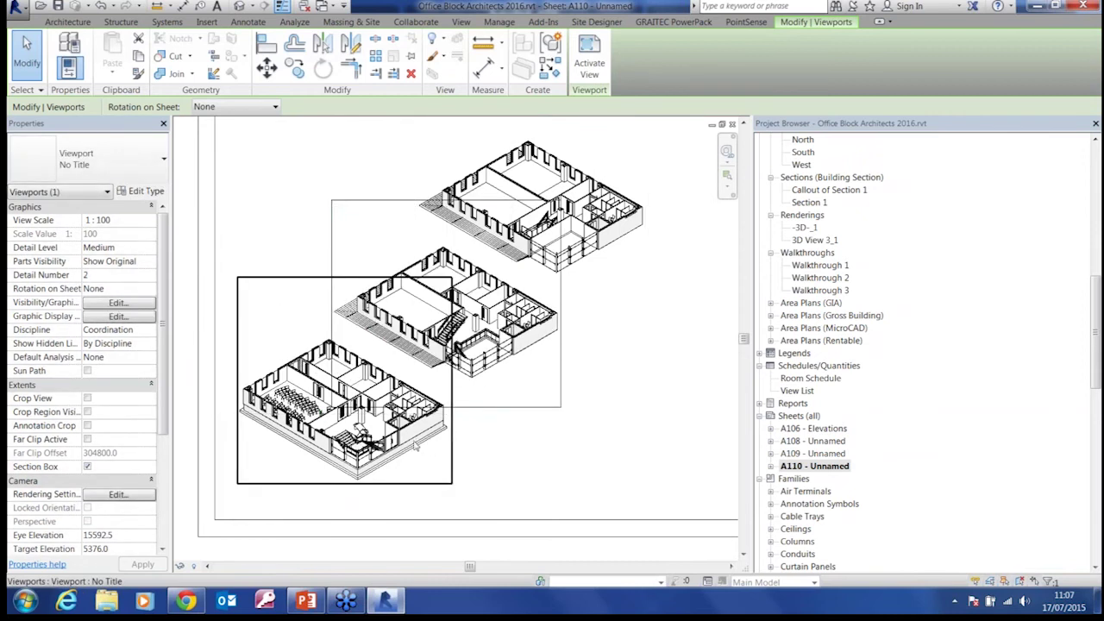
scroll(575, 362, "down", 5)
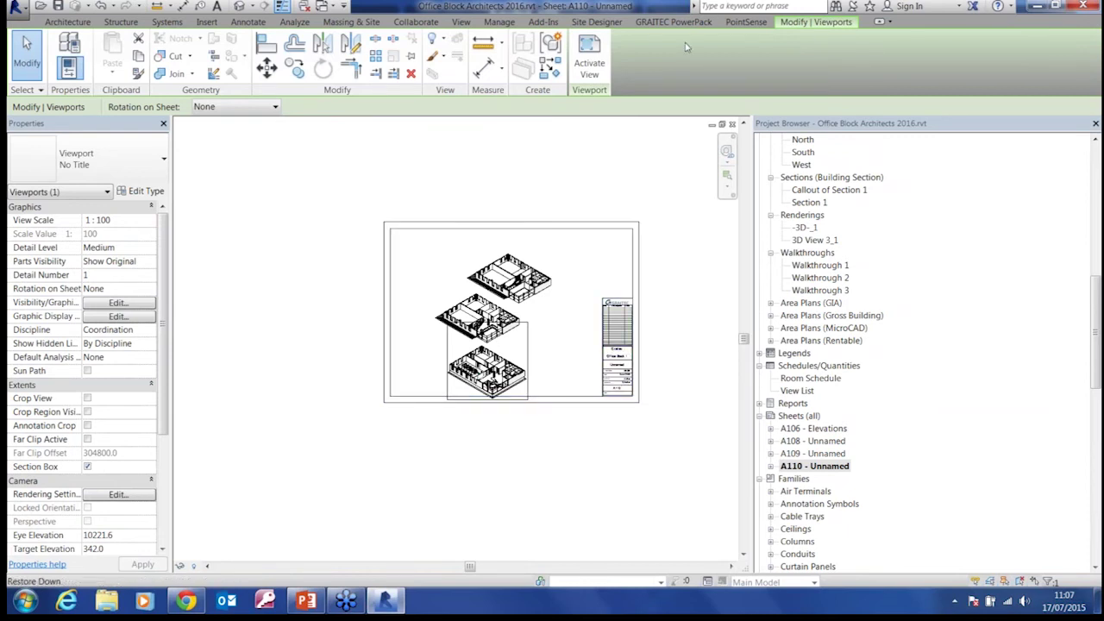
Step: Select all three floor viewports and align them vertically by left edge to the uppermost viewport
left_click(434, 253)
left_click_drag(565, 399, 565, 399)
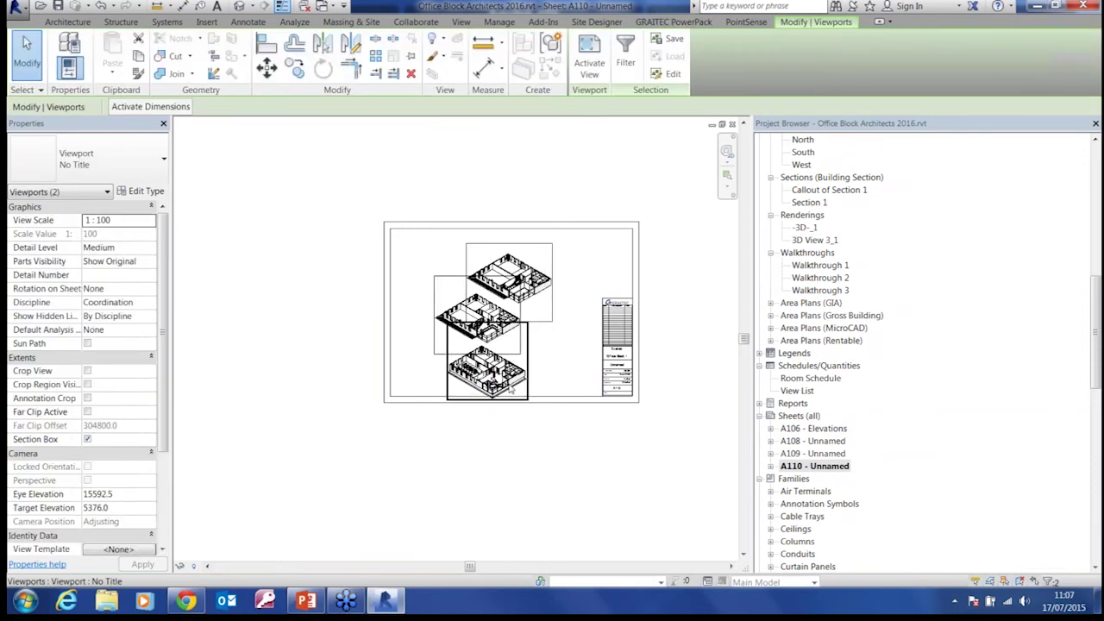
left_click(677, 21)
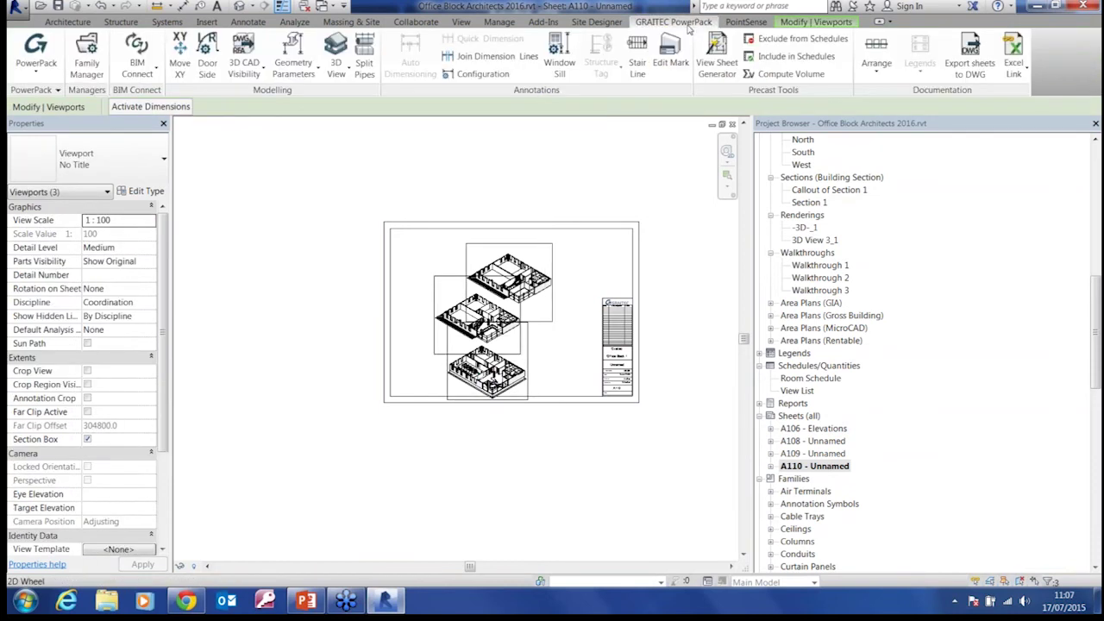
left_click(874, 75)
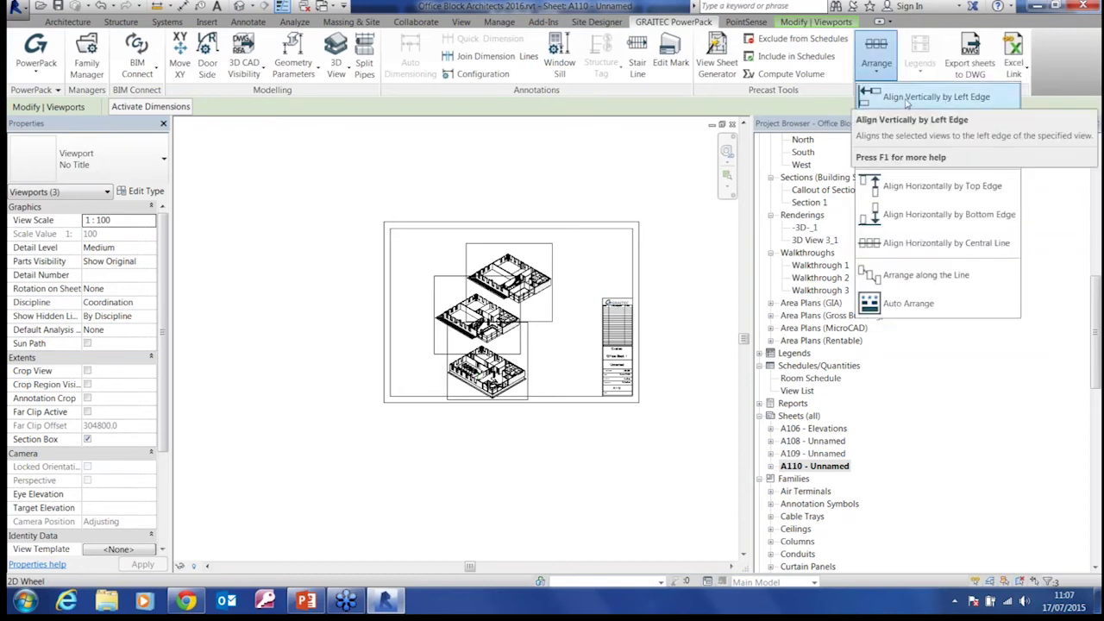
left_click(939, 99)
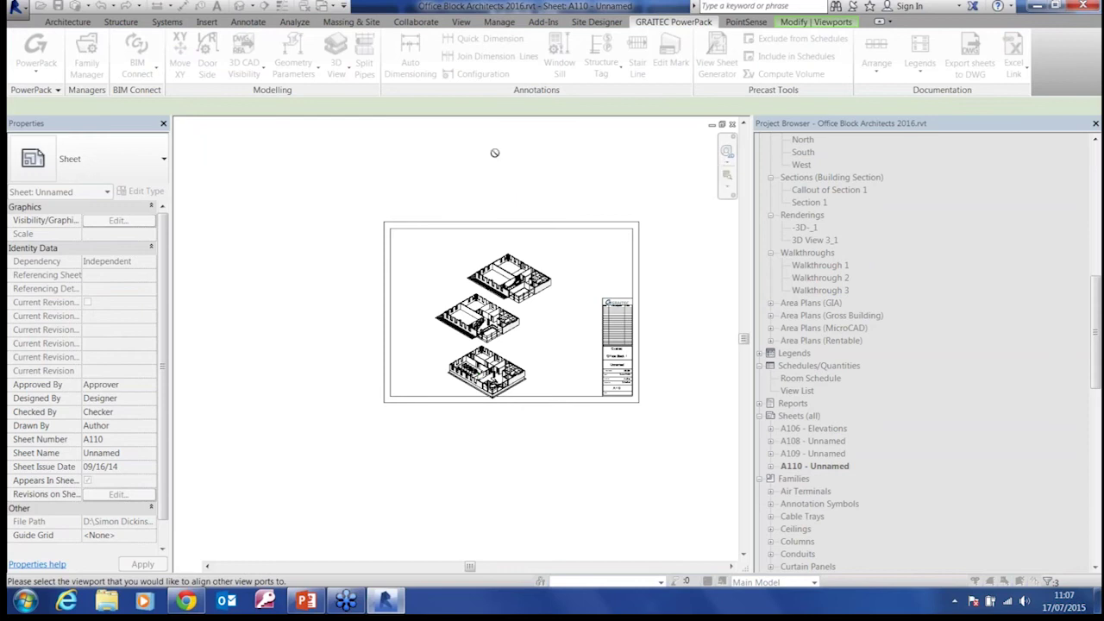
left_click(496, 293)
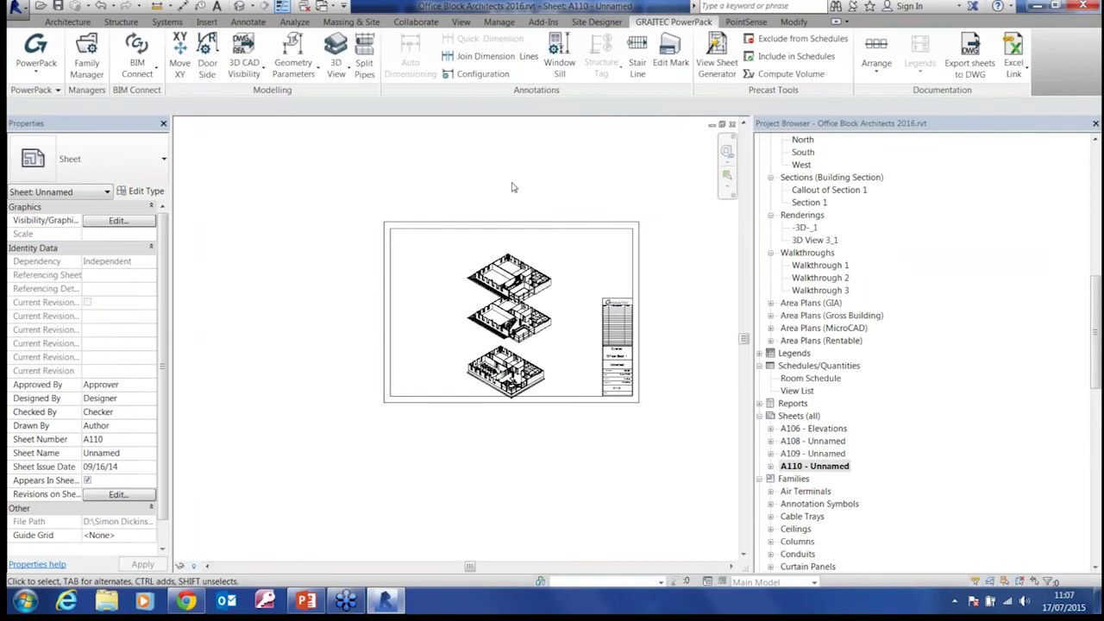
Step: Move the middle floor viewport on sheet A110 left, out of line with the other two
scroll(516, 223, "up", 3)
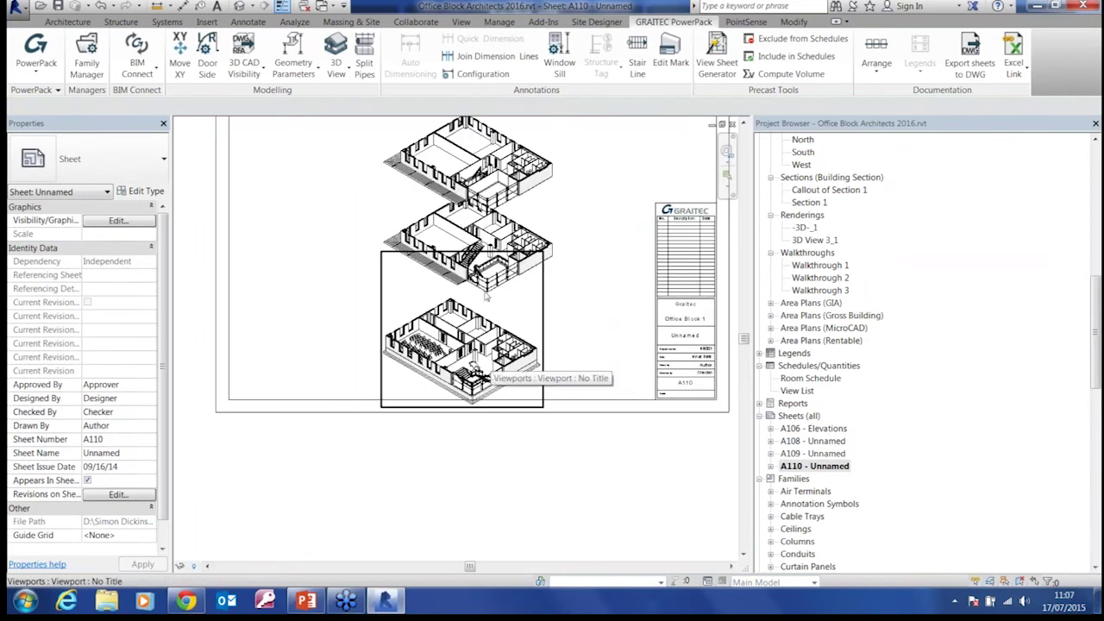
scroll(585, 320, "down", 3)
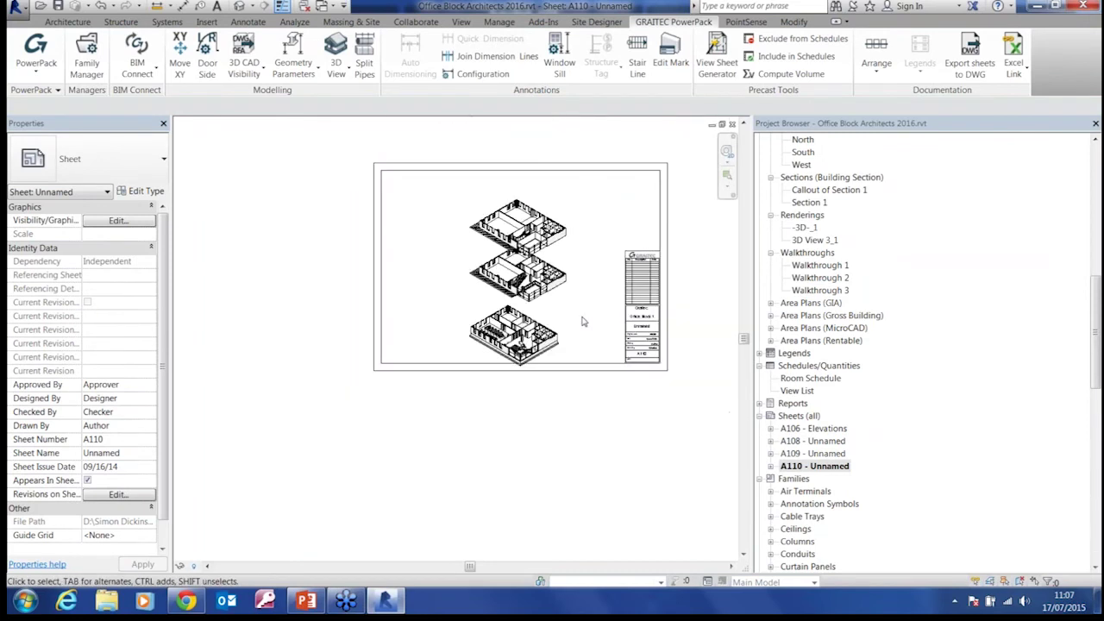
left_click_drag(553, 272, 498, 272)
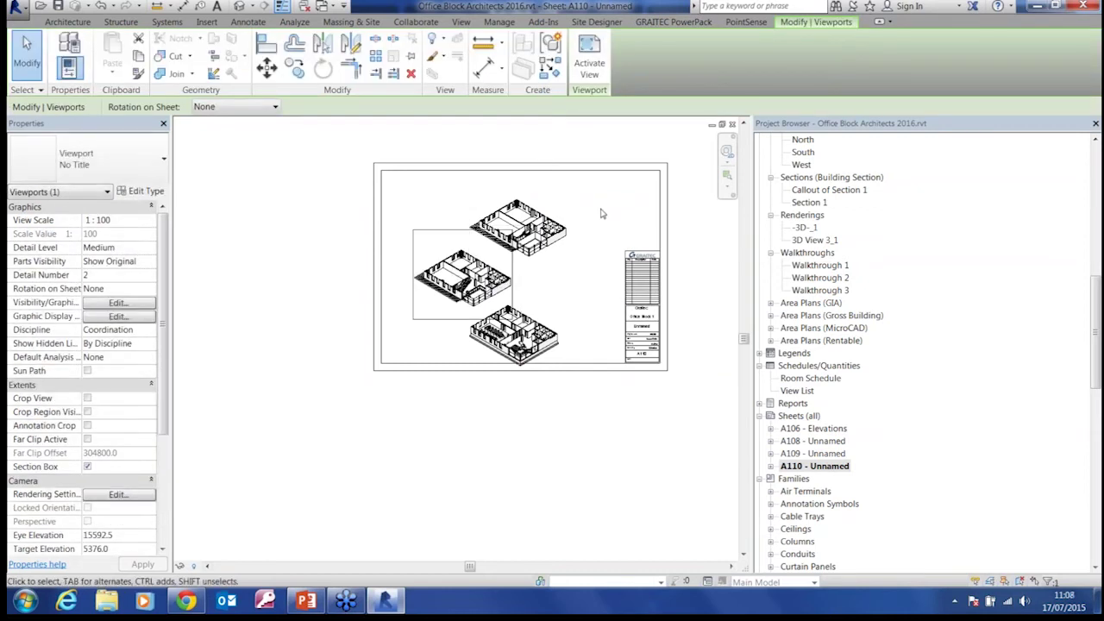
Step: Select all three floor viewports and align them vertically by right edge to the uppermost viewport
left_click(672, 21)
left_click(428, 179)
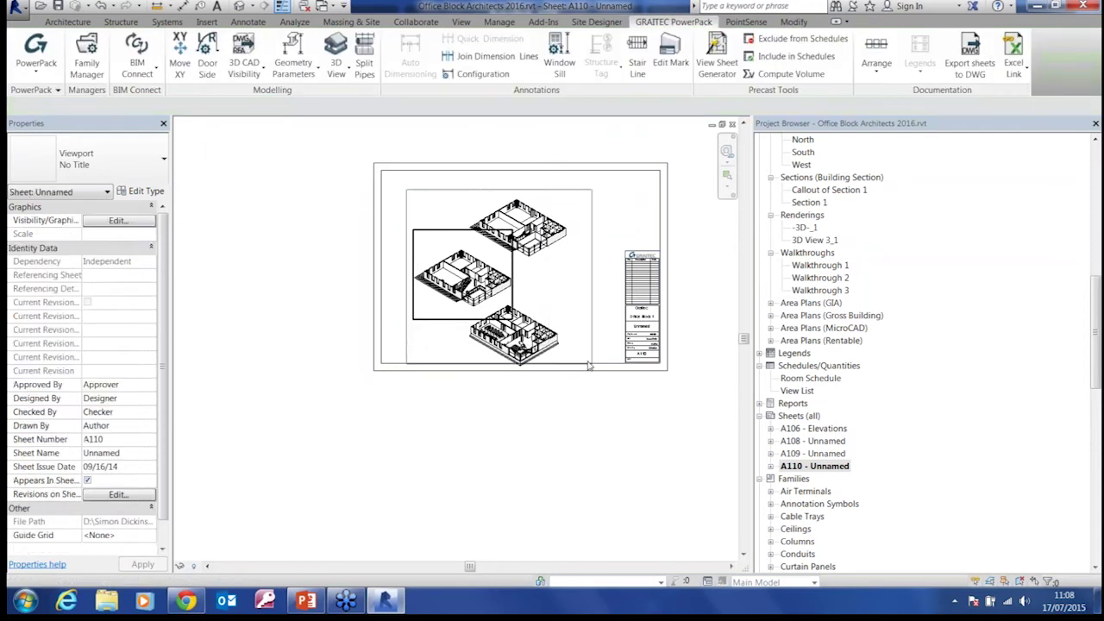
left_click_drag(567, 350, 573, 366)
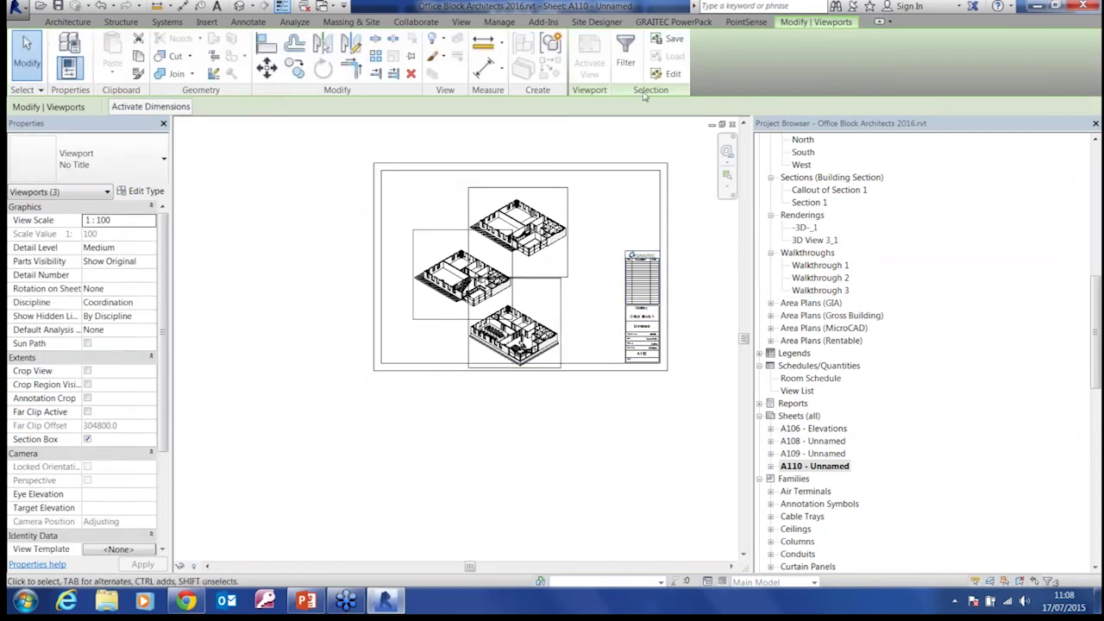
left_click(689, 26)
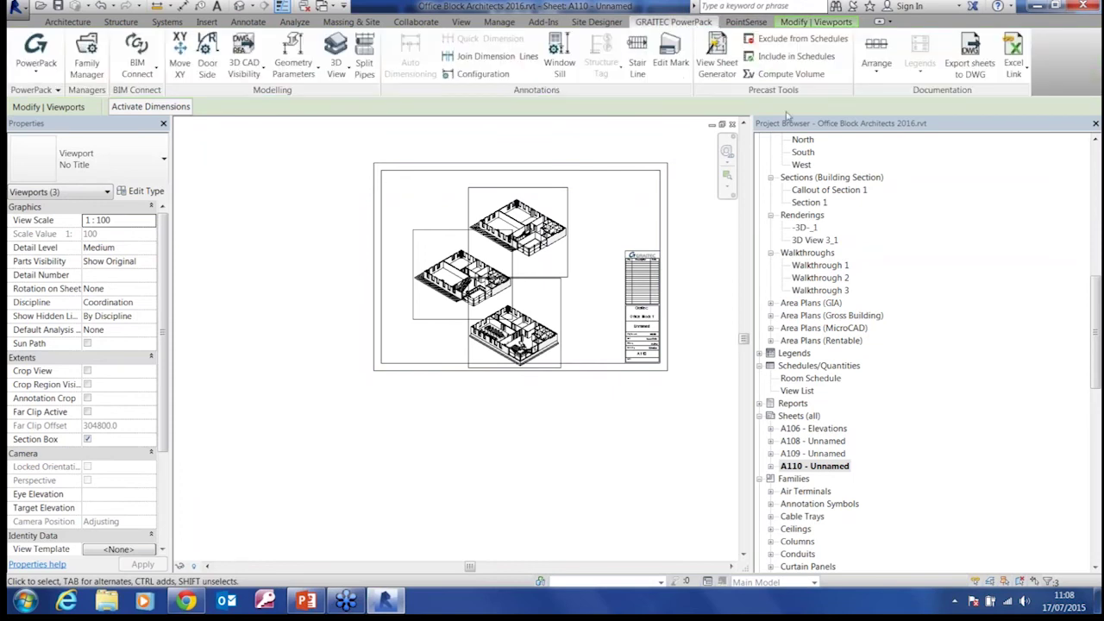
left_click(876, 60)
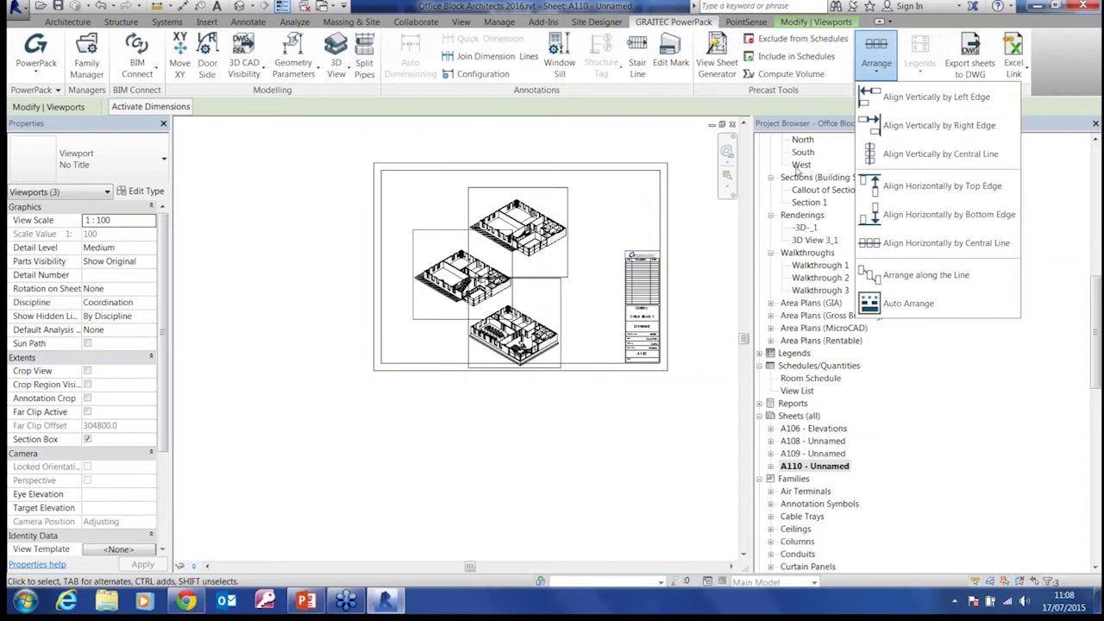
left_click(947, 126)
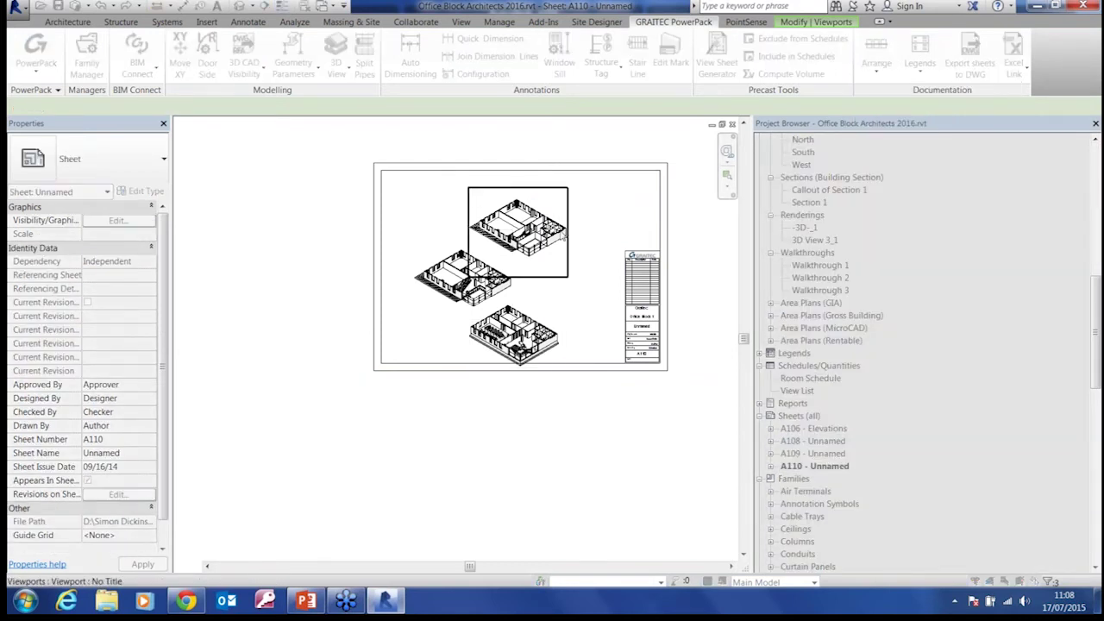
left_click(551, 234)
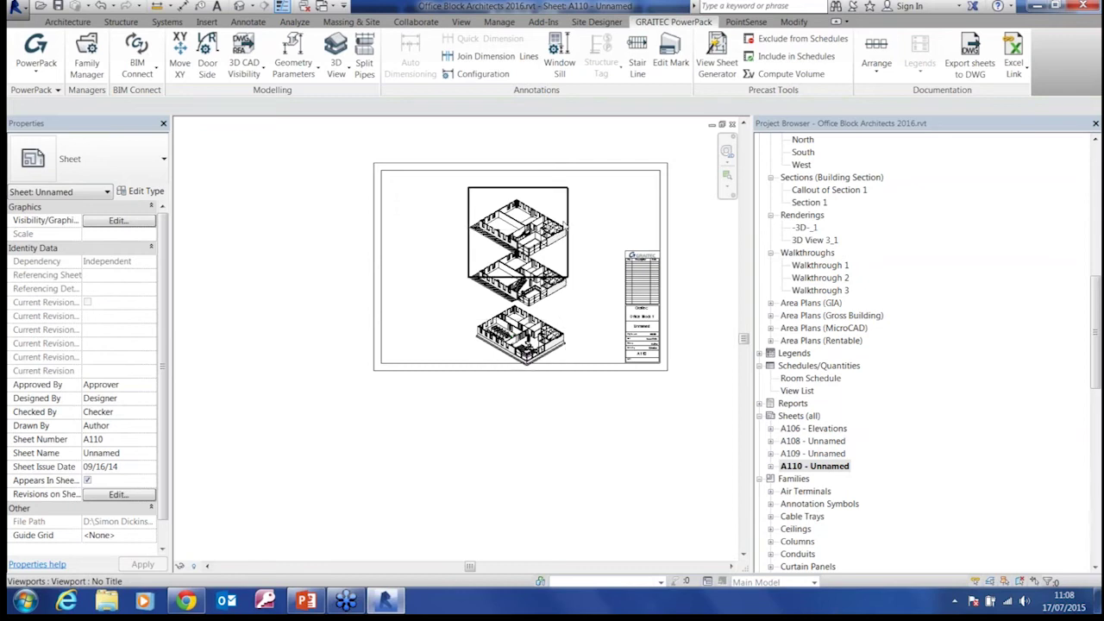
Step: Reselect the three floor viewports and align them vertically by central line
key("ctrl")
key("ctrl")
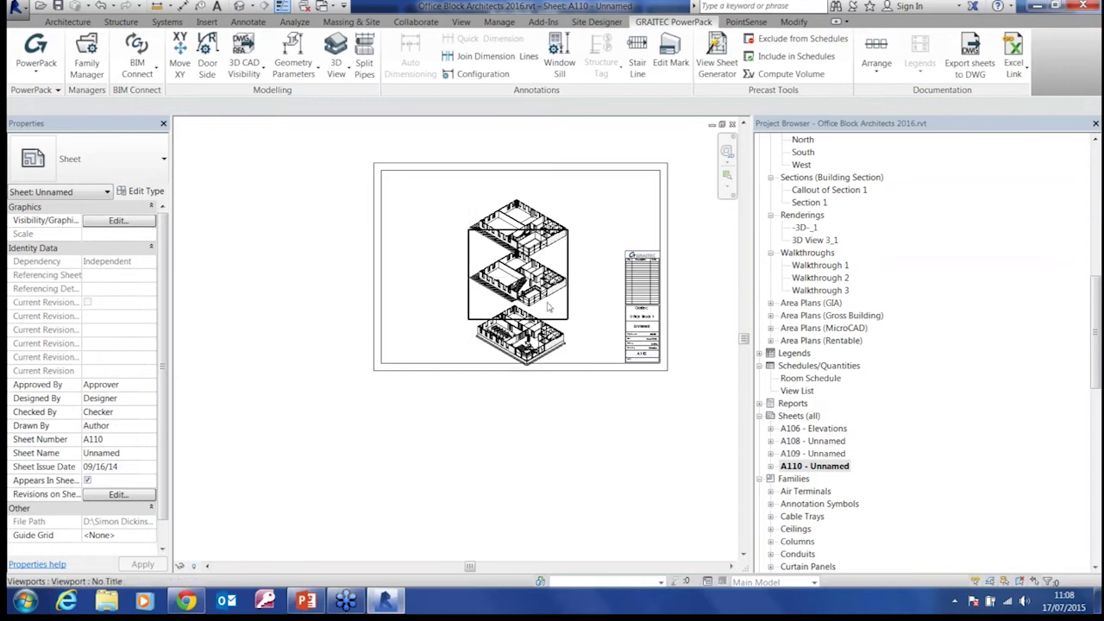
left_click(557, 224)
left_click(536, 293, "ctrl")
left_click(535, 294, "ctrl")
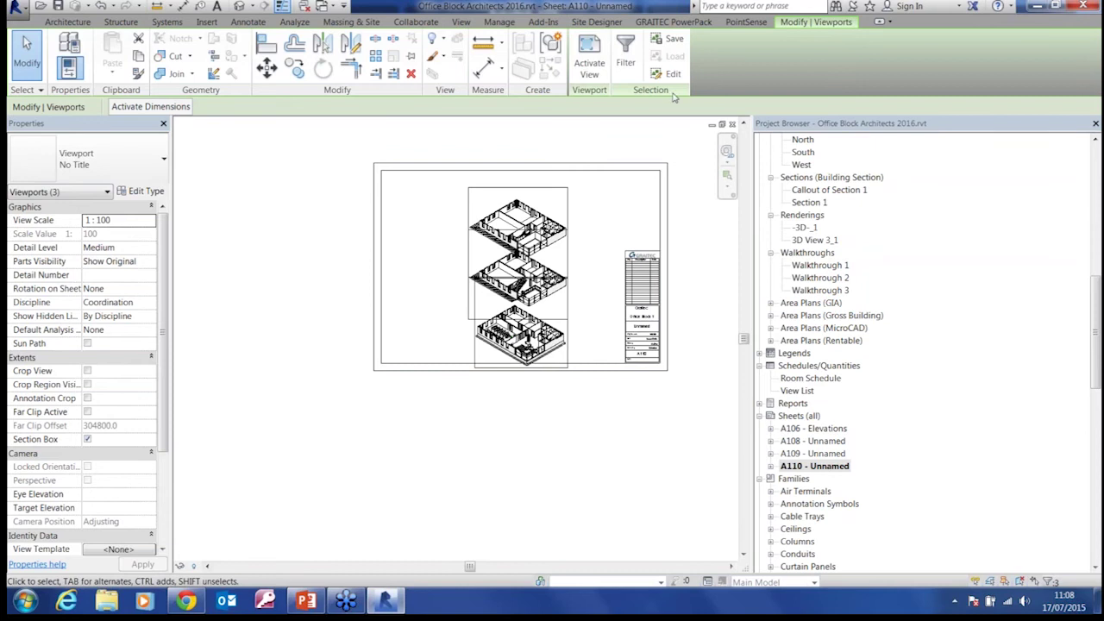
left_click(672, 21)
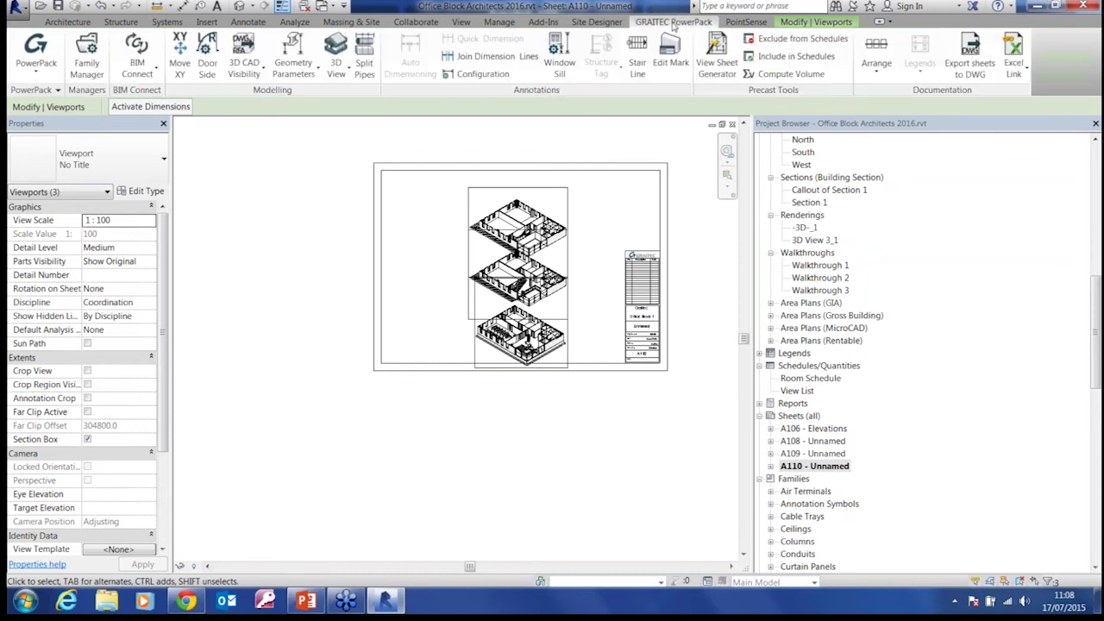
left_click(876, 53)
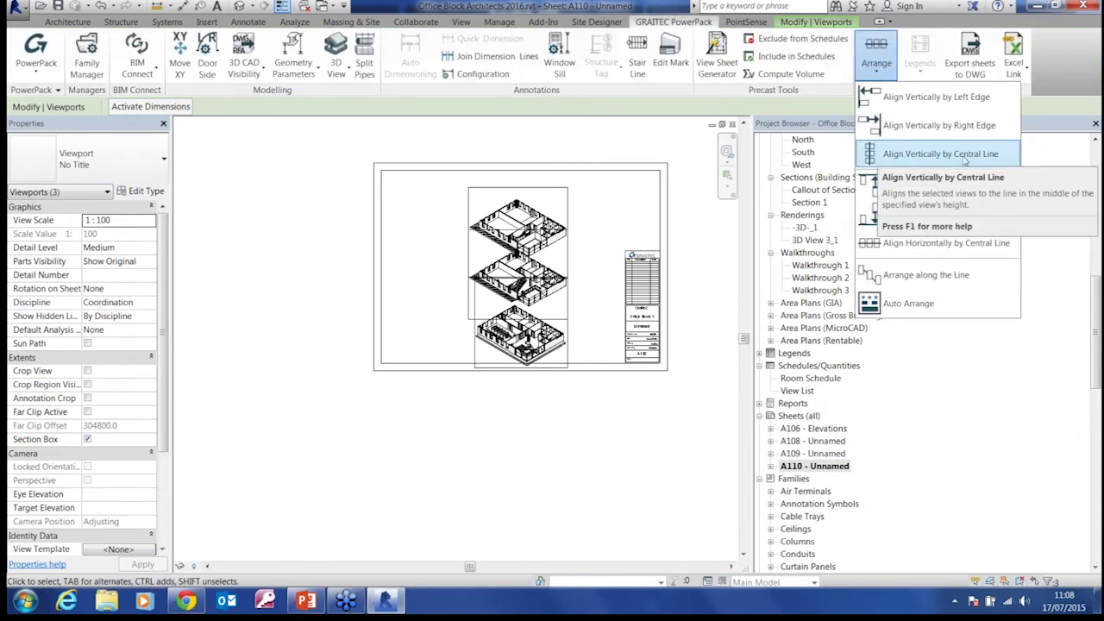
left_click(949, 158)
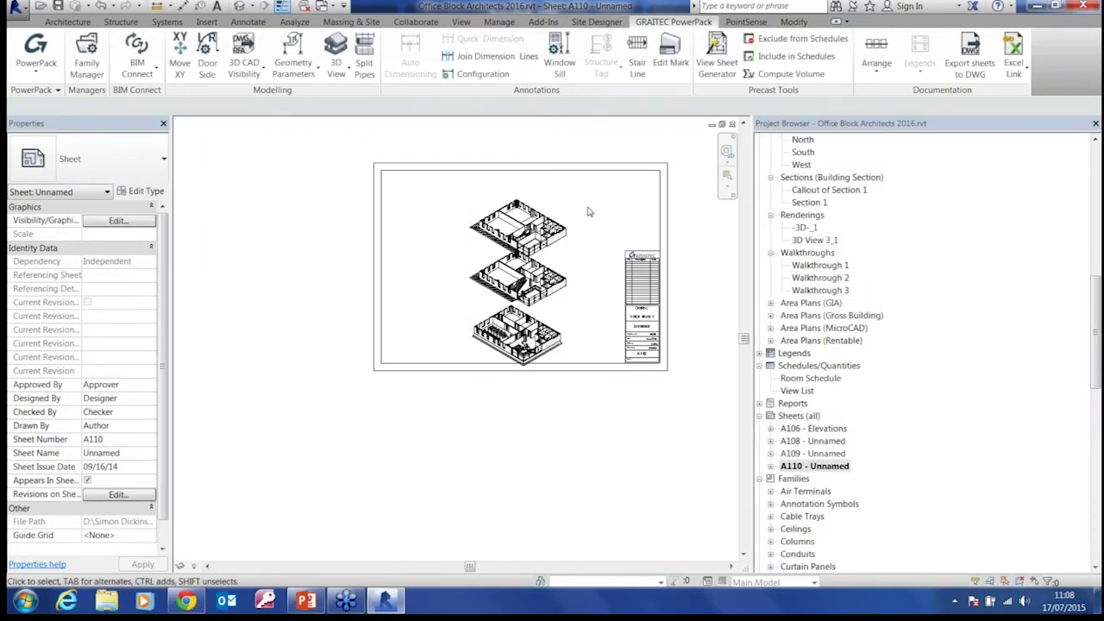
Step: Stagger the viewports by moving the uppermost one toward the sheet's upper-left corner and the middle one to the right
left_click_drag(541, 226, 482, 219)
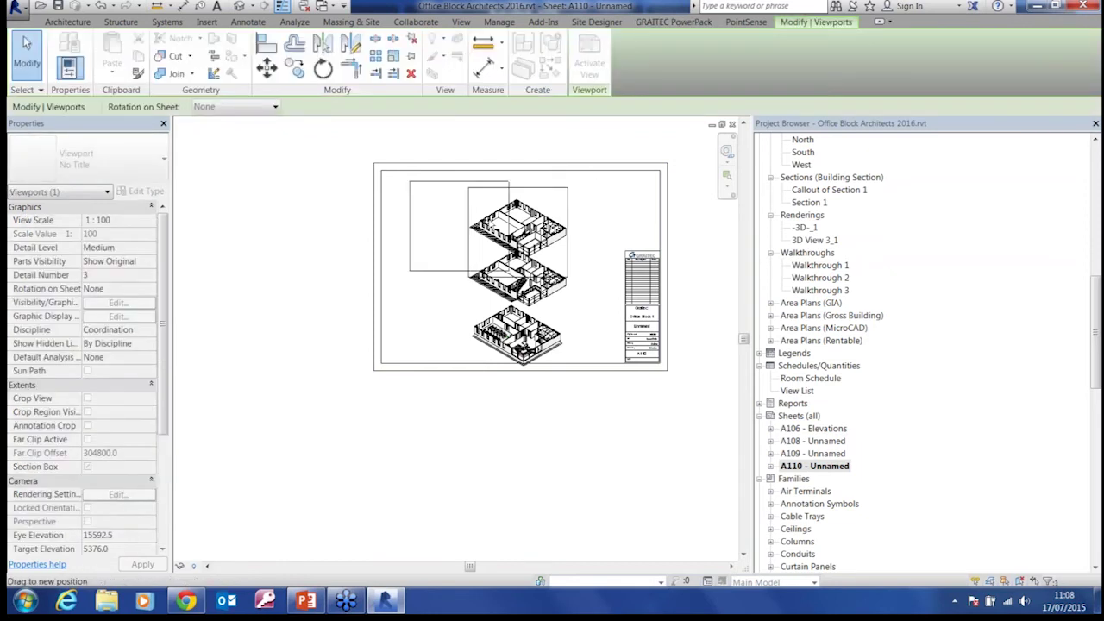
left_click_drag(543, 288, 582, 295)
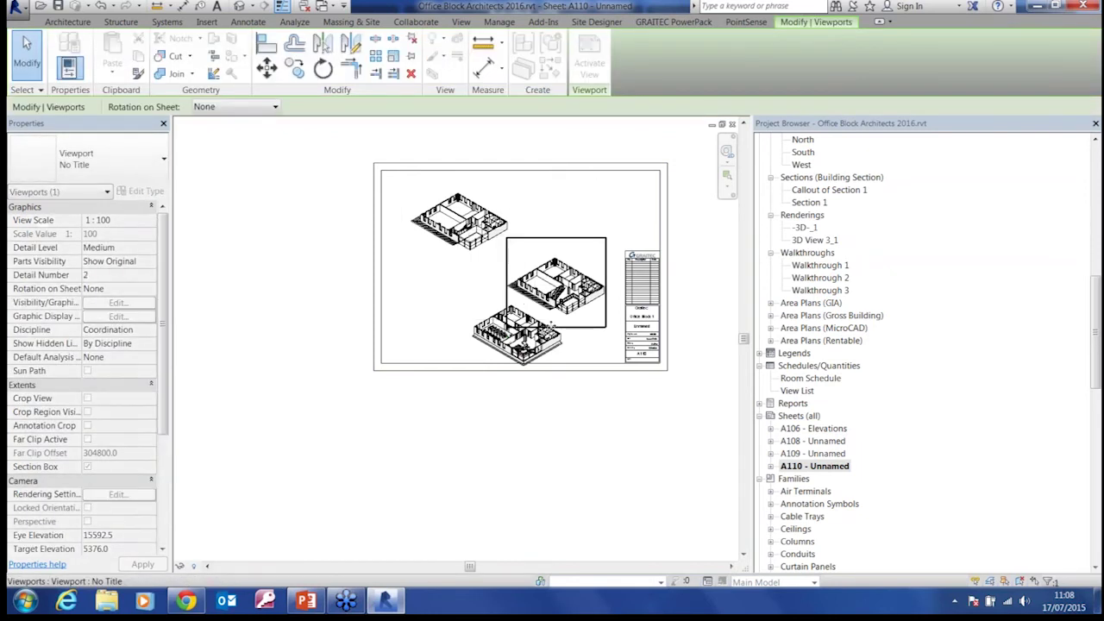
left_click(673, 21)
left_click(876, 53)
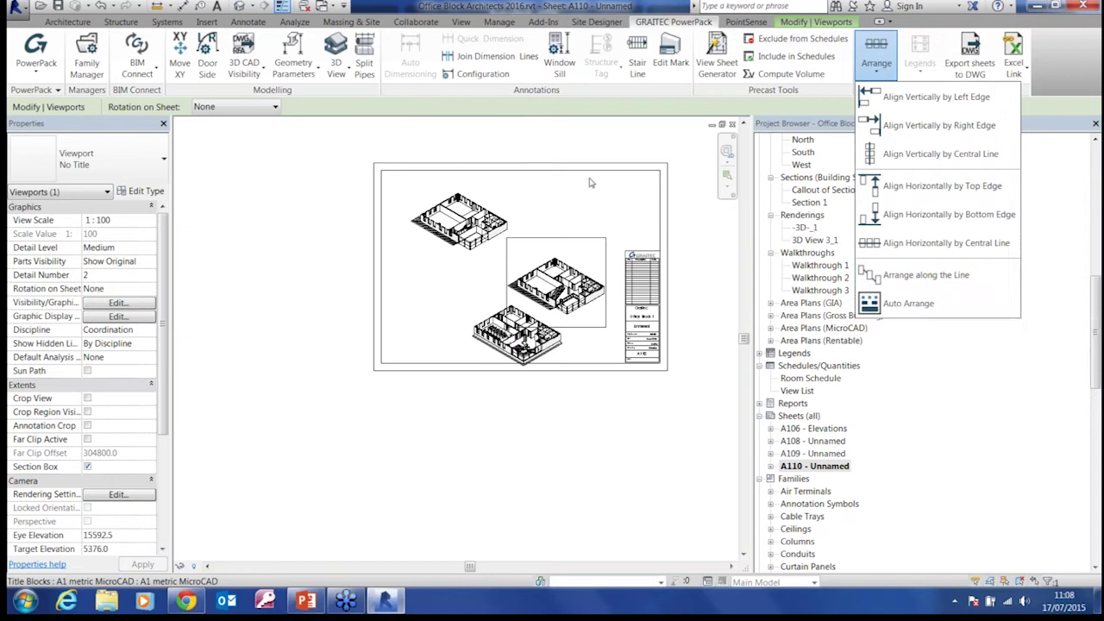
Step: Draw a diagonal detail line about 520 mm long at roughly 36° from the upper-left viewport down past the middle-right viewport
left_click(233, 21)
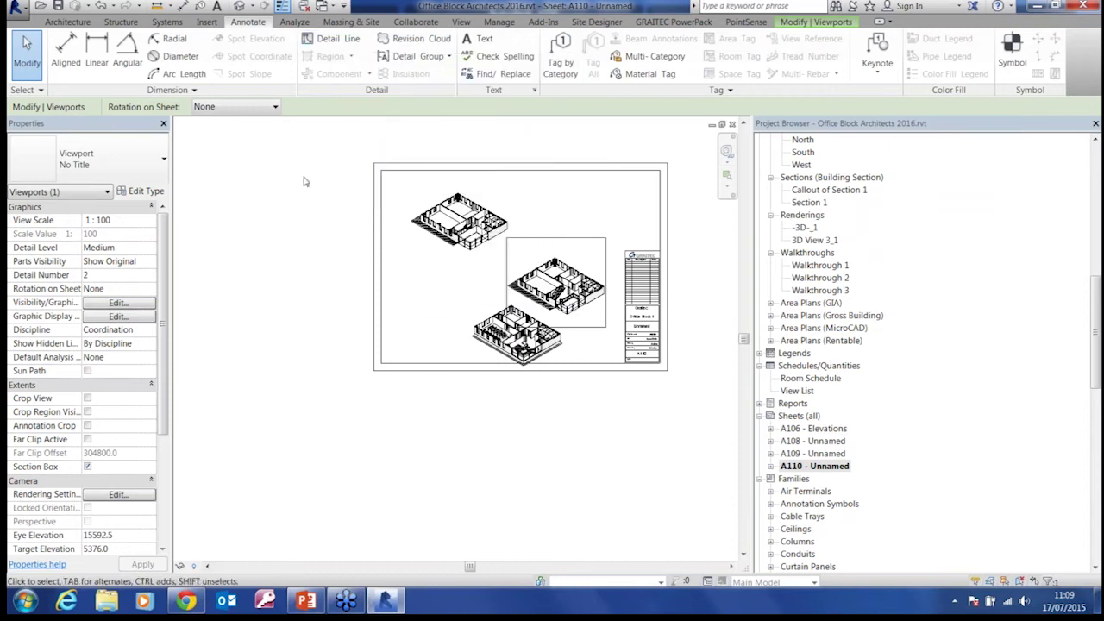
left_click(334, 41)
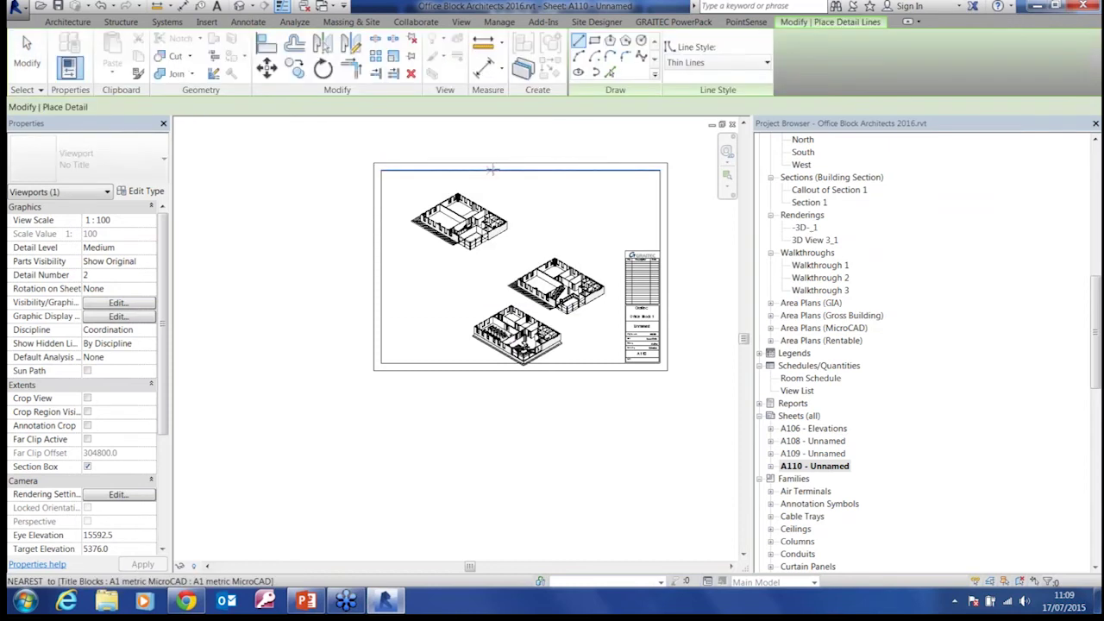
left_click(527, 224)
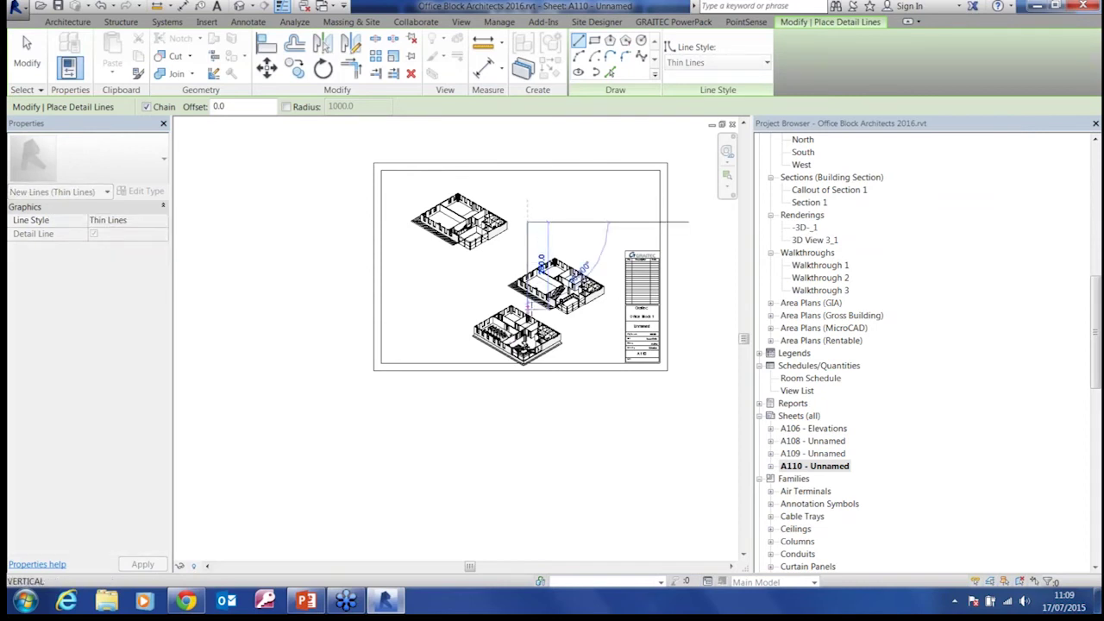
key("Escape")
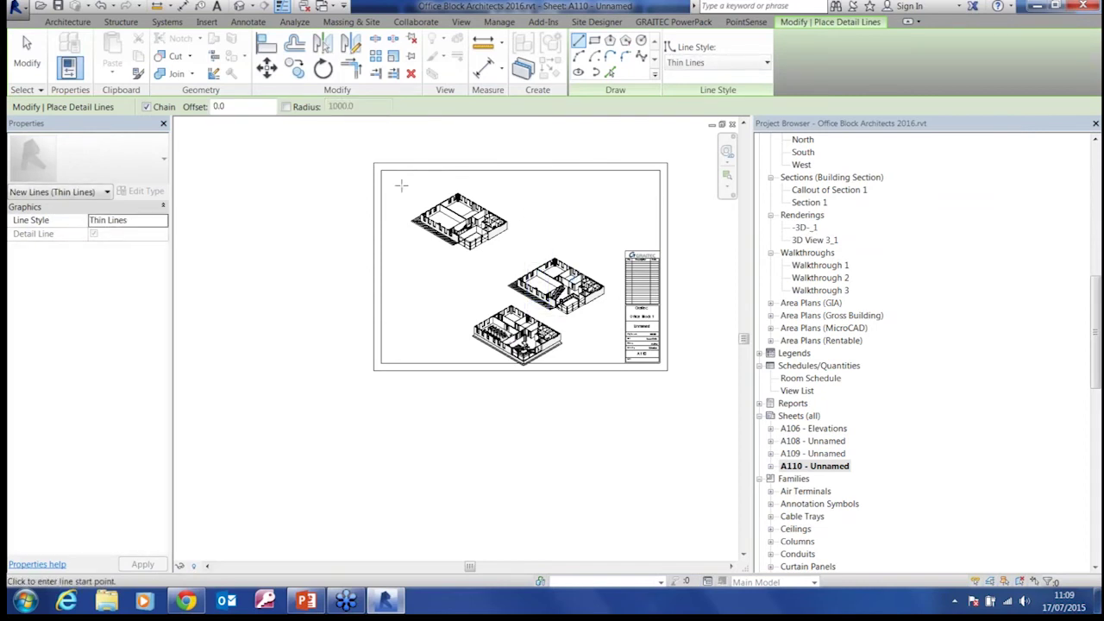
left_click(483, 245)
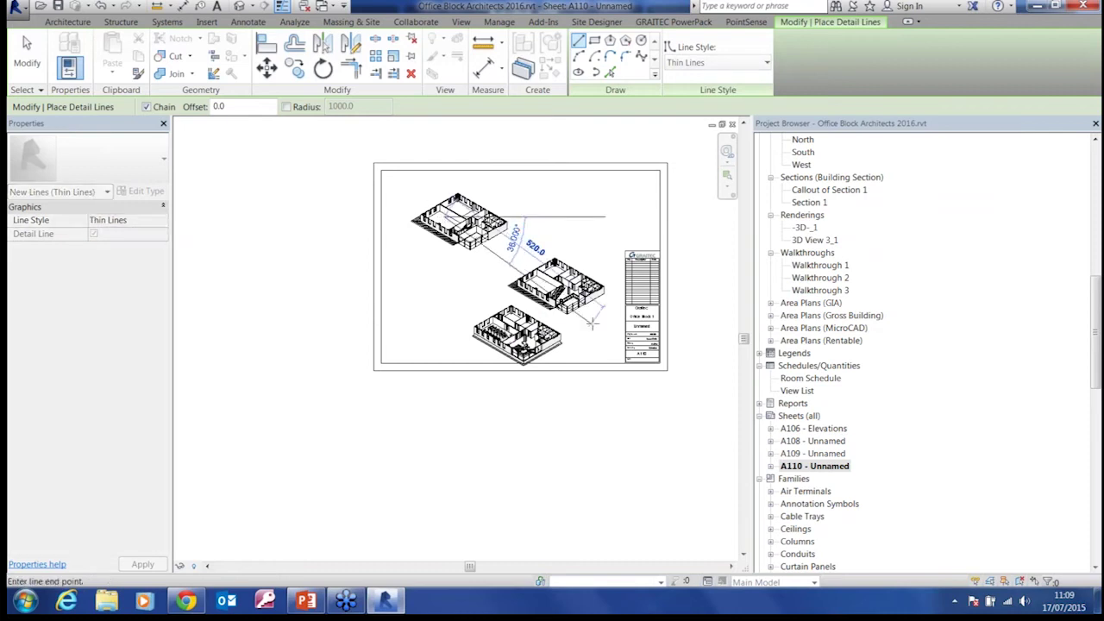
left_click(593, 326)
key("Escape")
key("Escape")
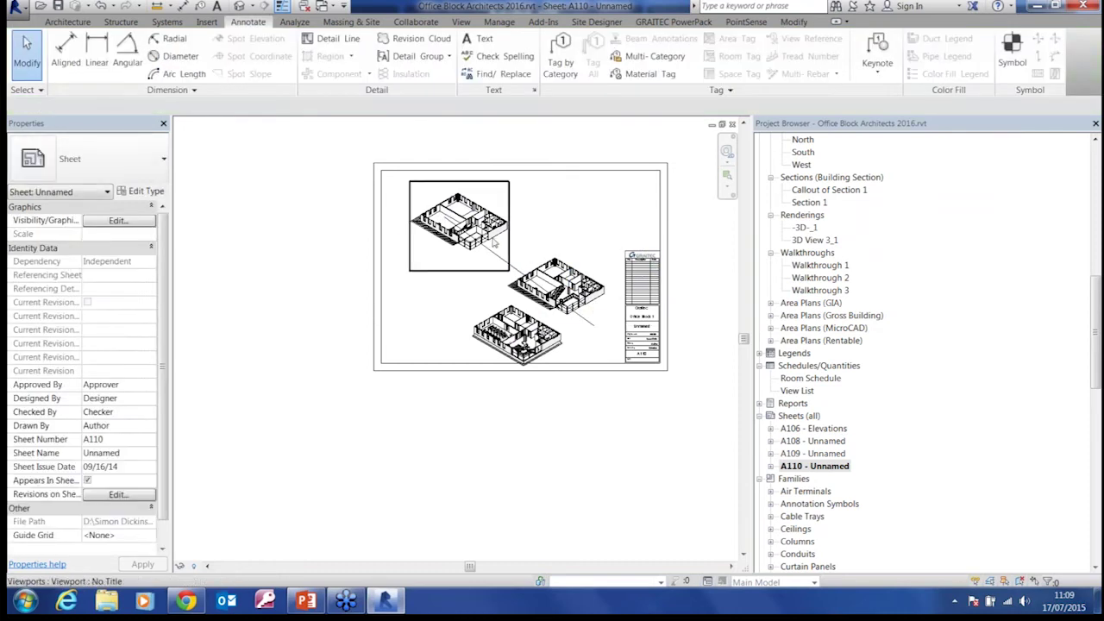
Step: Select all three floor viewports and arrange them along the diagonal detail line
left_click(488, 242)
left_click(555, 289, "ctrl")
left_click(535, 332, "ctrl")
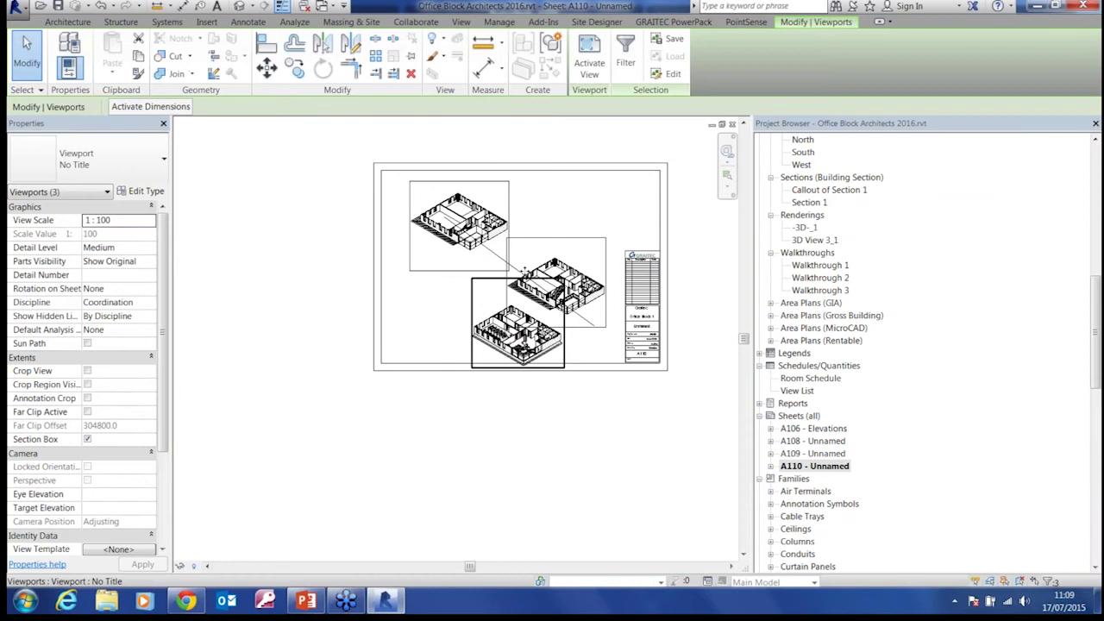
left_click(673, 22)
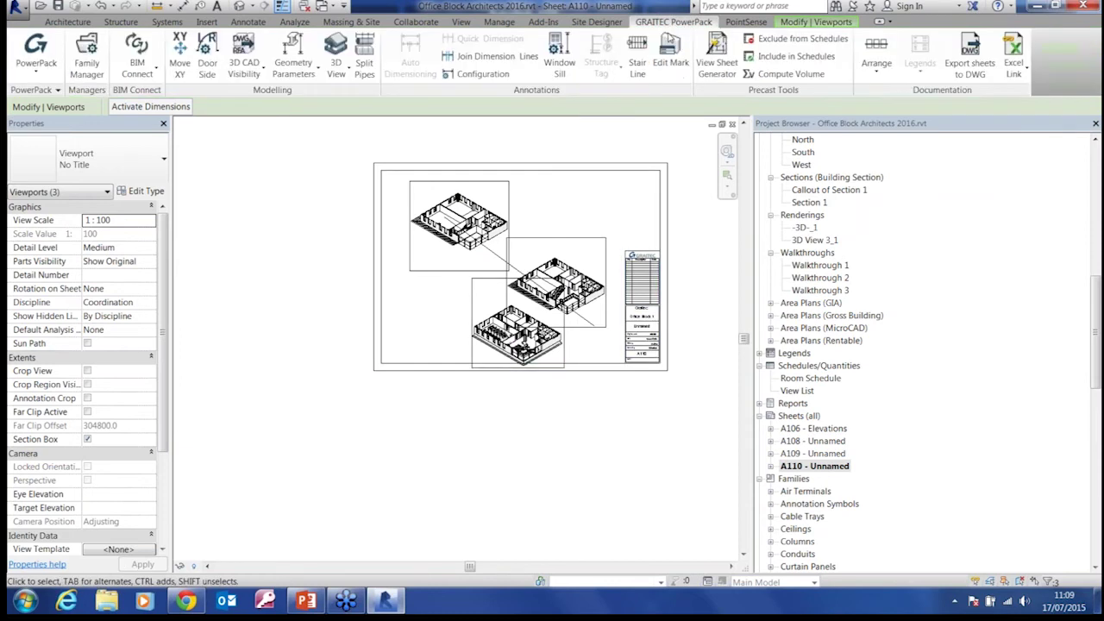
left_click(875, 68)
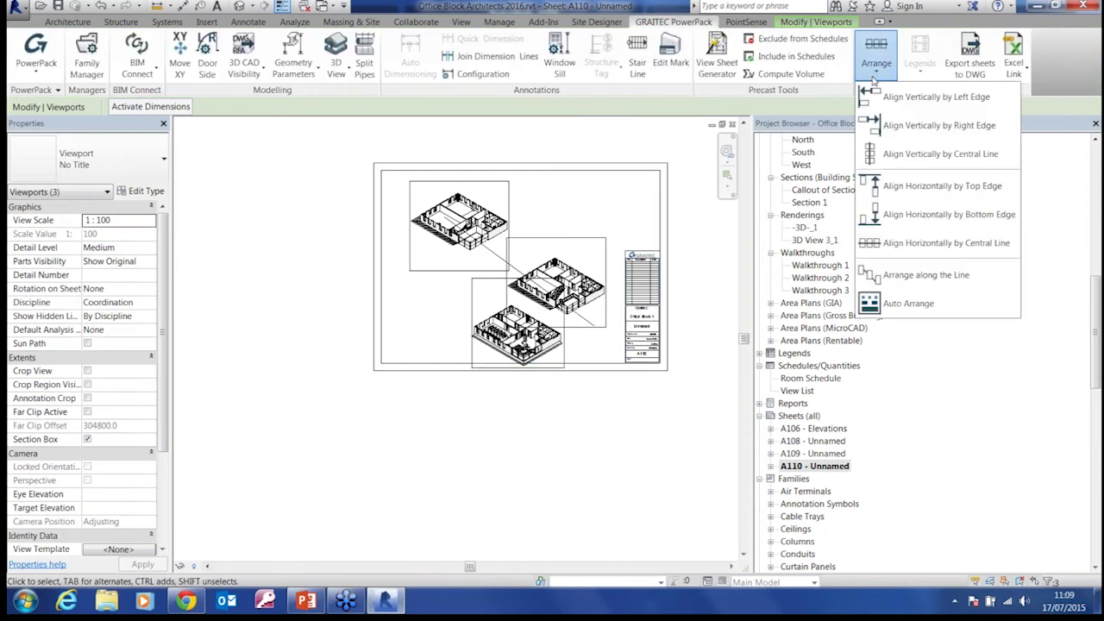
left_click(924, 274)
left_click(515, 273)
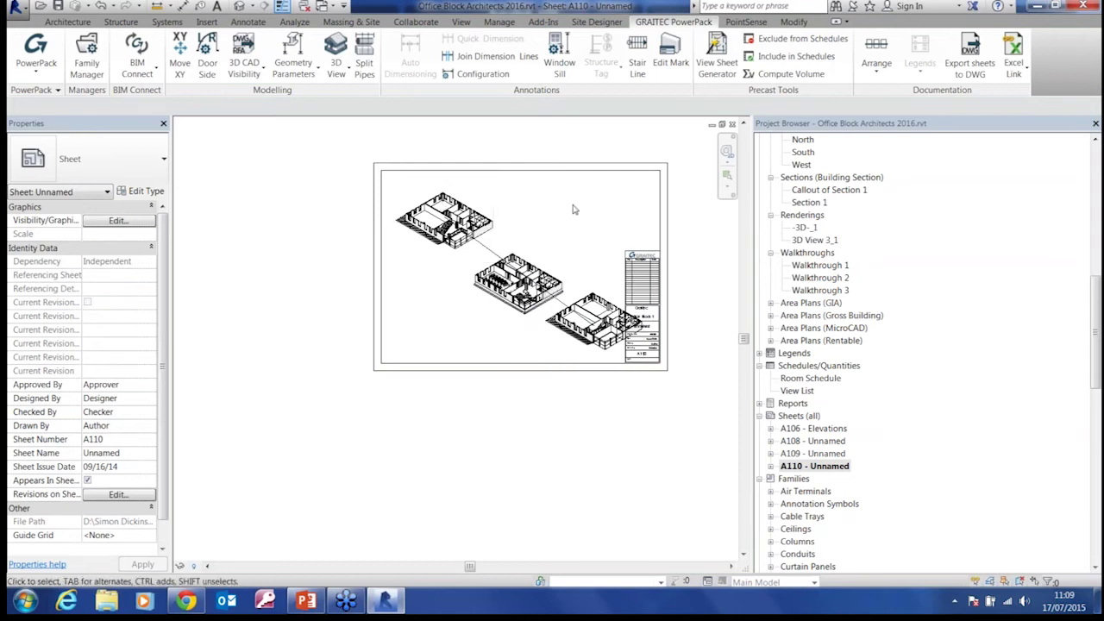
Step: Delete the diagonal detail line and move the two lower floor viewports out of line with the upper-left one
mouse_move(557, 238)
middle_mouse_down()
mouse_move(560, 223)
mouse_move(550, 242)
middle_mouse_up()
left_click(493, 235)
key("Delete")
left_click(515, 265)
left_click_drag(565, 309, 528, 244)
left_click_drag(465, 273, 478, 323)
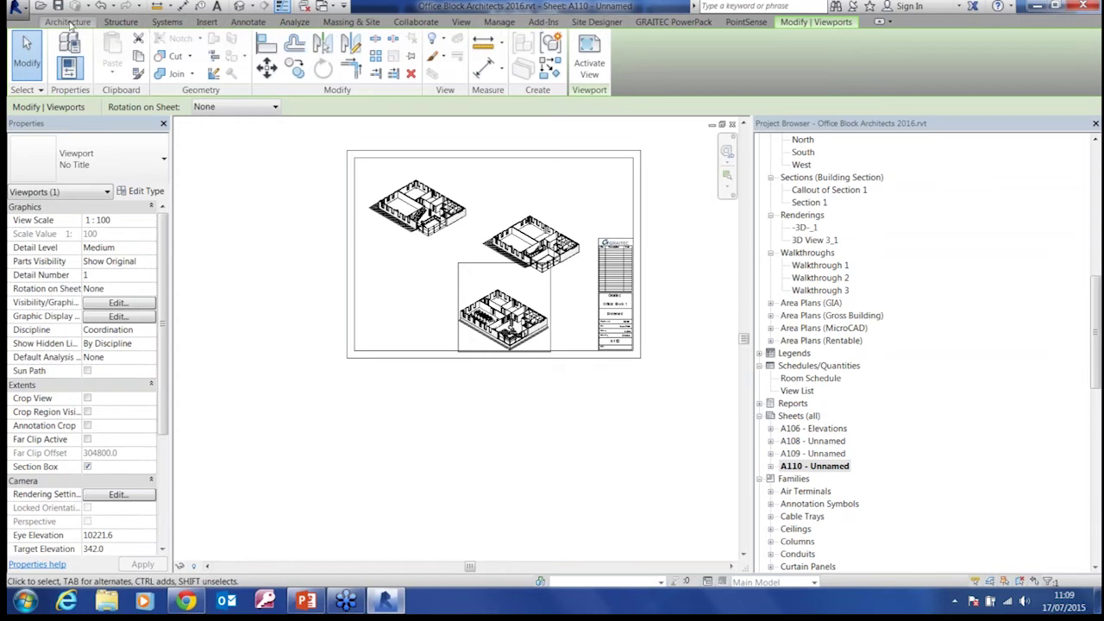
Step: Draw a vertical detail line on the sheet between the upper-left and right floor viewports
left_click(248, 23)
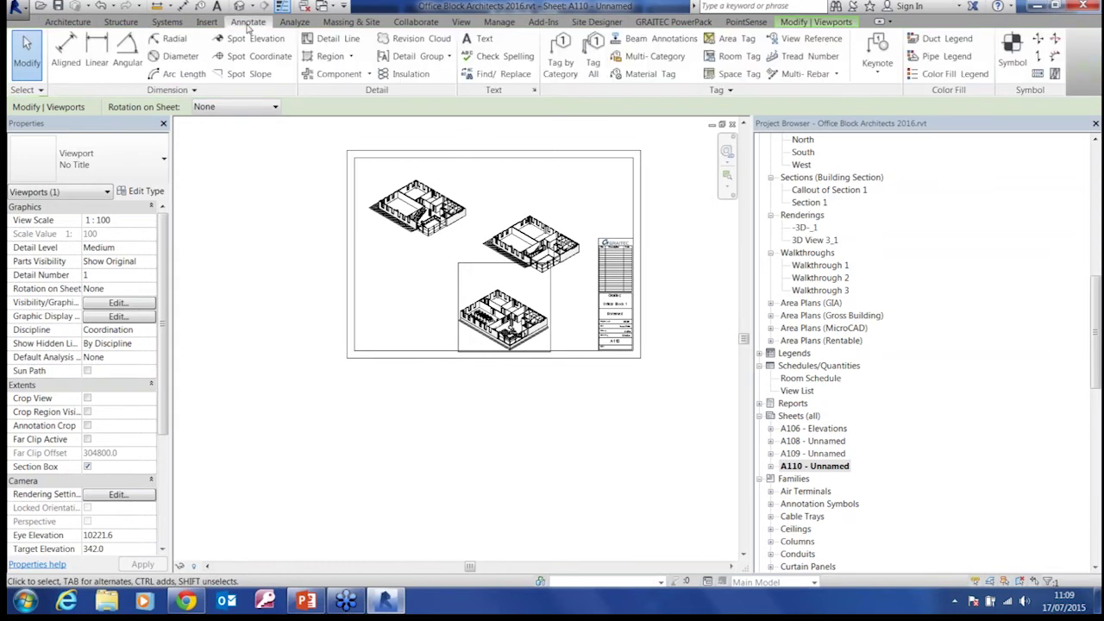
left_click(332, 39)
left_click(480, 209)
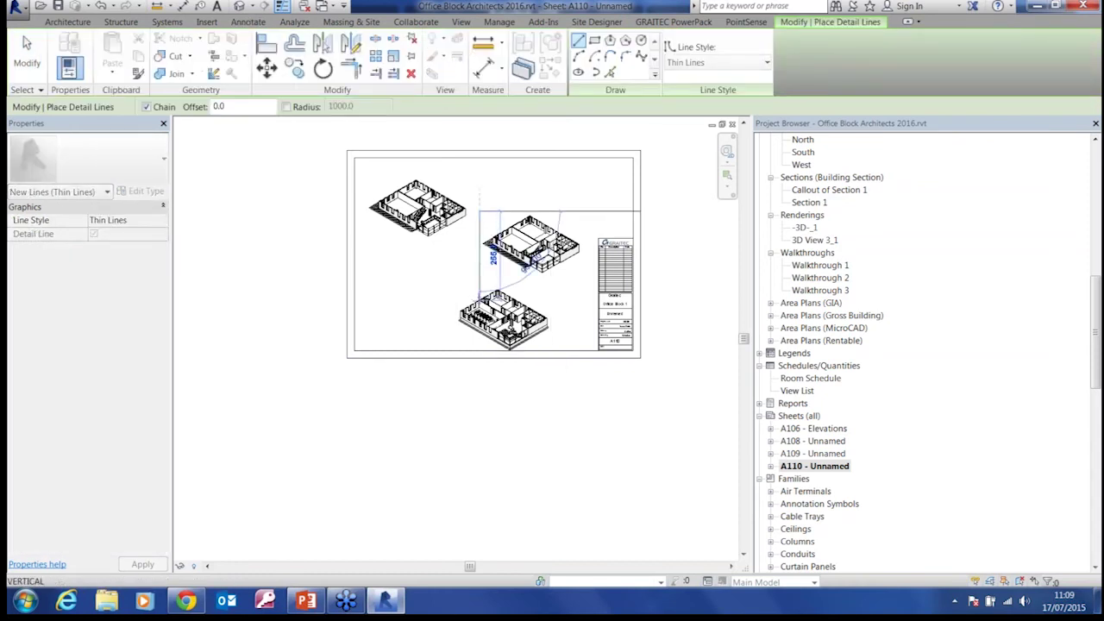
left_click(479, 293)
key("Escape")
key("Escape")
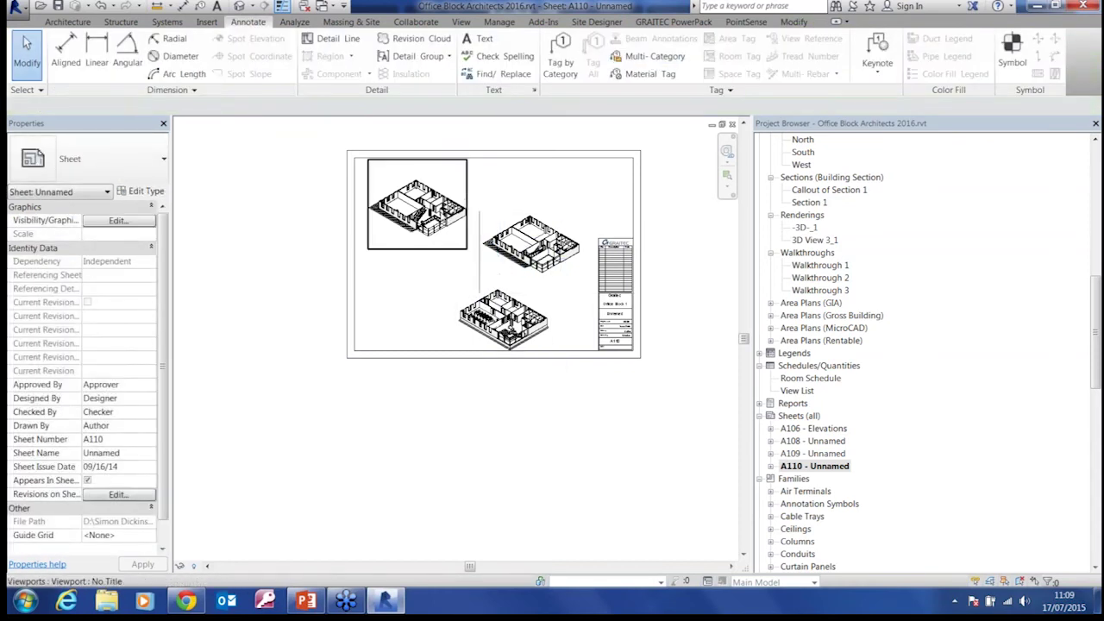
Step: Select all three floor viewports and arrange them along the vertical detail line
left_click(444, 216)
left_click(530, 246, "ctrl")
left_click(534, 302, "ctrl")
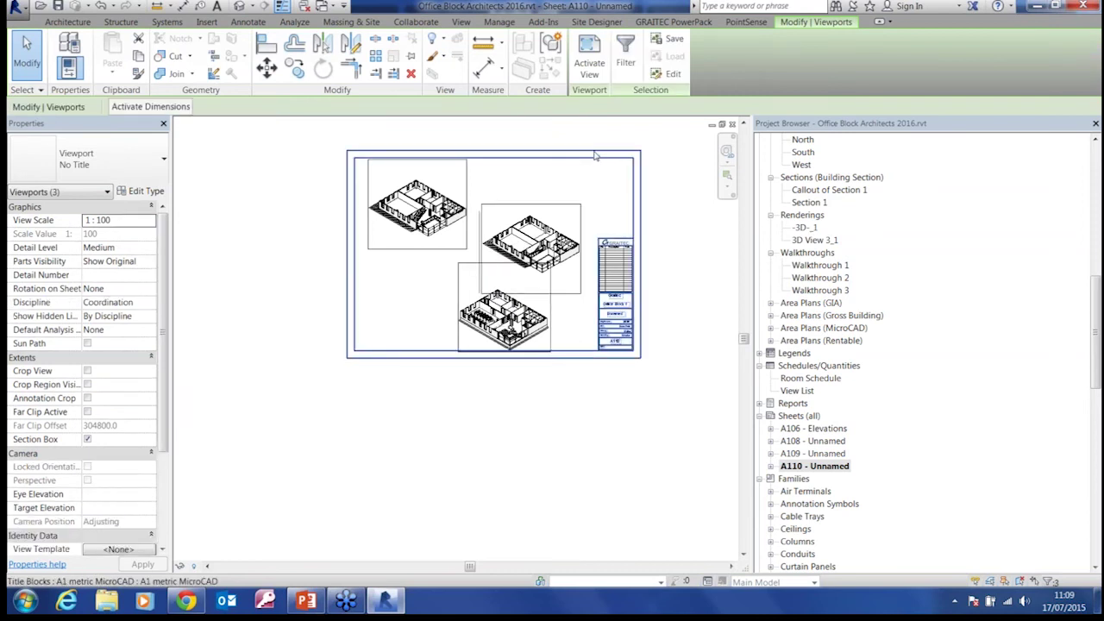
left_click(673, 22)
left_click(885, 75)
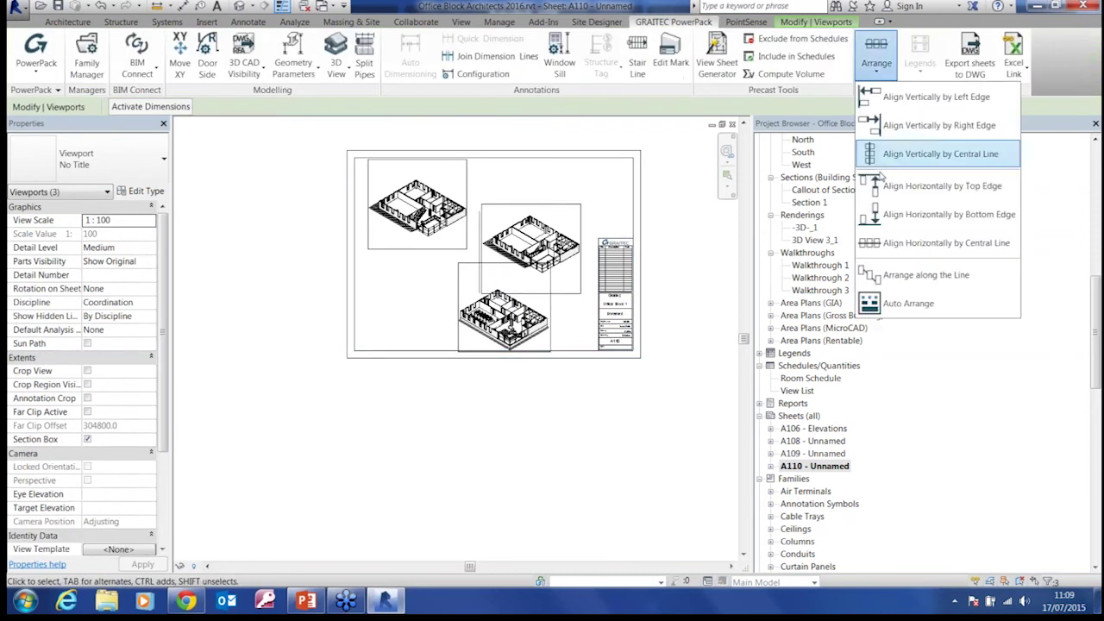
left_click(903, 284)
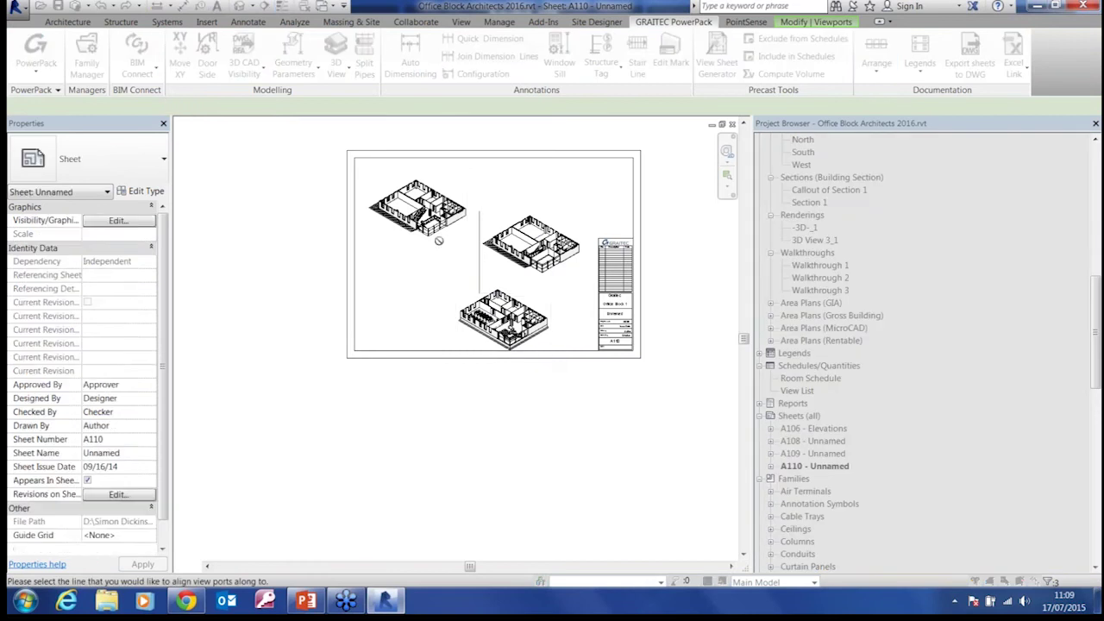
left_click(479, 263)
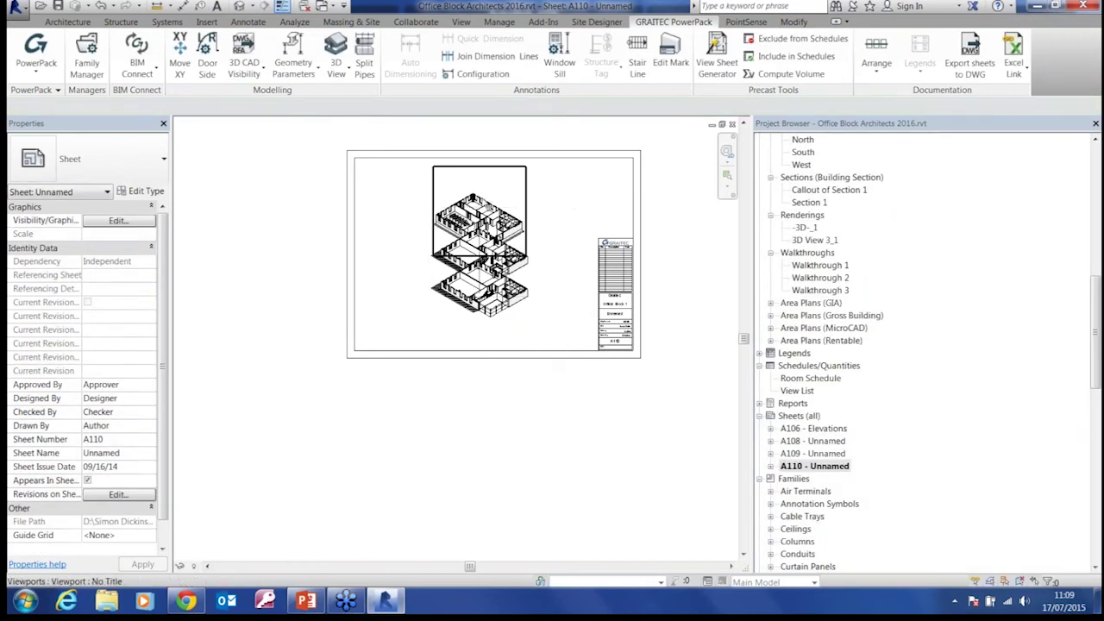
Step: Move the three floor viewports apart: one to the sheet's upper left, one to its right side and one to its lower right
left_click(479, 211)
left_click_drag(479, 211, 392, 197)
left_click_drag(504, 247, 570, 228)
left_click_drag(512, 300, 569, 323)
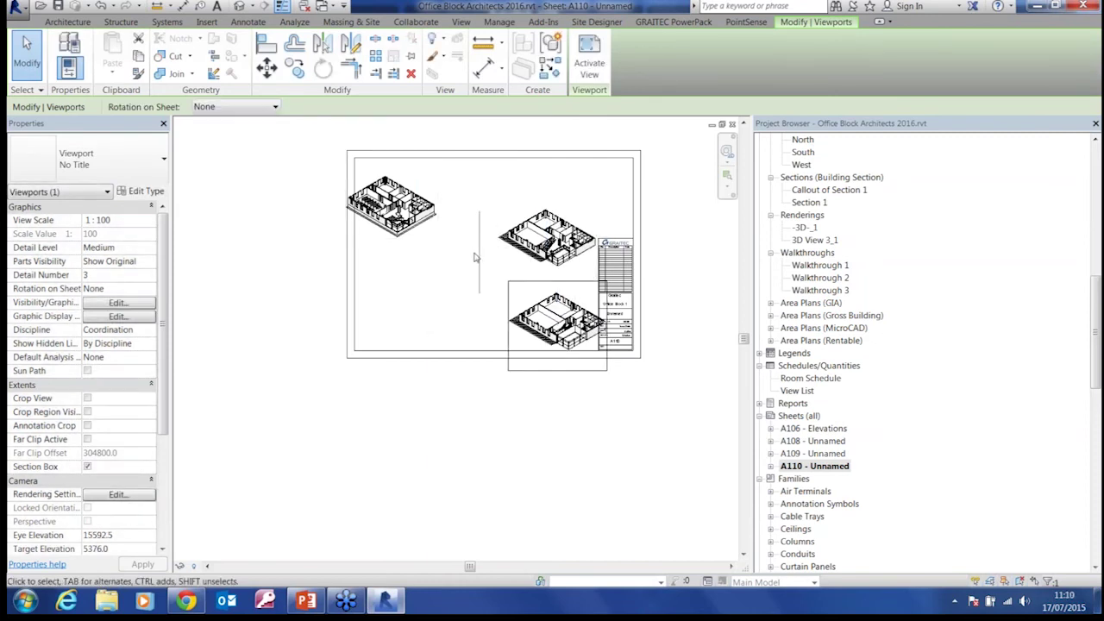
Step: Delete the vertical detail line and auto-arrange the floor viewports on sheet A110
left_click(480, 250)
key("Delete")
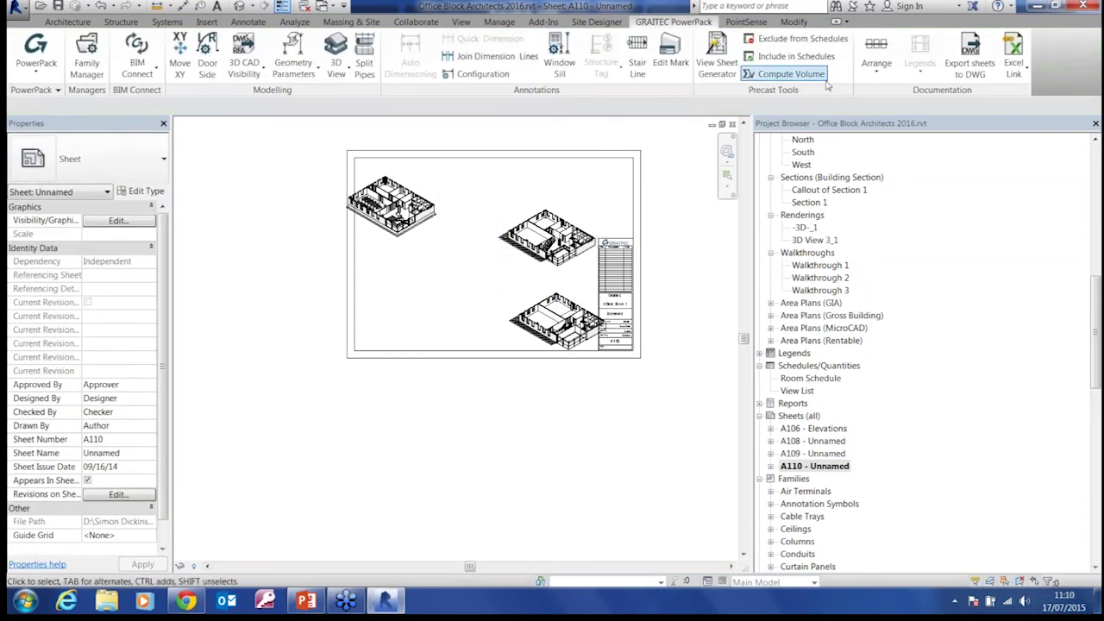
left_click(871, 63)
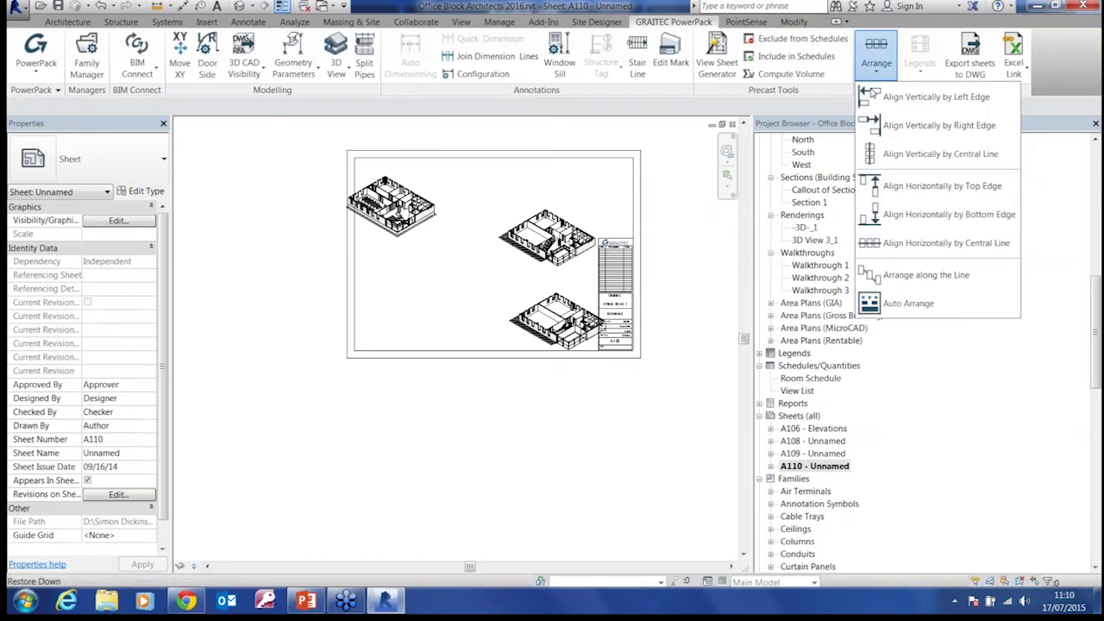
left_click(907, 302)
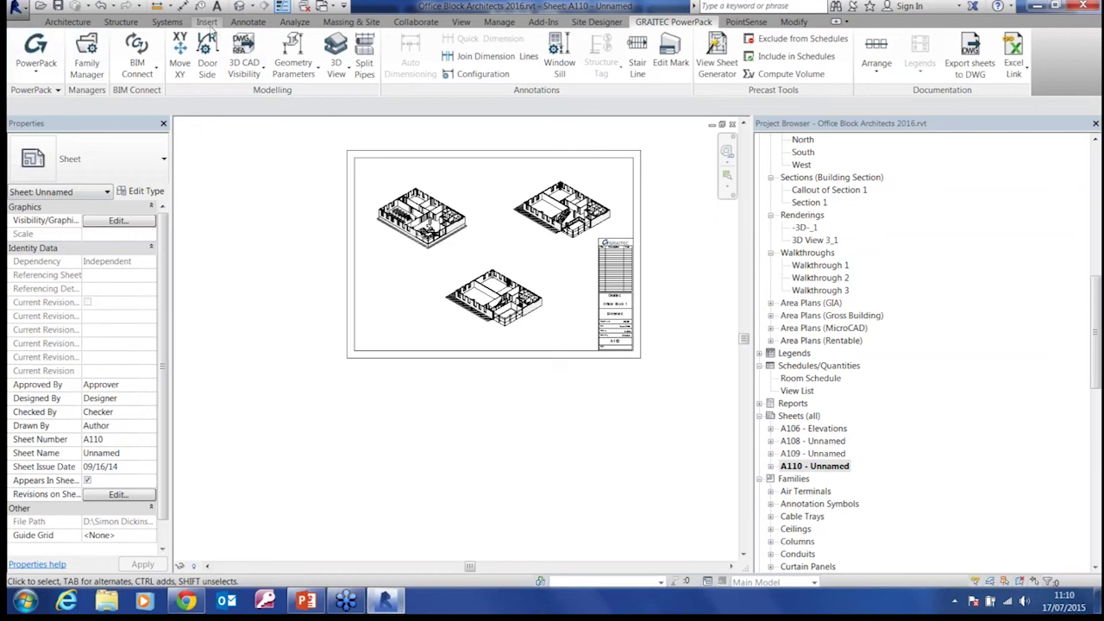
Step: Create a new legend view named Legend 1 at a scale of 1 : 50
left_click(461, 22)
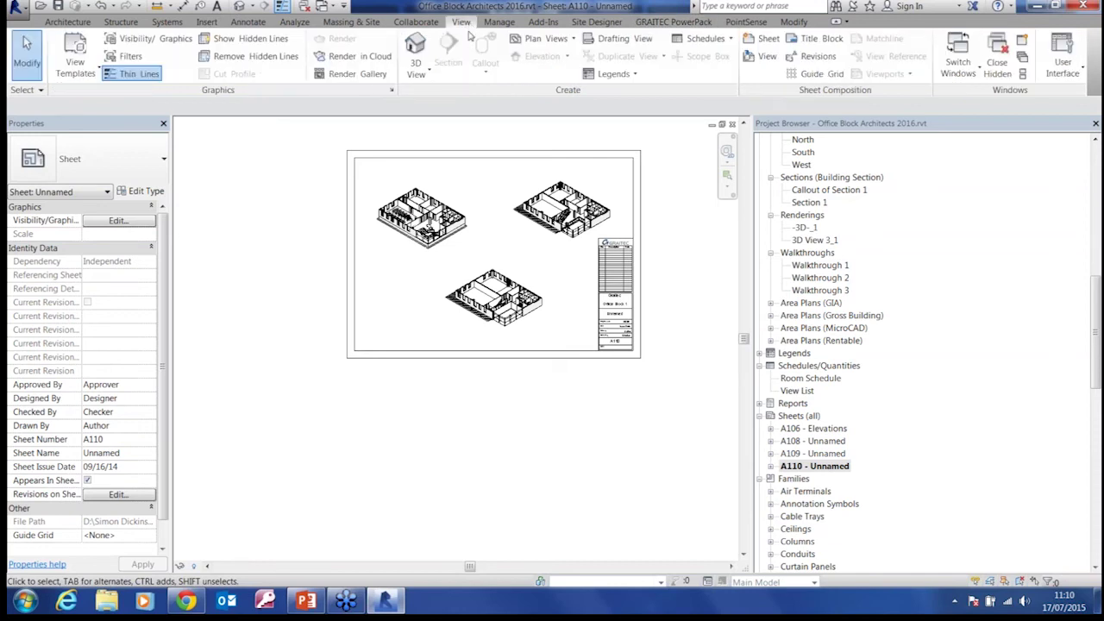
left_click(614, 74)
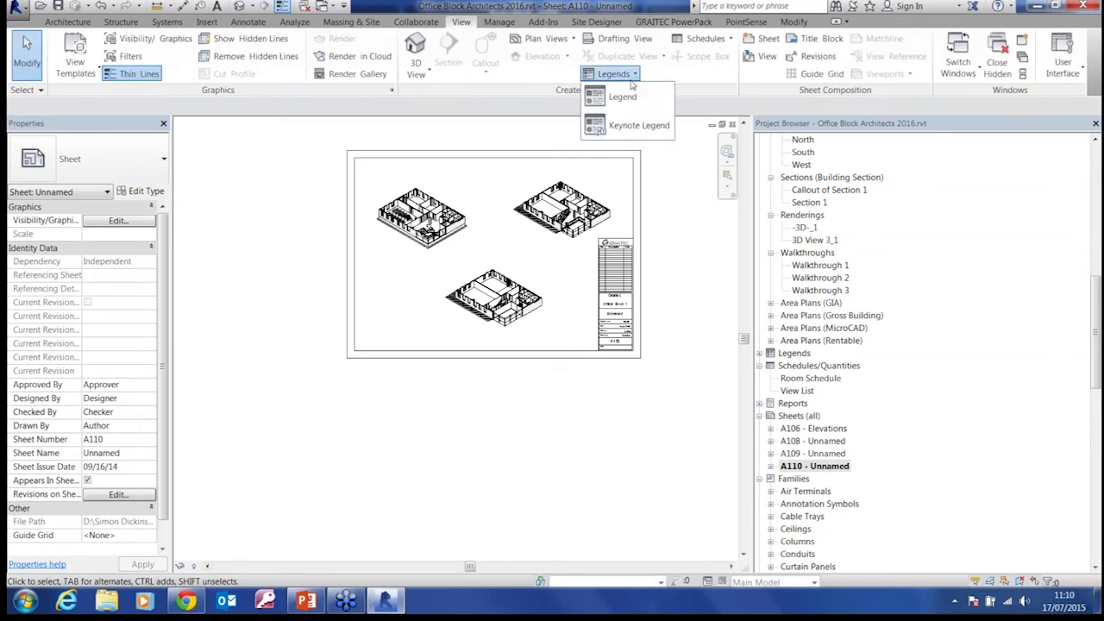
left_click(619, 93)
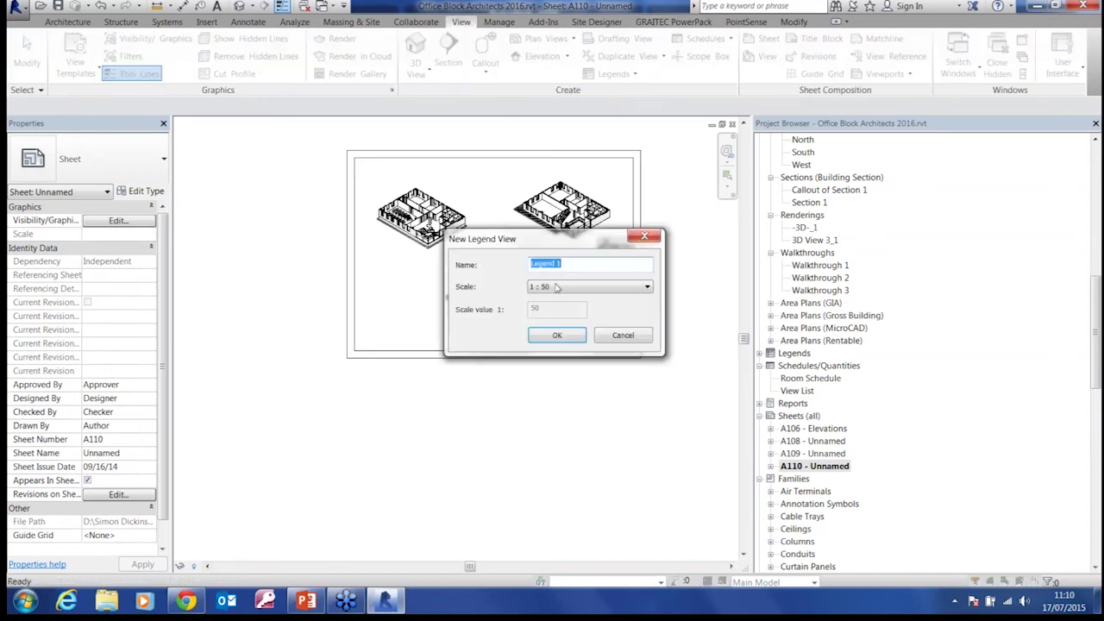
left_click(565, 336)
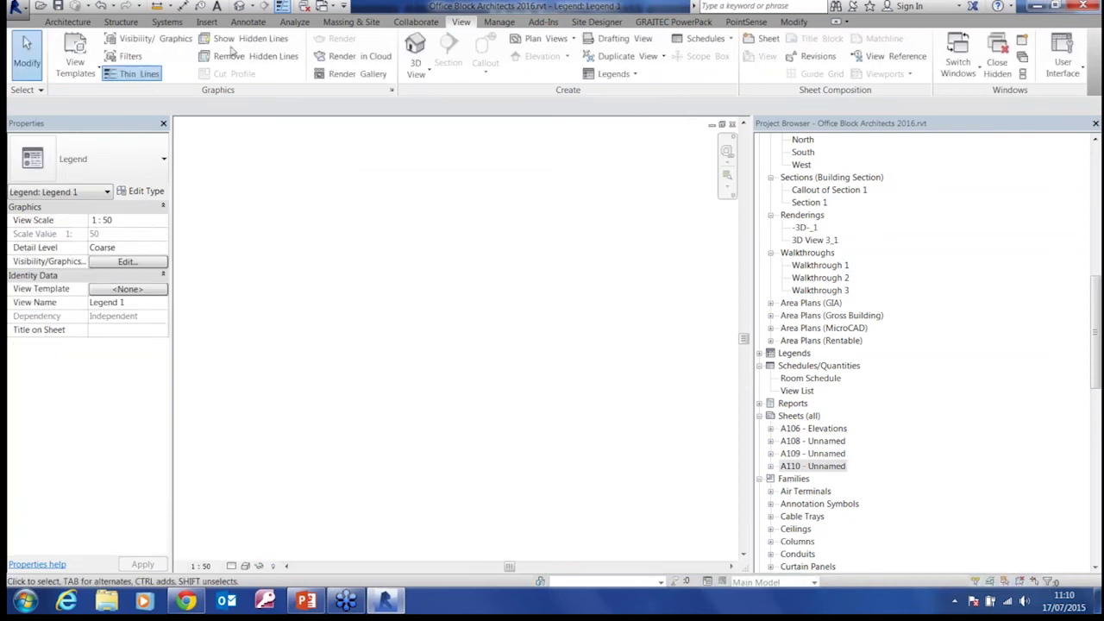
Step: Place a legend component of door IntAys (2) : 1510 x 2110mm Dbl Swing in the legend, shown as its front elevation
left_click(249, 22)
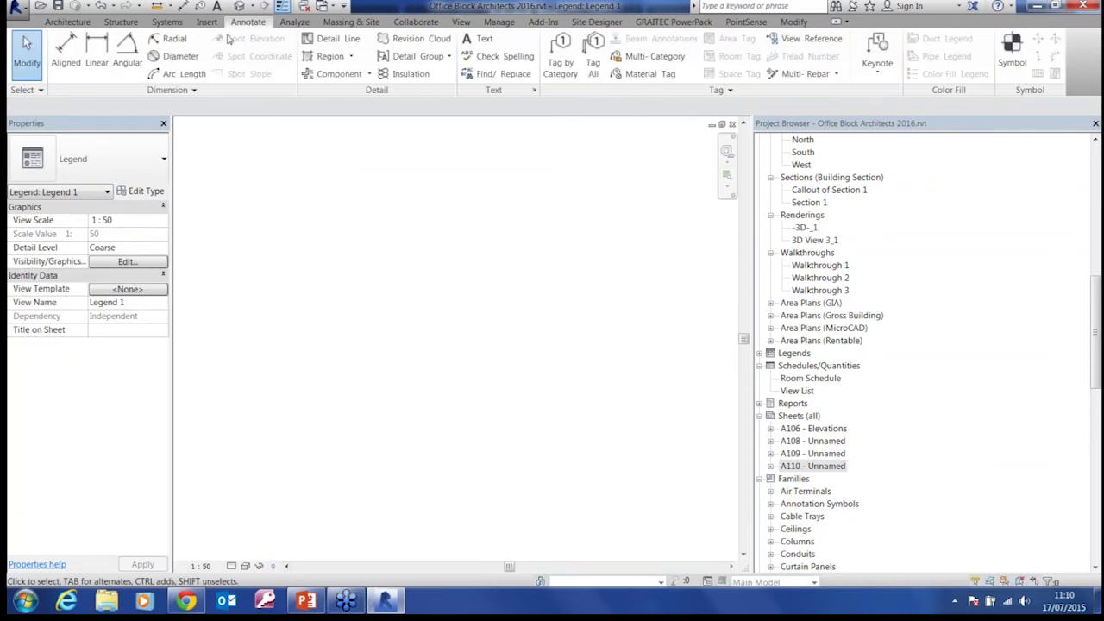
left_click(368, 75)
left_click(354, 155)
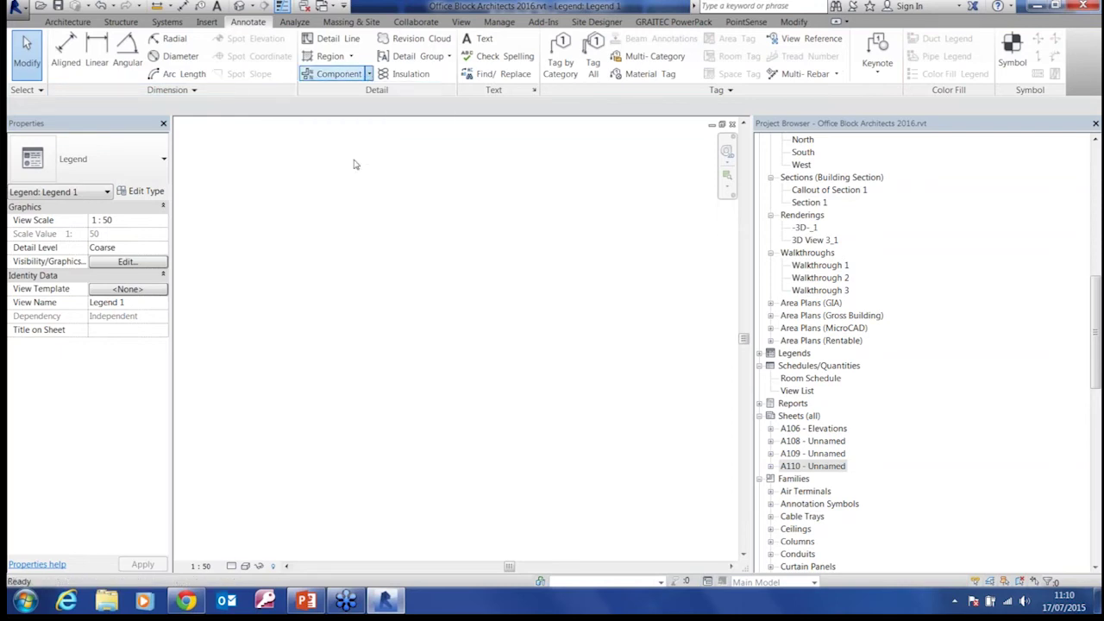
left_click(246, 106)
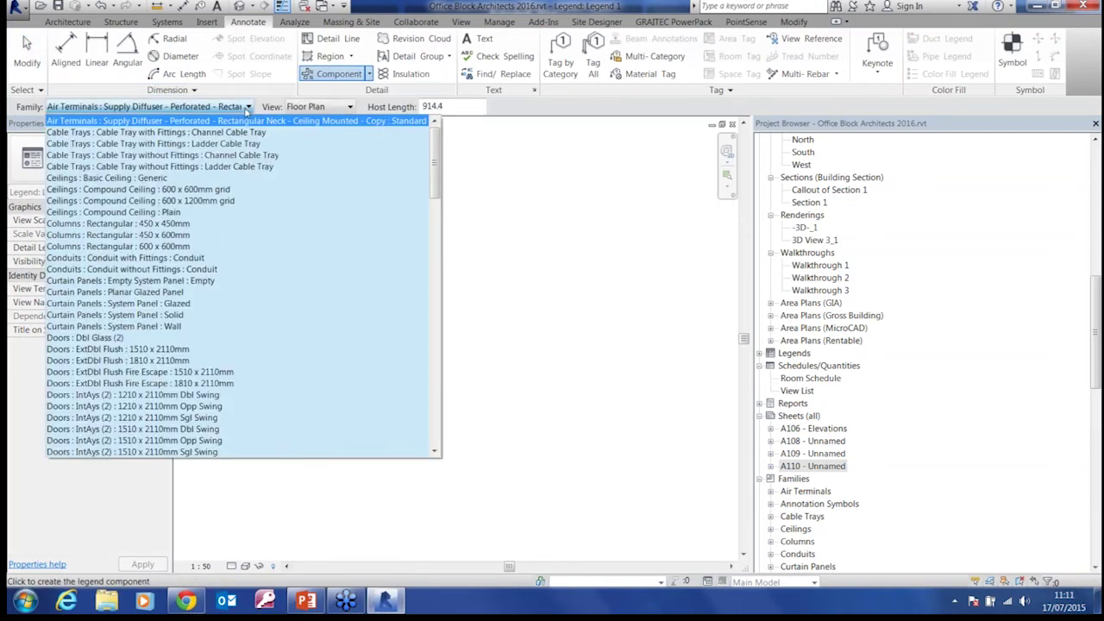
mouse_move(435, 178)
left_mouse_down()
mouse_move(433, 441)
mouse_move(446, 175)
left_mouse_up()
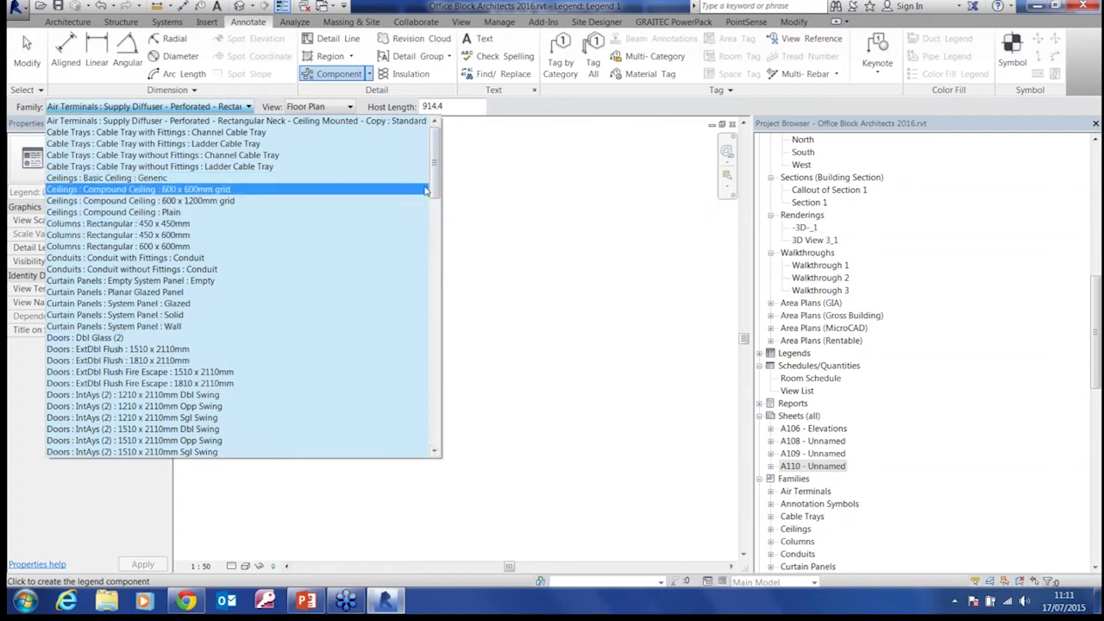
left_click_drag(435, 164, 435, 210)
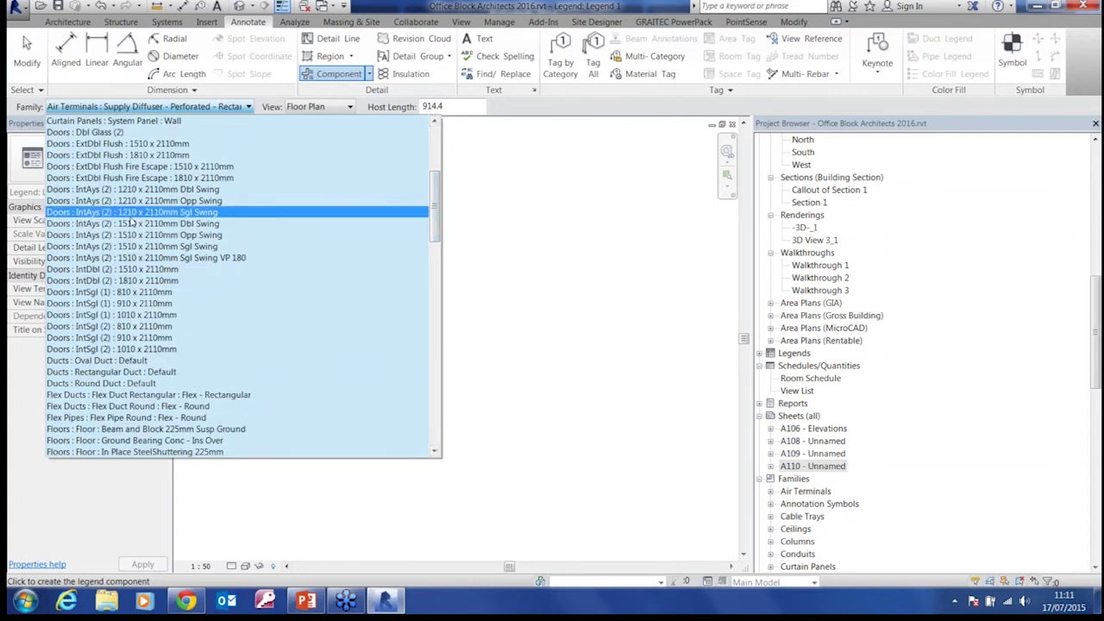
left_click(76, 227)
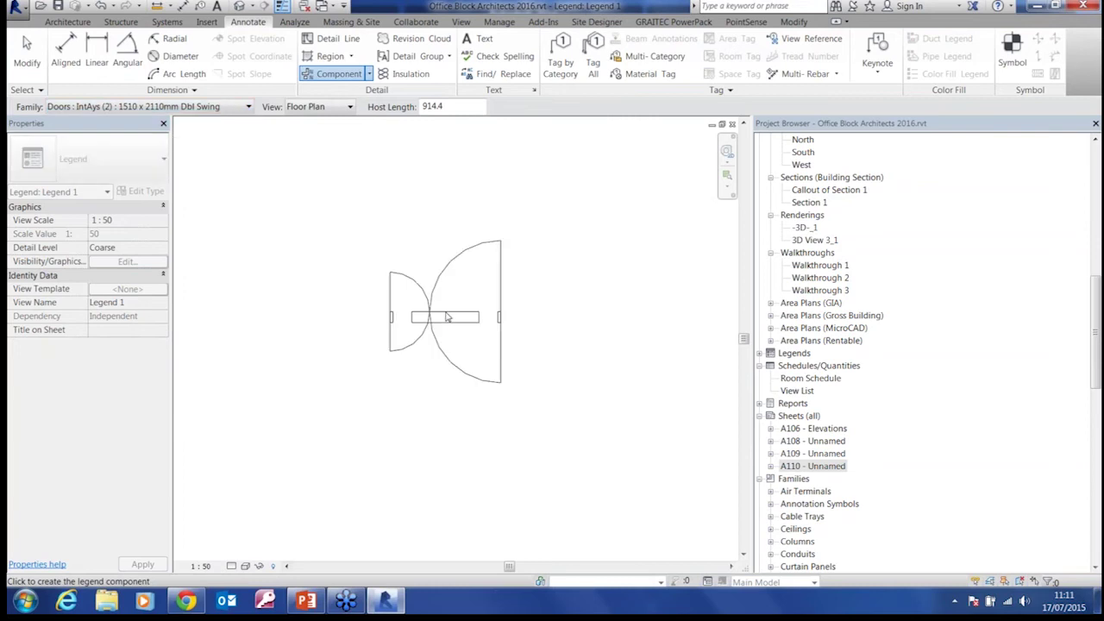
left_click(349, 107)
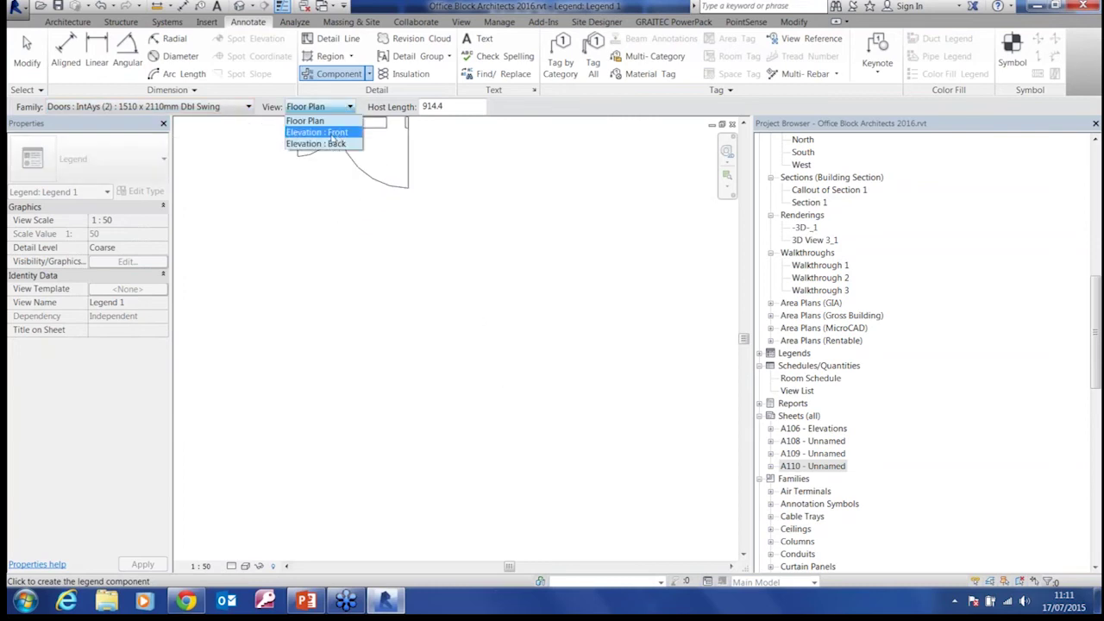
left_click(333, 133)
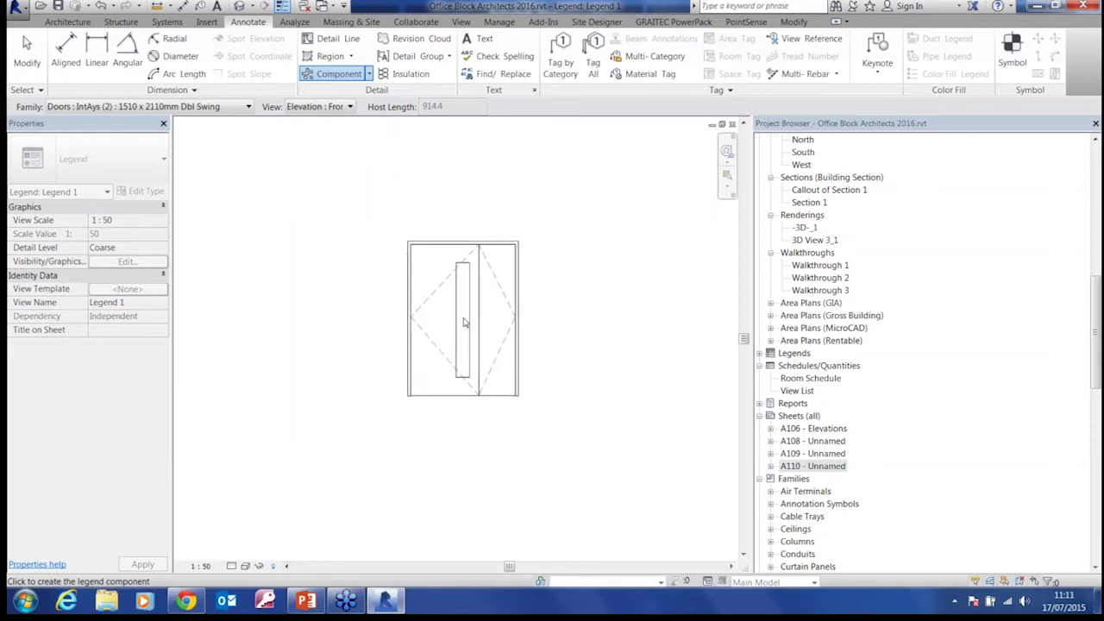
left_click(435, 326)
scroll(517, 354, "down", 2)
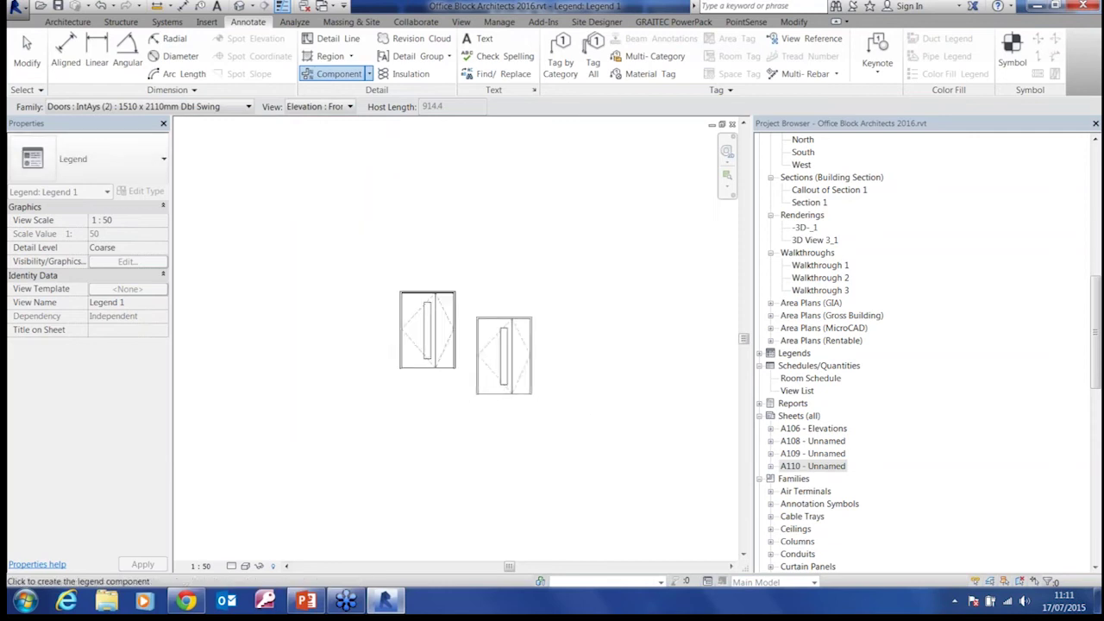
key("Escape")
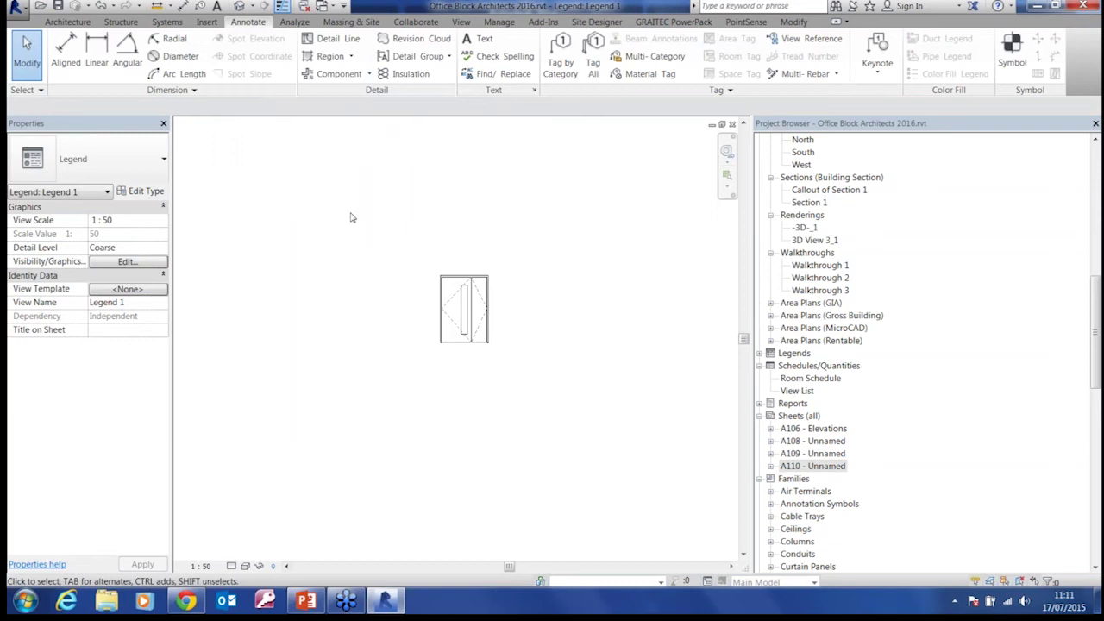
Step: Draw a rectangular detail-line frame about 5100 wide and 3300 high around the door elevation
mouse_move(386, 282)
middle_mouse_down()
mouse_move(328, 256)
mouse_move(351, 280)
middle_mouse_up()
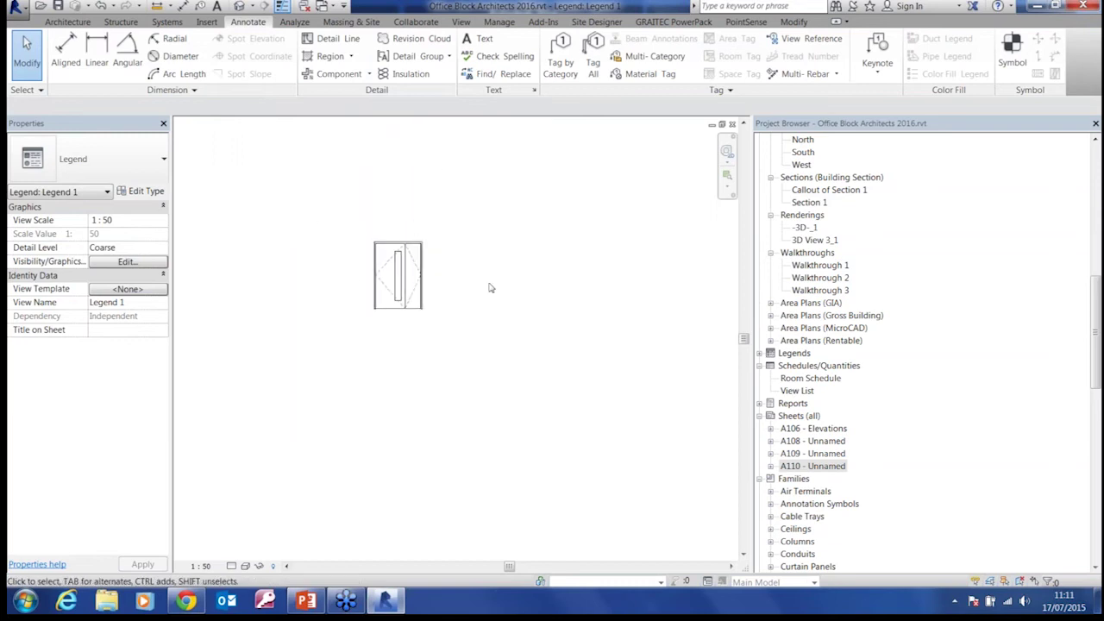
left_click(338, 39)
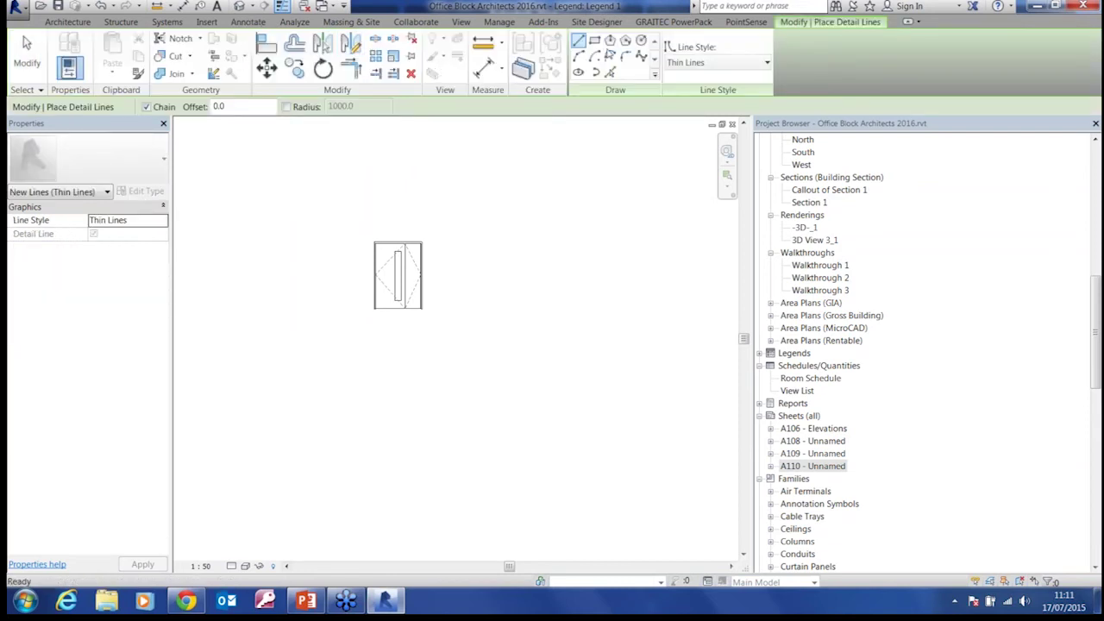
left_click(316, 216)
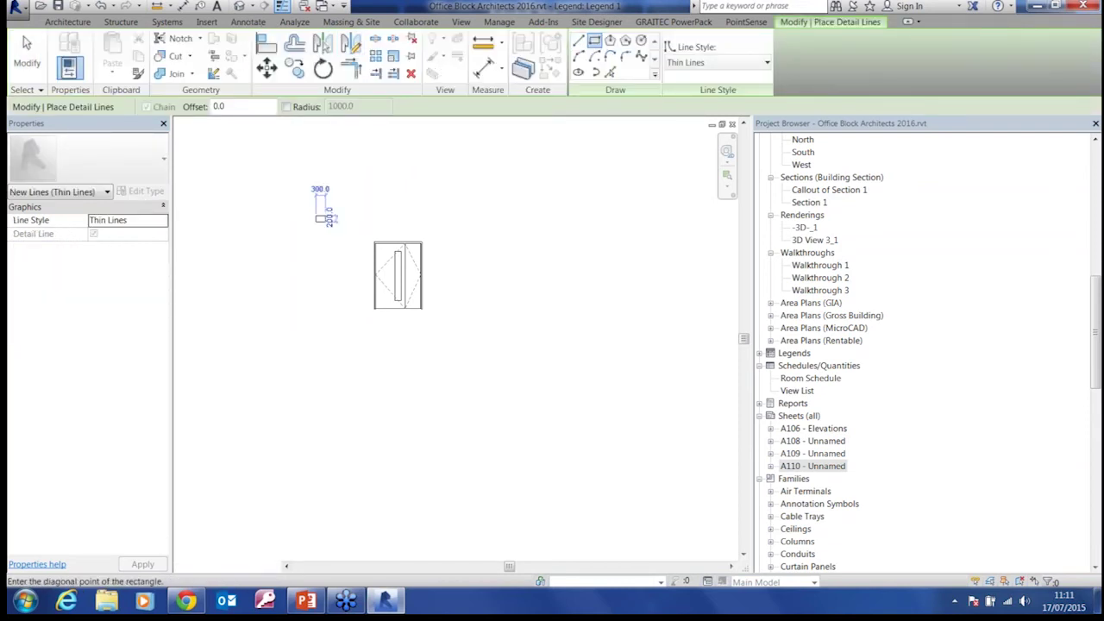
left_click(477, 320)
Step: Divide the frame with detail-line rectangles: a left column about 1493 wide, a right column about 1430 wide and a header row about 658 high
left_click(315, 215)
left_click(363, 320)
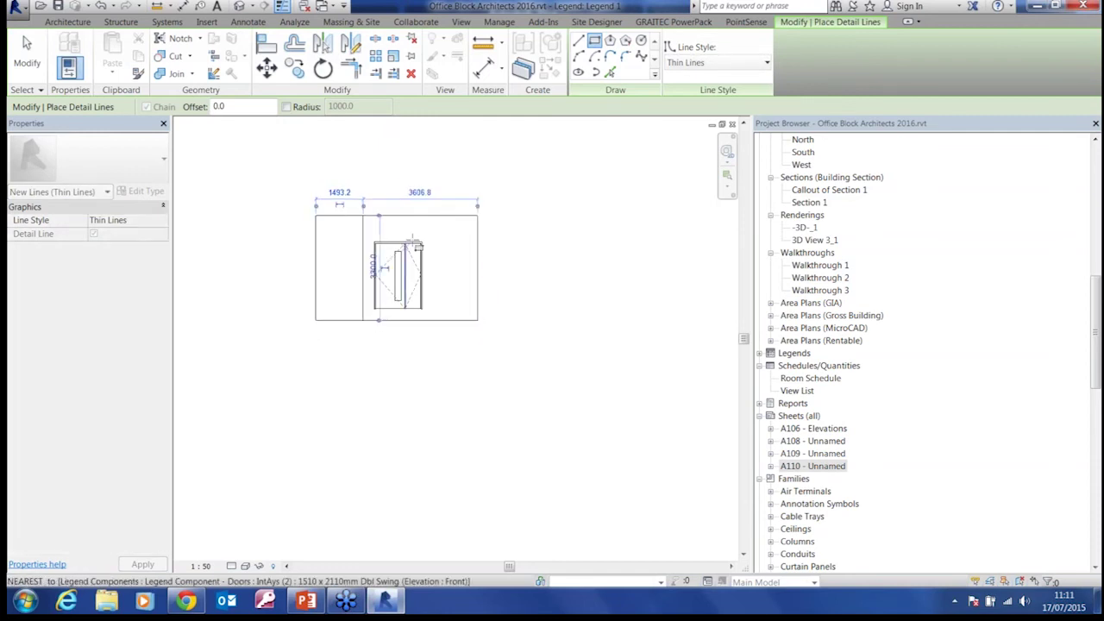
left_click(431, 215)
left_click(478, 320)
left_click(316, 215)
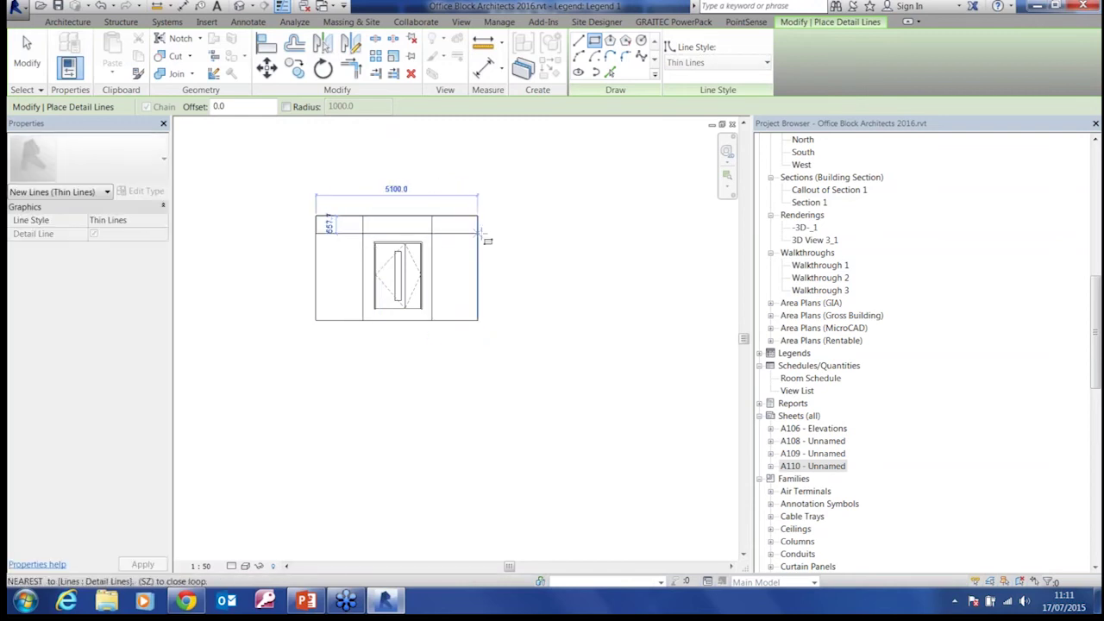
left_click(478, 232)
scroll(346, 241, "up", 4)
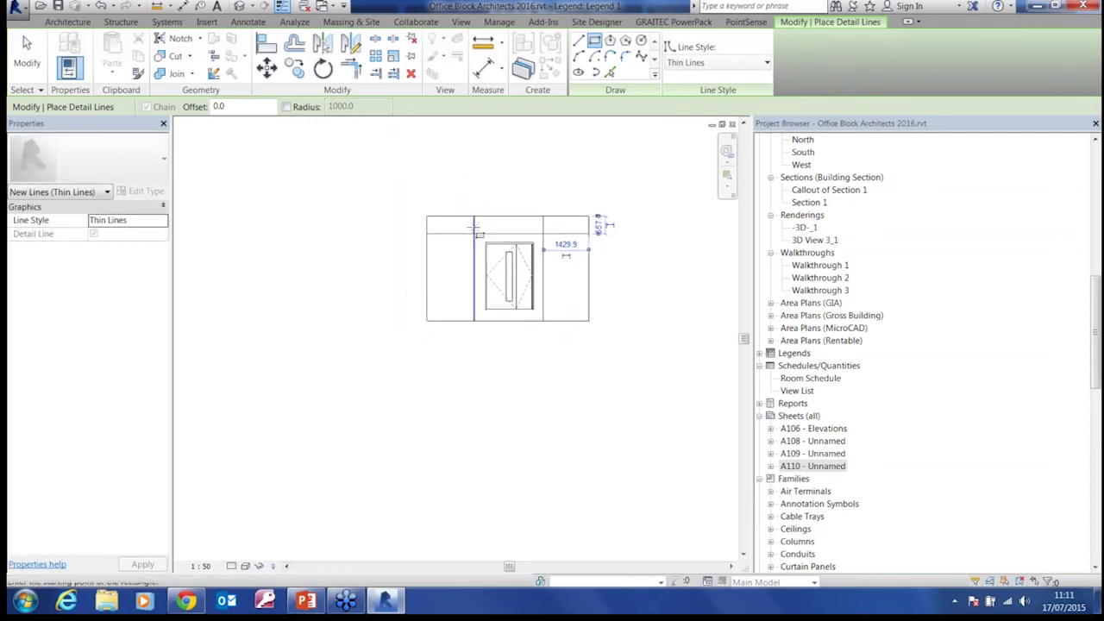
key("Escape")
key("Escape")
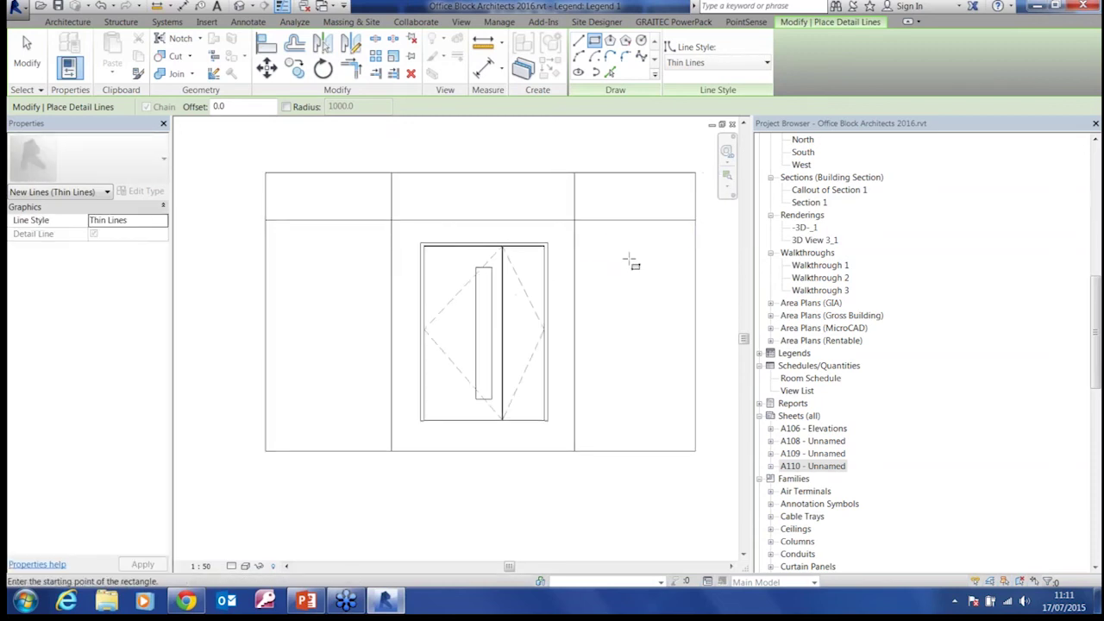
Step: Move the frame's bottom line down to about 3200 below the header row and shift the door elevation lower in the middle cell
scroll(614, 279, "down", 2)
middle_click_drag(635, 291, 611, 239)
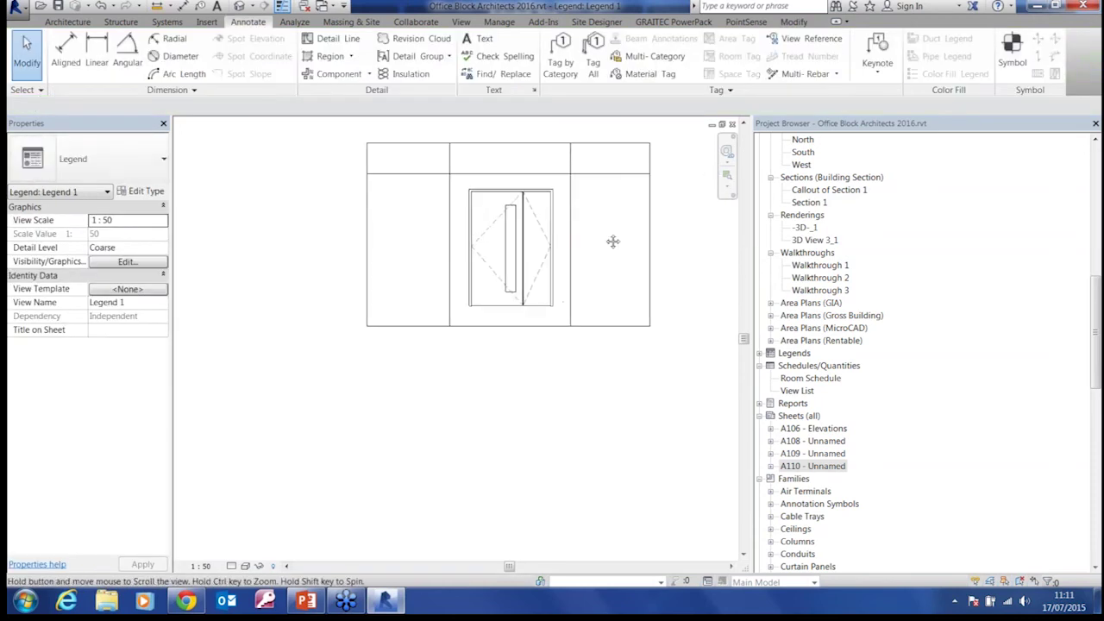
left_click(544, 342)
left_click_drag(541, 343, 540, 369)
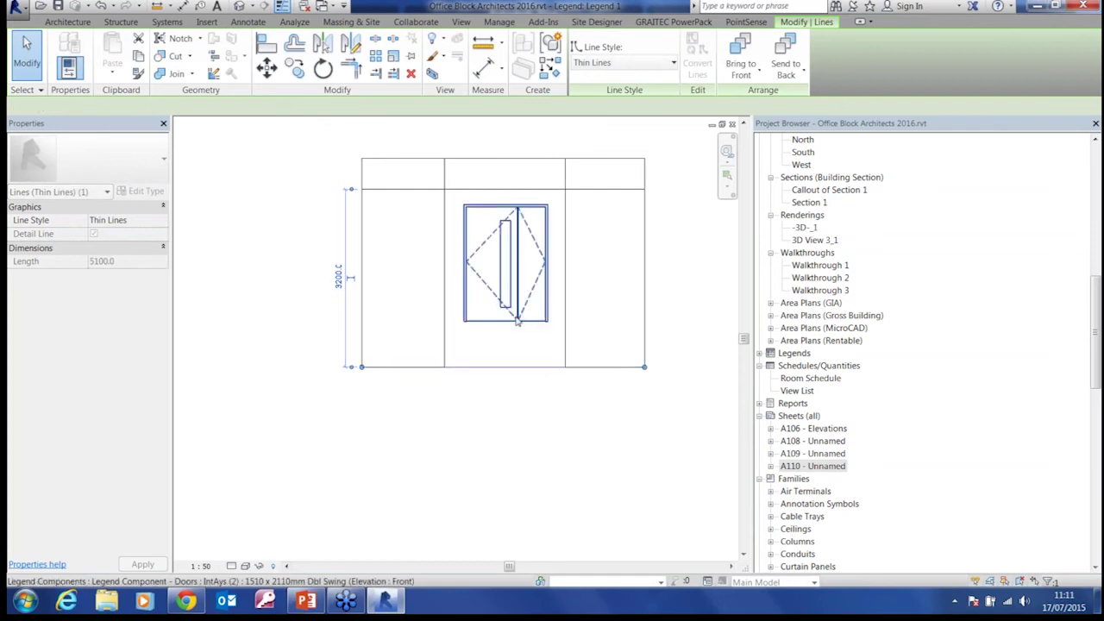
left_click(517, 319)
left_click_drag(512, 279, 509, 306)
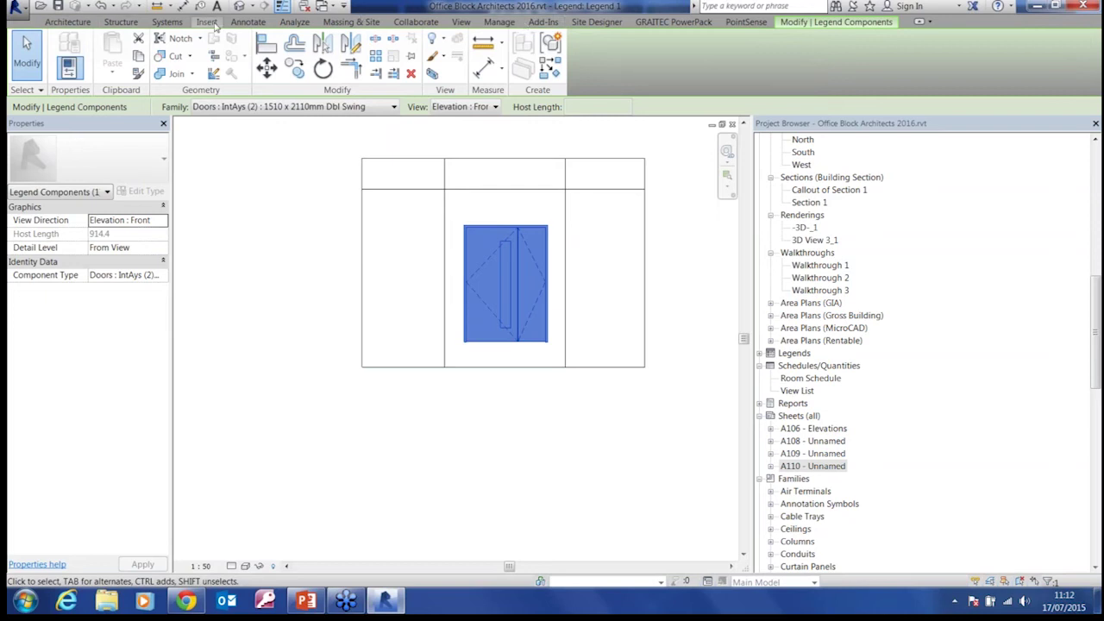
Step: Add the text notes "Elevation" and "Familt and Type" in the header cells of the middle and right columns
left_click(248, 21)
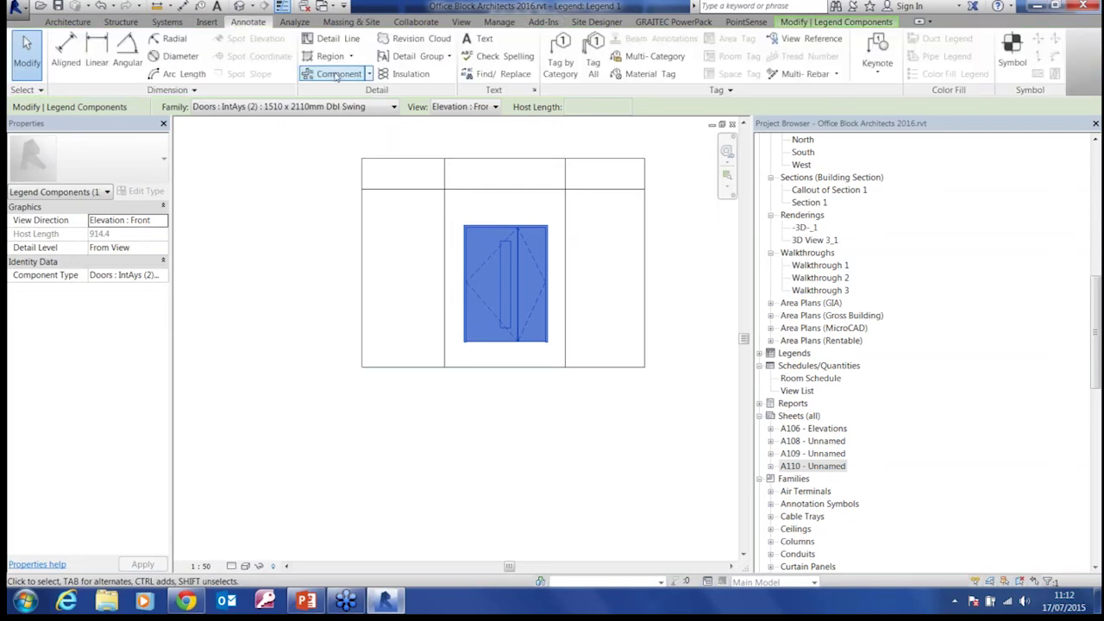
left_click(481, 38)
left_click(477, 178)
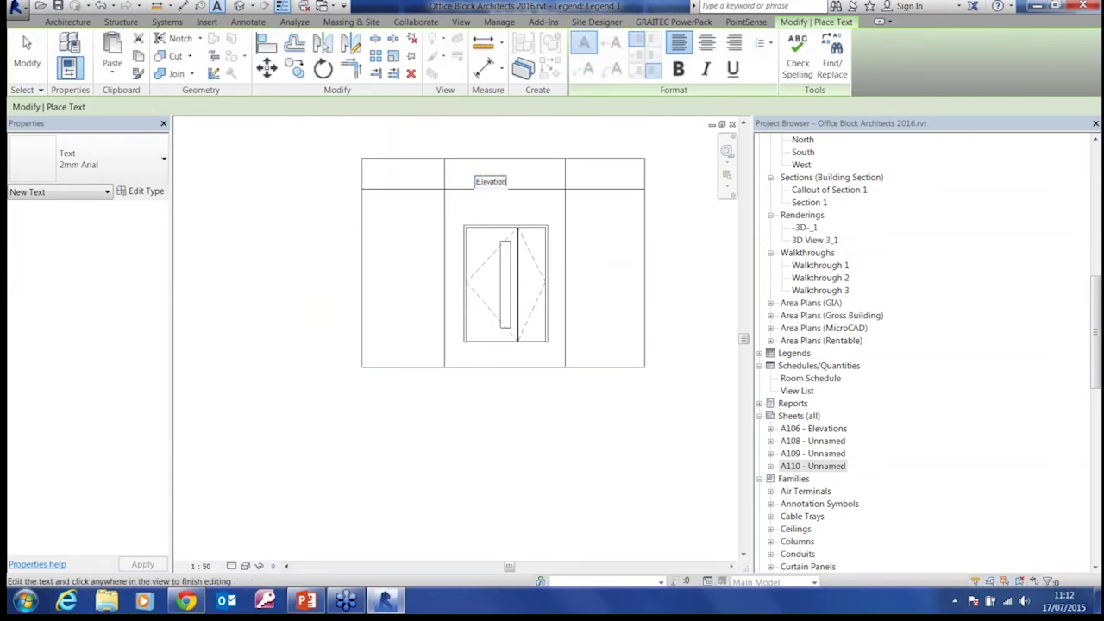
left_click(596, 176)
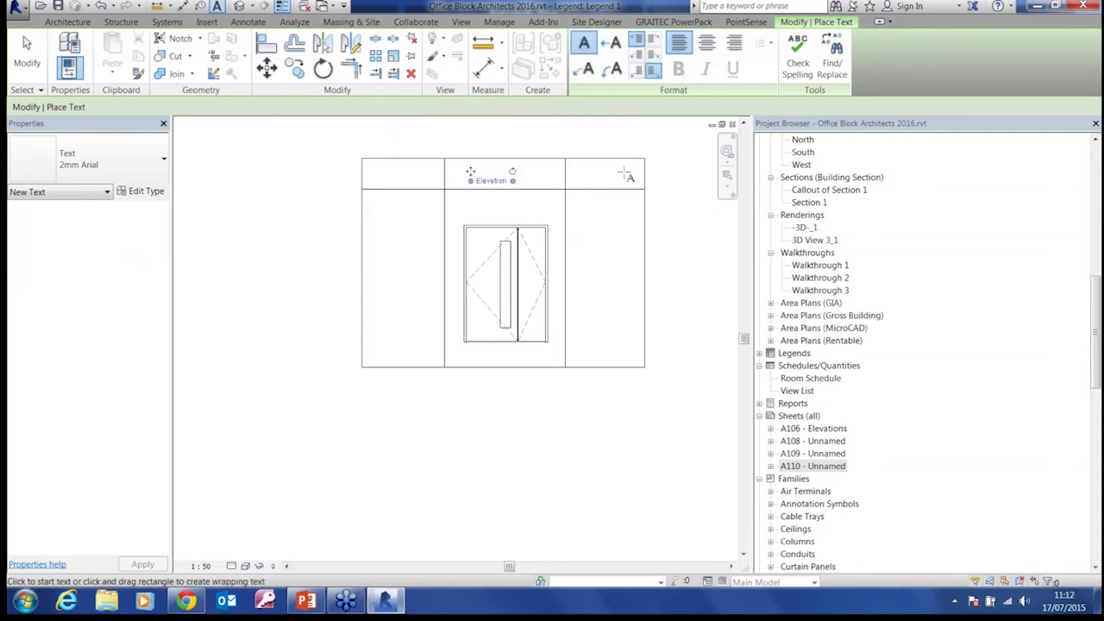
left_click(587, 181)
type("Famit and Type")
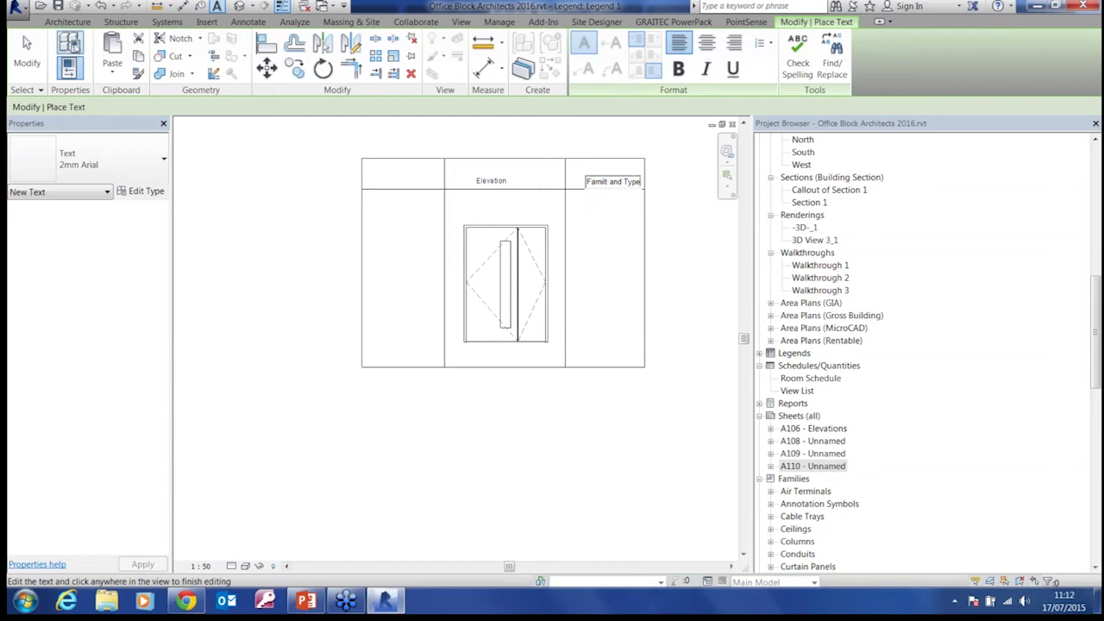
left_click(27, 54)
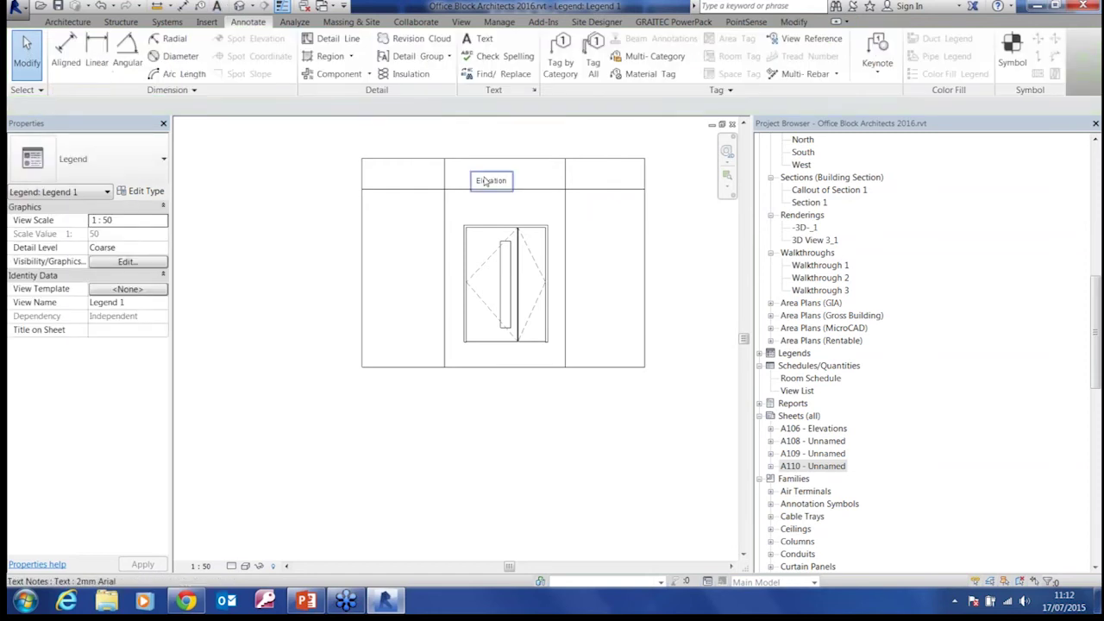
Step: Reposition the right and middle column heading notes so that each sits centred in its header cell
left_click(619, 184)
left_click_drag(613, 171, 604, 167)
left_click(555, 152)
left_click(513, 180)
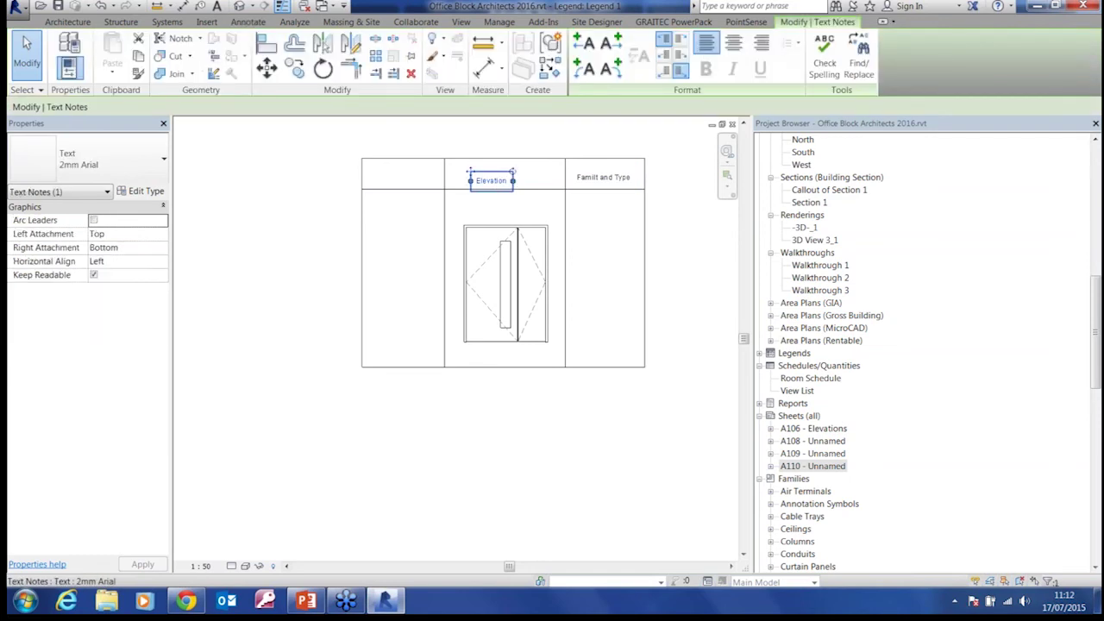
left_click_drag(508, 170, 516, 167)
left_click(530, 143)
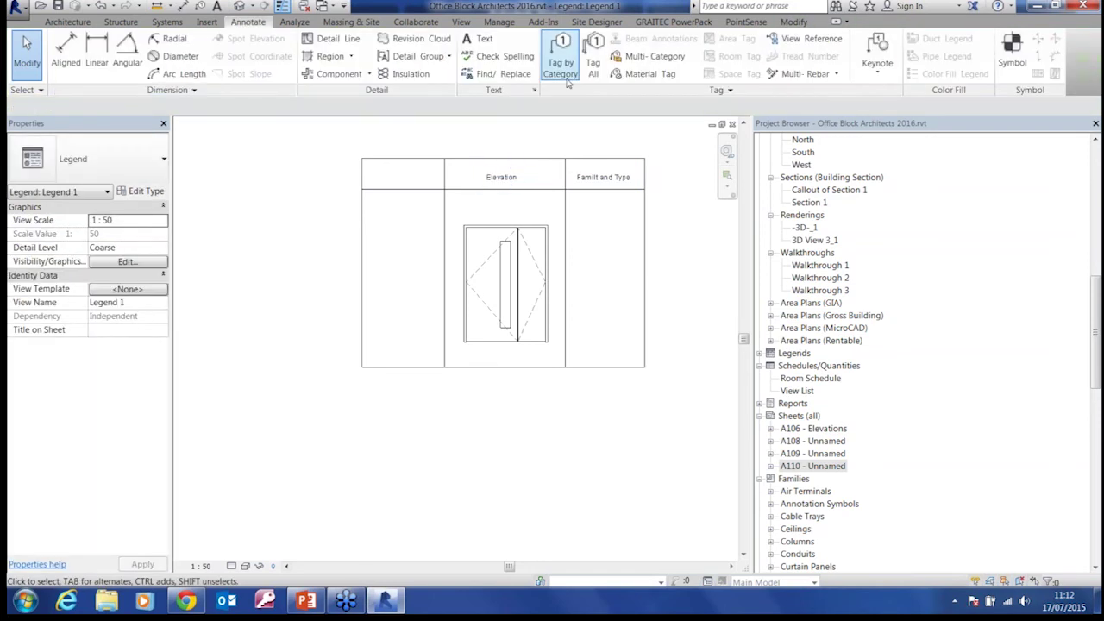
Step: Place a Legend Parameter Value in the body cell of the family and type column and centre it beneath the heading
left_click(664, 23)
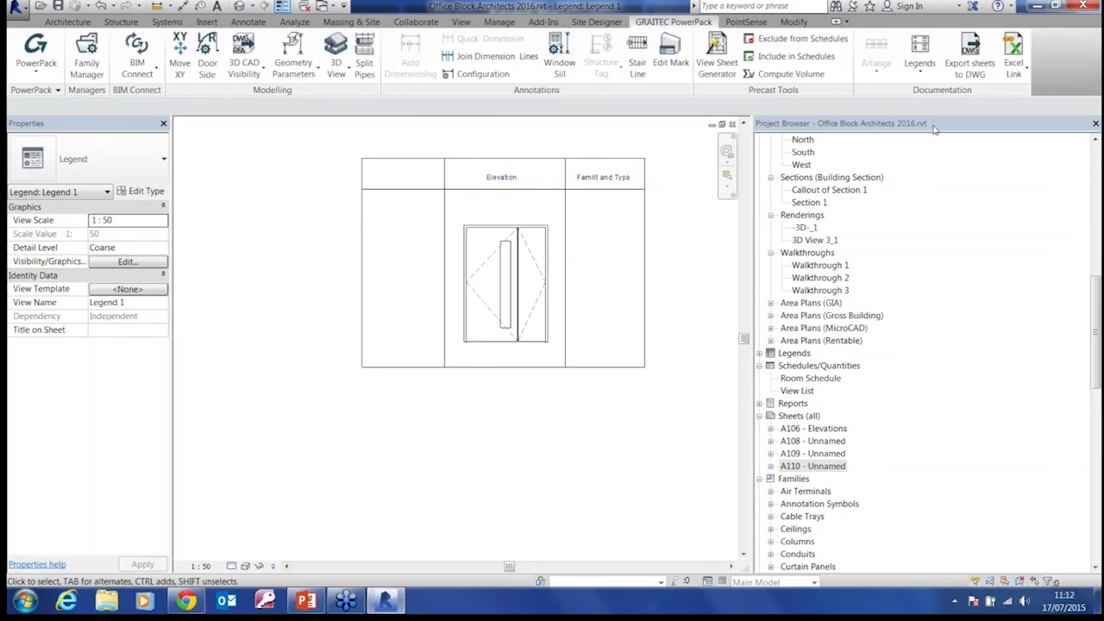
left_click(921, 75)
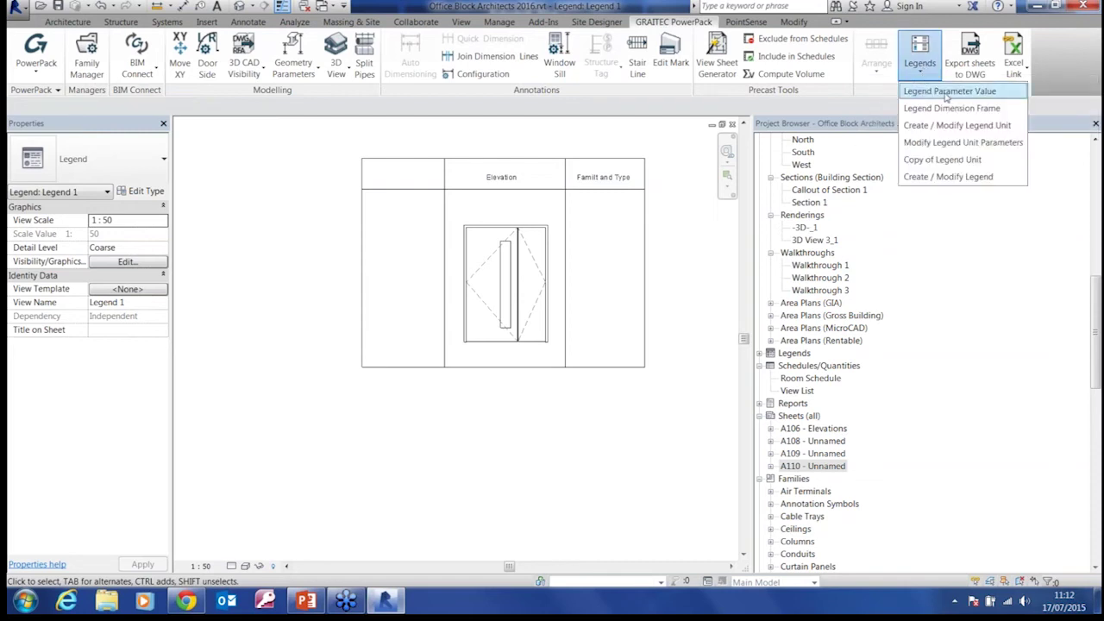
left_click(947, 91)
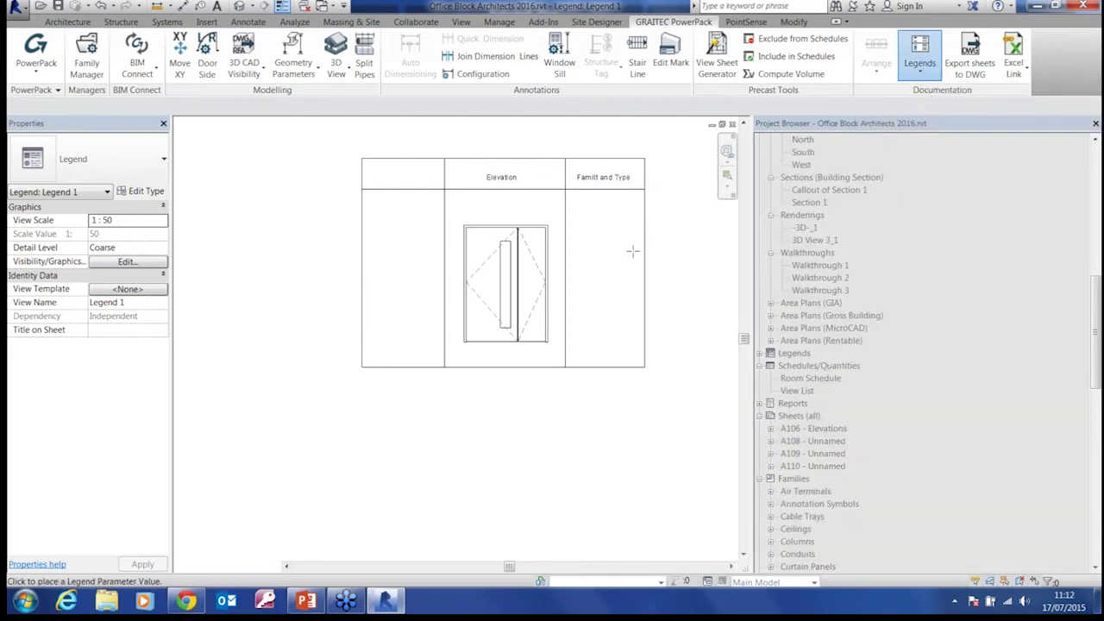
left_click(587, 272)
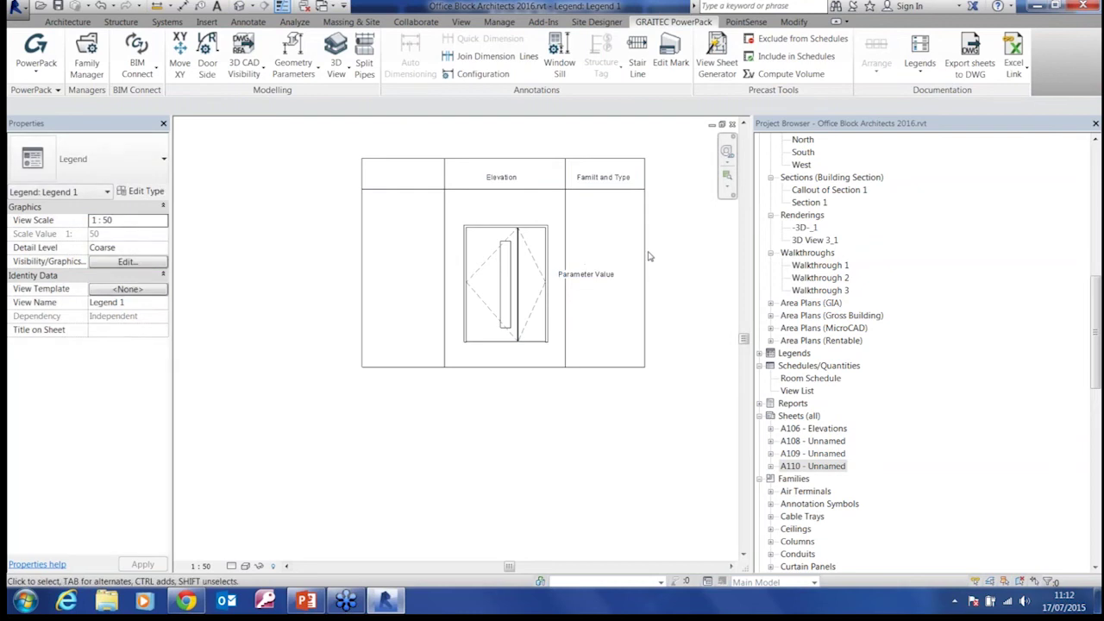
left_click_drag(585, 286, 605, 279)
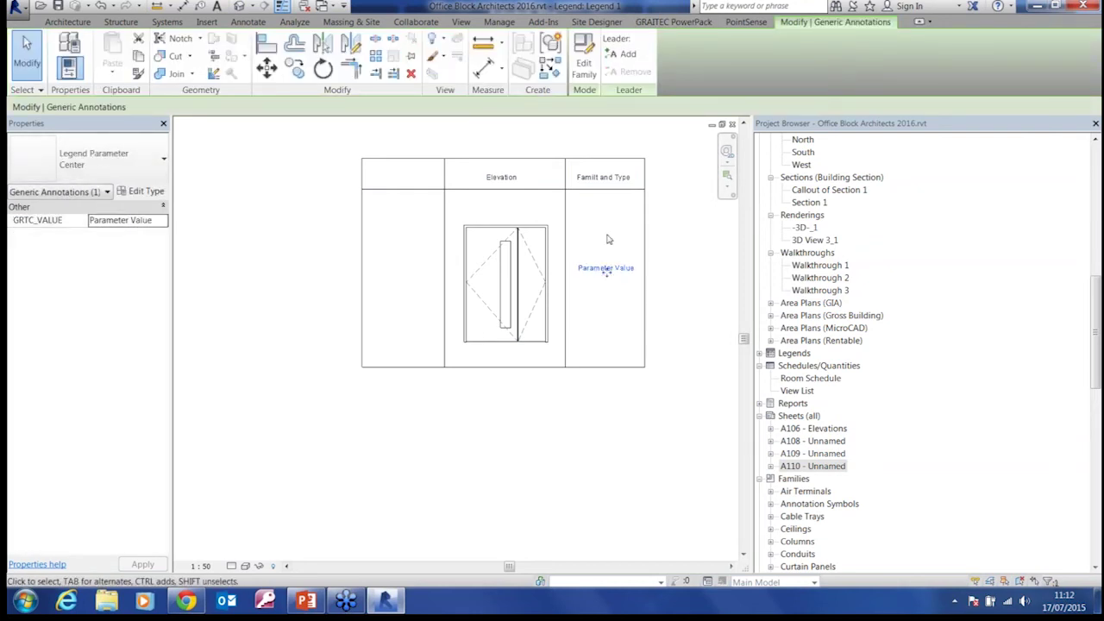
Step: Place a Legend Dimension Frame in the empty area beside the legend table
left_click(663, 25)
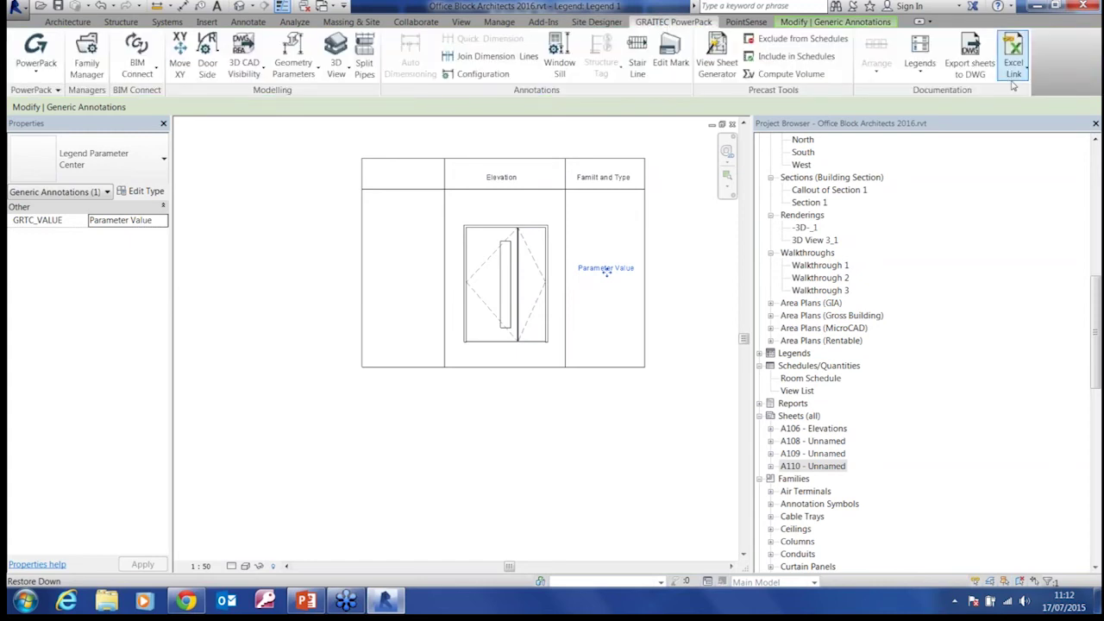
left_click(919, 59)
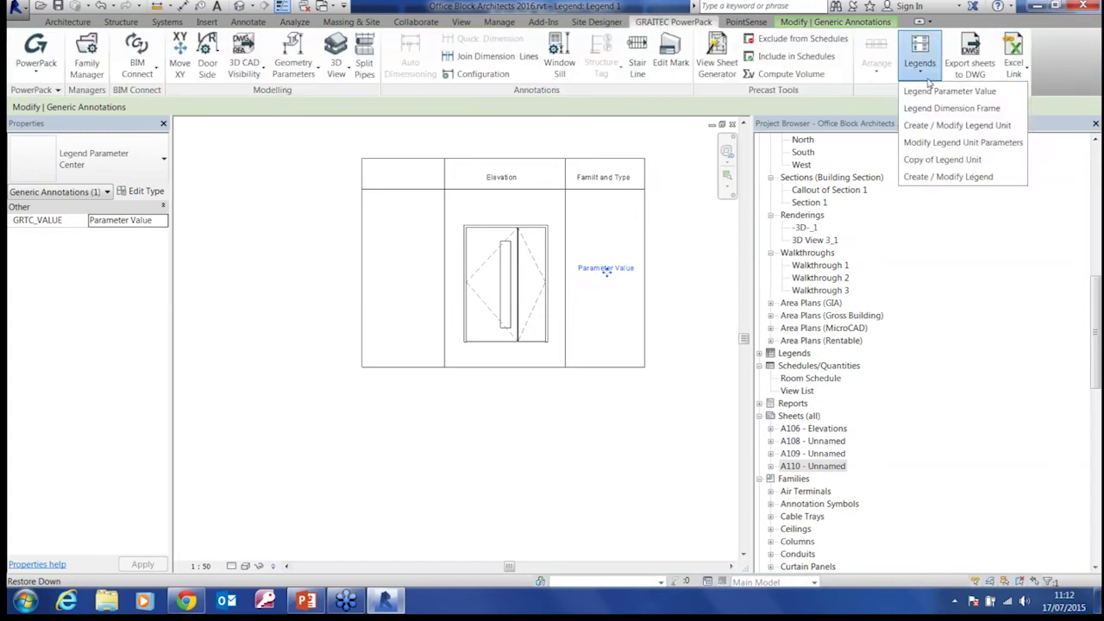
left_click(948, 108)
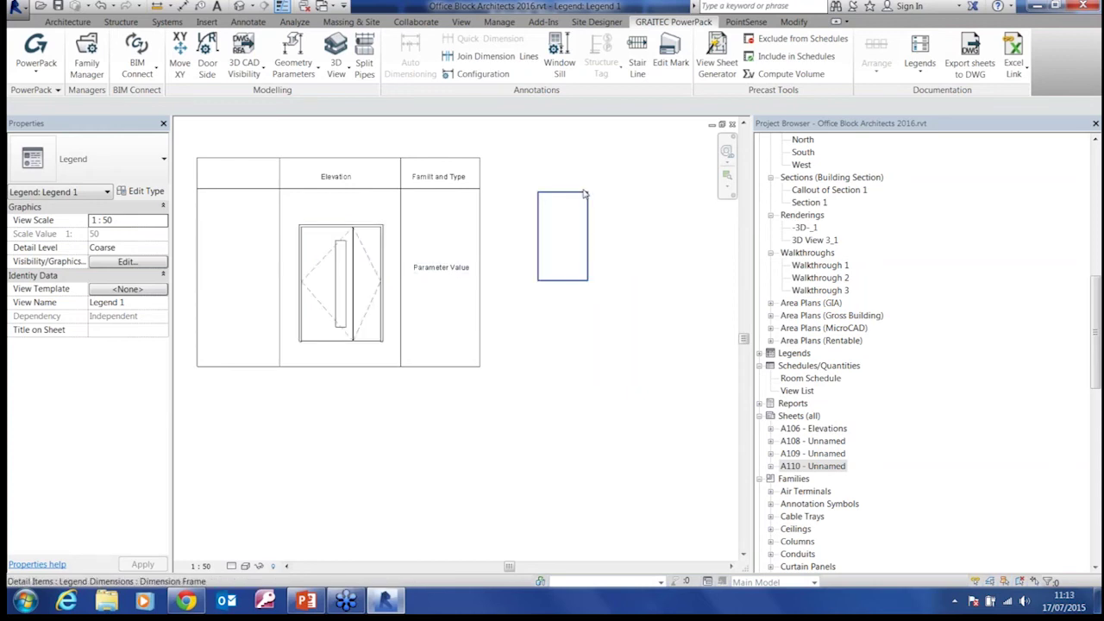
Step: Add aligned dimensions for the dimension frame's width, above it, and its height, beside its right edge
left_click(183, 6)
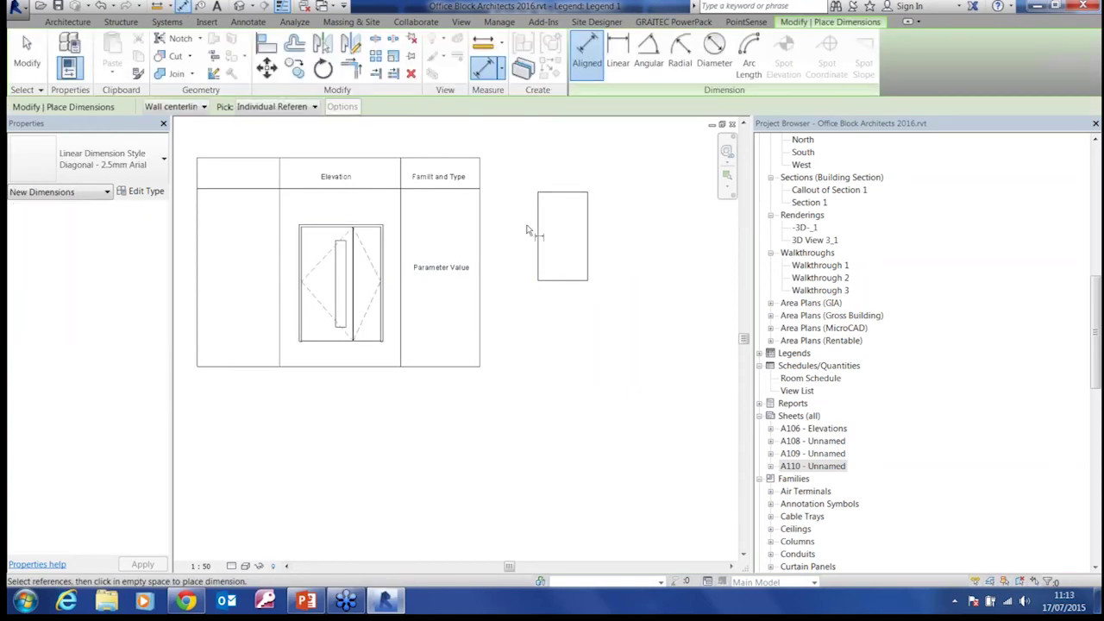
left_click(540, 238)
left_click(588, 234)
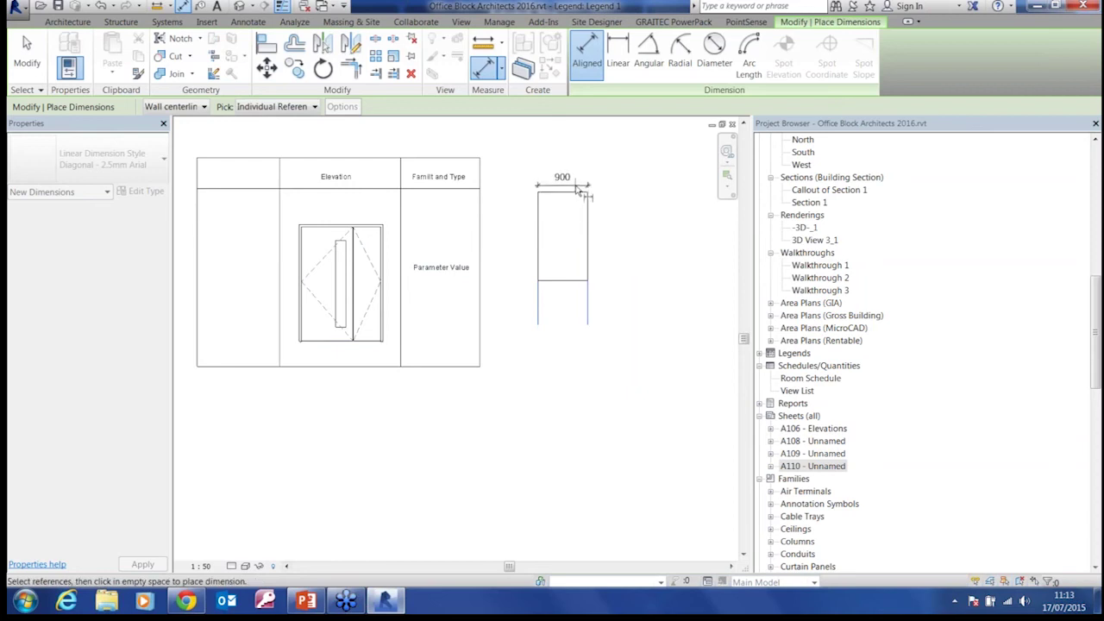
left_click(576, 181)
left_click(571, 191)
left_click(574, 280)
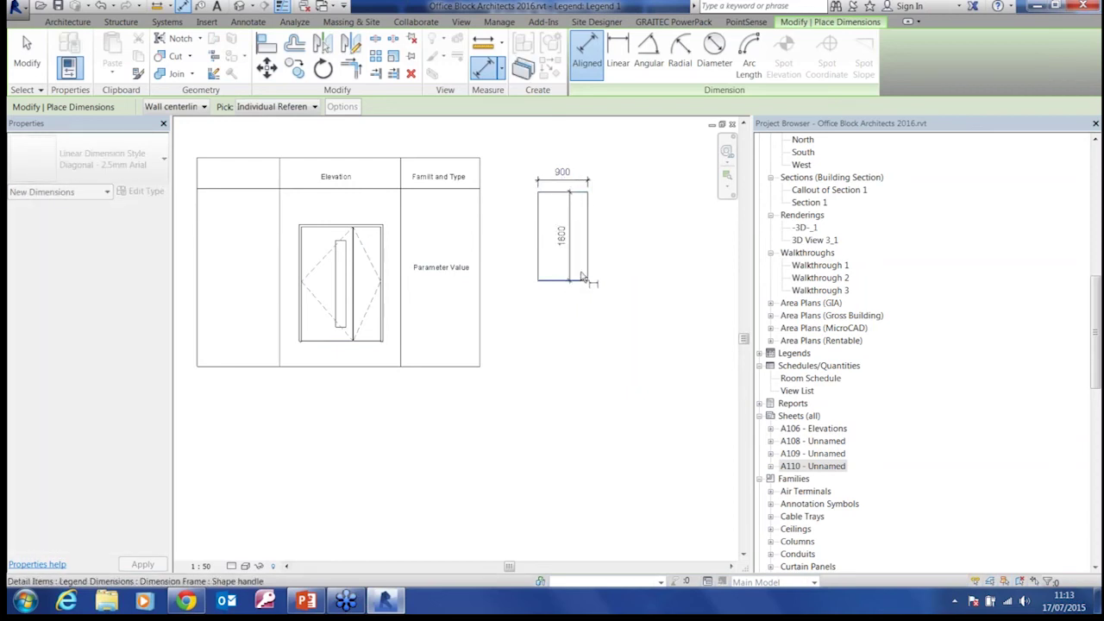
left_click(606, 271)
middle_click_drag(542, 248, 555, 272)
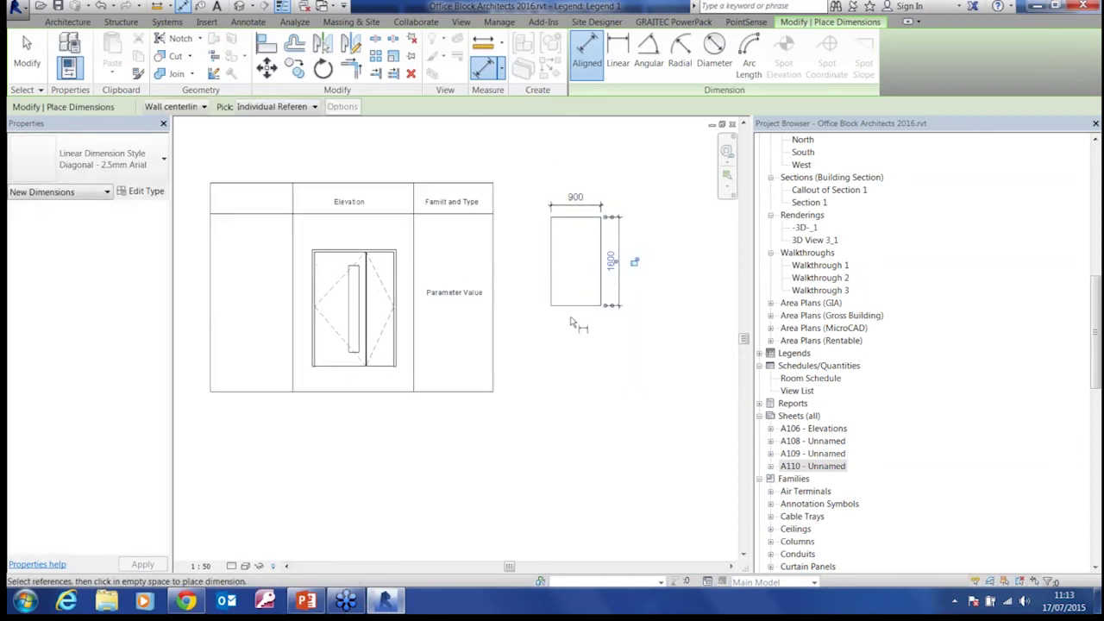
key("Escape")
Step: Move the dimension frame onto the door elevation and stretch its edges to the door outline, about 1510 wide and 2104 high
left_click(574, 307)
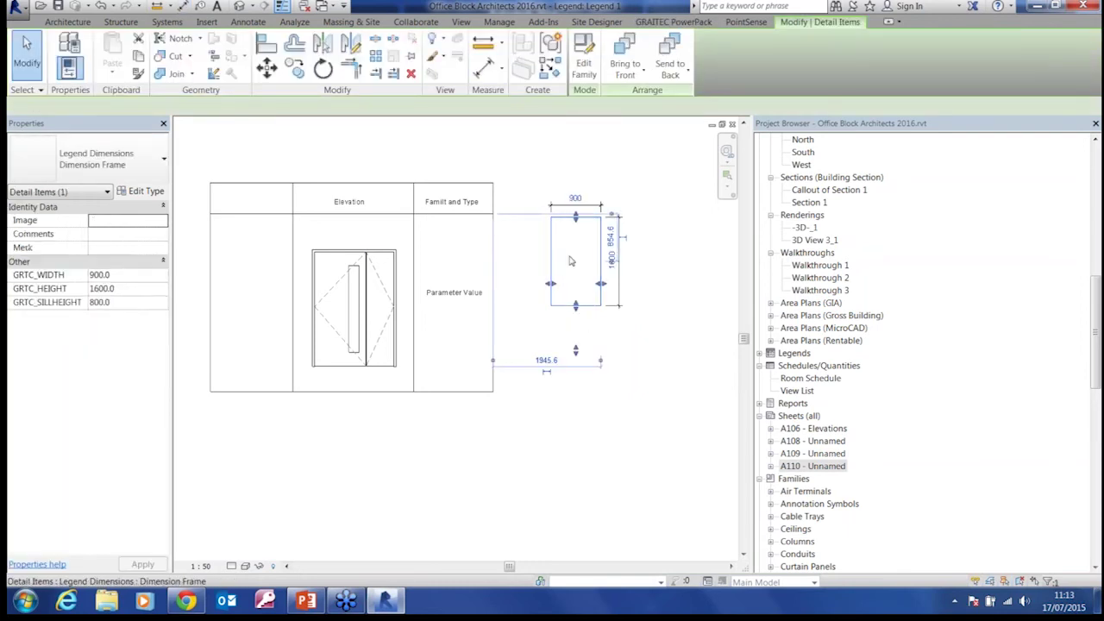
left_click_drag(554, 260, 307, 277)
scroll(258, 303, "up", 5)
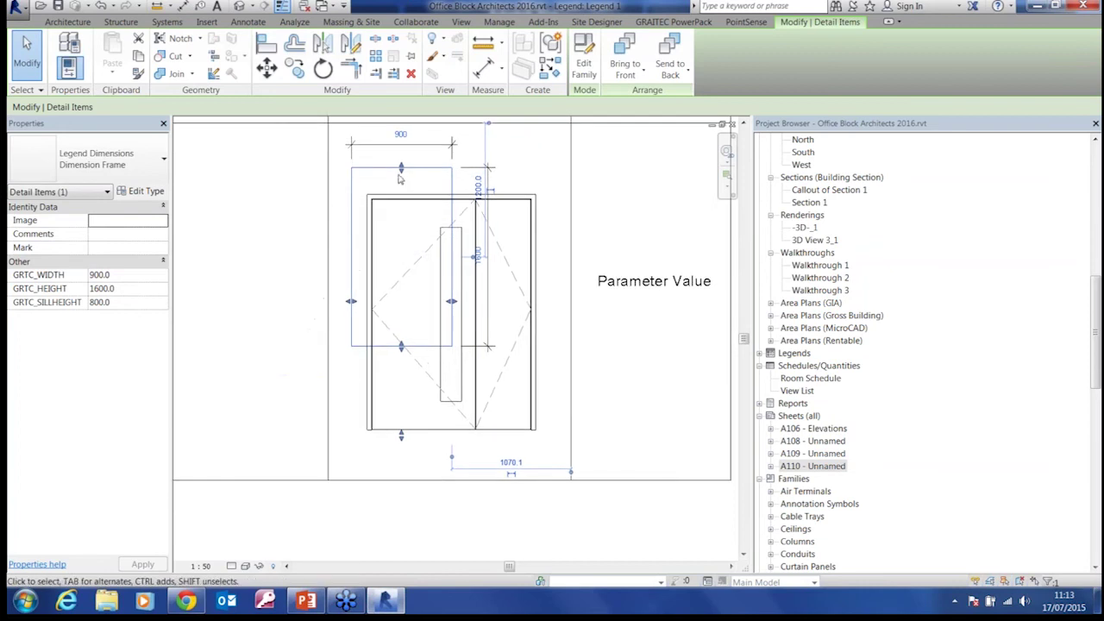
left_click_drag(401, 175, 401, 200)
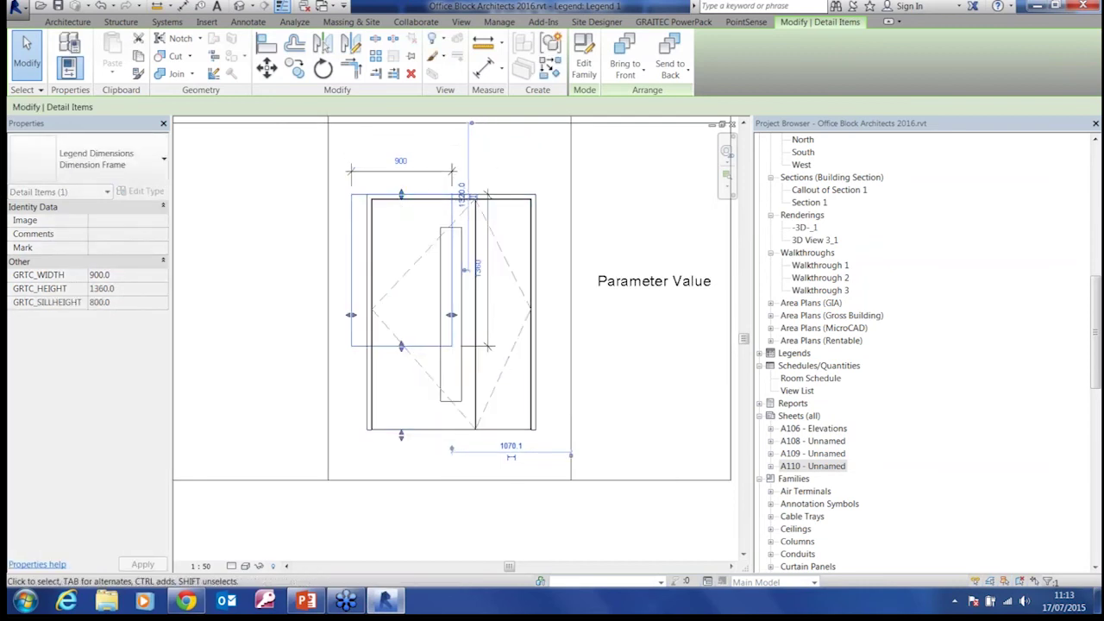
left_click_drag(351, 316, 368, 317)
left_click_drag(452, 319, 535, 316)
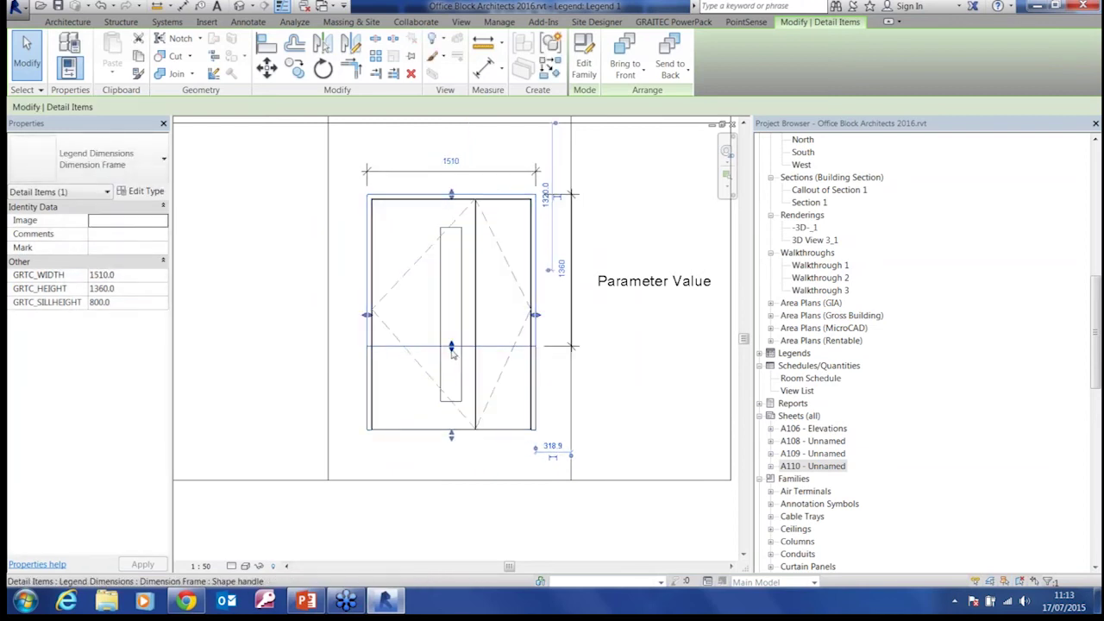
left_click_drag(451, 390, 450, 431)
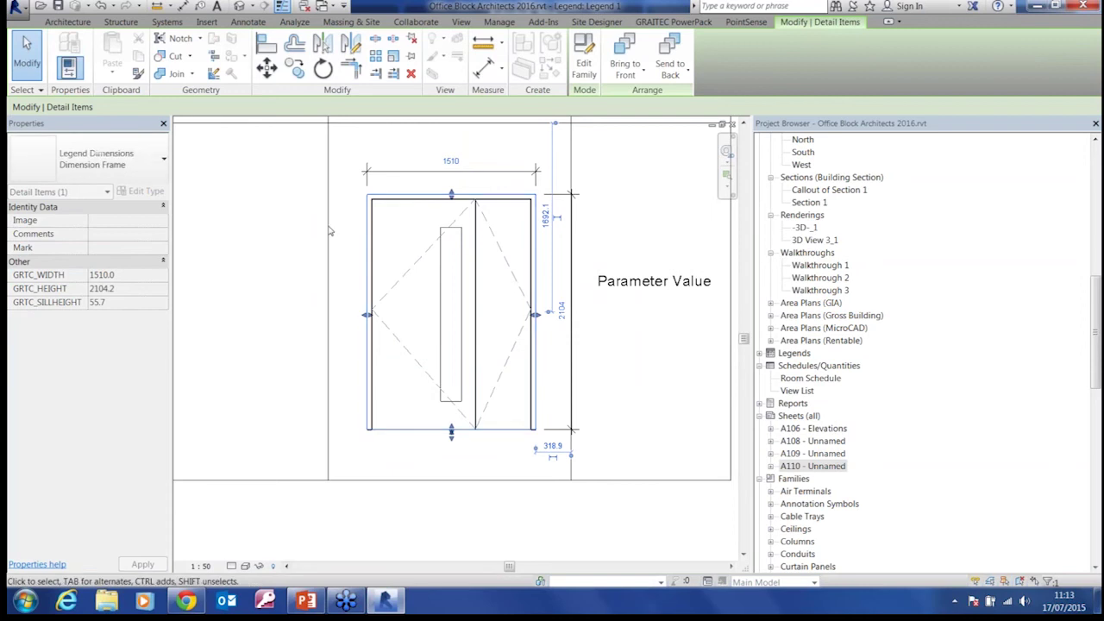
left_click(486, 149)
scroll(552, 285, "down", 3)
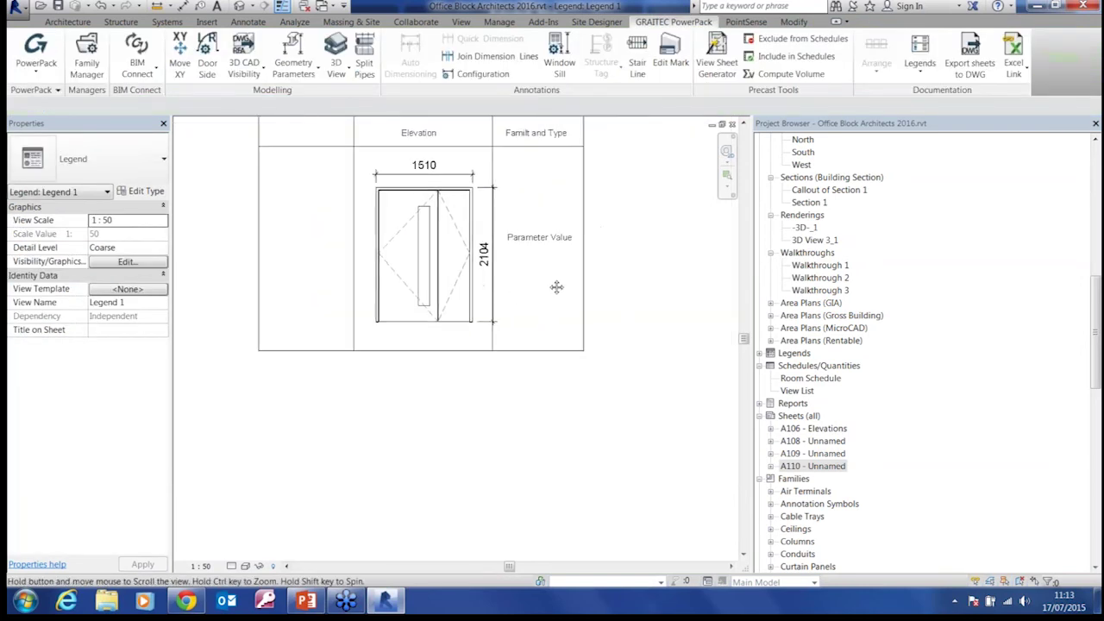
Step: Shift the door elevation with its dimension frame and dimensions slightly left, so the height dimension clears the column line
left_click(500, 177)
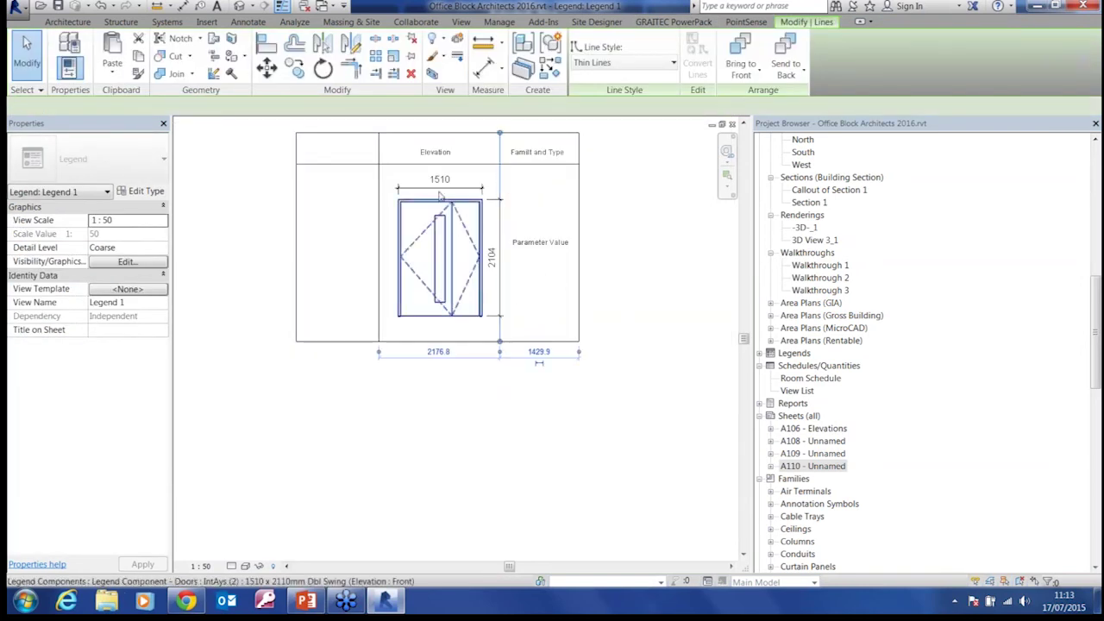
left_click(389, 175)
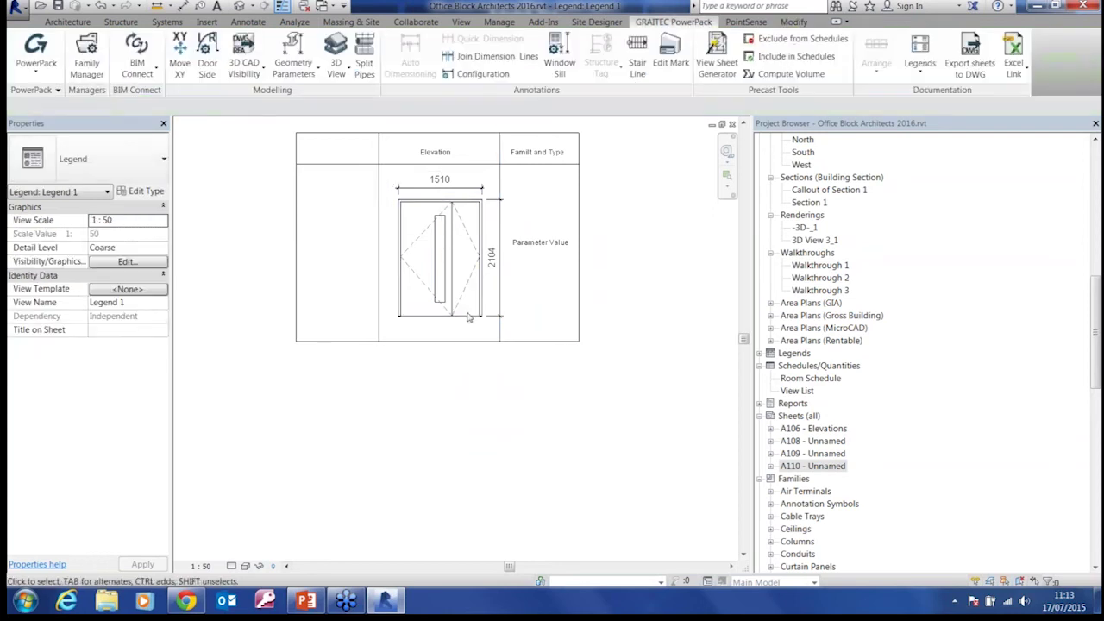
left_click_drag(488, 333, 456, 270)
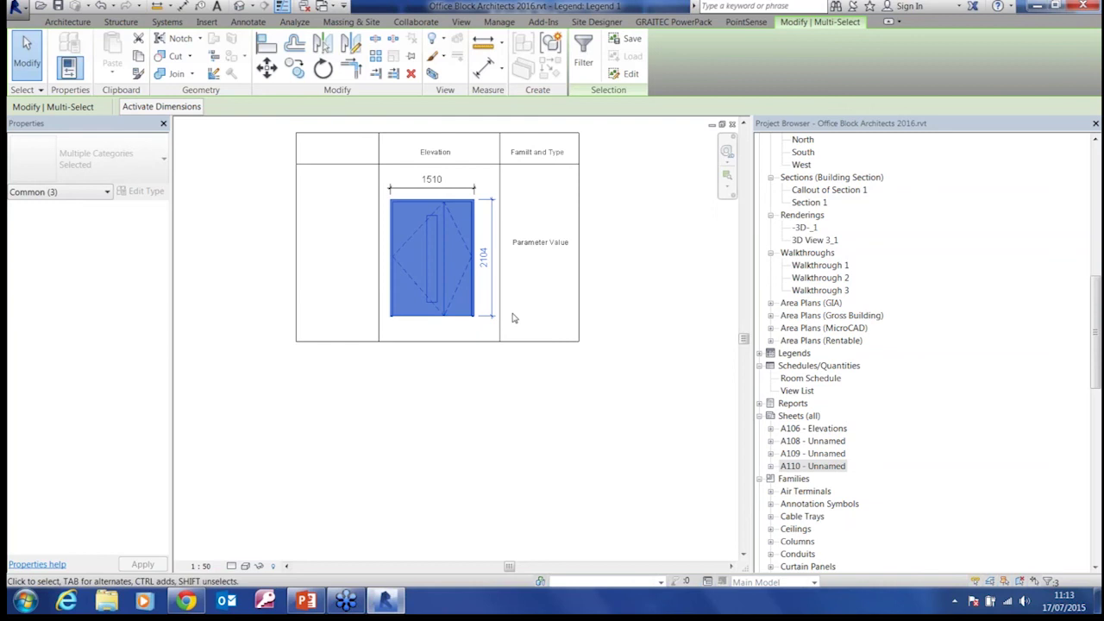
left_click(470, 336)
scroll(626, 272, "down", 2)
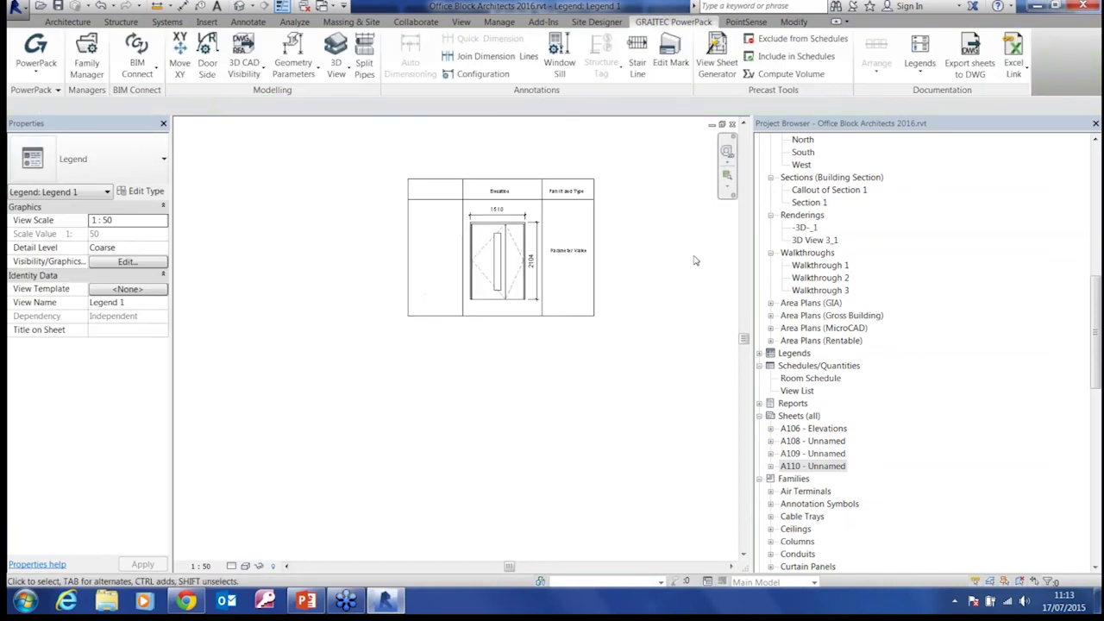
left_click(920, 69)
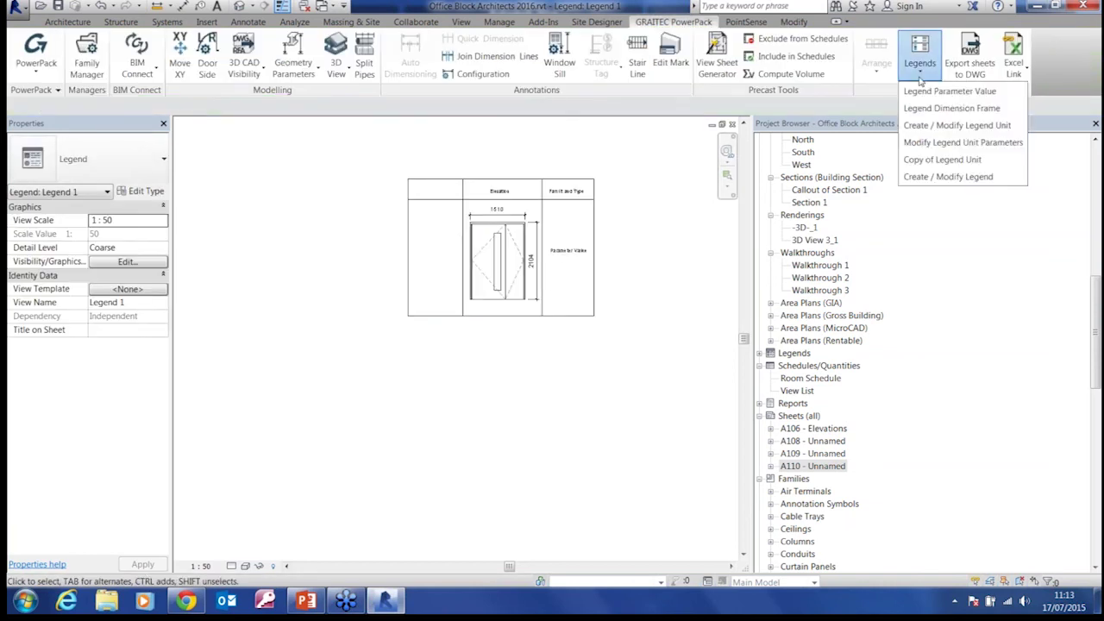
left_click(951, 126)
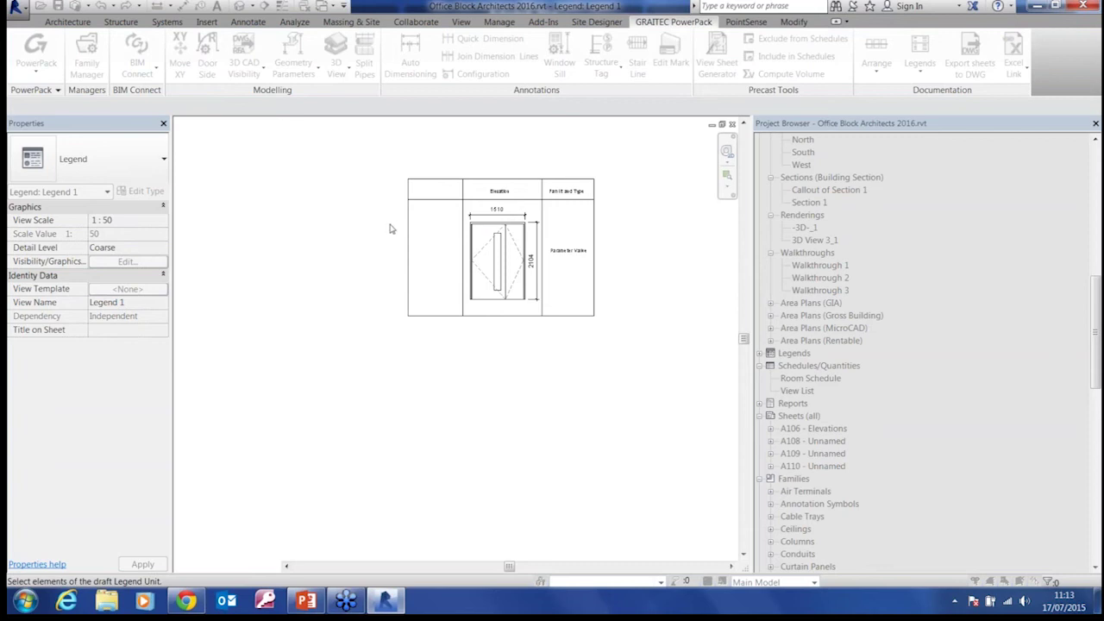
left_click_drag(632, 362, 386, 208)
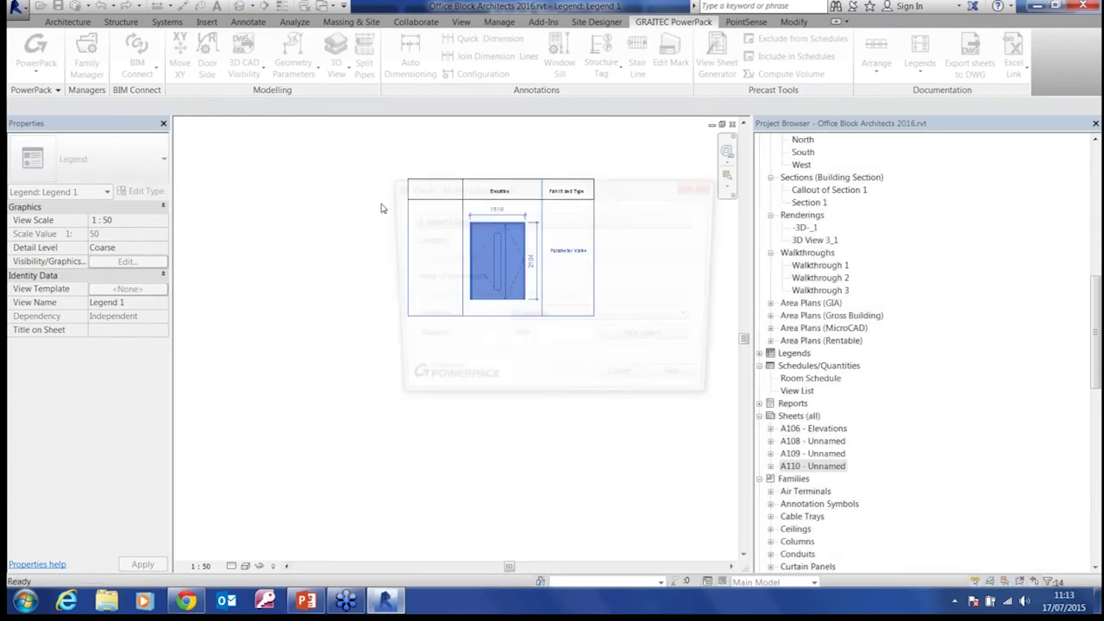
left_click_drag(464, 194, 323, 158)
left_click(485, 347)
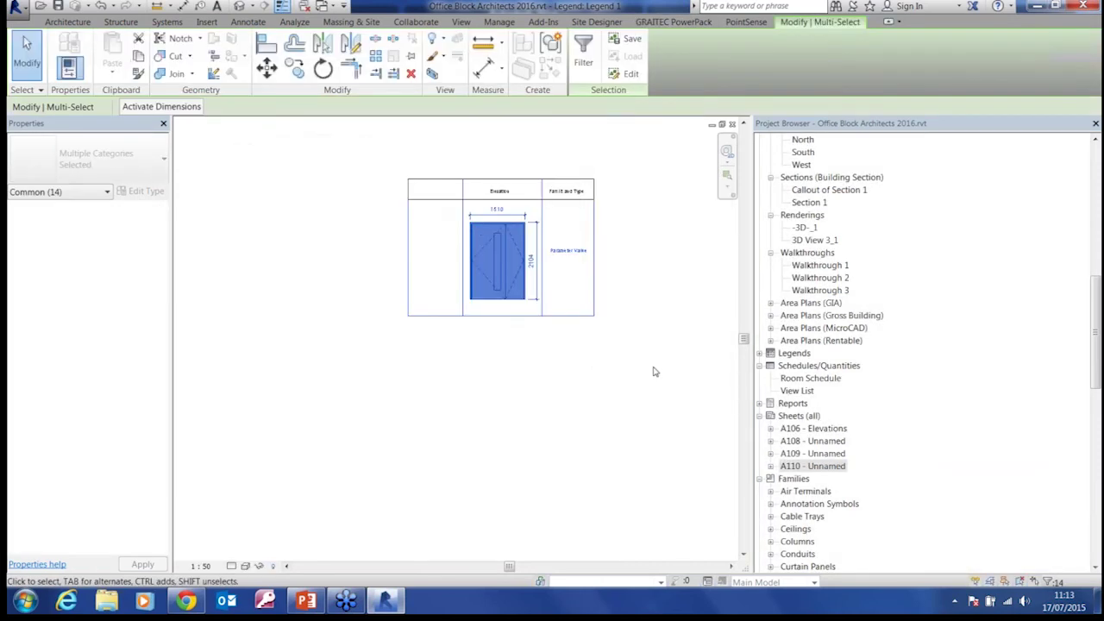
left_click(661, 227)
Step: Start a new legend unit from all elements of the legend table, including the header row, and assign the Doors category
left_click(920, 64)
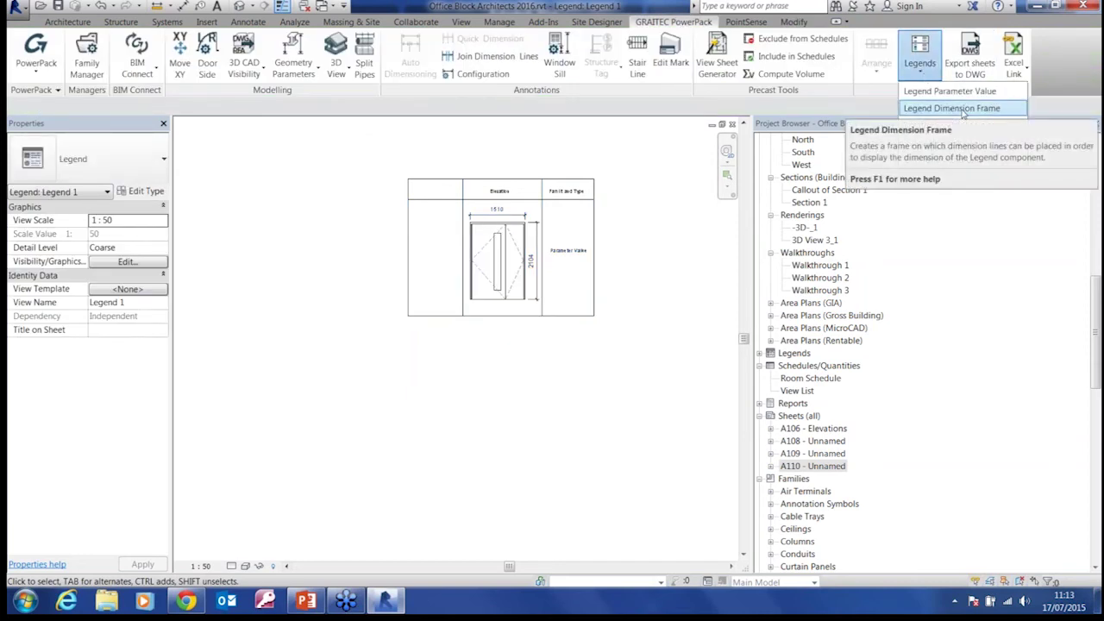
left_click(966, 124)
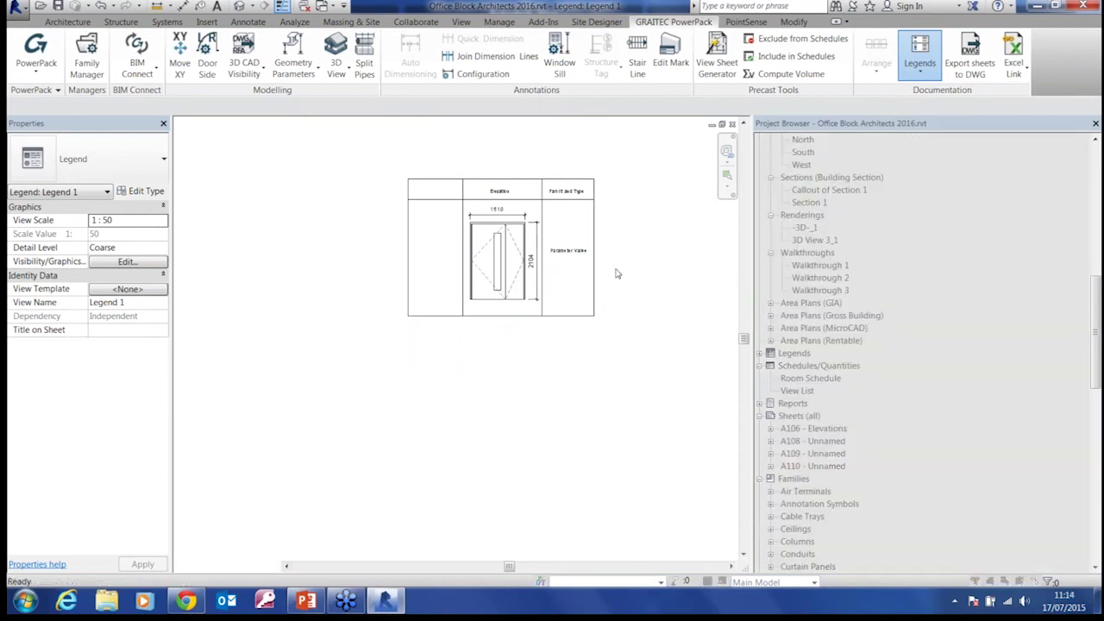
left_click_drag(630, 345, 317, 153)
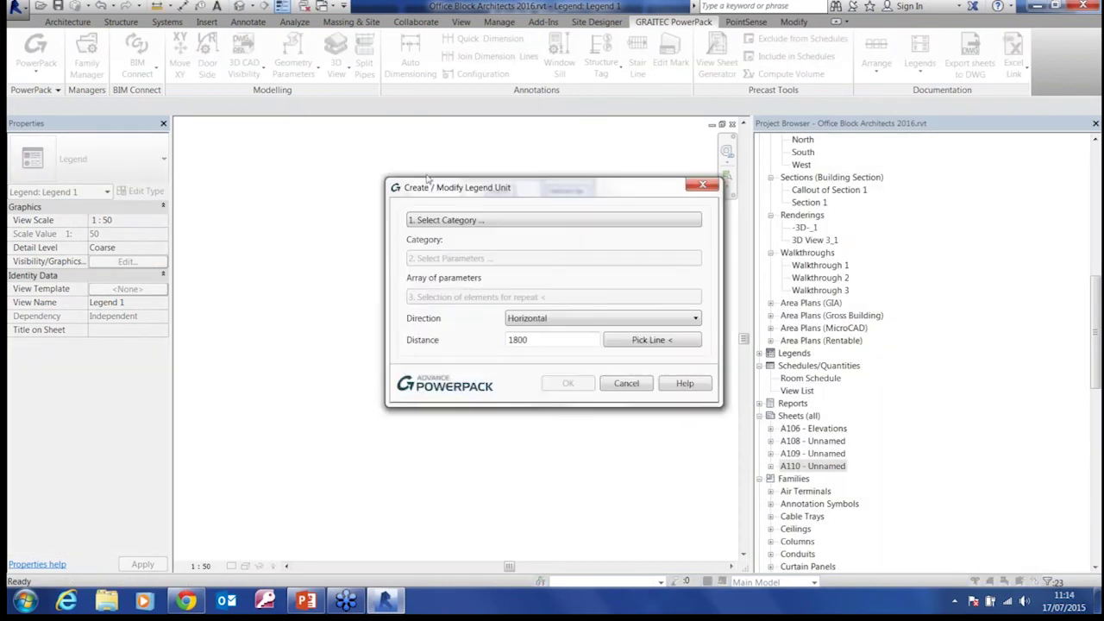
left_click(356, 175)
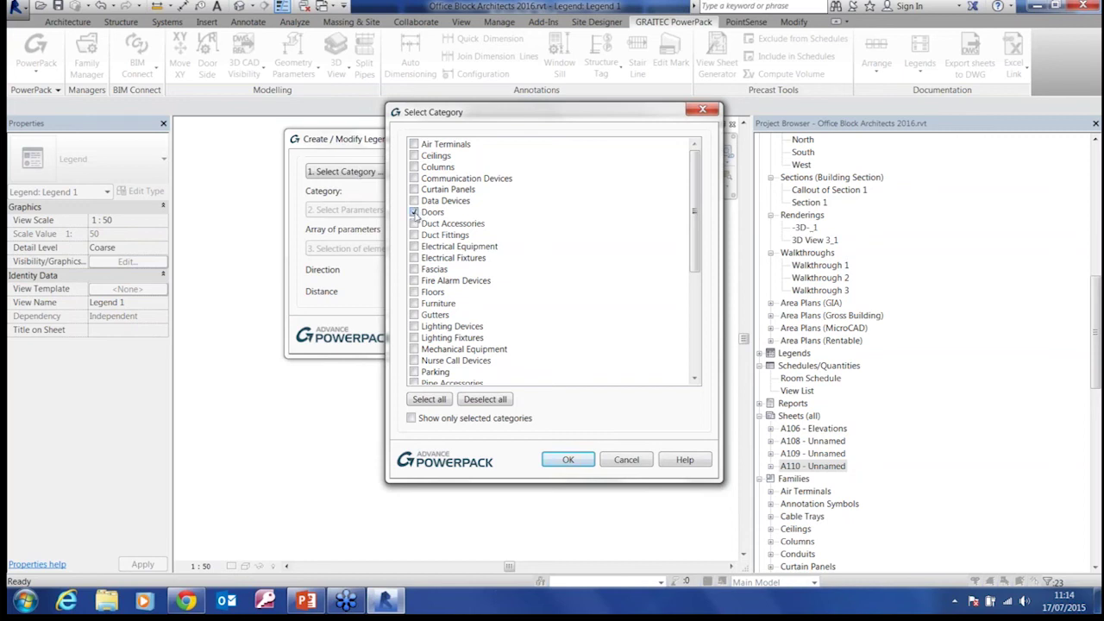
left_click_drag(451, 114, 504, 80)
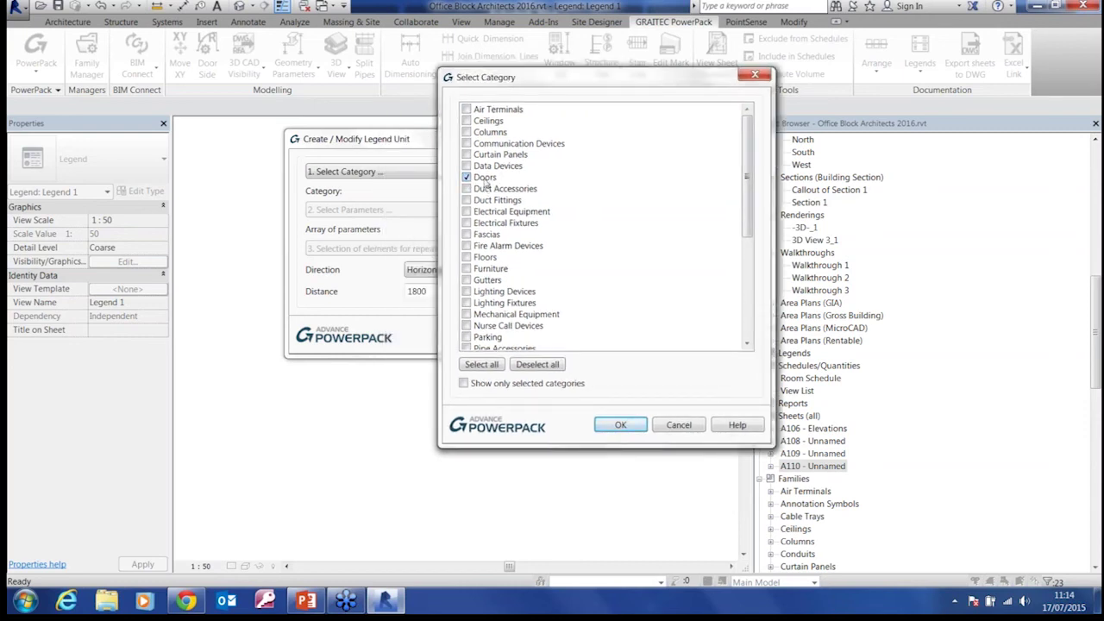
left_click(621, 426)
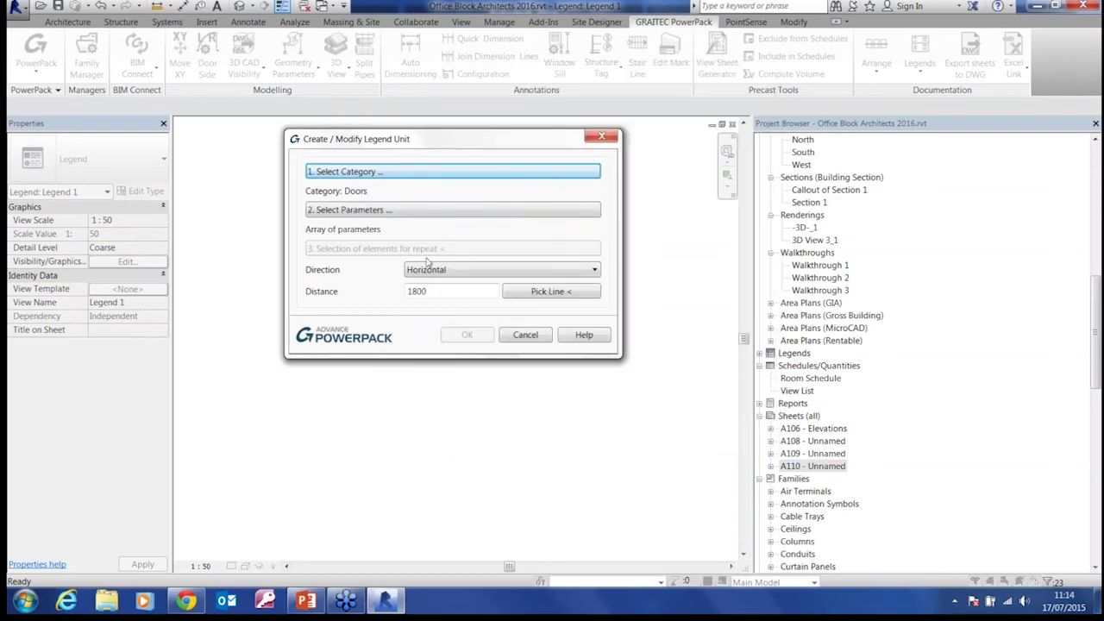
Step: Add the Family and Type parameter to the legend unit's selected parameters
left_click(350, 216)
left_click_drag(435, 91, 415, 56)
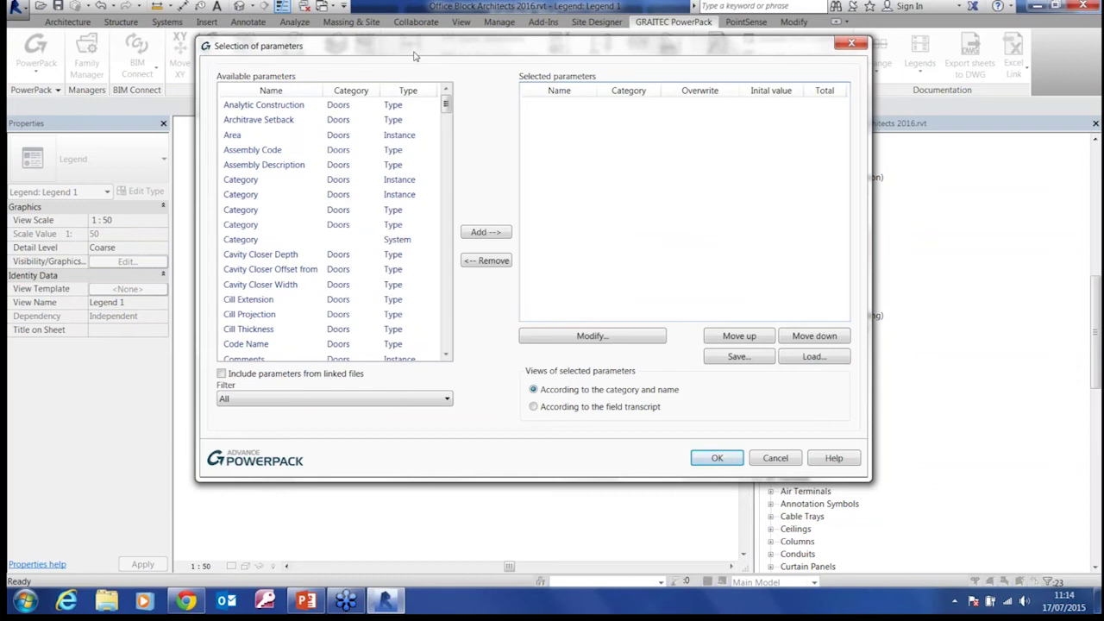
left_click_drag(445, 105, 443, 141)
double_click(259, 253)
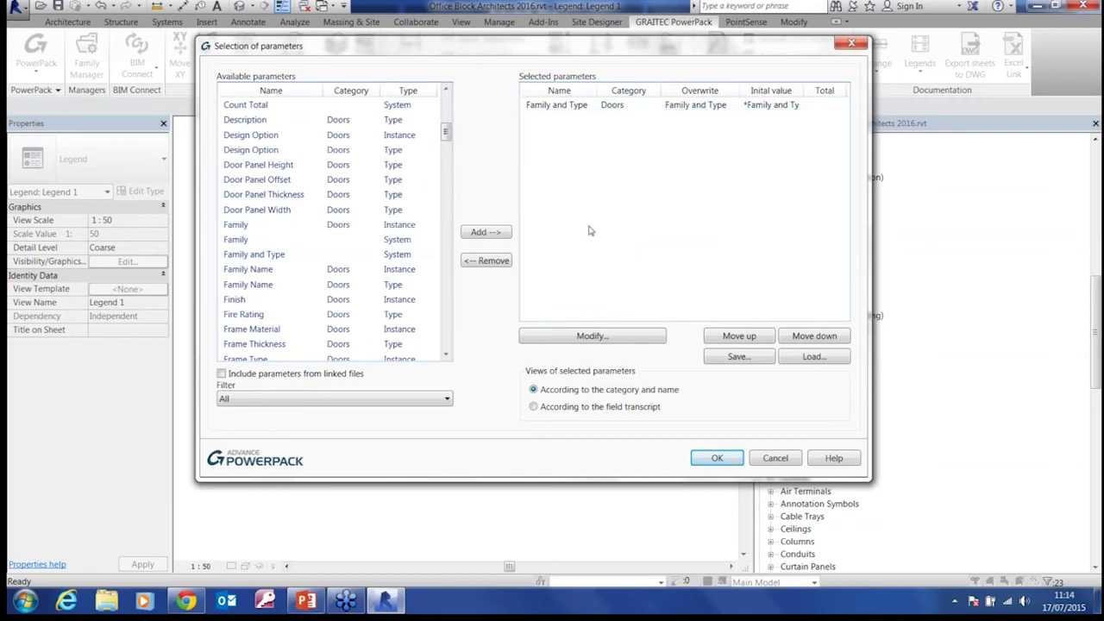
left_click(715, 458)
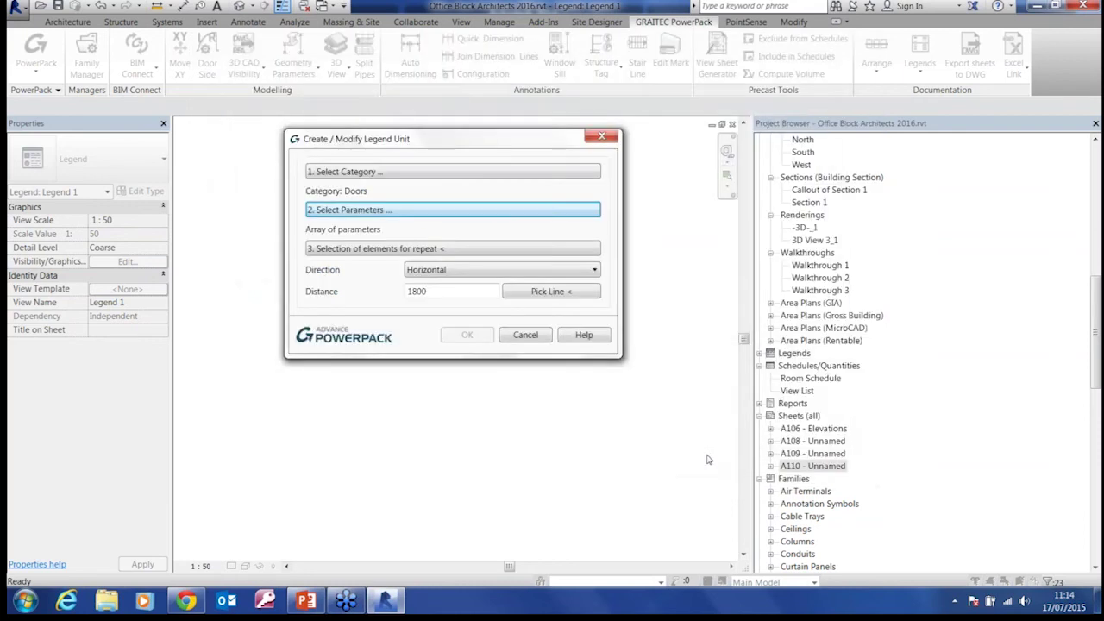
Step: Pick the elevation row below the header as the legend unit's elements for repeat and accept the legend unit
left_click(376, 248)
left_click_drag(627, 342, 377, 208)
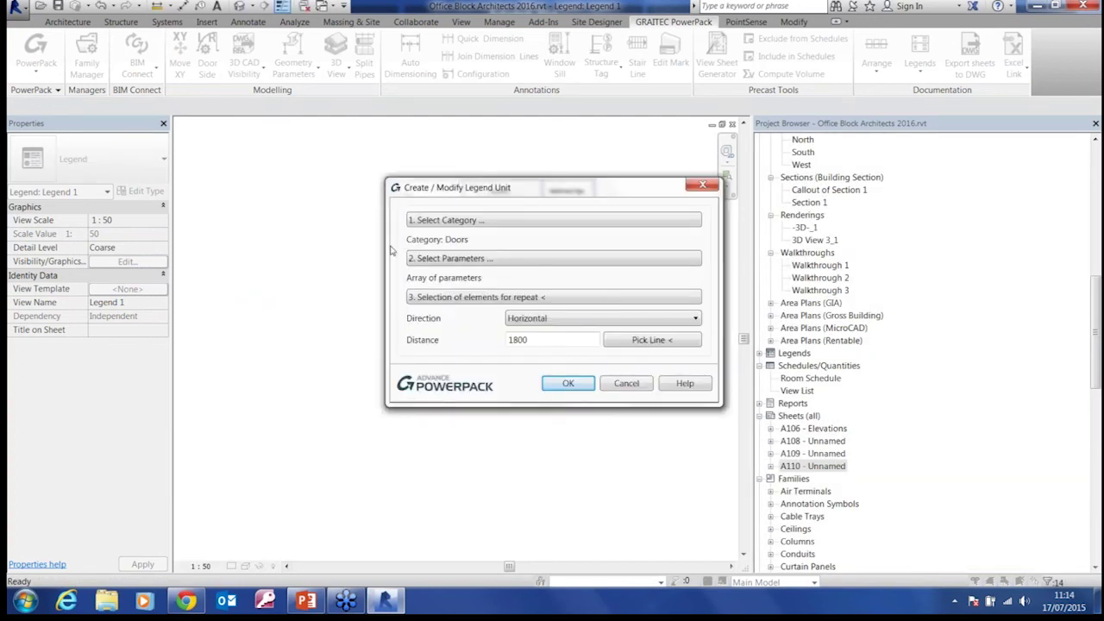
left_click(556, 319)
left_click(544, 329)
left_click(568, 384)
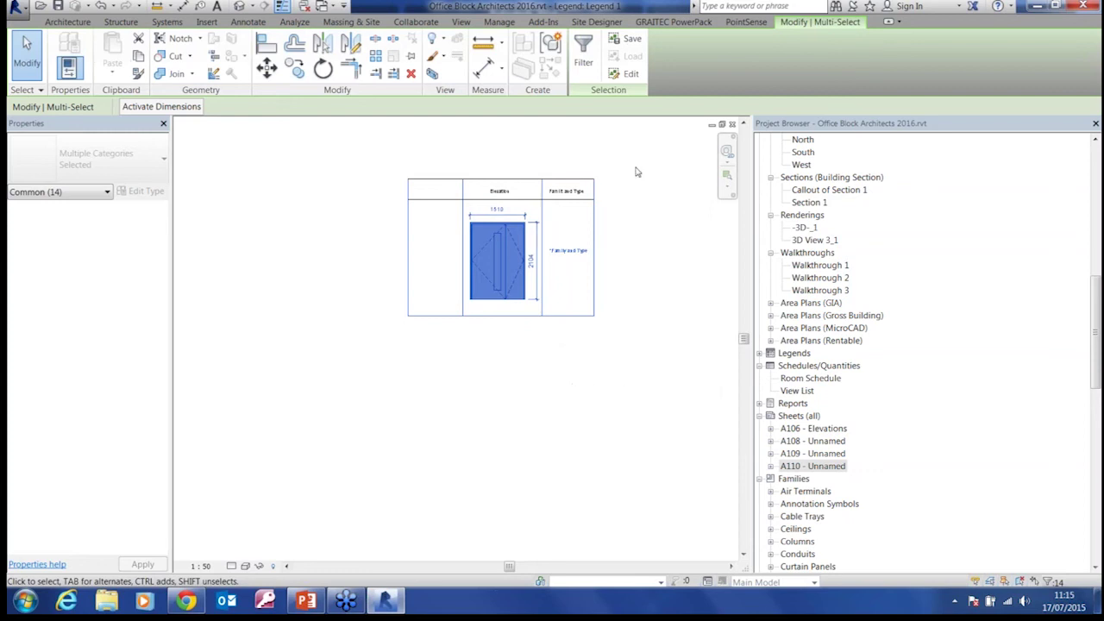
Step: Start creating a legend from the Doors legend unit and set the distance between units to 3500
left_click(673, 21)
left_click(920, 69)
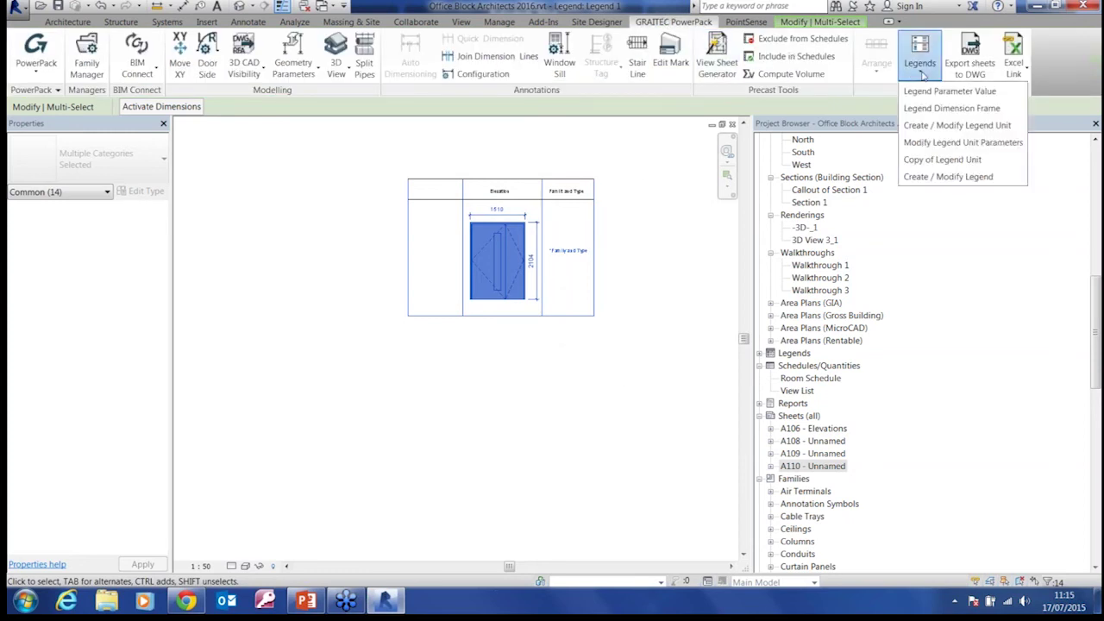
left_click(956, 176)
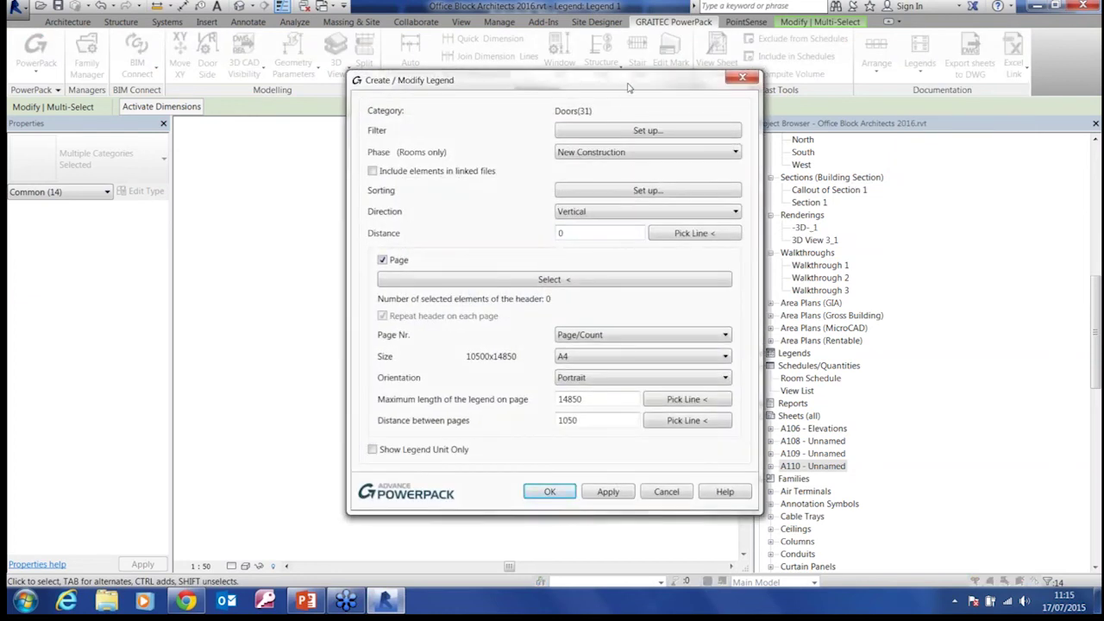
left_click_drag(631, 87, 515, 67)
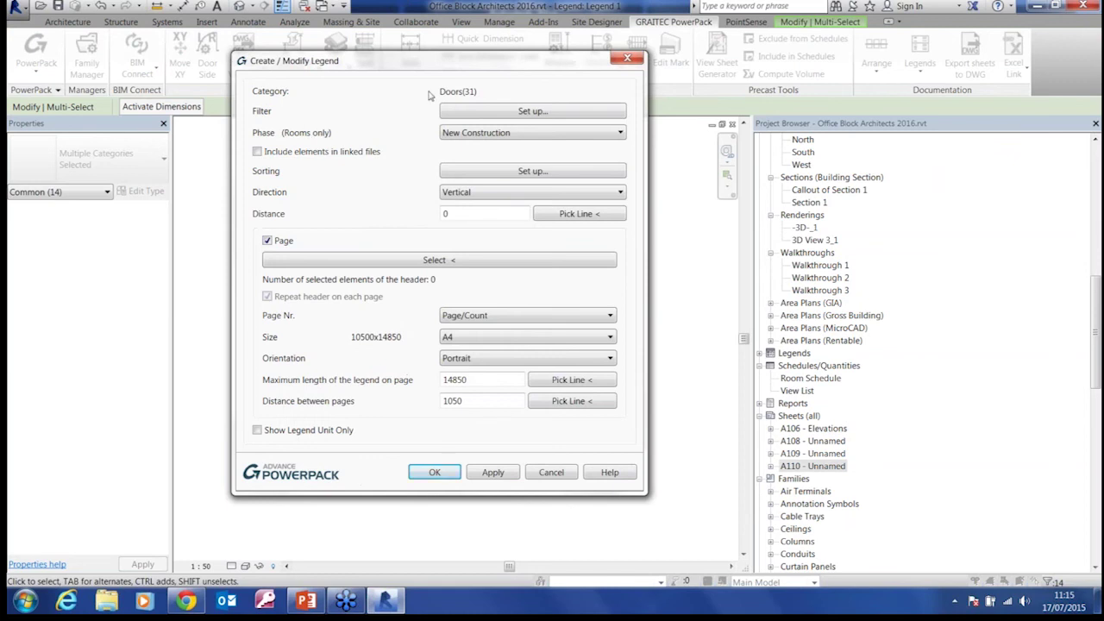
left_click(476, 217)
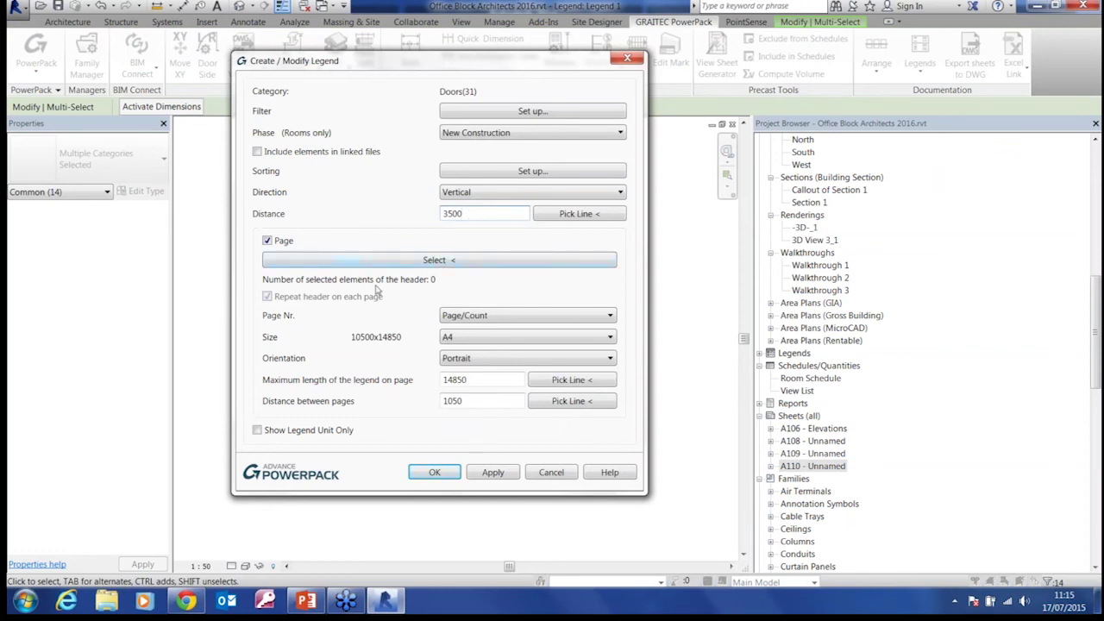
Step: Assign the table's header row, including its Elevation and Family and Type titles, as the header of the legend pages
left_click(452, 259)
left_click_drag(426, 190, 606, 210)
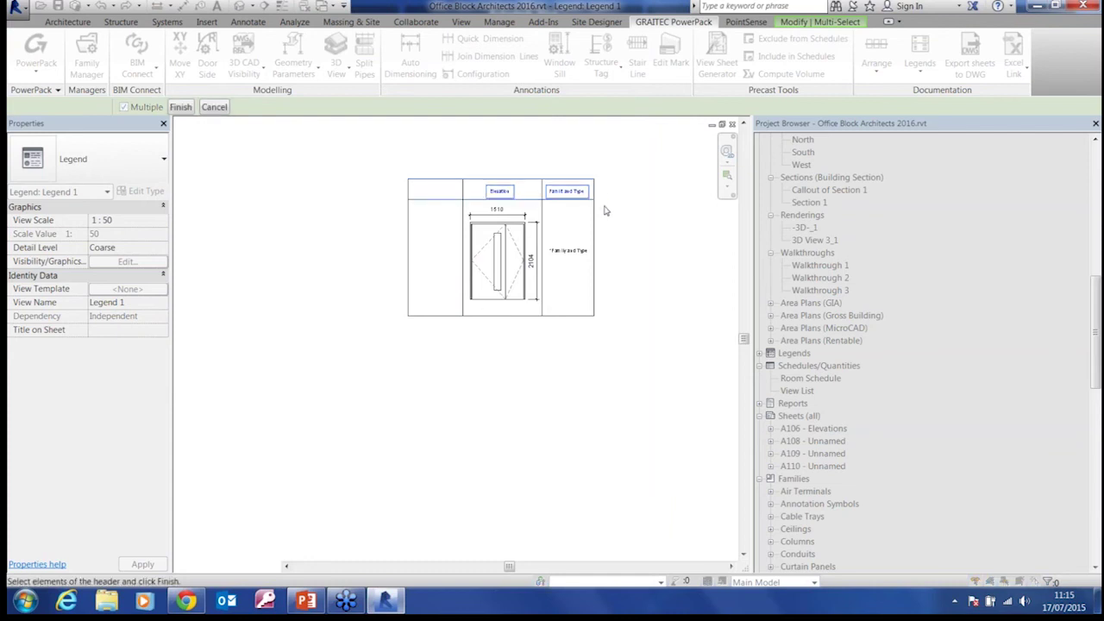
left_click(182, 108)
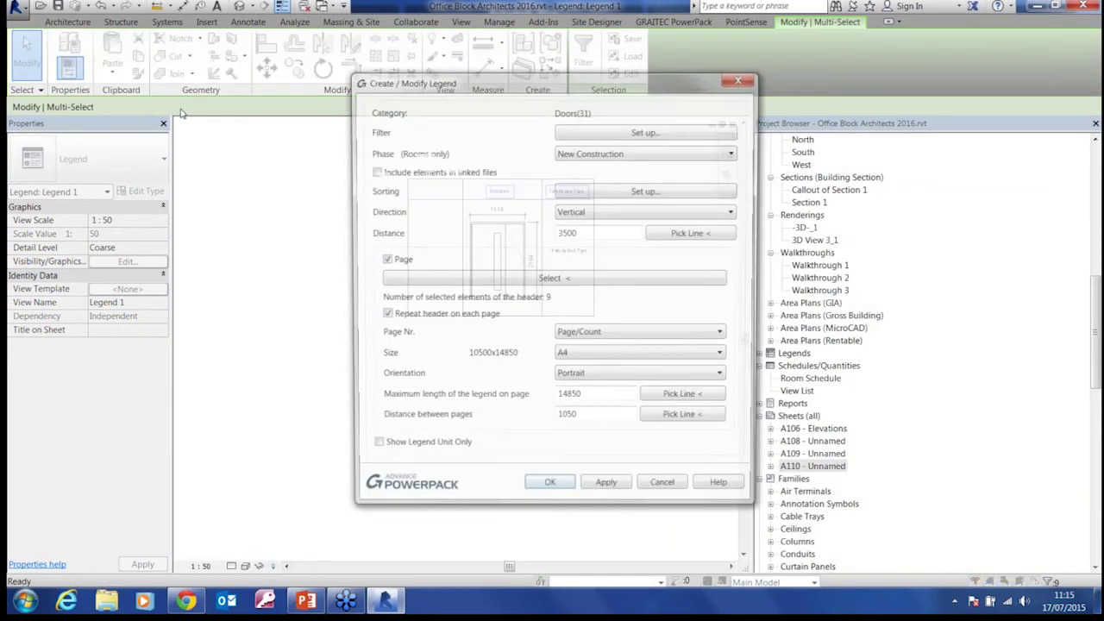
Step: Set the legend page size to A3 and generate the door legend
left_click(579, 361)
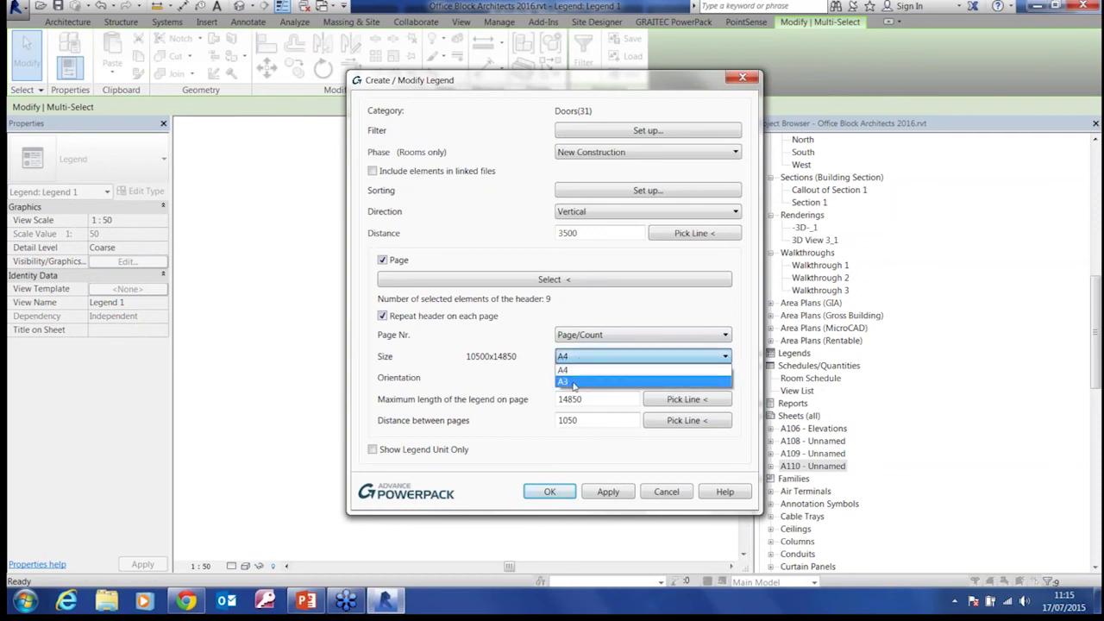
left_click(573, 382)
left_click_drag(520, 87, 366, 51)
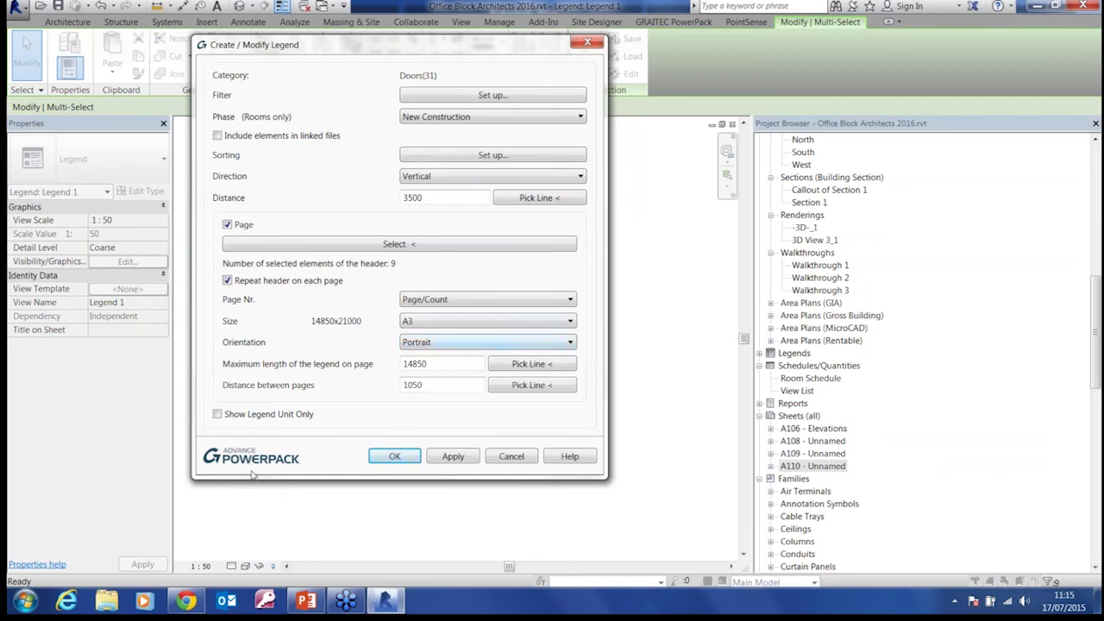
left_click(390, 458)
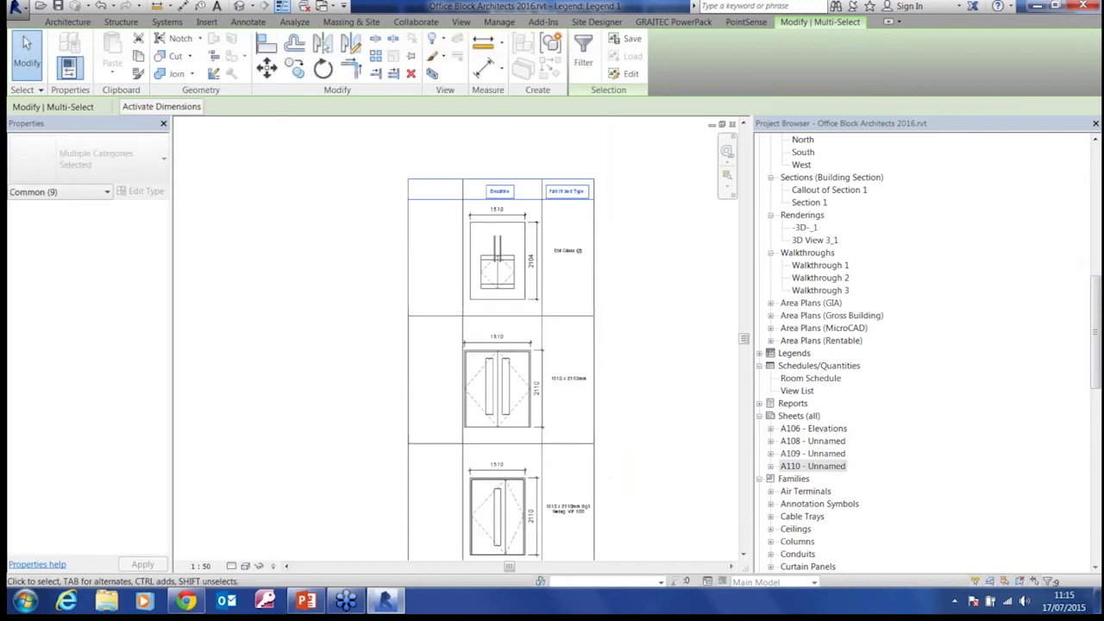
Step: Examine the door elevations, dimensions and type names on the first page of the generated legend
middle_click_drag(633, 363, 332, 289)
scroll(356, 303, "down", 3)
scroll(278, 245, "up", 5)
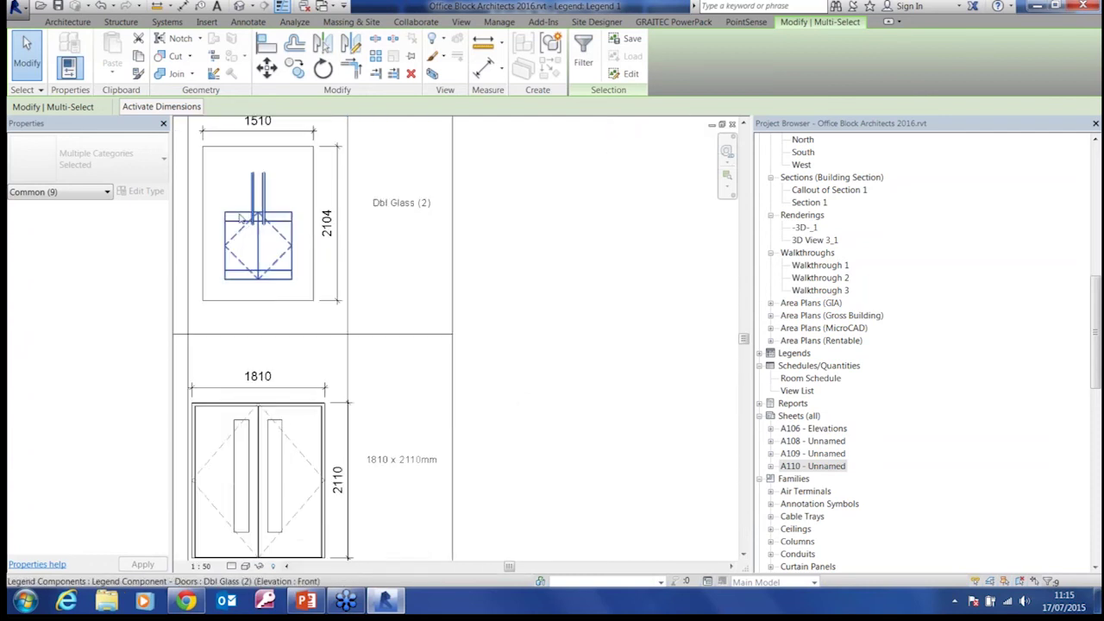
middle_click_drag(286, 219, 347, 245)
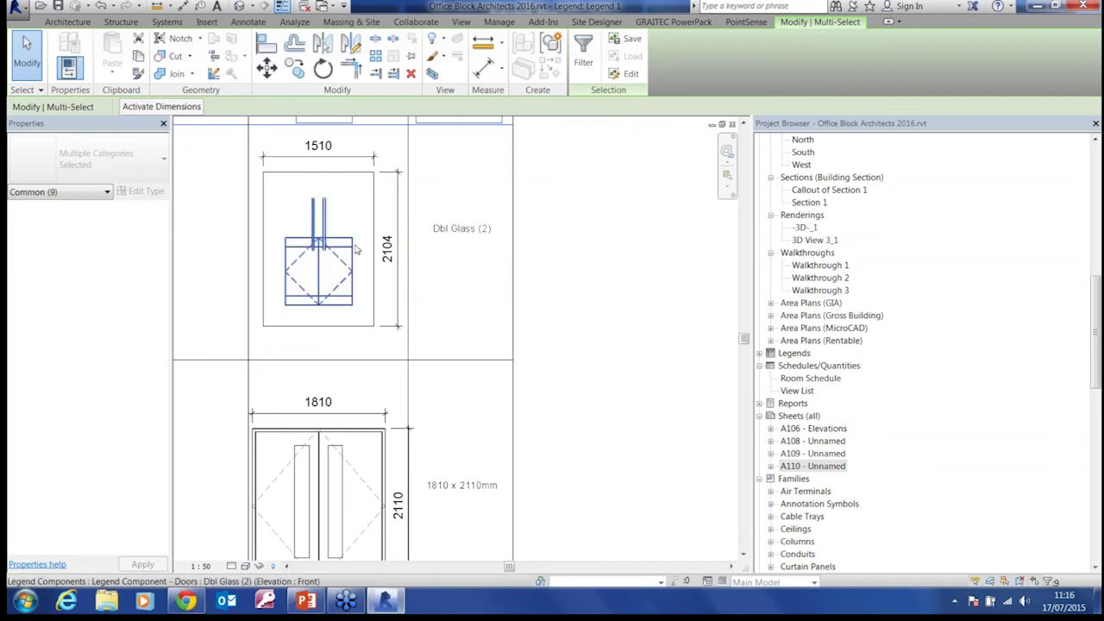
scroll(349, 254, "down", 3)
middle_click_drag(560, 398, 488, 339)
scroll(579, 436, "down", 2)
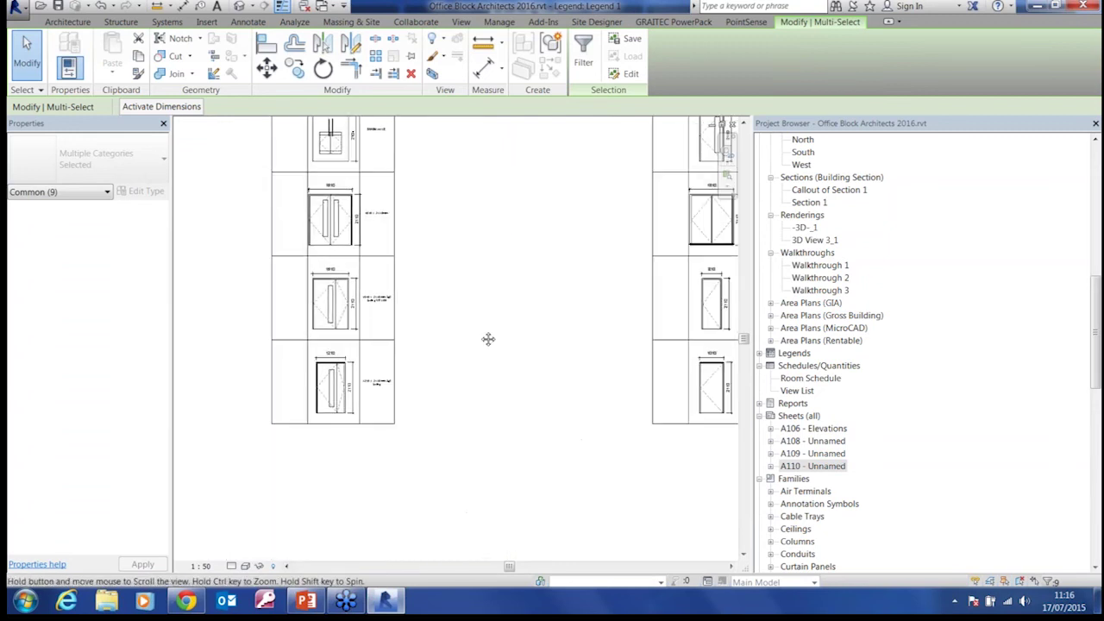
scroll(348, 238, "up", 2)
middle_click_drag(342, 483, 351, 296)
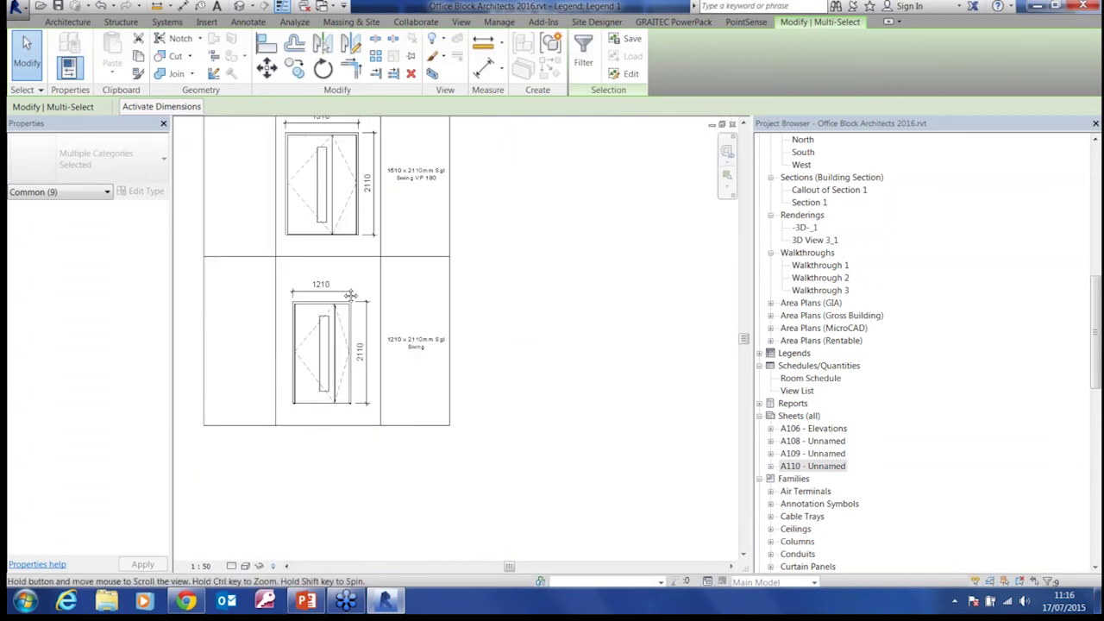
Step: Examine the headers and door rows on the remaining pages of the generated legend
middle_click_drag(669, 321, 381, 373)
middle_click_drag(507, 367, 307, 441)
middle_click_drag(471, 324, 468, 475)
middle_click_drag(453, 334, 445, 552)
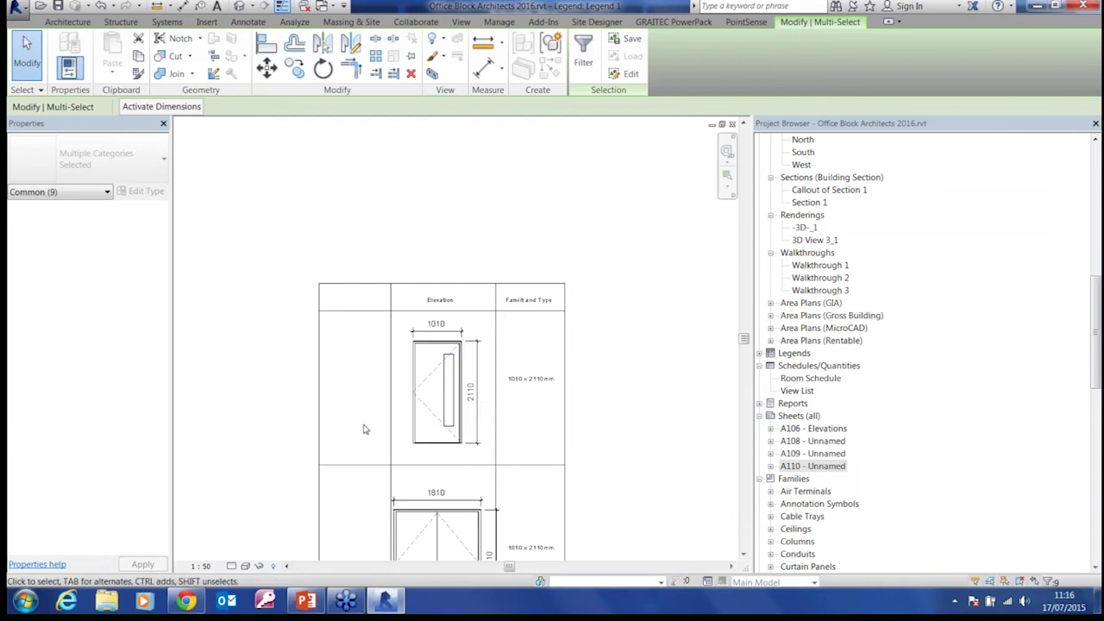
middle_click_drag(365, 430, 442, 283)
middle_click_drag(396, 413, 349, 213)
scroll(371, 372, "down", 1)
middle_click_drag(325, 400, 251, 340)
scroll(508, 321, "up", 5)
middle_click_drag(425, 275, 404, 543)
middle_click_drag(412, 332, 444, 540)
mouse_move(448, 315)
middle_mouse_down()
mouse_move(461, 546)
mouse_move(517, 500)
middle_mouse_up()
scroll(579, 439, "down", 3)
middle_click_drag(607, 480, 663, 288)
scroll(429, 343, "down", 5)
middle_click_drag(401, 373, 340, 316)
scroll(345, 310, "down", 1)
Step: Move the second and third legend pages closer to the first so all three tables sit side by side
left_click_drag(363, 205, 515, 474)
left_click_drag(404, 326, 301, 326)
left_click(419, 239)
left_click_drag(516, 205, 671, 307)
left_click_drag(637, 259, 429, 263)
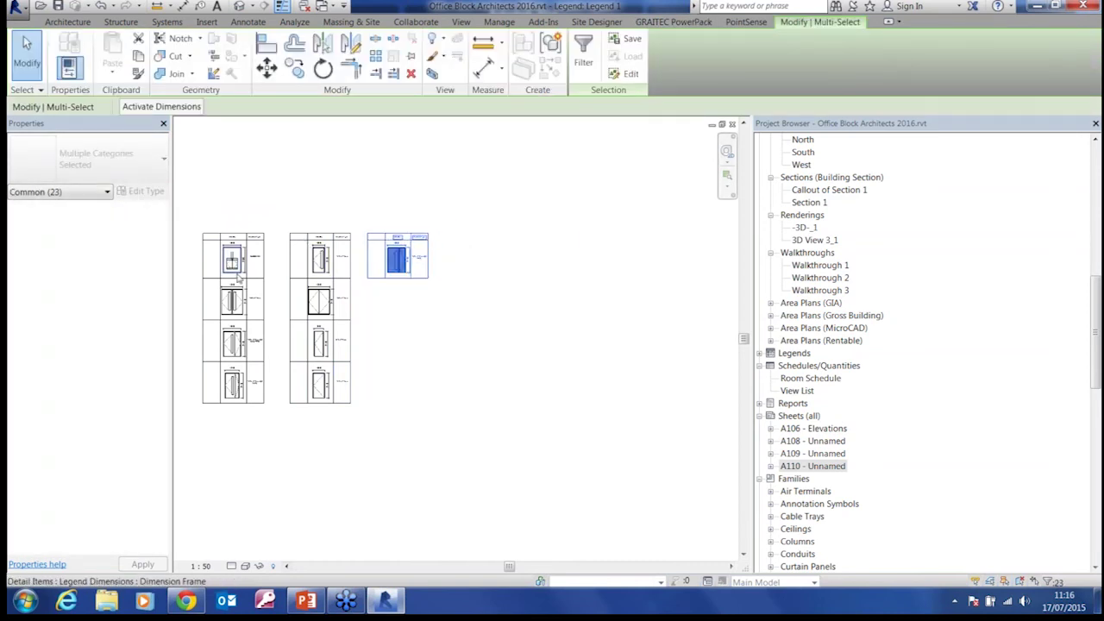
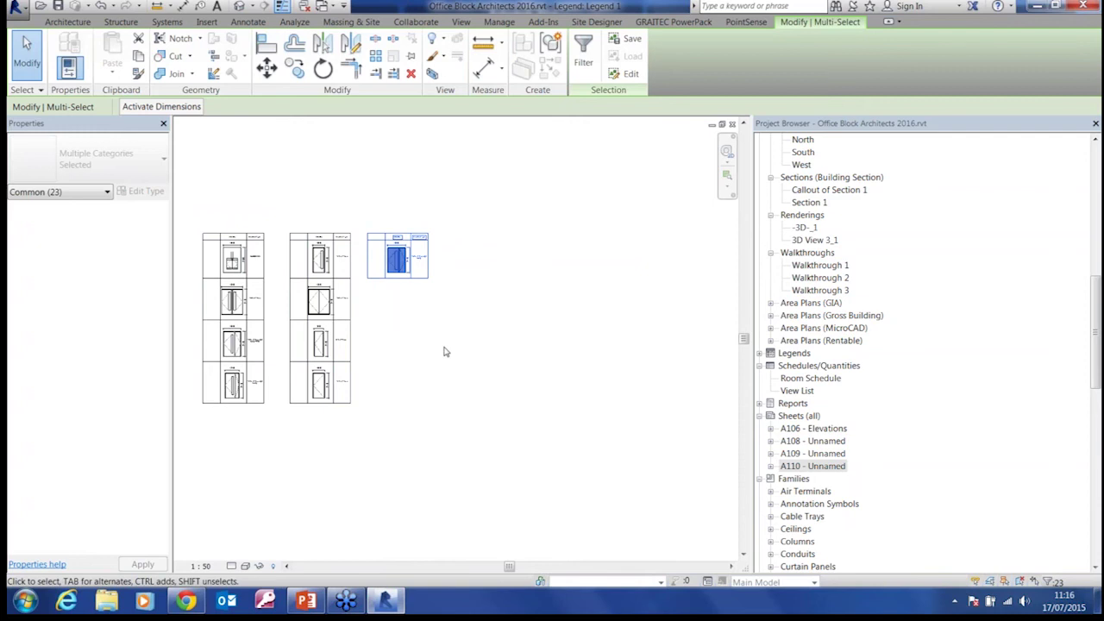
Step: Open the export of sheets to DWG and include the Elevations sheet and all three Unnamed sheets
left_click(671, 23)
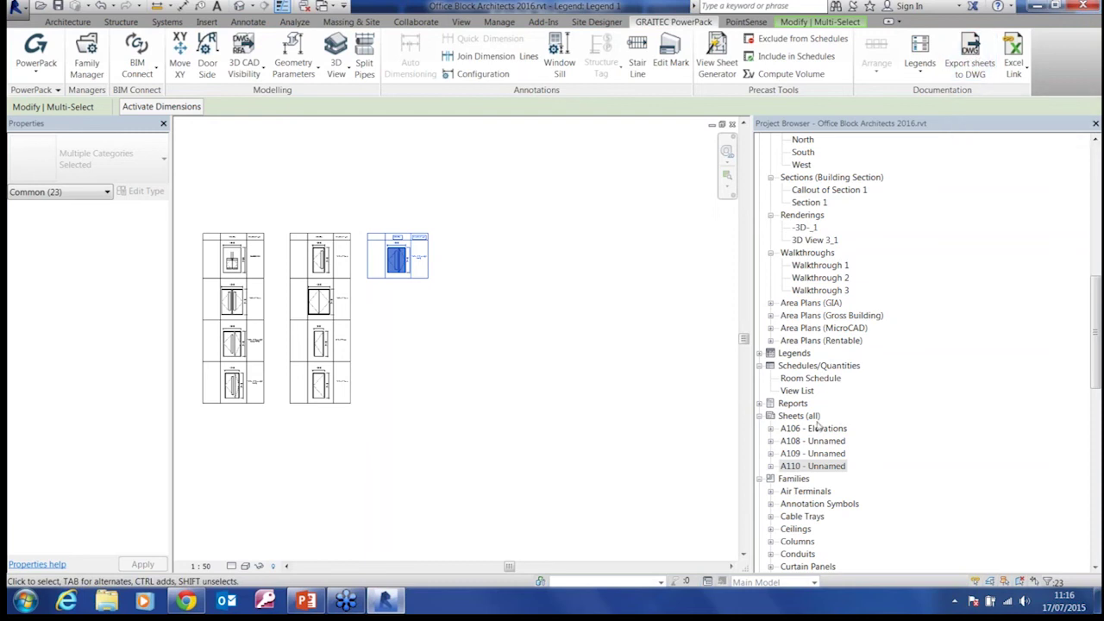
left_click(969, 59)
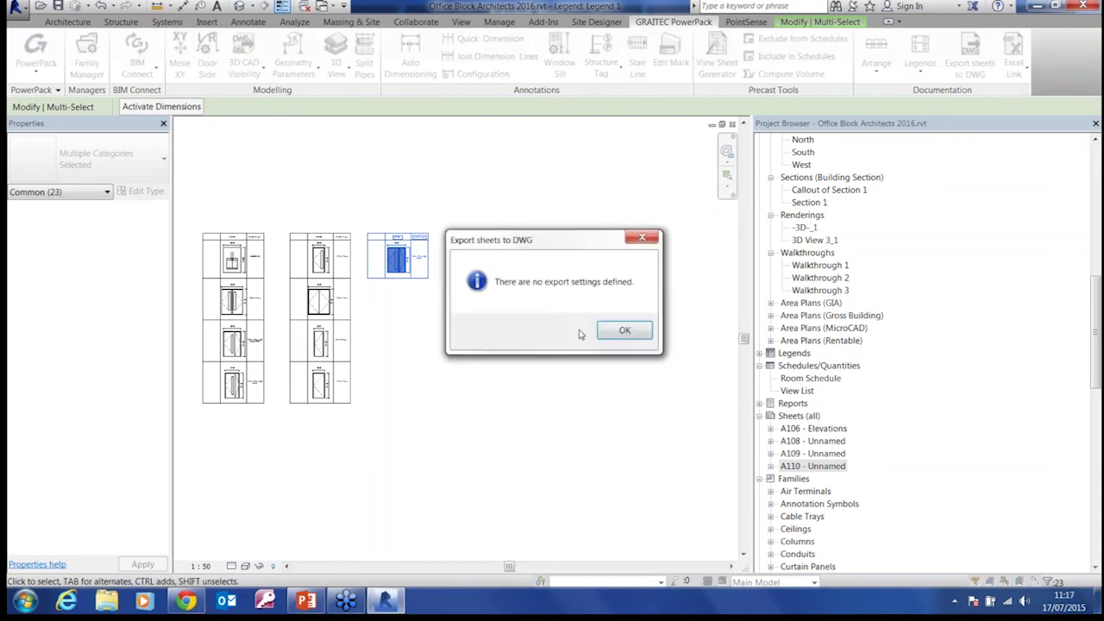
left_click(628, 333)
left_click_drag(558, 90, 518, 54)
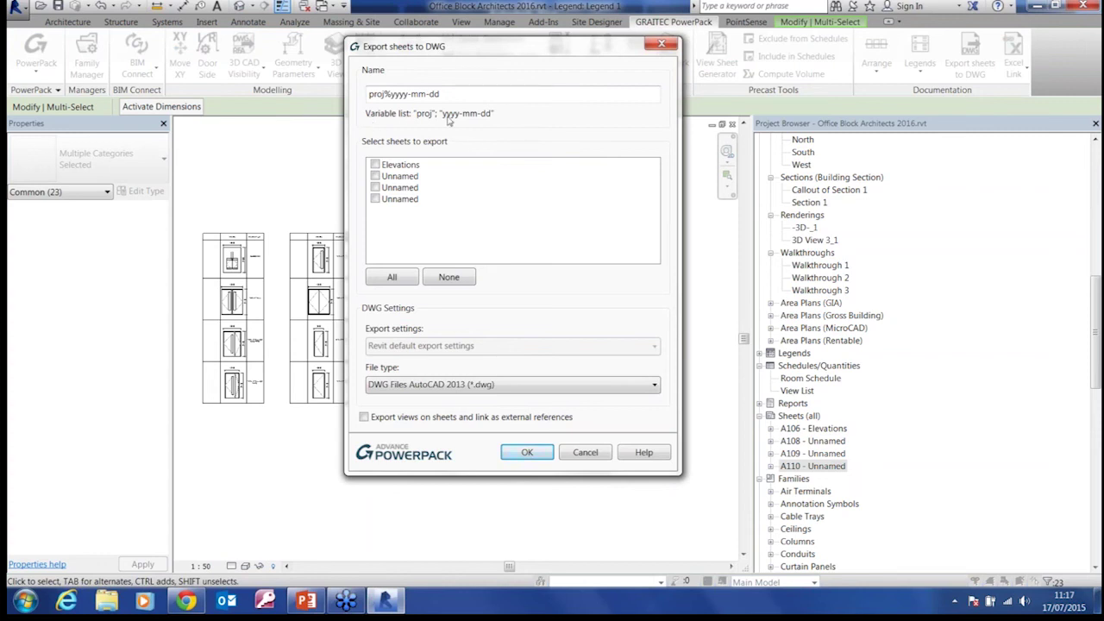
left_click(376, 165)
left_click(376, 176)
left_click(376, 188)
left_click(375, 199)
Step: Review the DWG file types, try exporting the sheets as AutoCAD 2013 files, and cancel at the destination folder choice
left_click(528, 386)
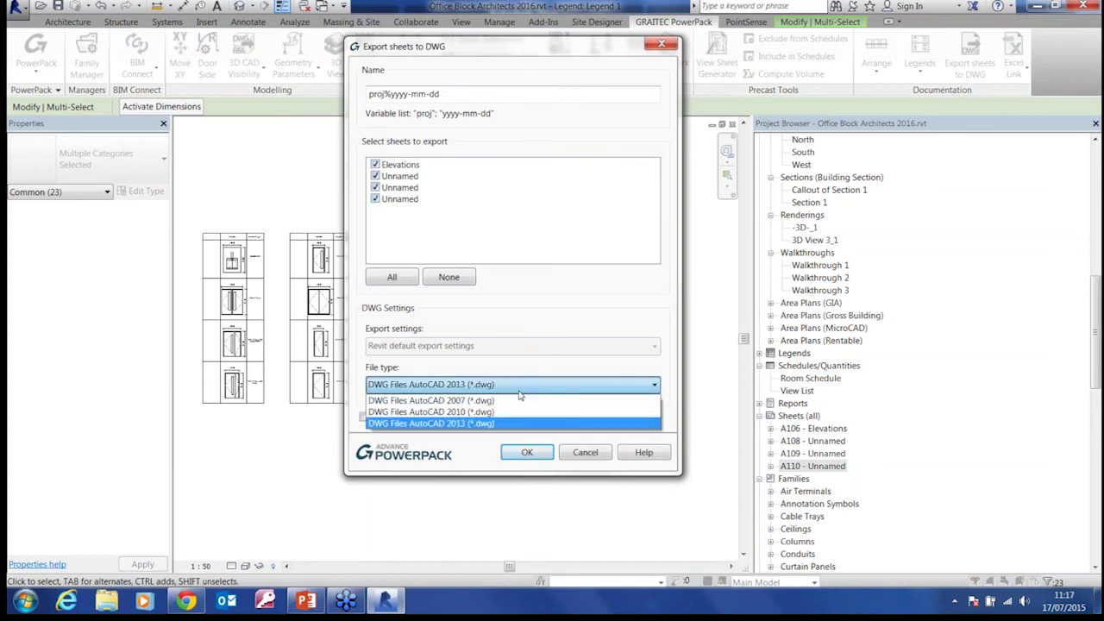
left_click(520, 393)
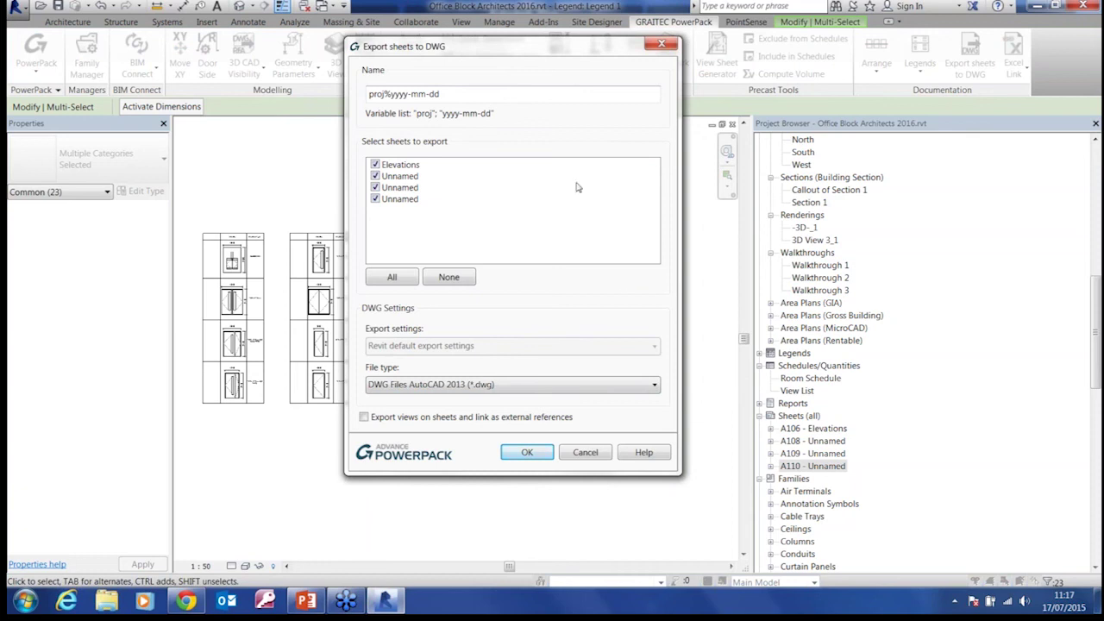
left_click_drag(494, 52, 335, 48)
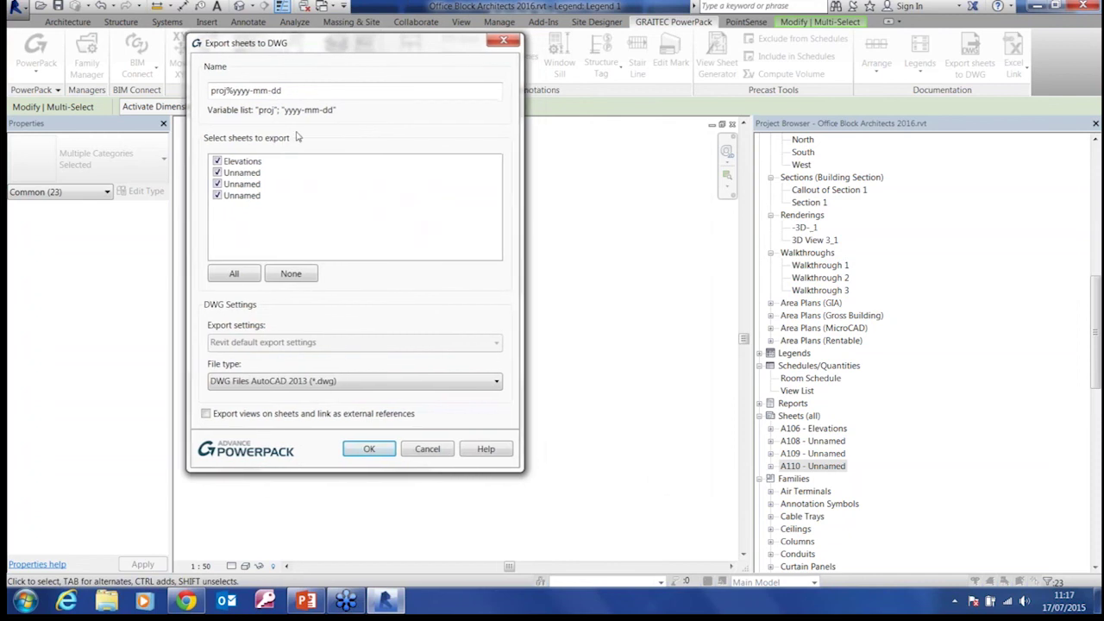
left_click(388, 454)
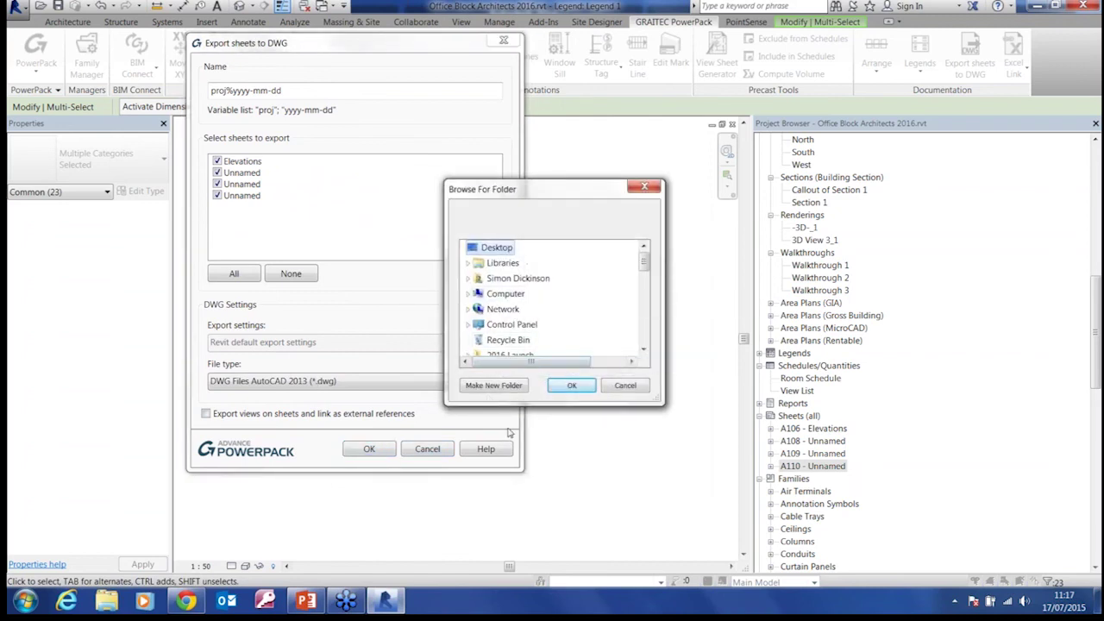
left_click(637, 388)
left_click(427, 449)
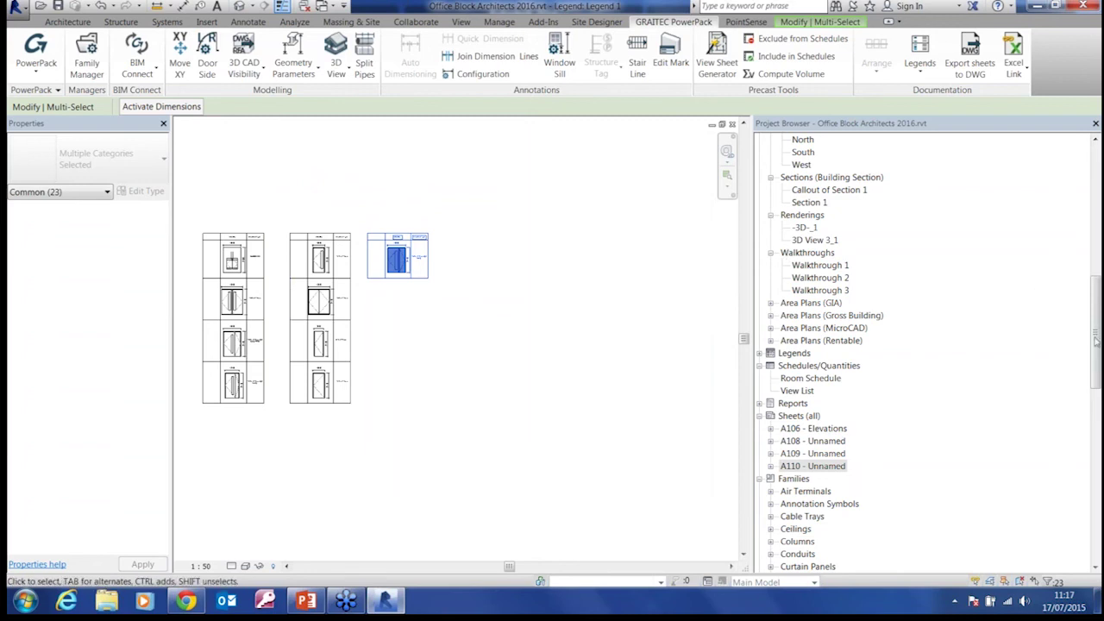
Step: Open the 00 Ground Floor floor plan
left_click_drag(1094, 338, 1094, 269)
scroll(823, 196, "up", 7)
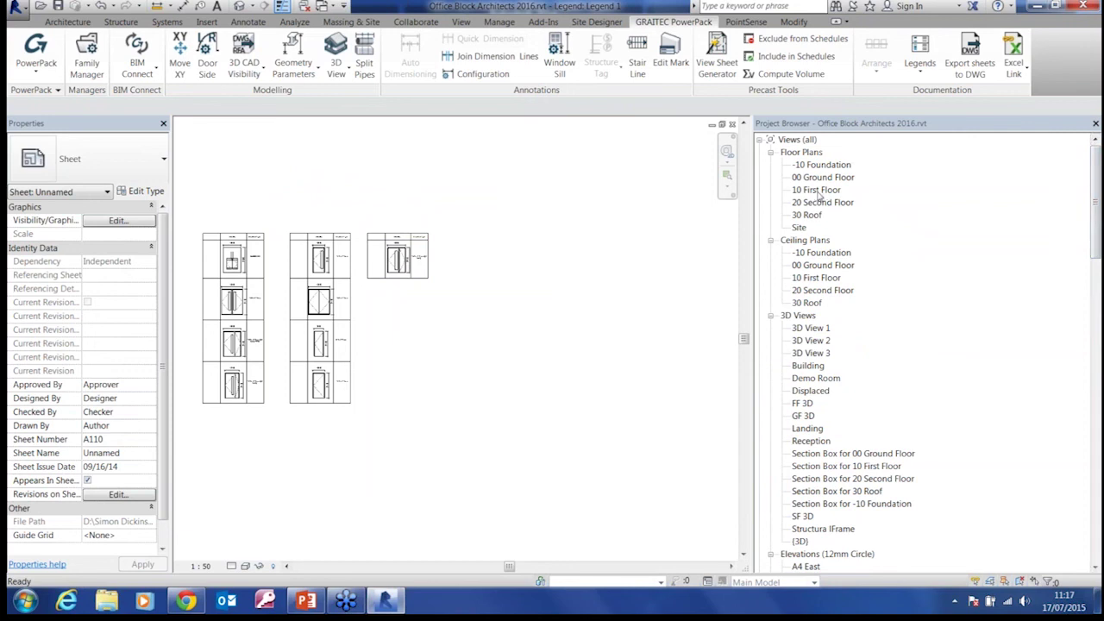
double_click(819, 178)
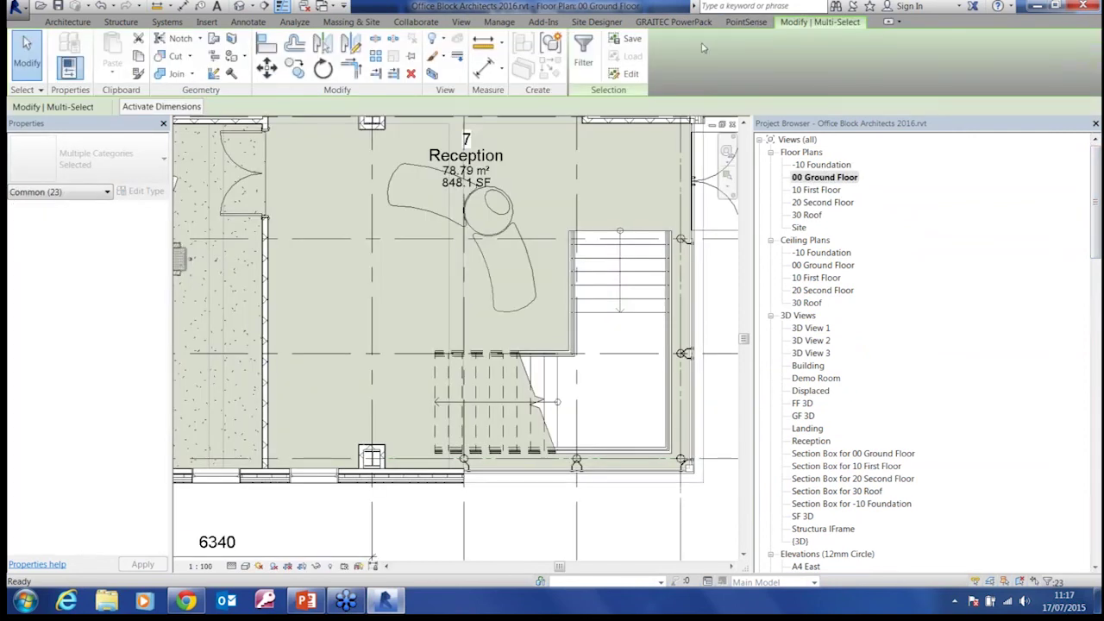
Step: Start a new Microsoft Excel link in the ground floor plan with the Link XLS command
left_click(674, 21)
left_click(1013, 80)
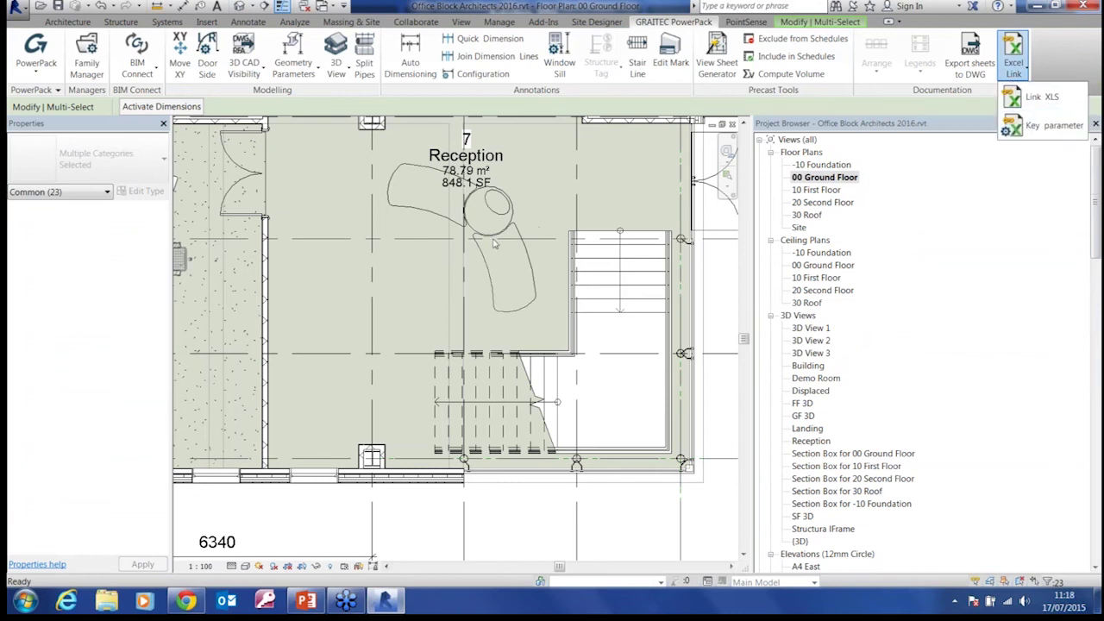
left_click(554, 215)
middle_click_drag(645, 179, 438, 268)
scroll(400, 268, "down", 1)
middle_click_drag(564, 278, 535, 271)
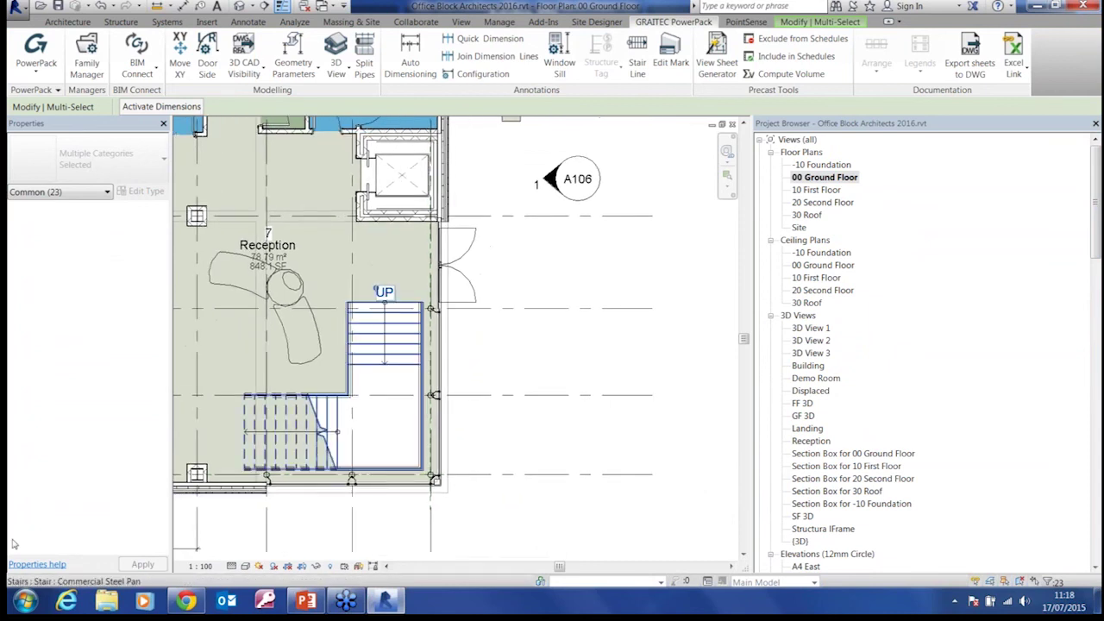
left_click(1022, 71)
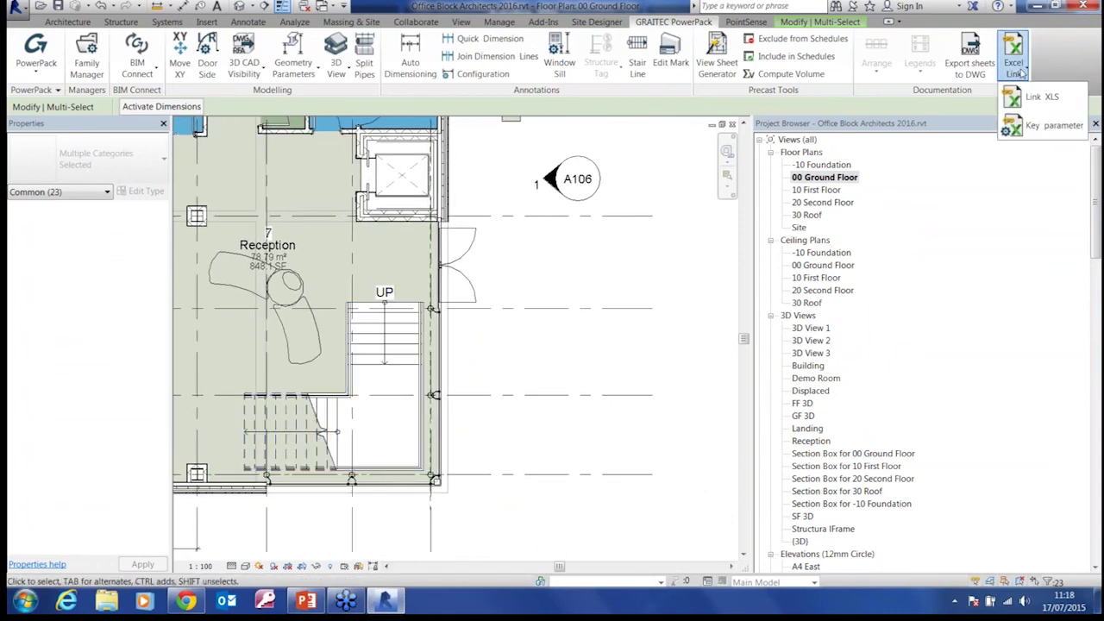
left_click(1028, 95)
left_click_drag(506, 161, 478, 109)
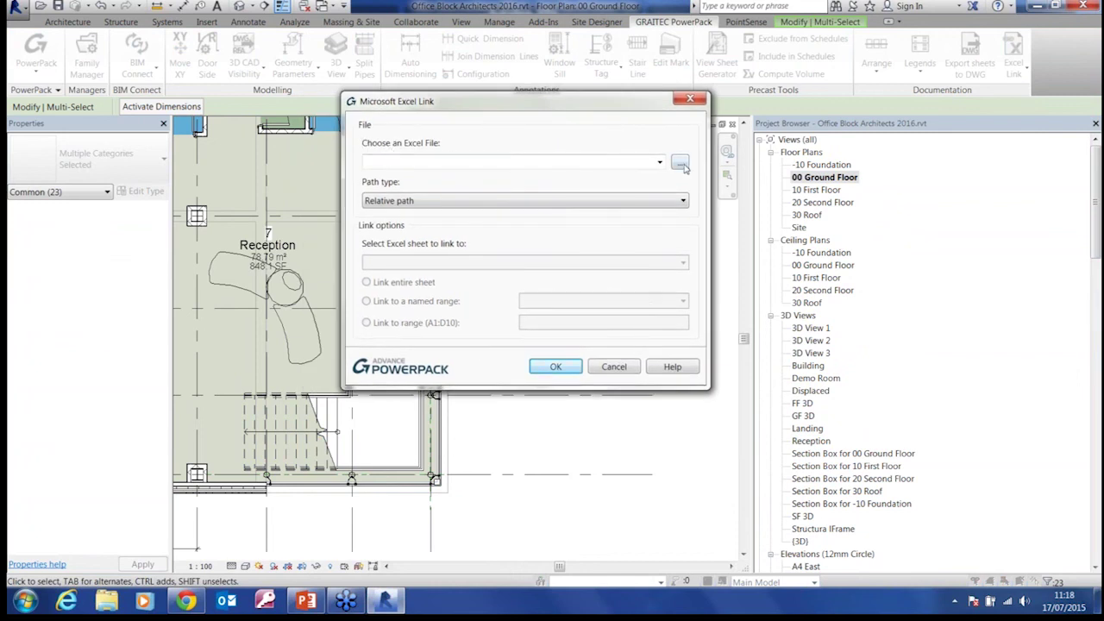
Step: Choose Book1.xlsx in the PowerPack folder on drive D: as the Excel file to link
left_click(680, 163)
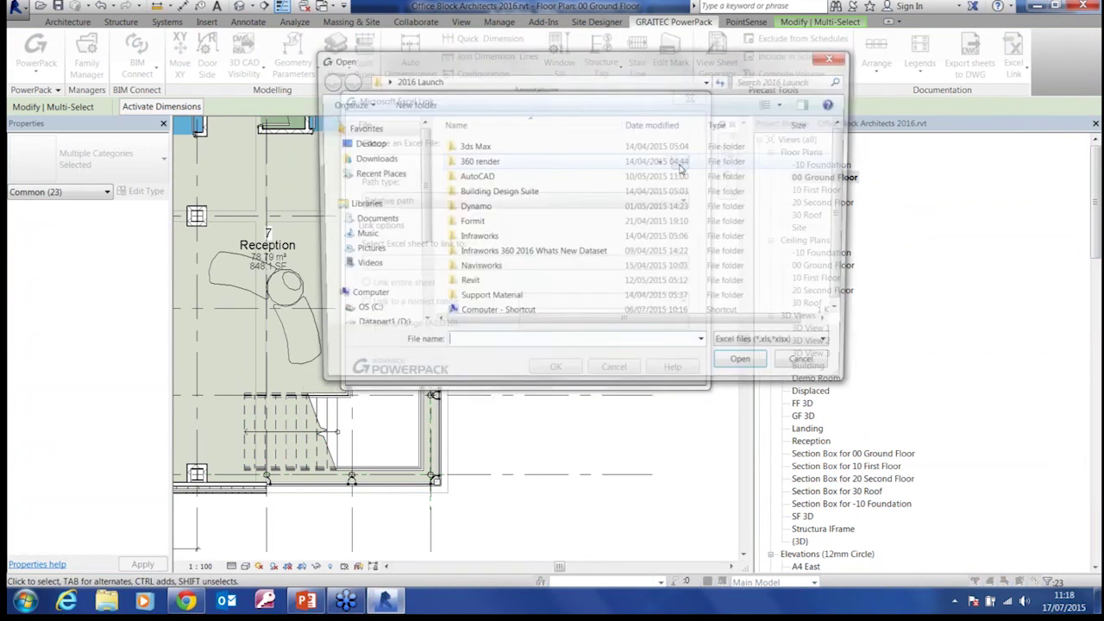
left_click(463, 85)
left_click(709, 80)
left_click(432, 60)
left_click(709, 80)
left_click(709, 80)
scroll(400, 281, "down", 1)
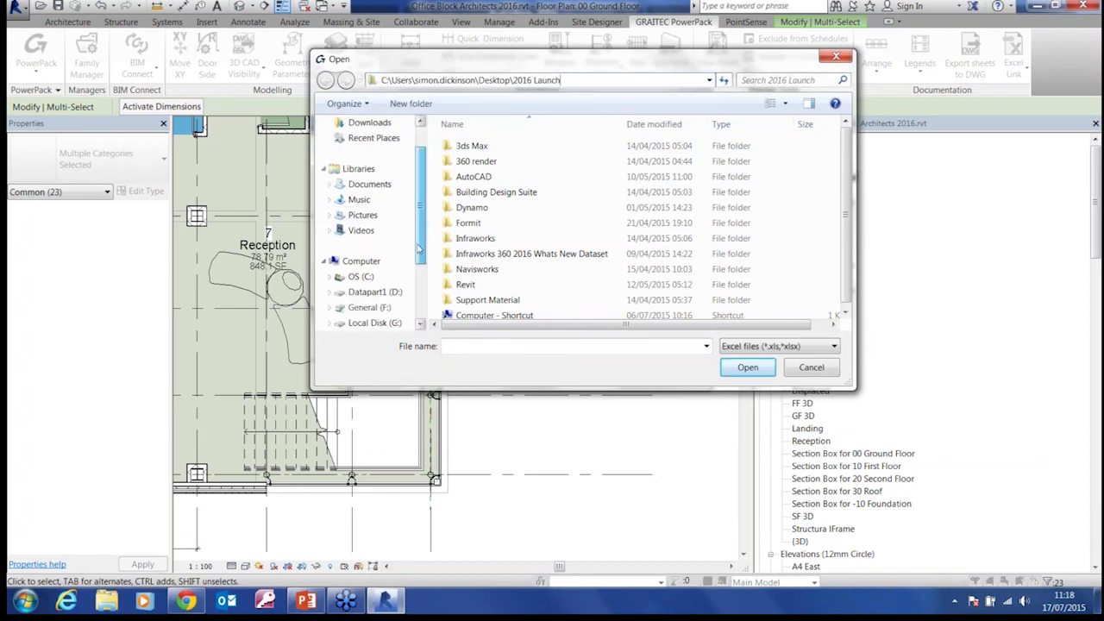
left_click(371, 292)
scroll(487, 267, "down", 5)
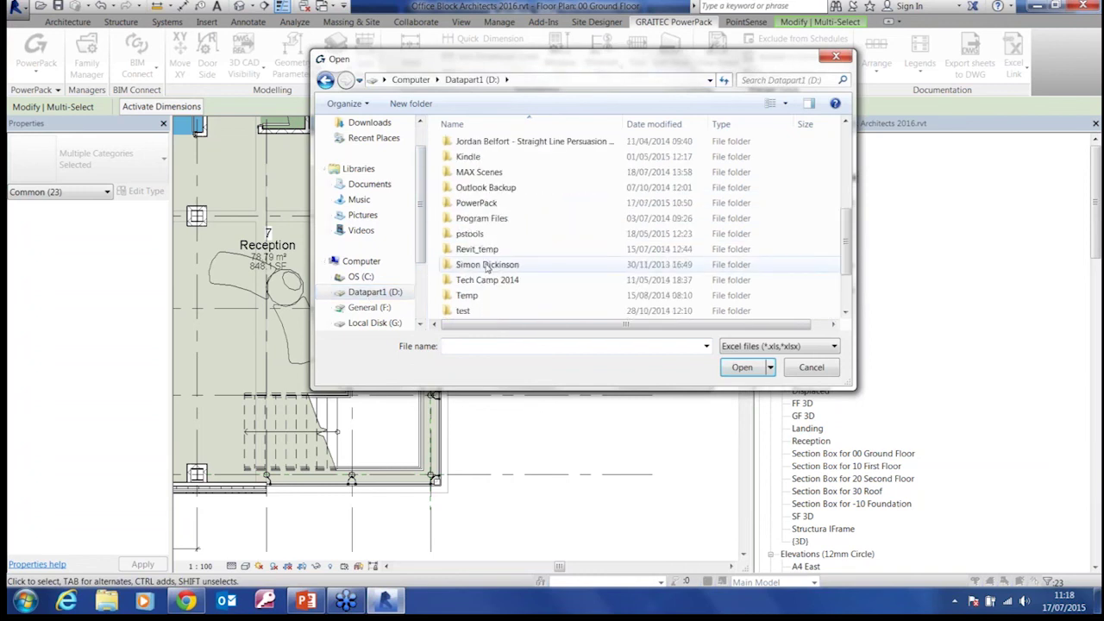
double_click(468, 205)
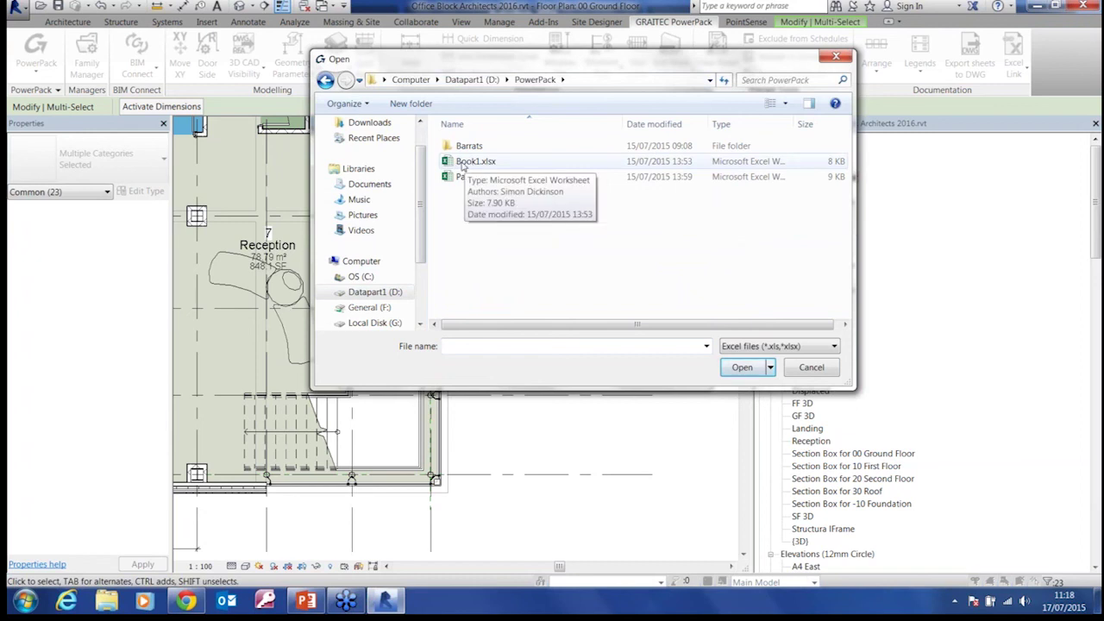
double_click(463, 166)
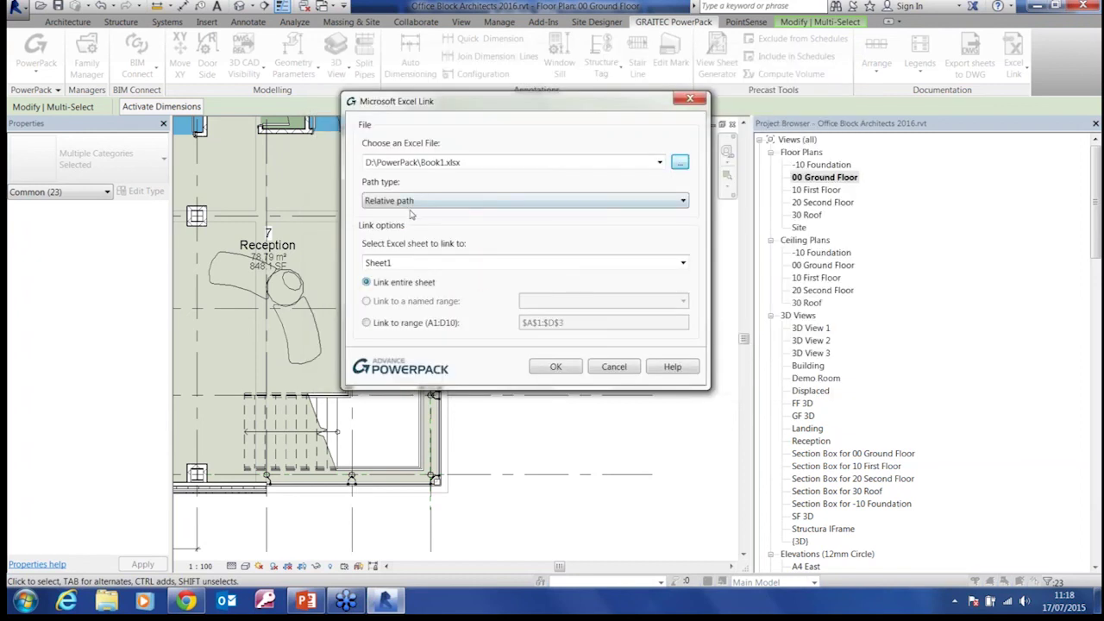
Step: Generate the DXF link file from the entire Sheet1 of the workbook, using a relative path
left_click_drag(566, 112, 656, 111)
left_click(773, 201)
left_click(473, 225)
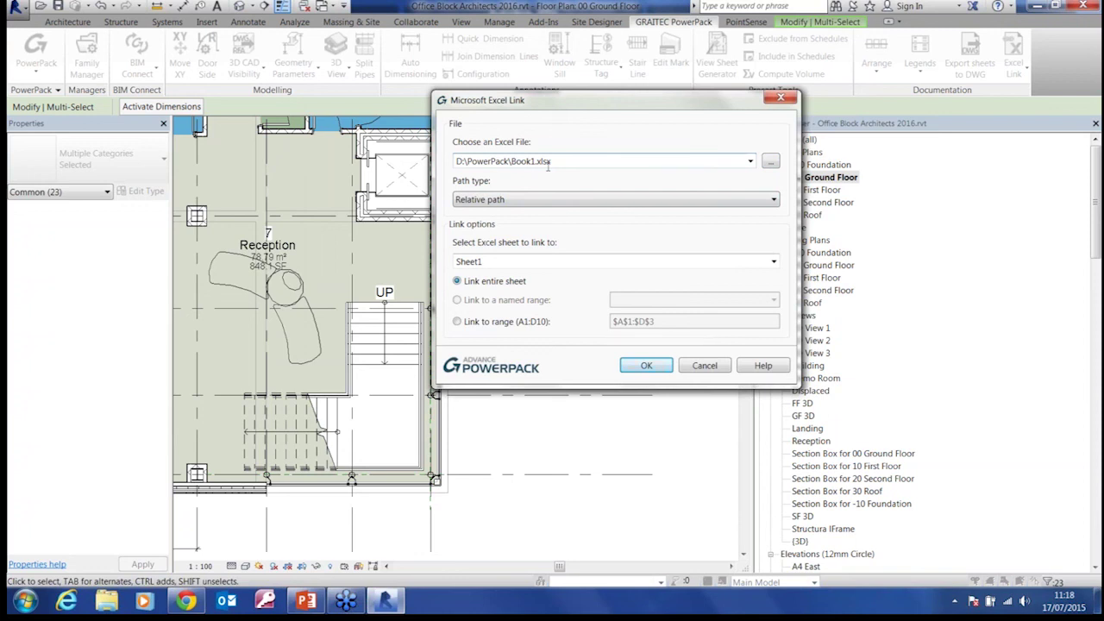
mouse_move(548, 109)
left_mouse_down()
mouse_move(592, 100)
mouse_move(564, 104)
left_mouse_up()
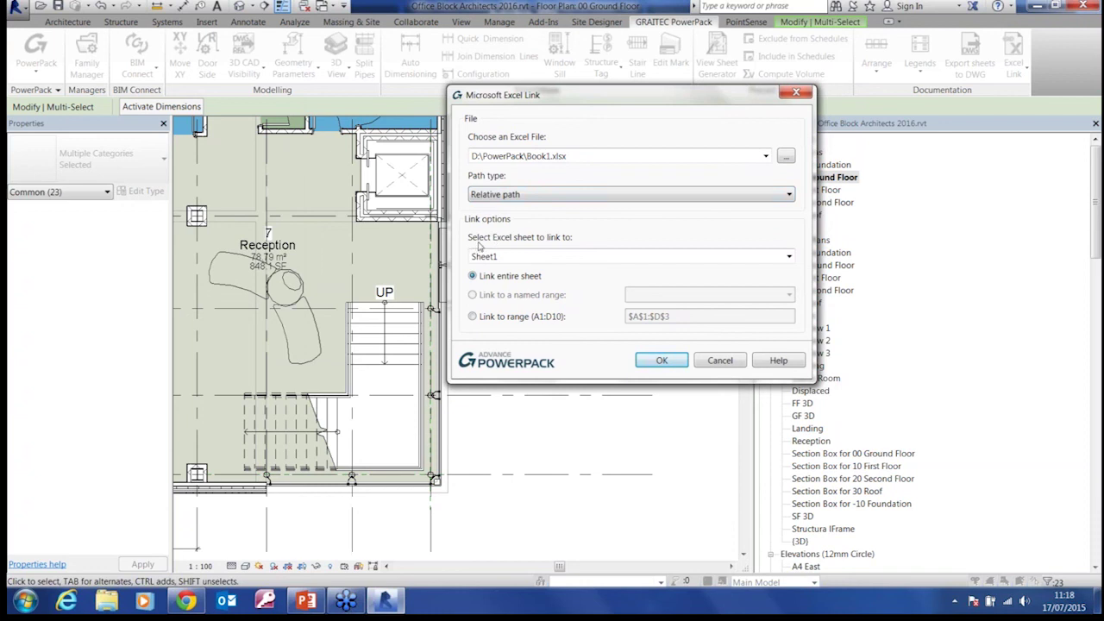
left_click(789, 259)
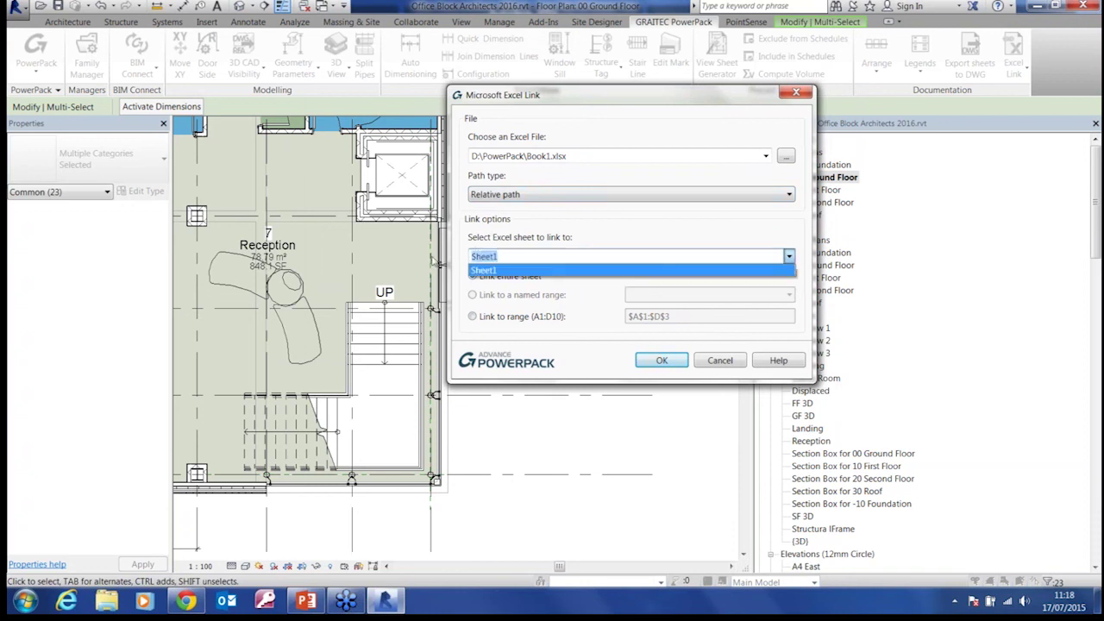
left_click(793, 263)
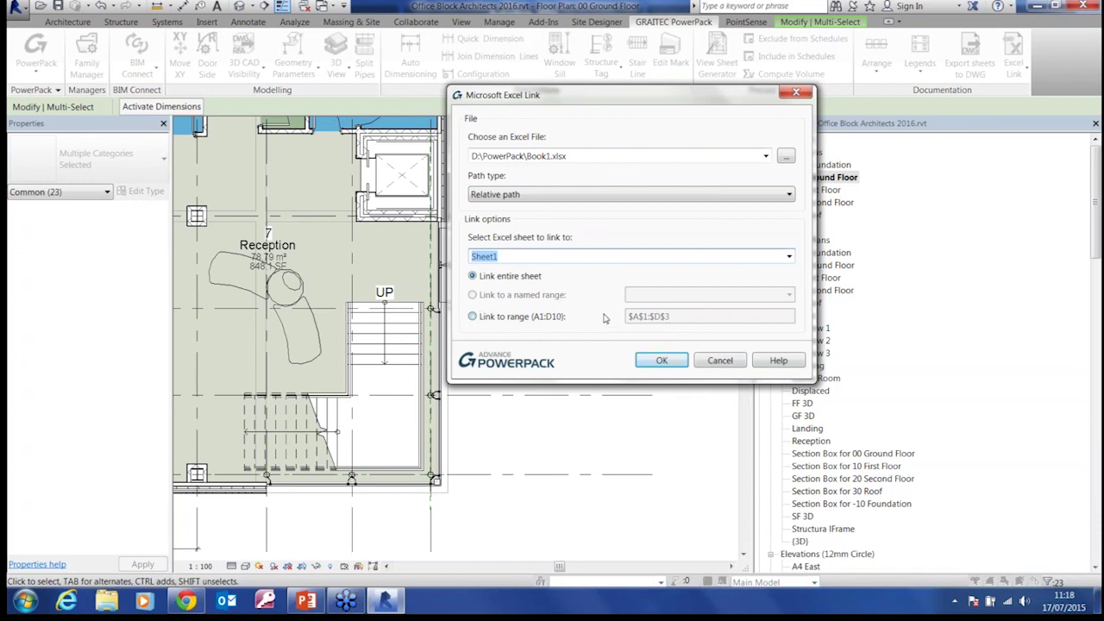
left_click(661, 361)
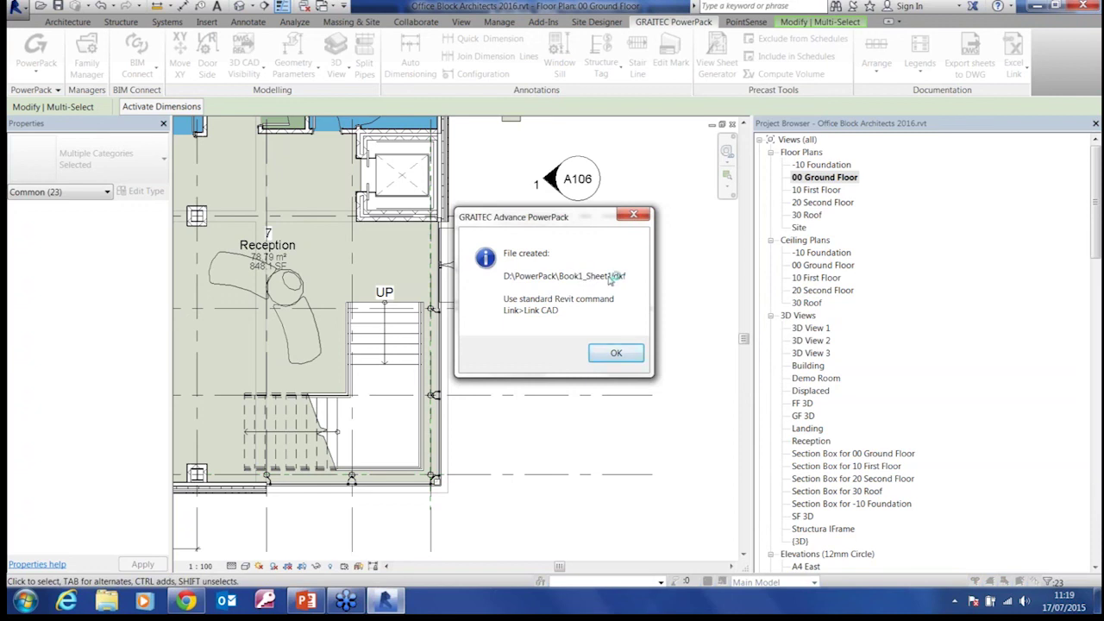
left_click(616, 353)
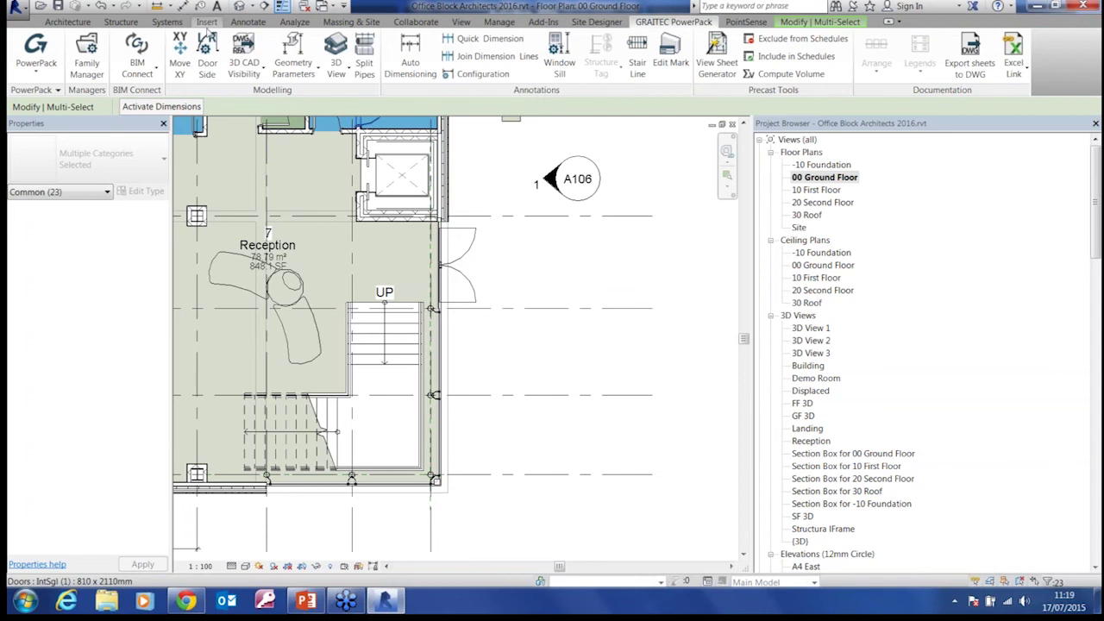
Step: Link the DXF file Book1_Sheet1.dxf into the 00 Ground Floor plan with Link CAD
left_click(207, 21)
left_click(117, 56)
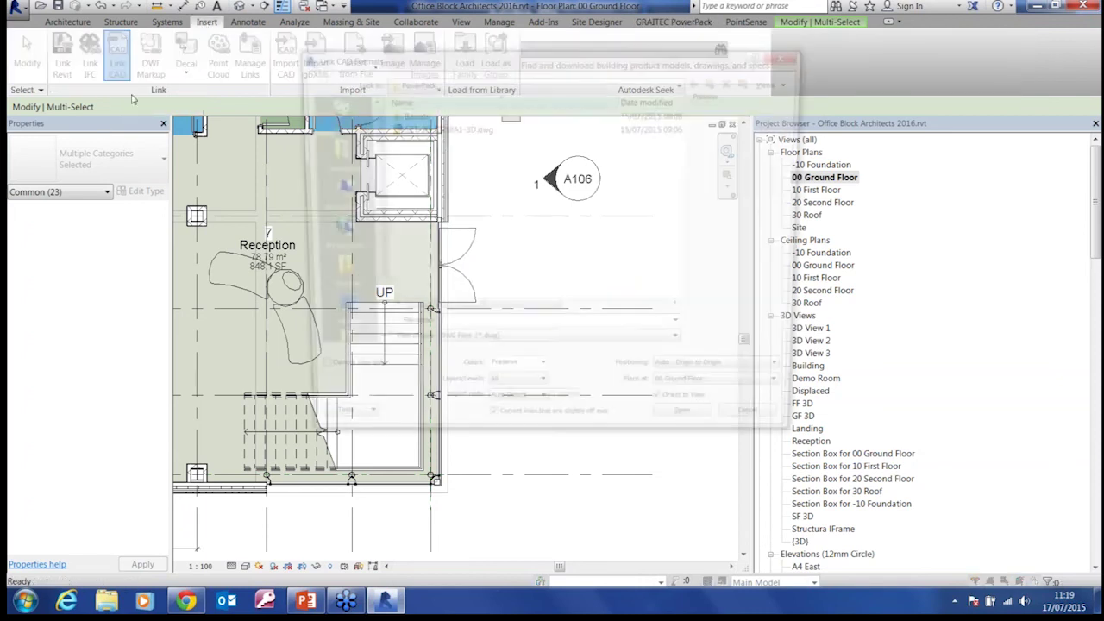
left_click(596, 347)
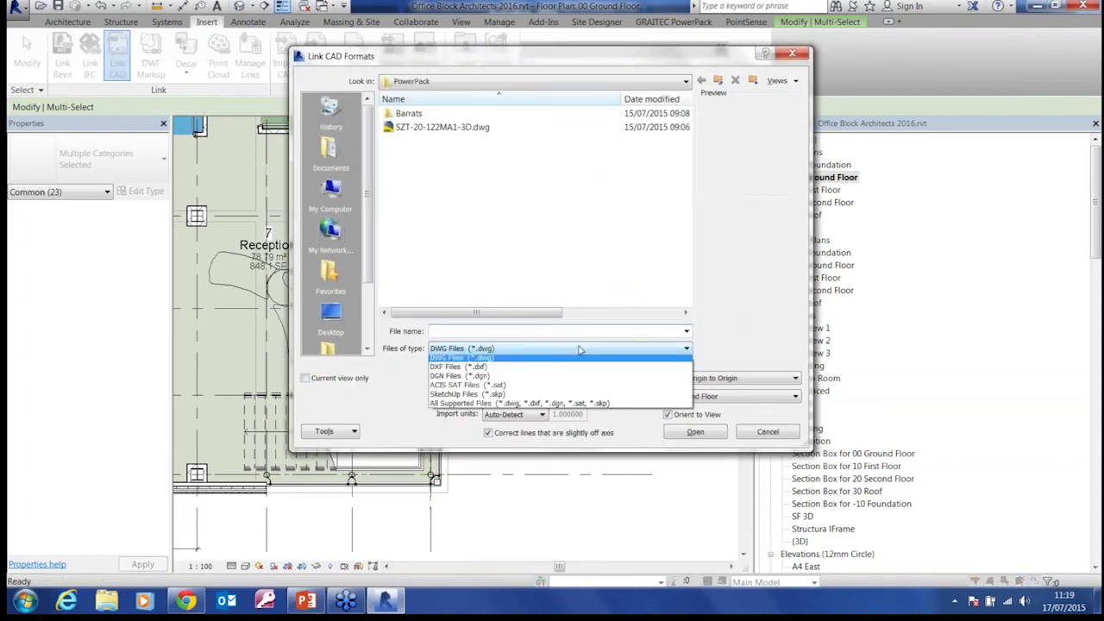
left_click(491, 366)
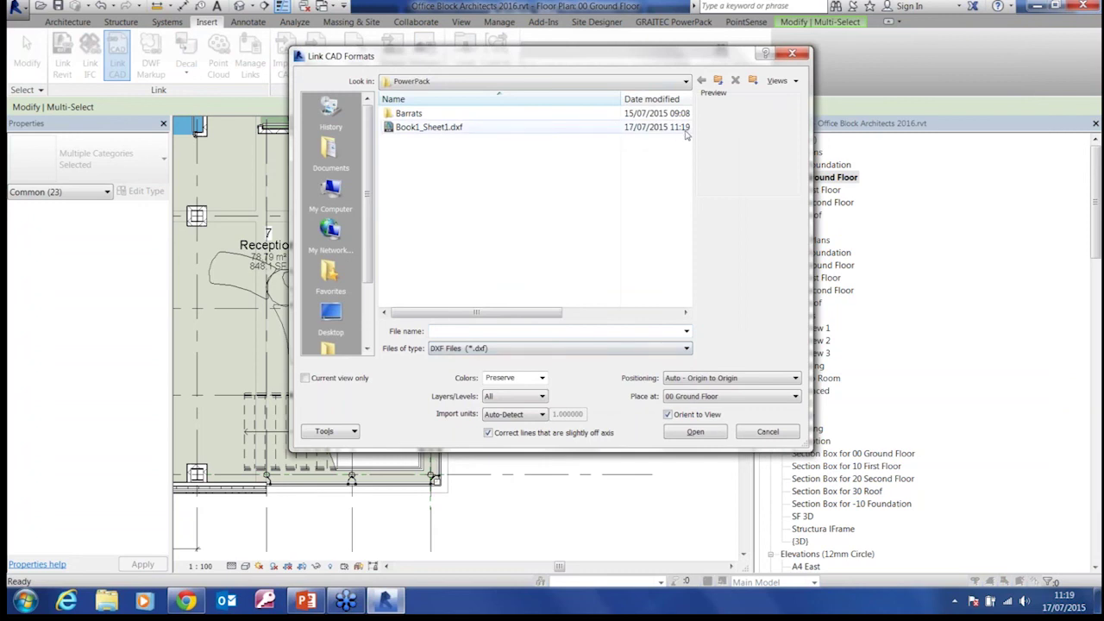
double_click(605, 129)
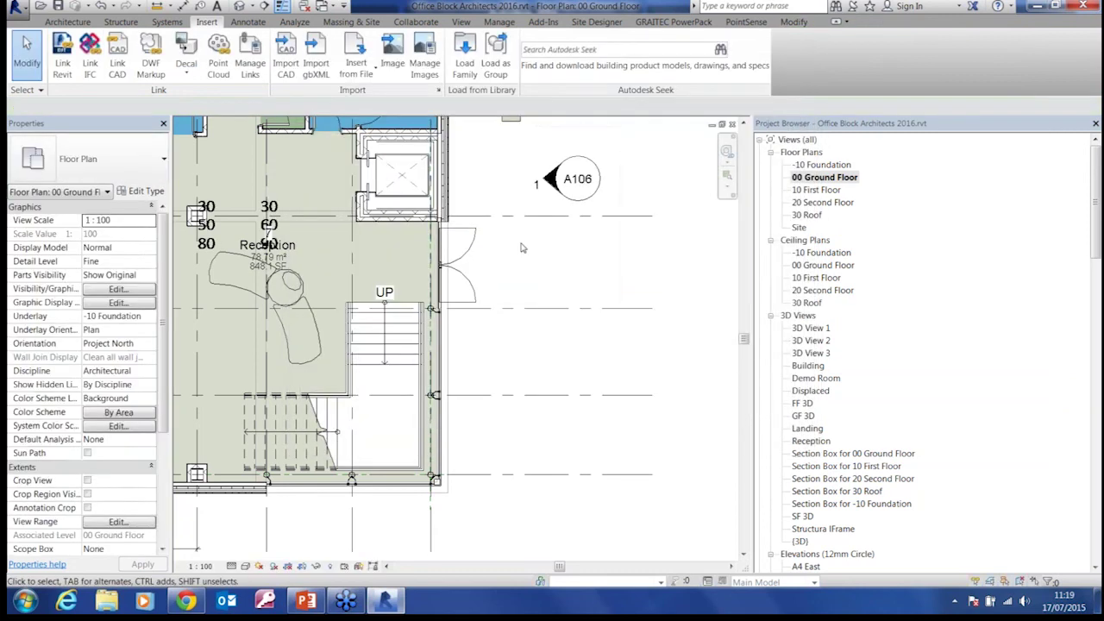
Step: Move the linked spreadsheet table out of Reception to the empty area outside the double door, below the A106 elevation marker
left_click(257, 199)
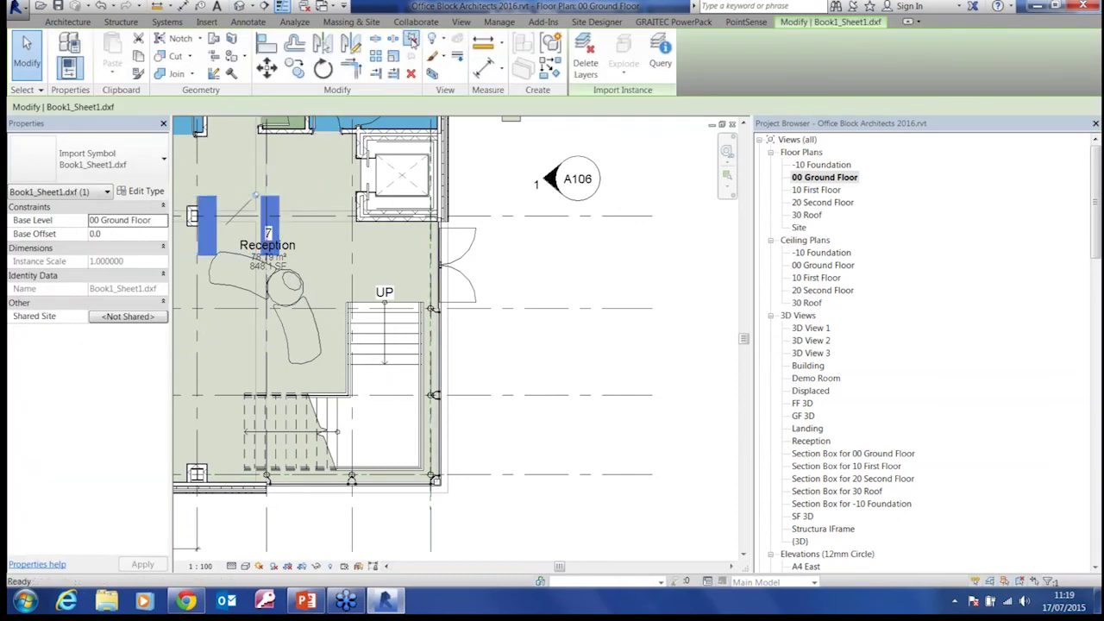
left_click_drag(276, 206, 704, 241)
left_click(661, 338)
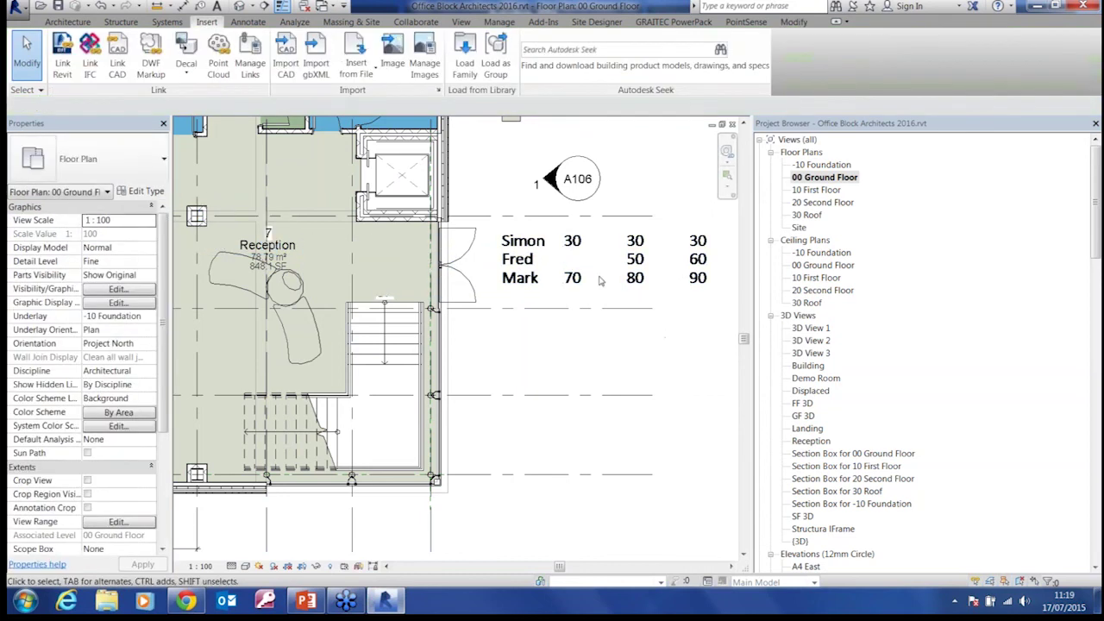
left_click(583, 278)
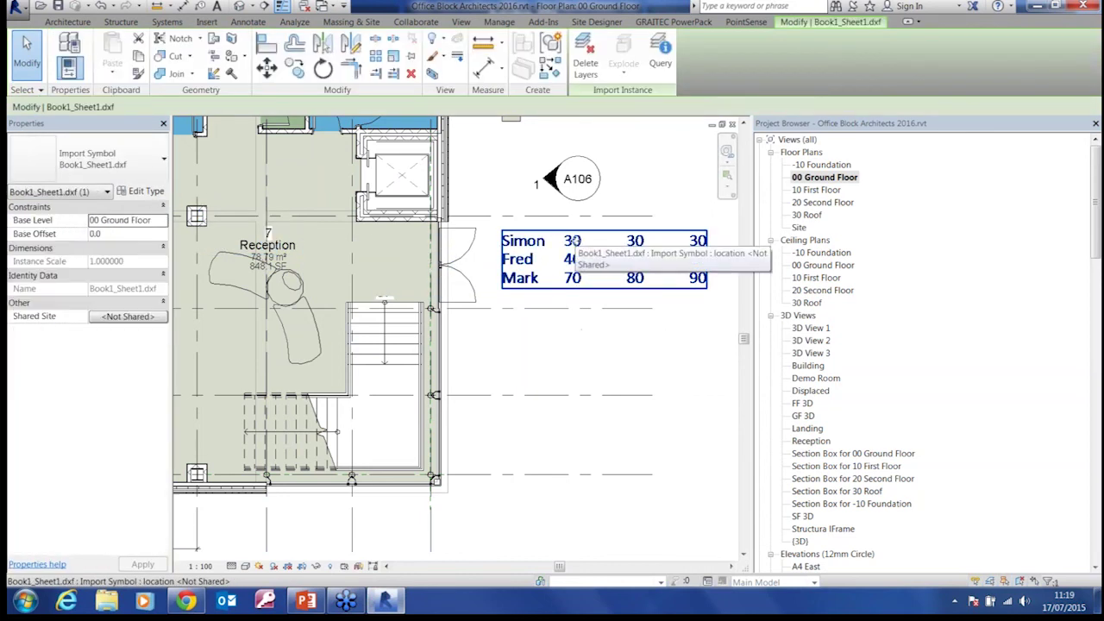
Step: Open the source workbook Book1.xlsx in Excel 2013 and check its table values in Sheet1
left_click(26, 601)
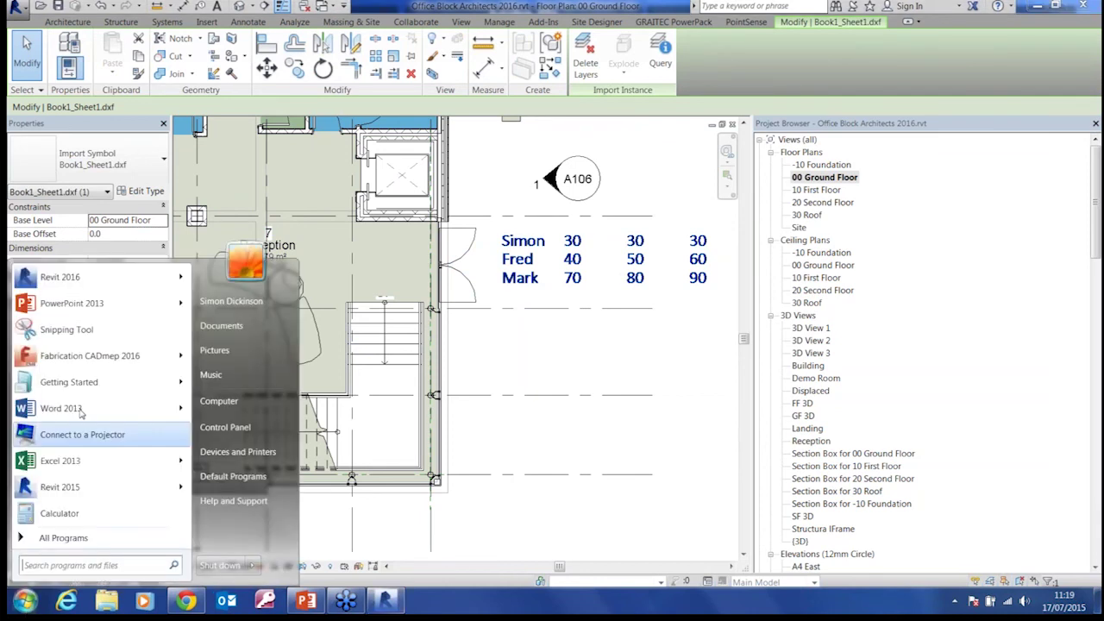
left_click(61, 463)
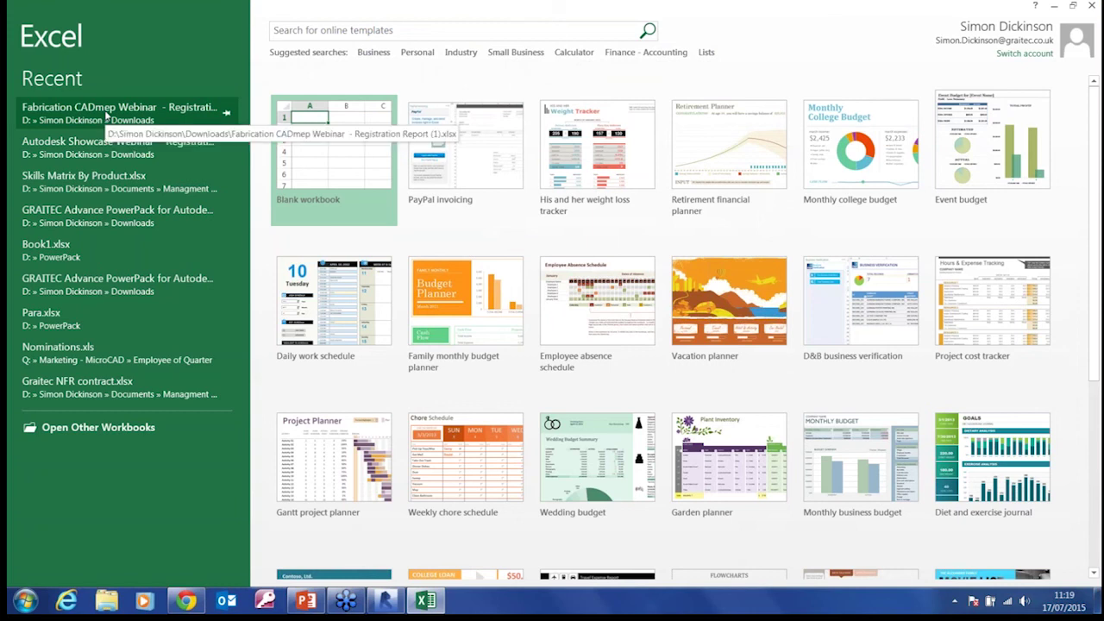
left_click(56, 252)
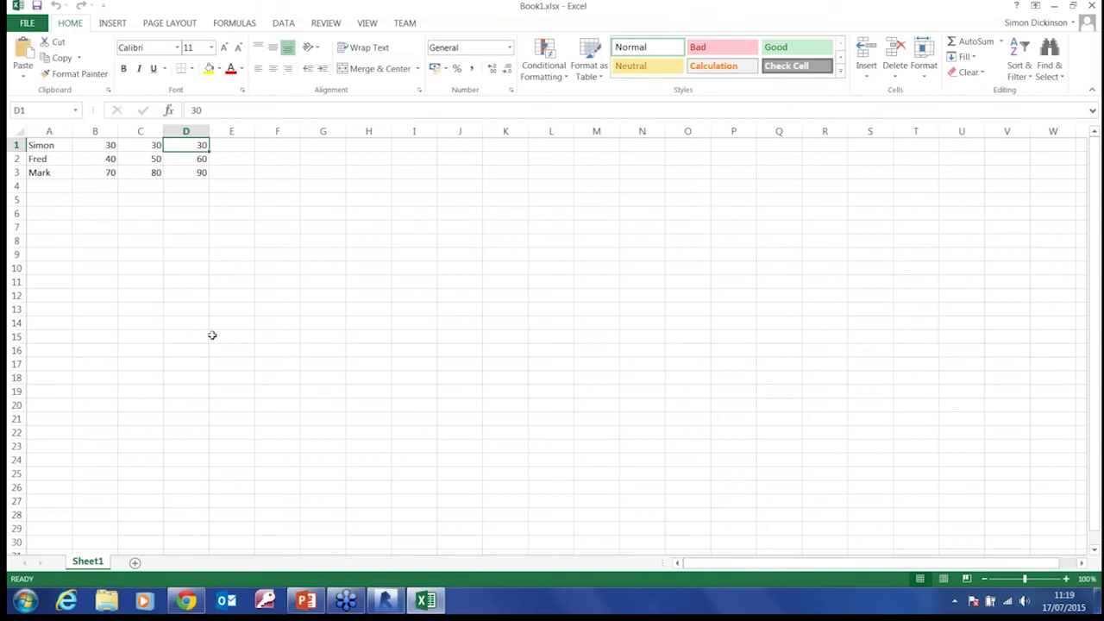
left_click(200, 174)
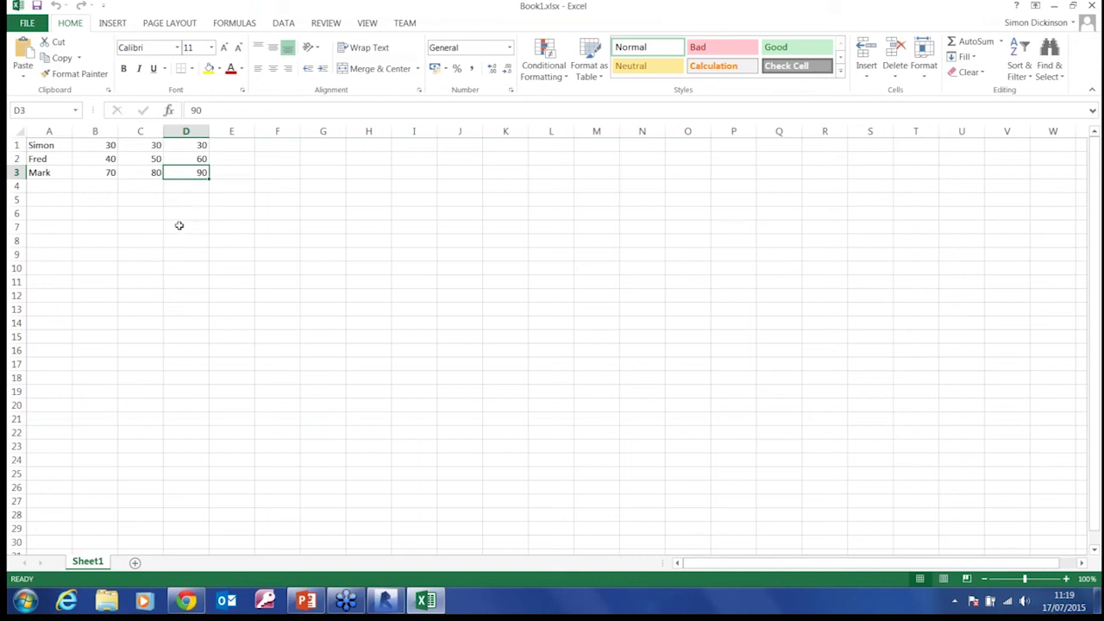
Step: Open the recent workbook Para.xlsx and slightly widen its Key Parameter column
left_click(27, 23)
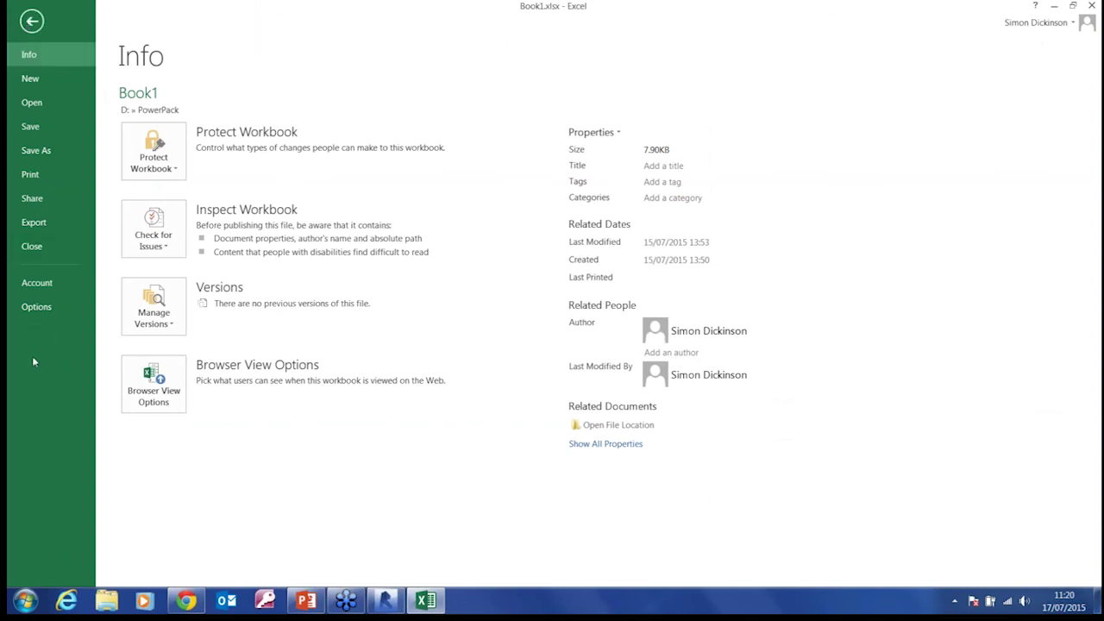
left_click(31, 102)
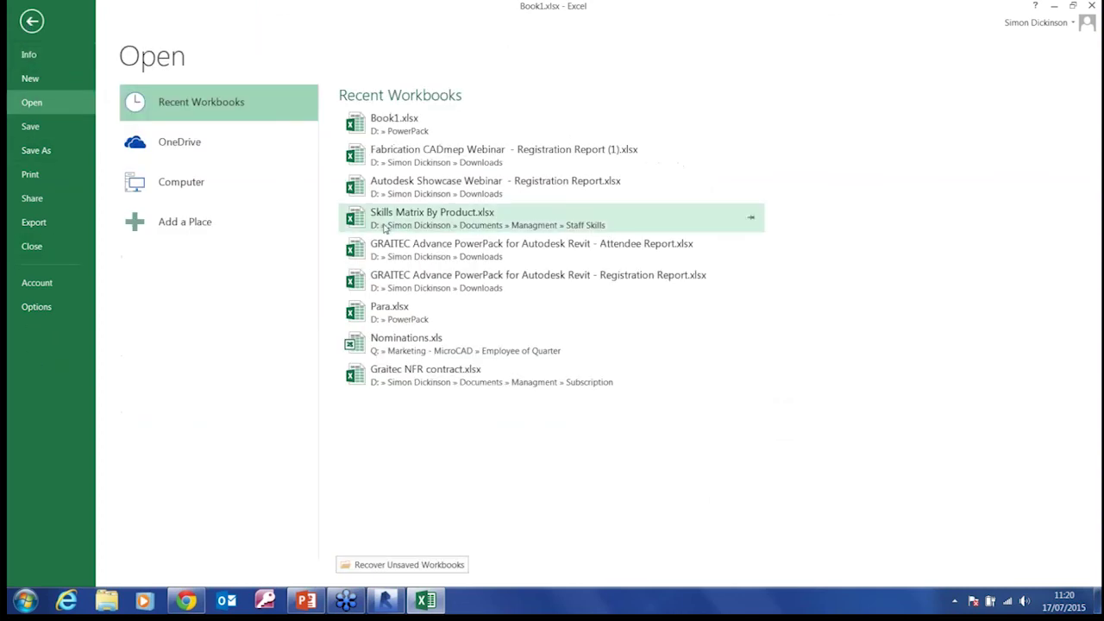
left_click(392, 312)
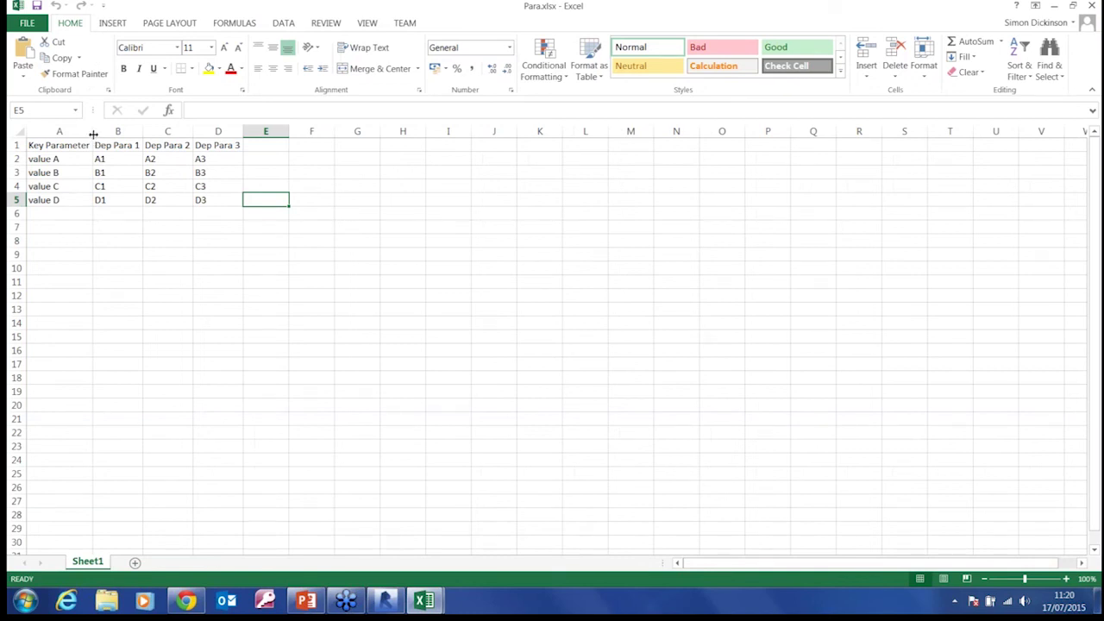
left_click_drag(93, 135, 105, 135)
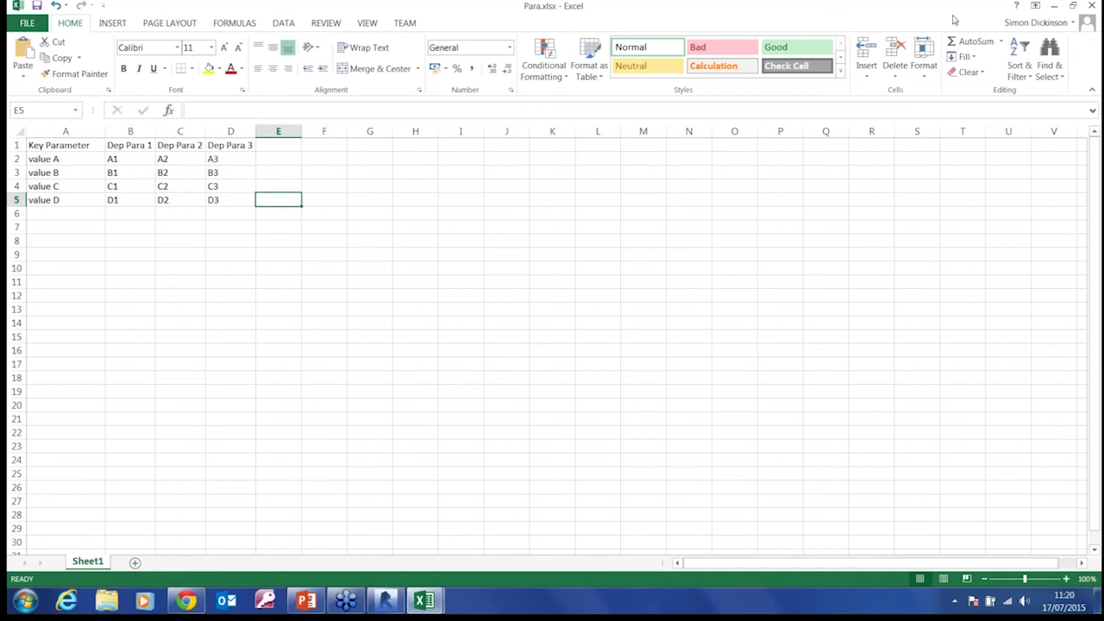
Step: Minimize both workbooks to return to Revit and select the exterior double fire escape door at the end of the Circulation room
left_click(1054, 6)
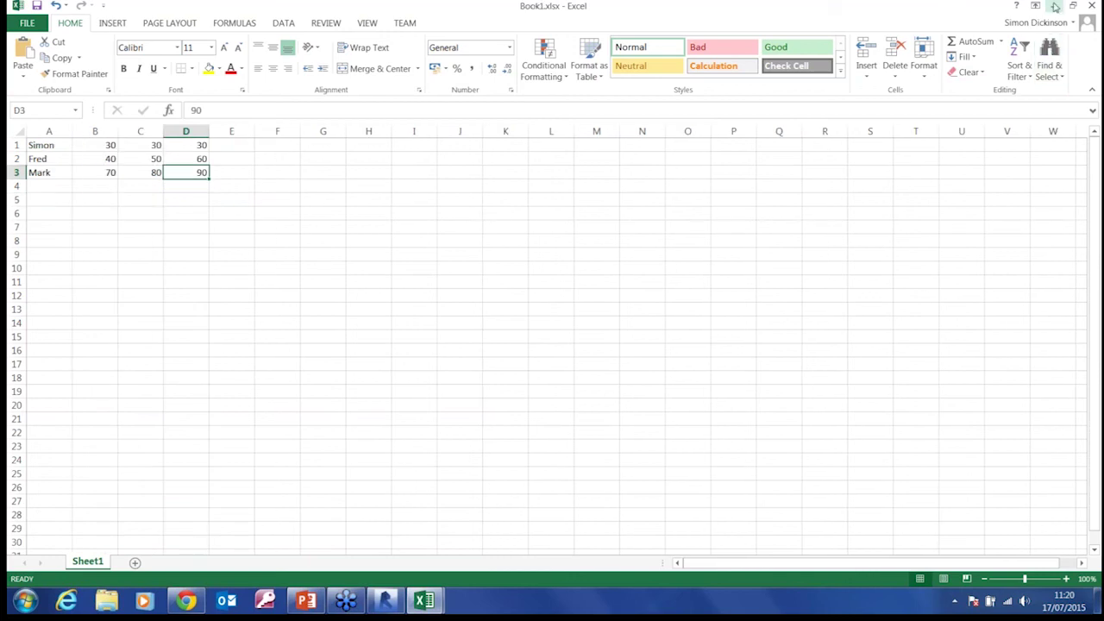
left_click(1054, 6)
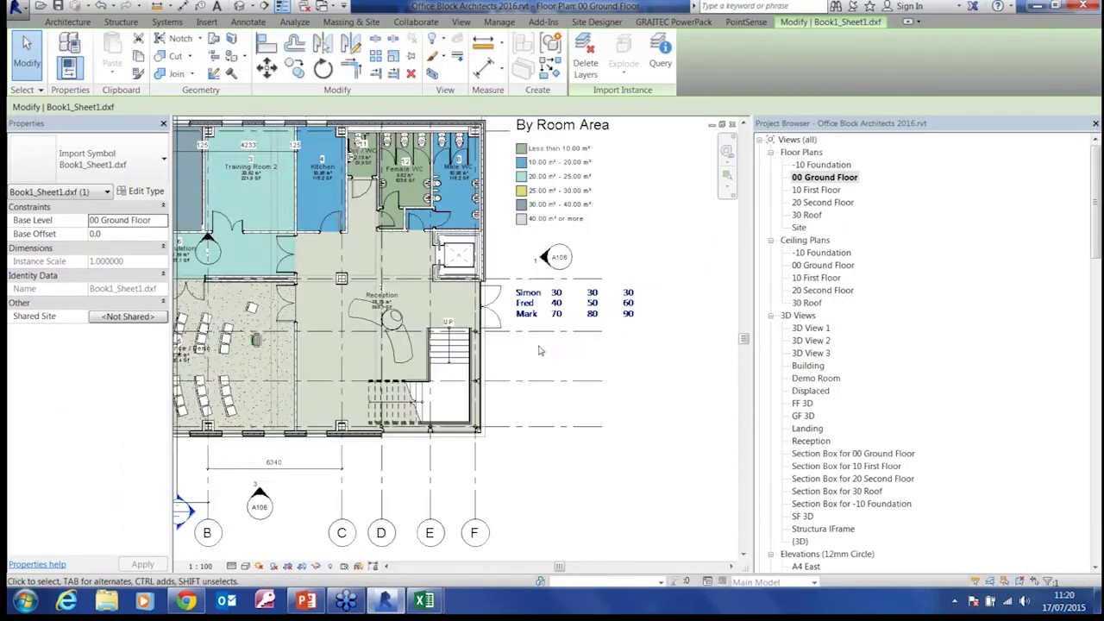
scroll(351, 275, "up", 5)
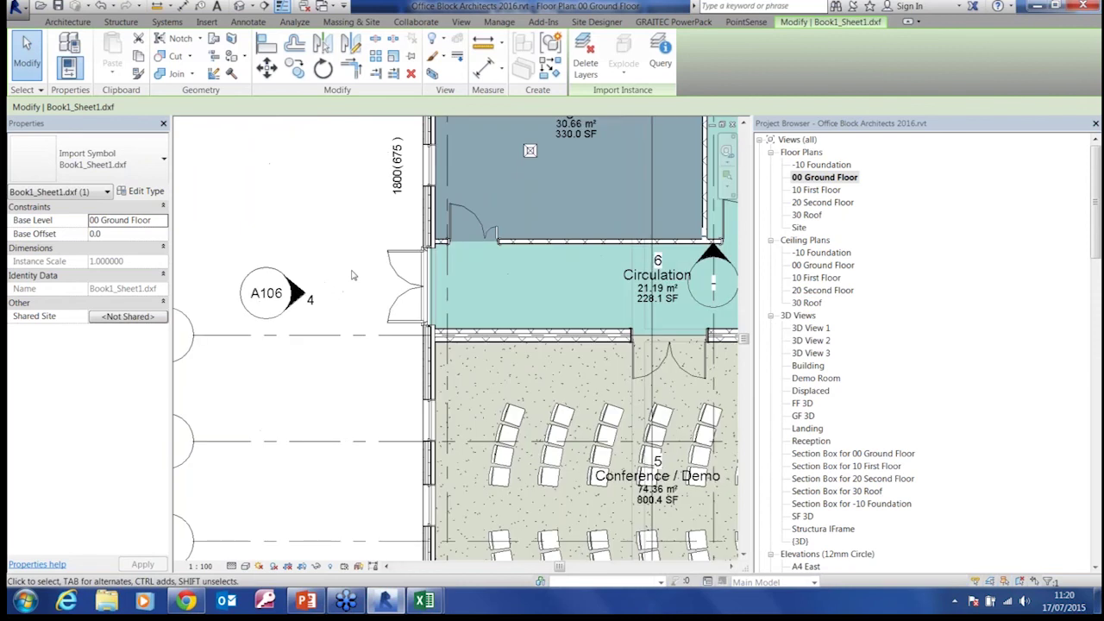
middle_click_drag(354, 275, 288, 267)
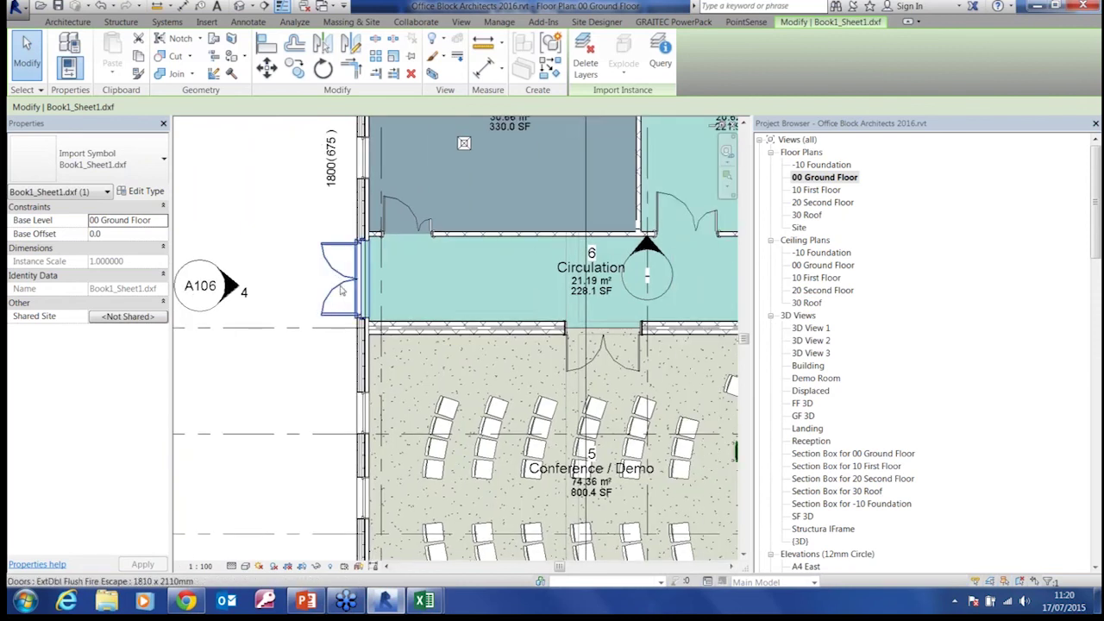
left_click(340, 291)
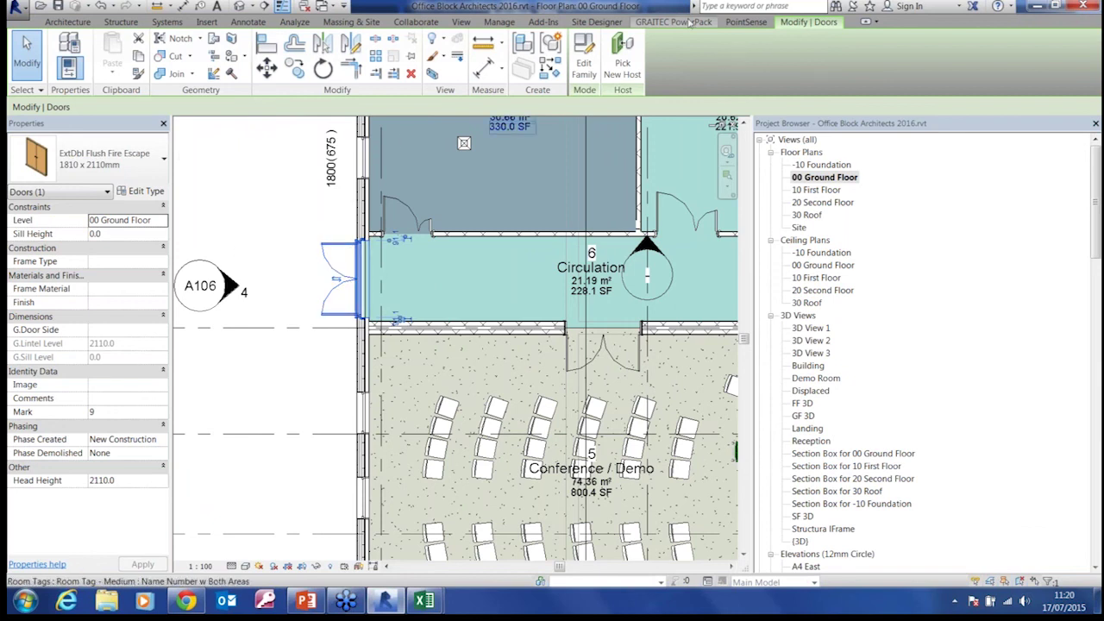
Step: Review the type parameters of the selected fire escape door and close them without changes
left_click(138, 190)
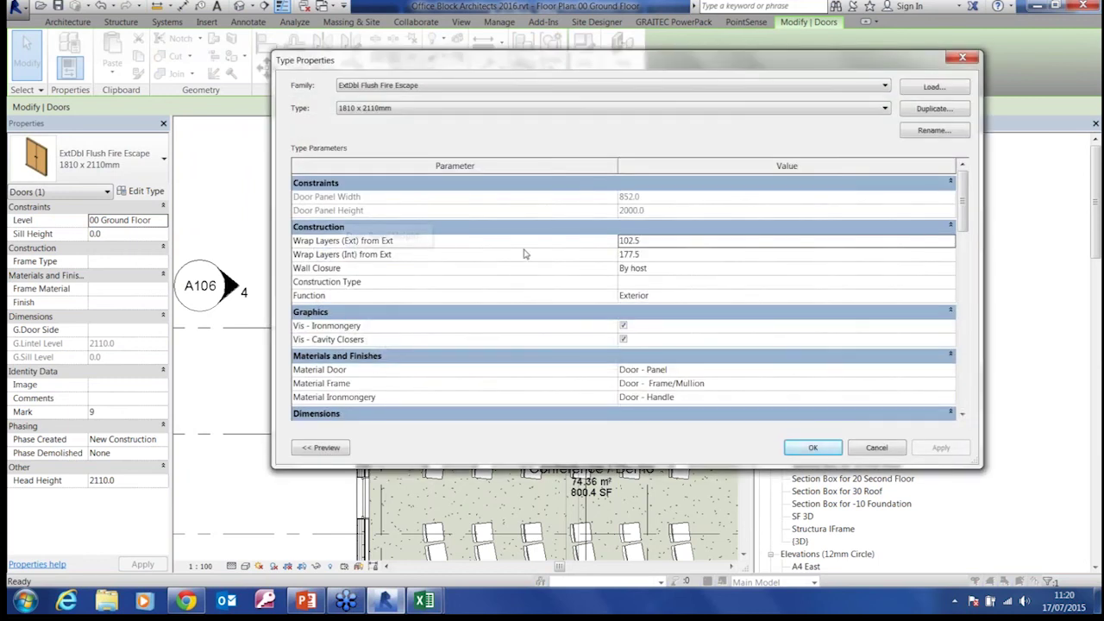
scroll(905, 324, "down", 4)
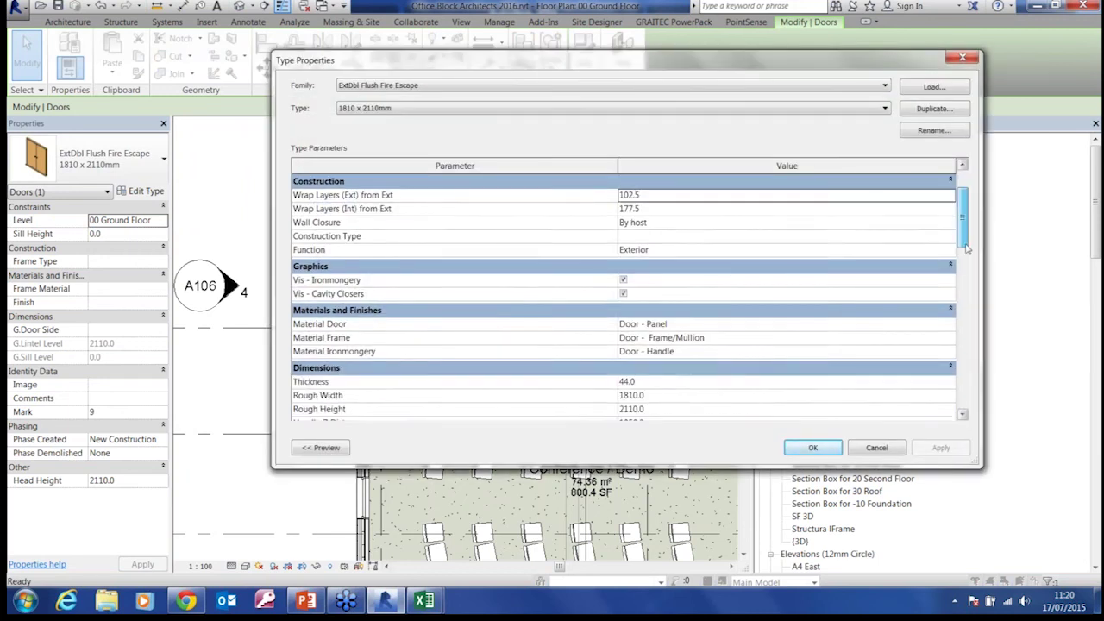
scroll(905, 323, "up", 4)
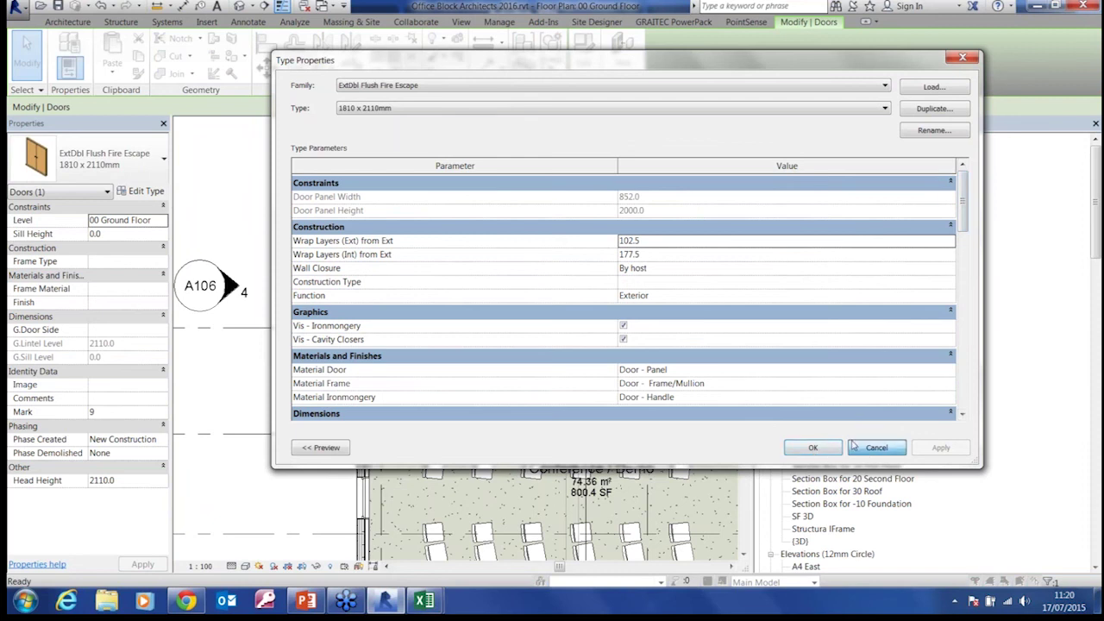
left_click(876, 447)
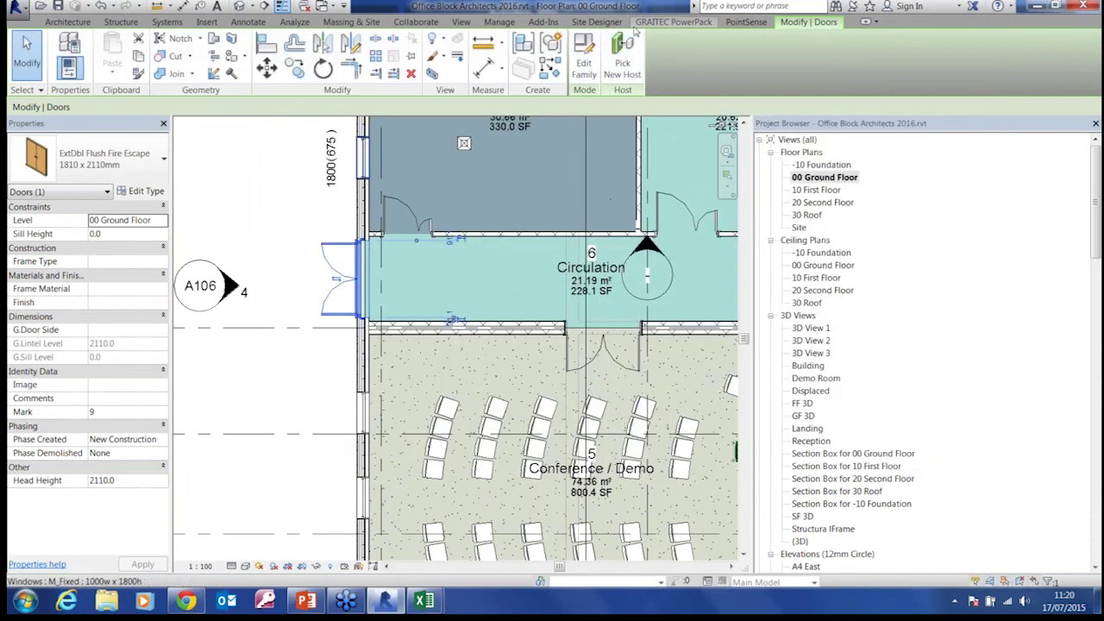
Step: Start the PowerPack Excel Link Key parameter tool for the selected door and check the list of existing key parameters
left_click(676, 24)
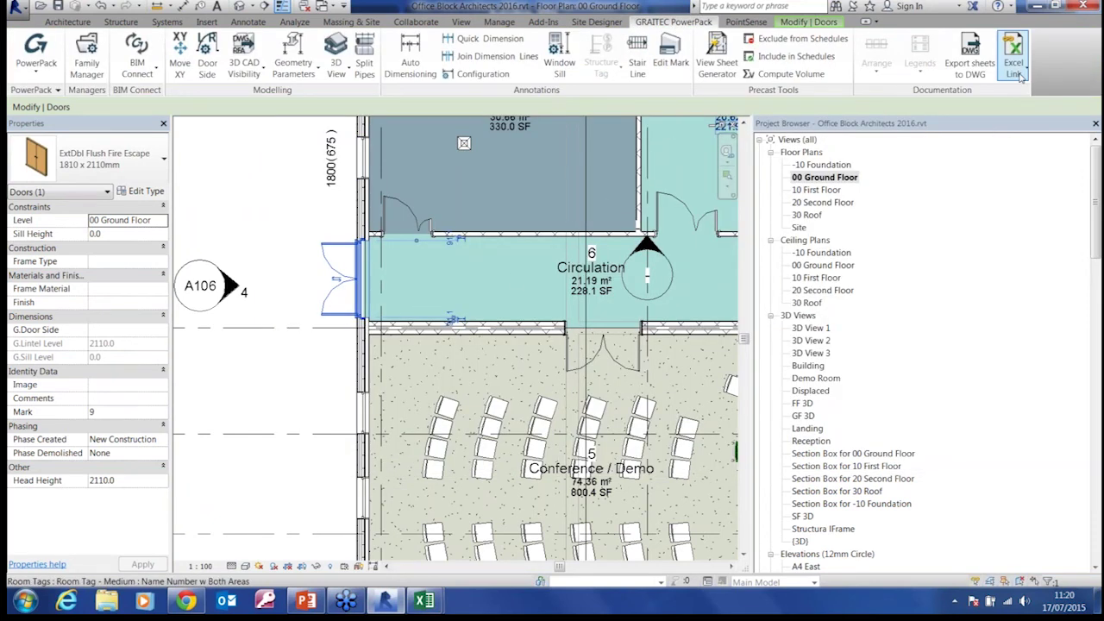
left_click(1019, 75)
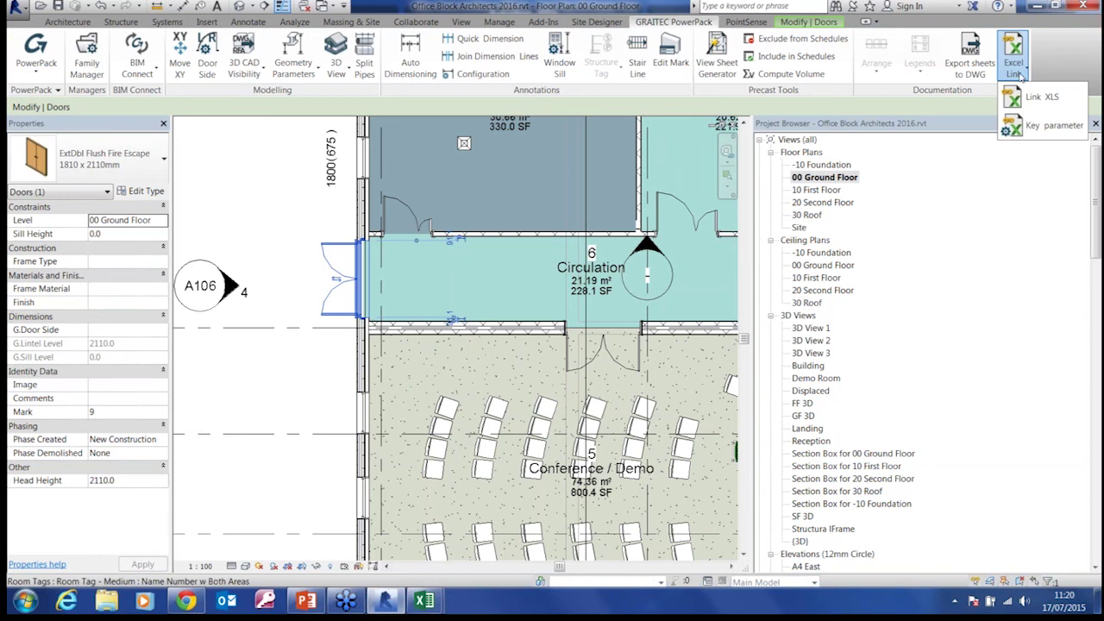
left_click(1038, 127)
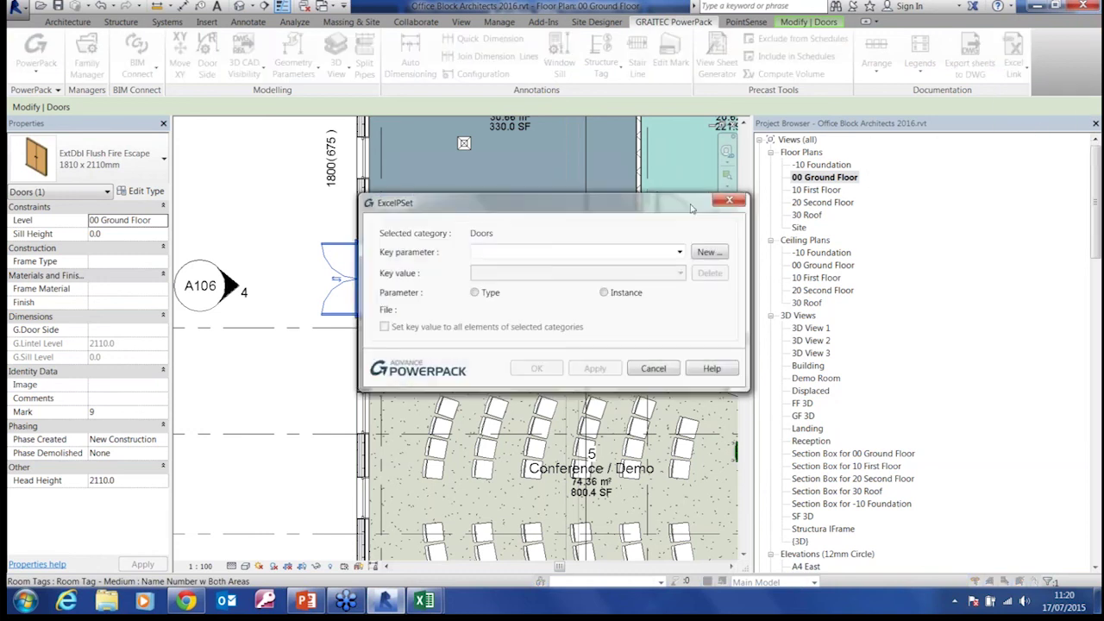
left_click_drag(504, 202, 394, 128)
left_click(382, 170)
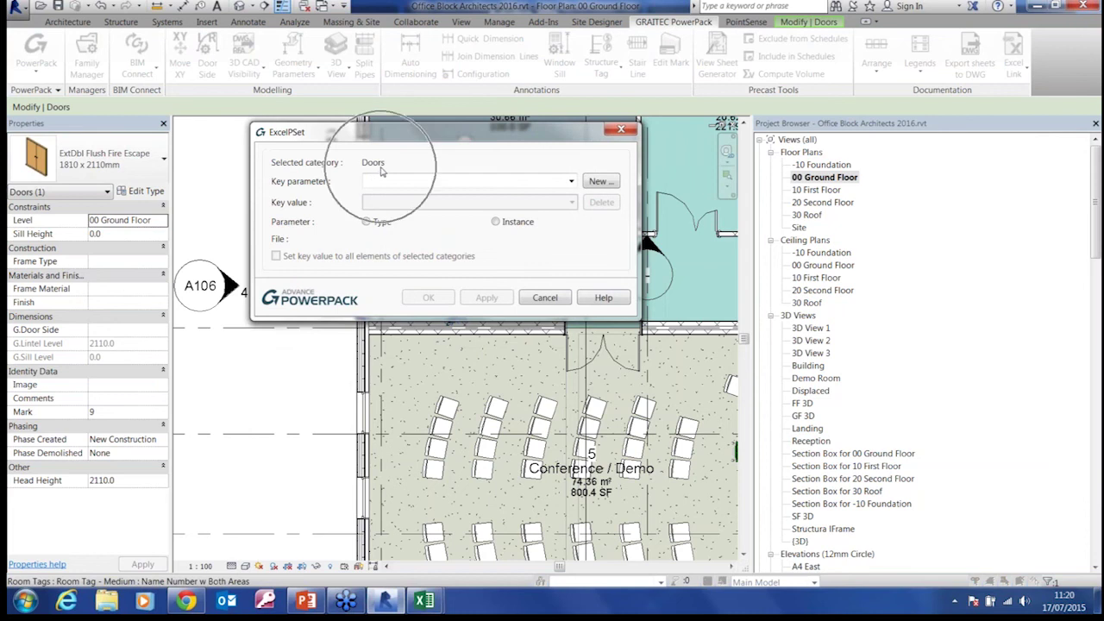
left_click(571, 181)
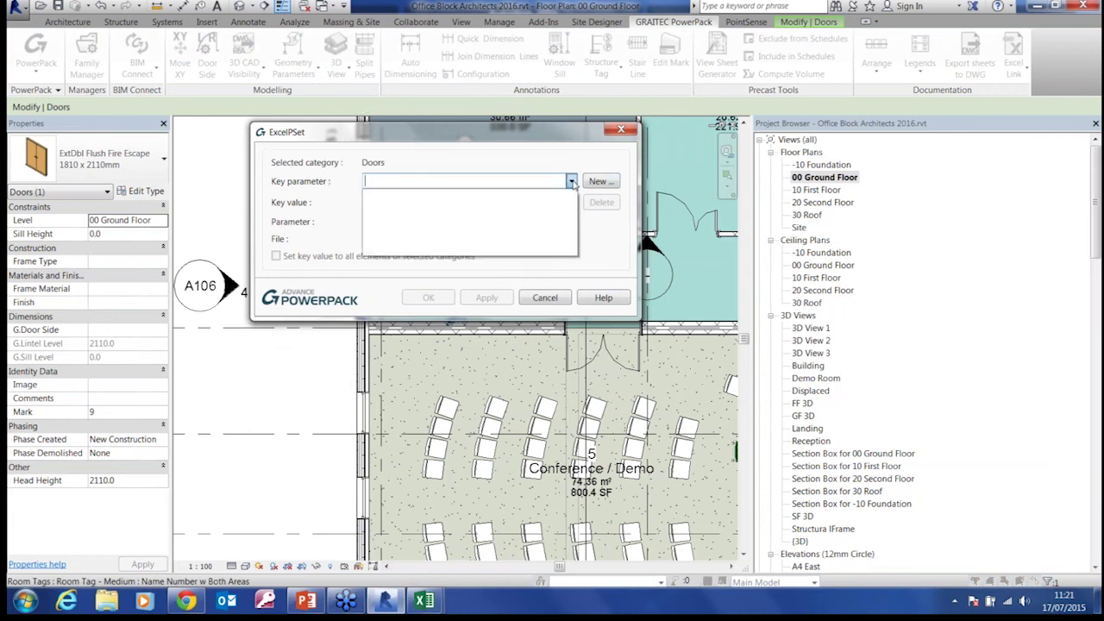
left_click(454, 165)
Step: Begin a new key parameter for the Doors category with D:\PowerPack\Para.xlsx as its source file
left_click(598, 181)
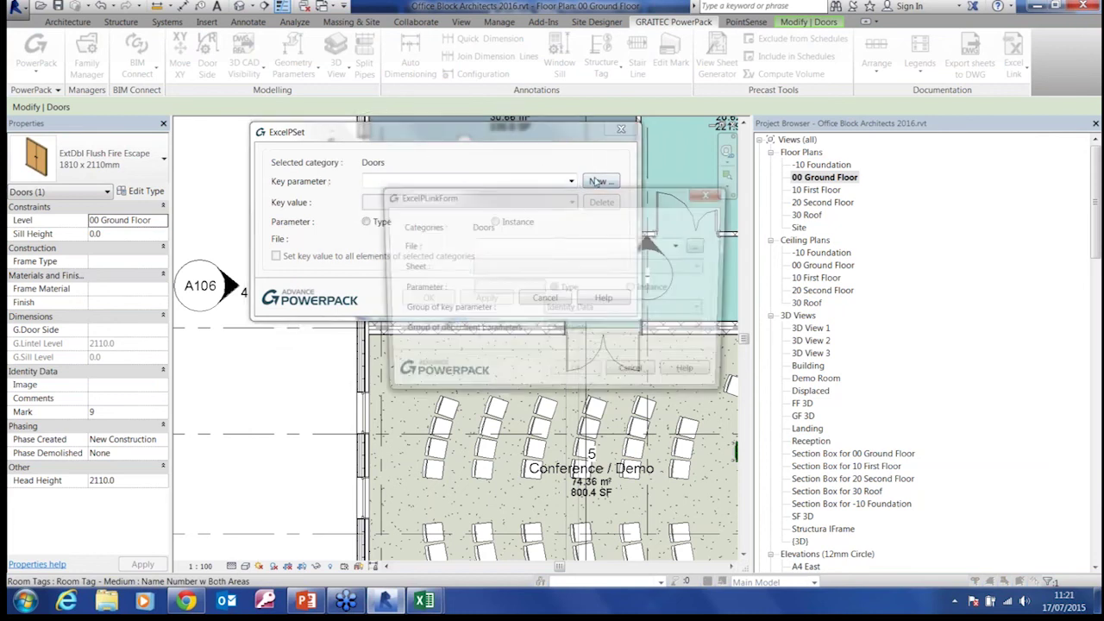
left_click(702, 248)
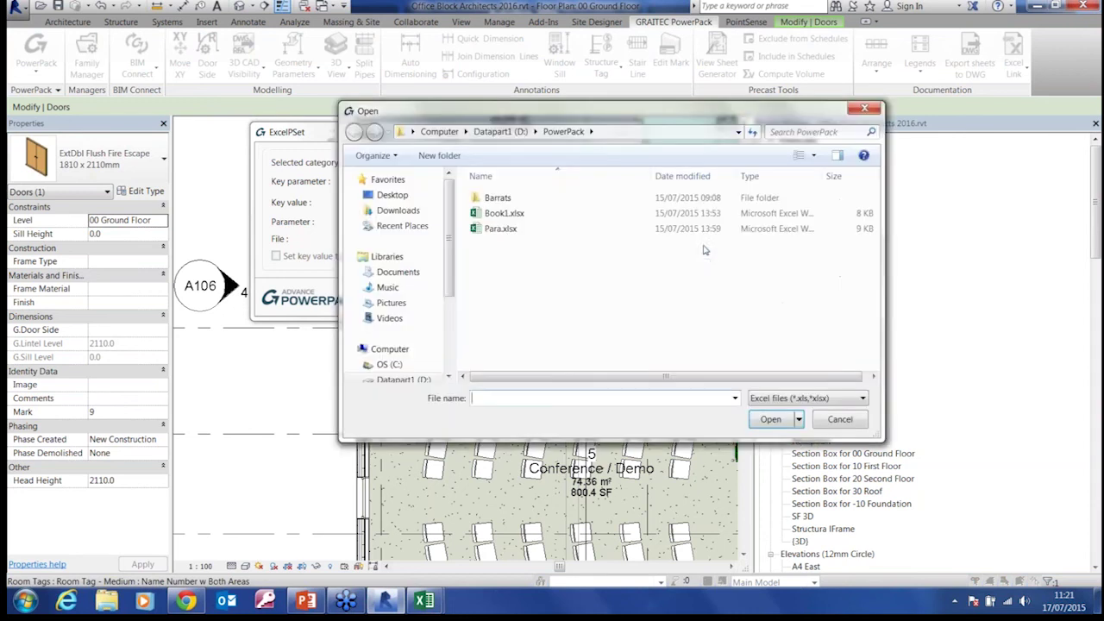
double_click(502, 228)
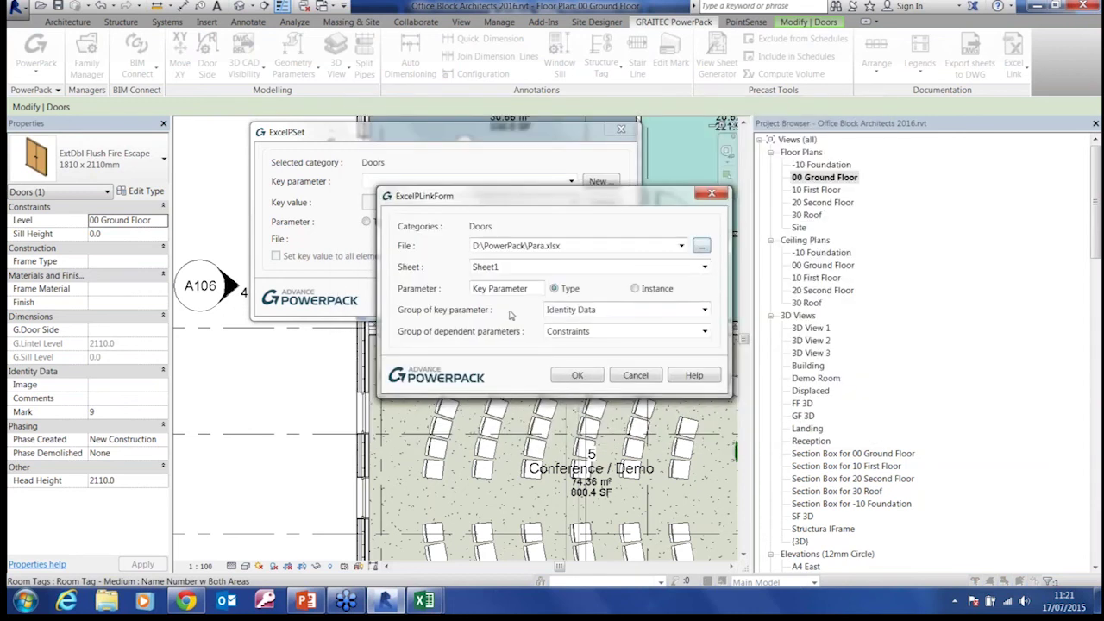
left_click_drag(528, 199, 489, 124)
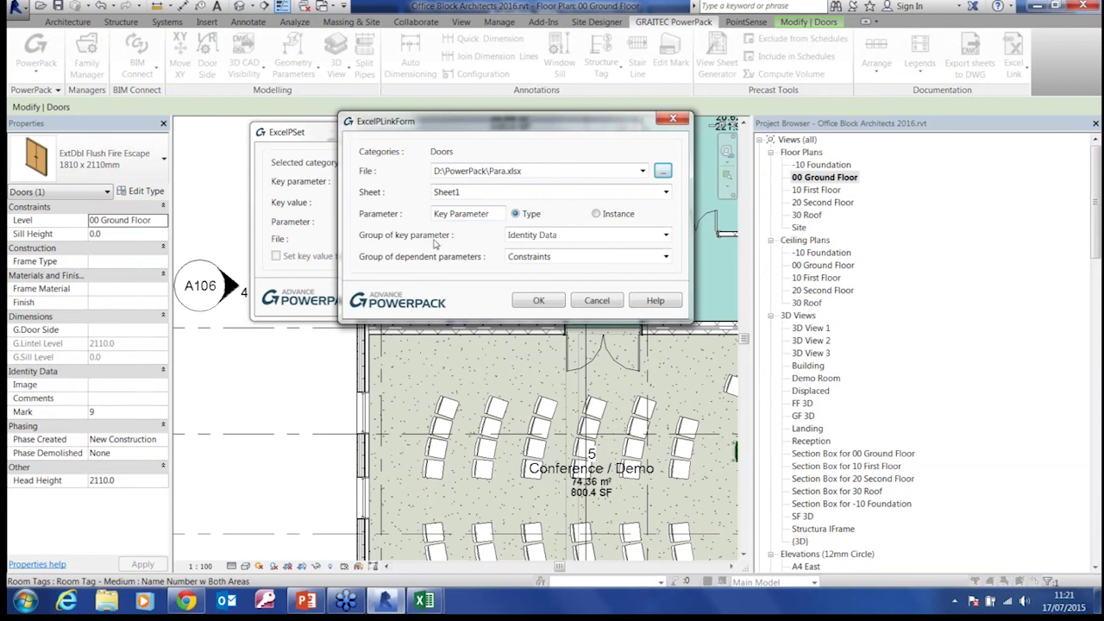
Step: Create the type-based key parameter from Sheet1, keeping its group as Identity Data and the dependent parameters' group as Constraints
left_click(666, 235)
left_click(665, 234)
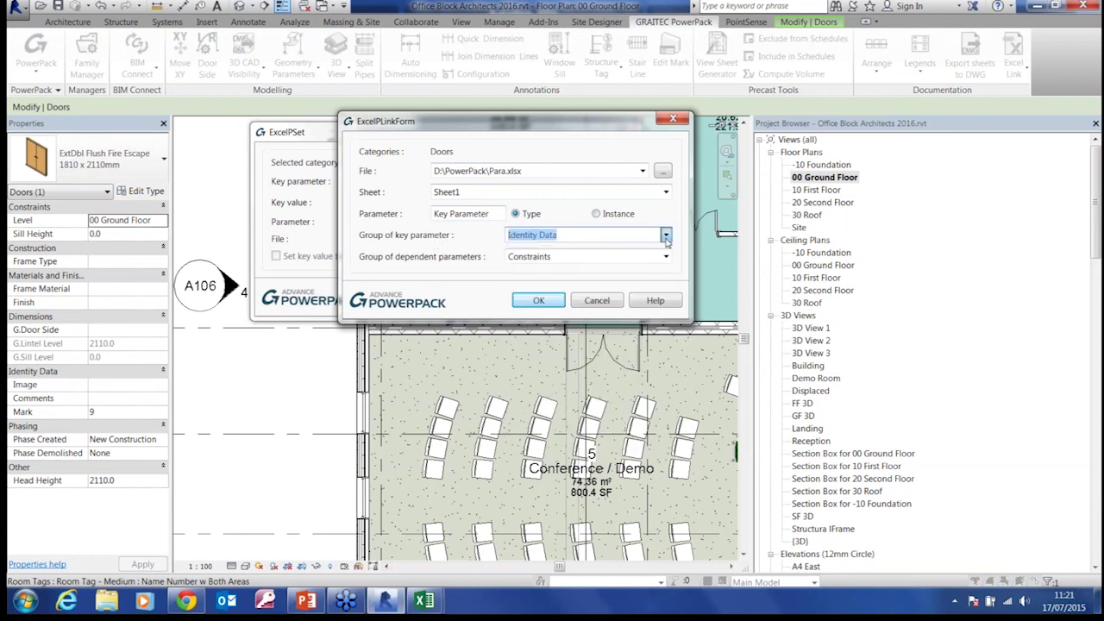
left_click(666, 256)
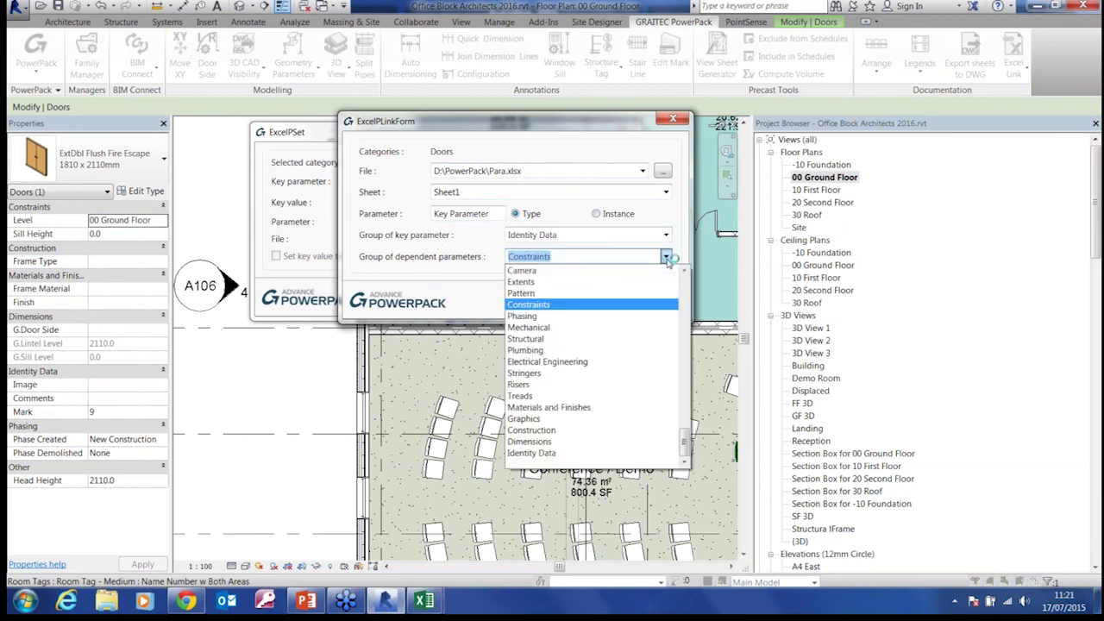
left_click(665, 256)
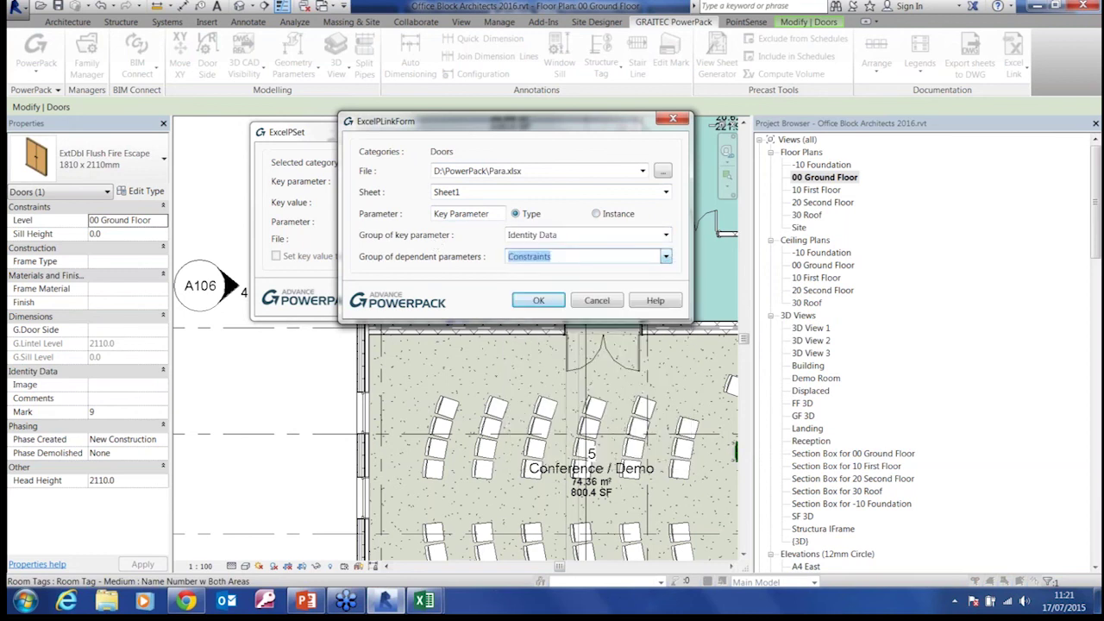
left_click(538, 301)
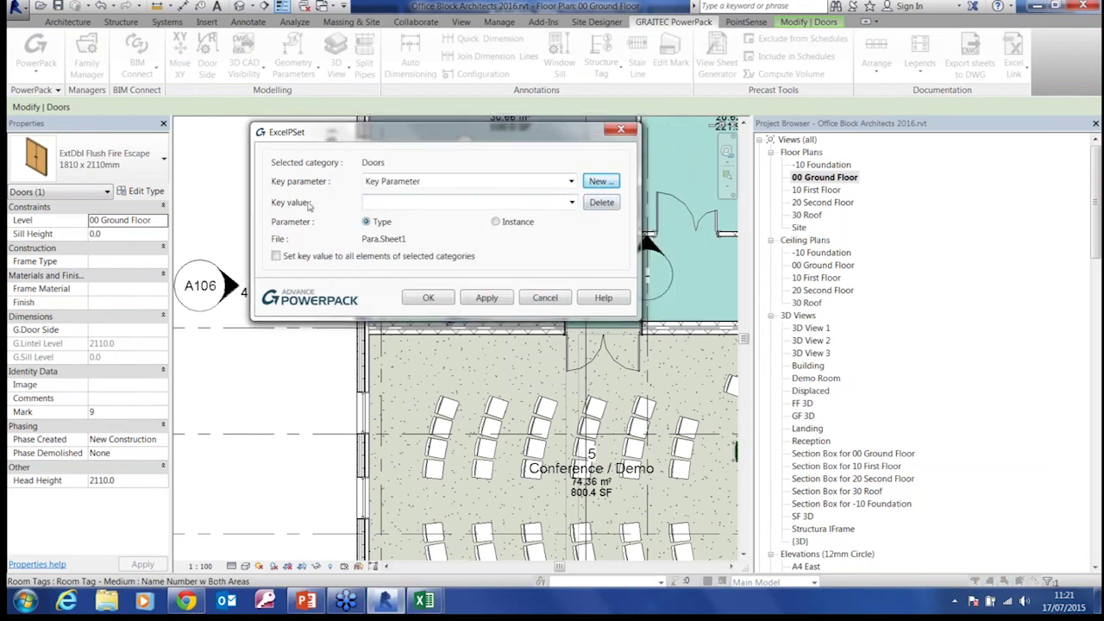
Step: Compare the selectable key values with the Key Parameter rows in Para.xlsx, and return to the Revit dialog
left_click(571, 202)
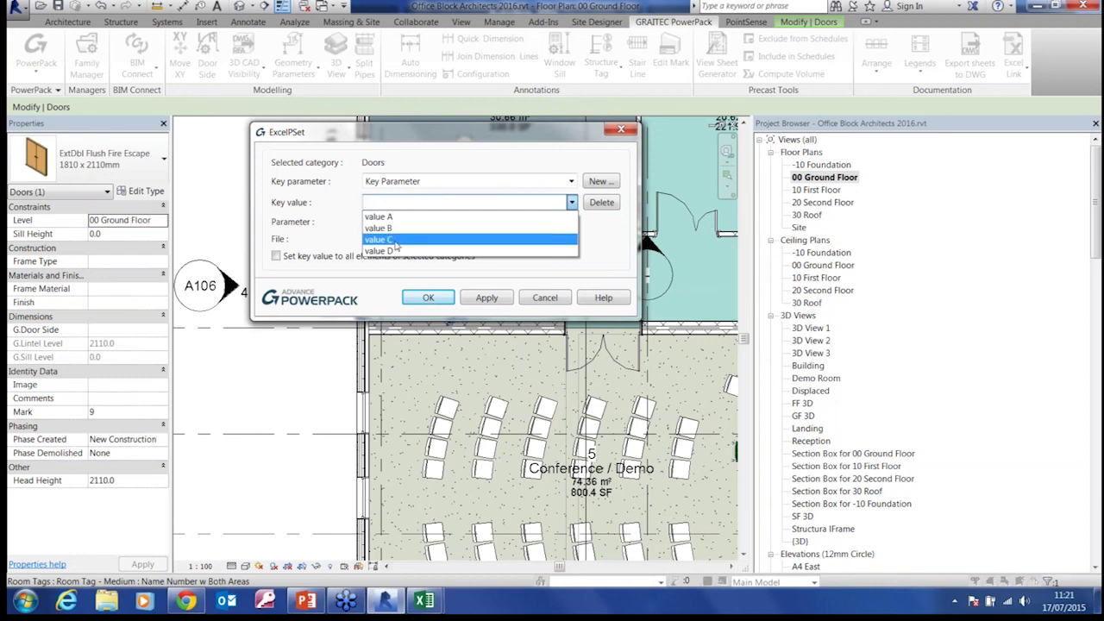
left_click(431, 603)
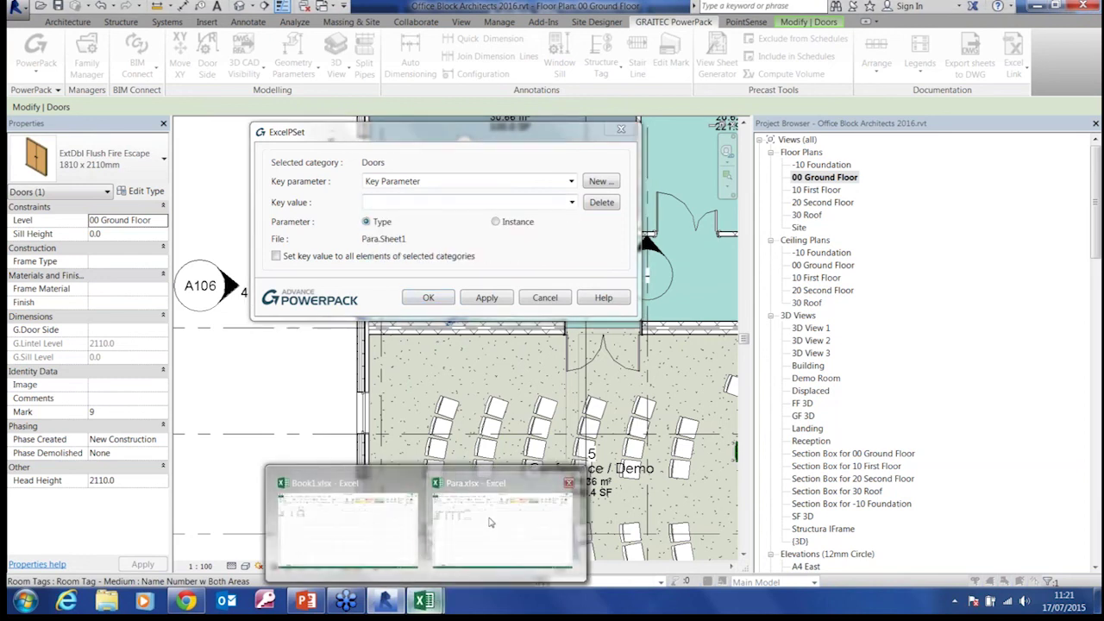
left_click(490, 587)
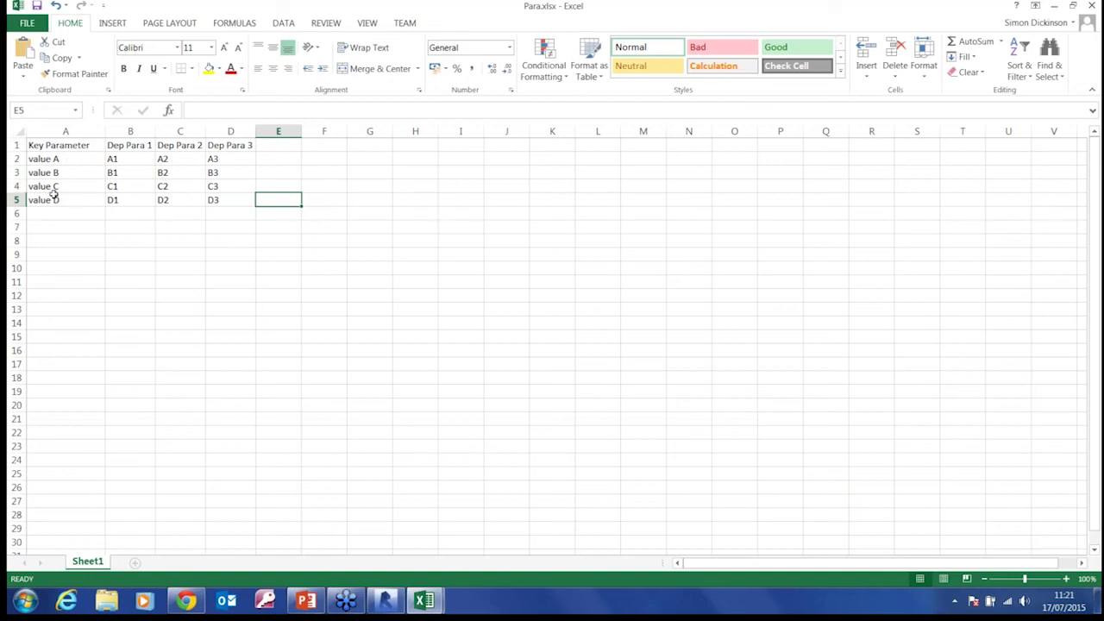
left_click(1055, 7)
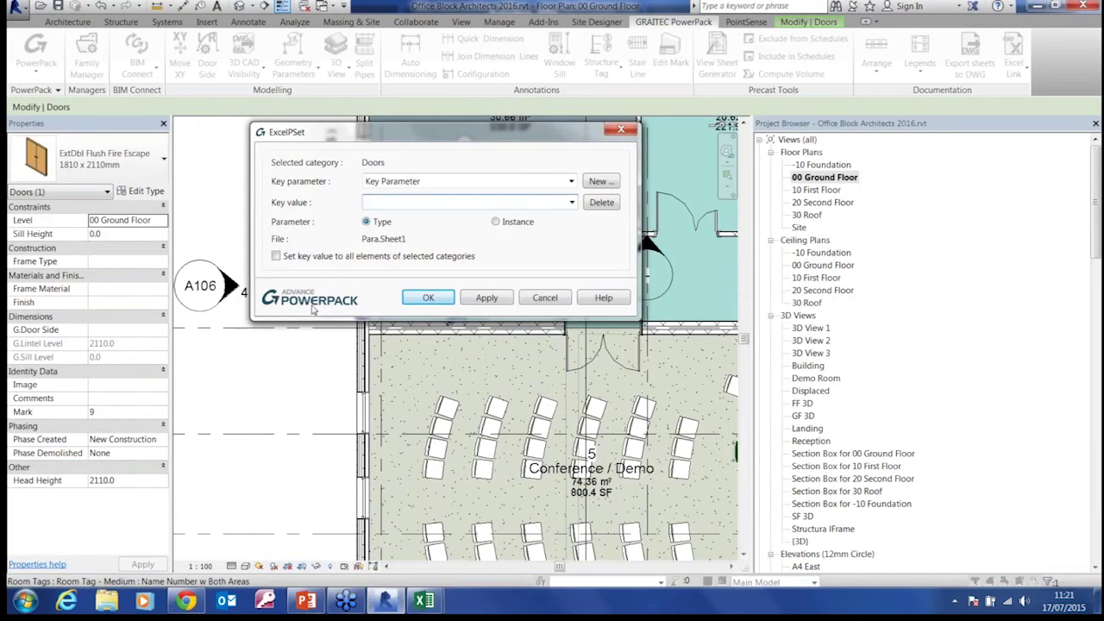
Step: Assign the key value "value A" to the selected fire escape door's type and confirm the assignment
left_click(379, 203)
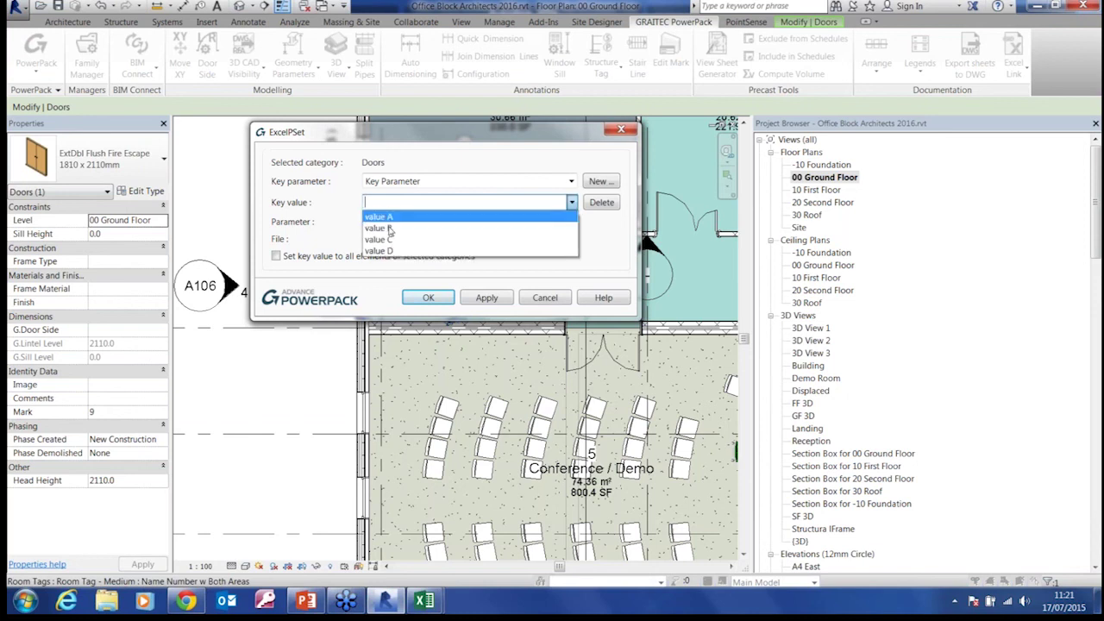
left_click(384, 218)
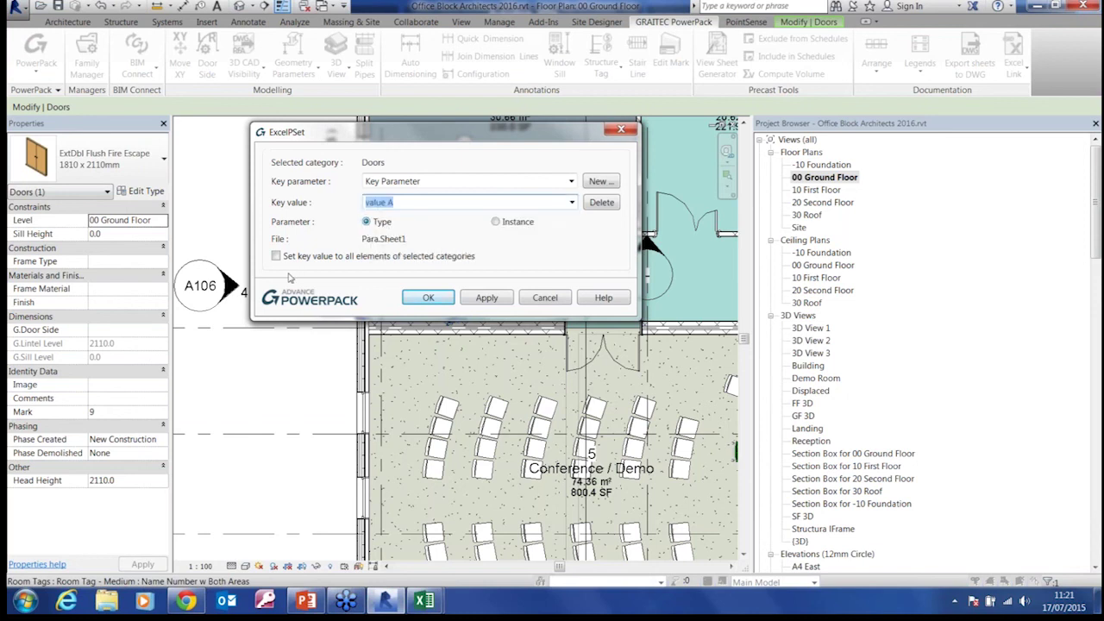
left_click(428, 298)
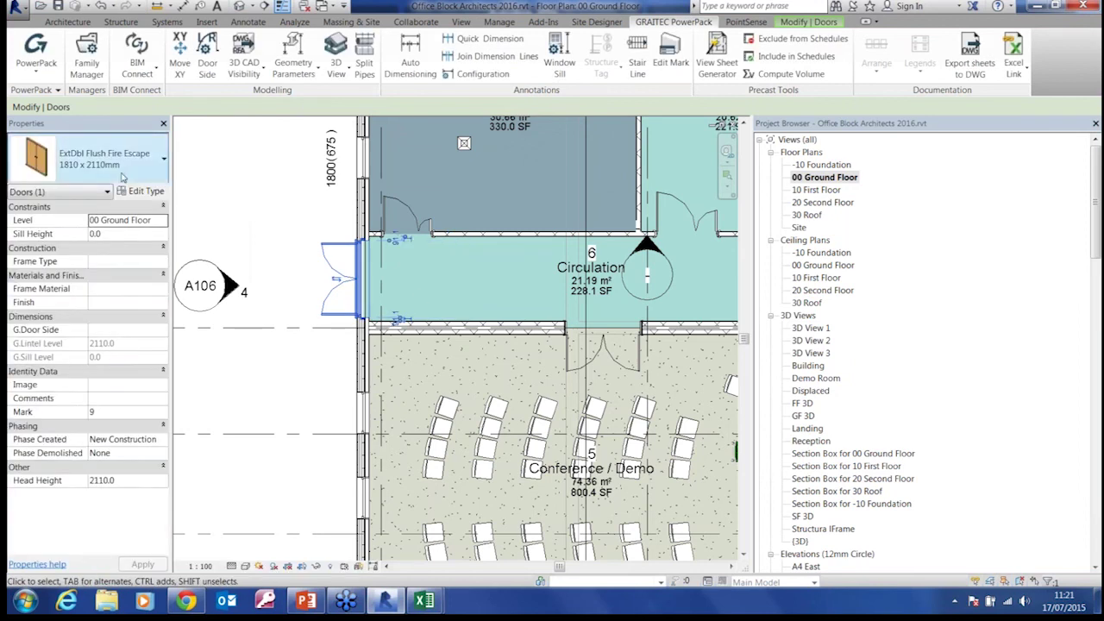
Step: Check the dependent parameters in the fire escape door's type properties and close them without changes
left_click(133, 192)
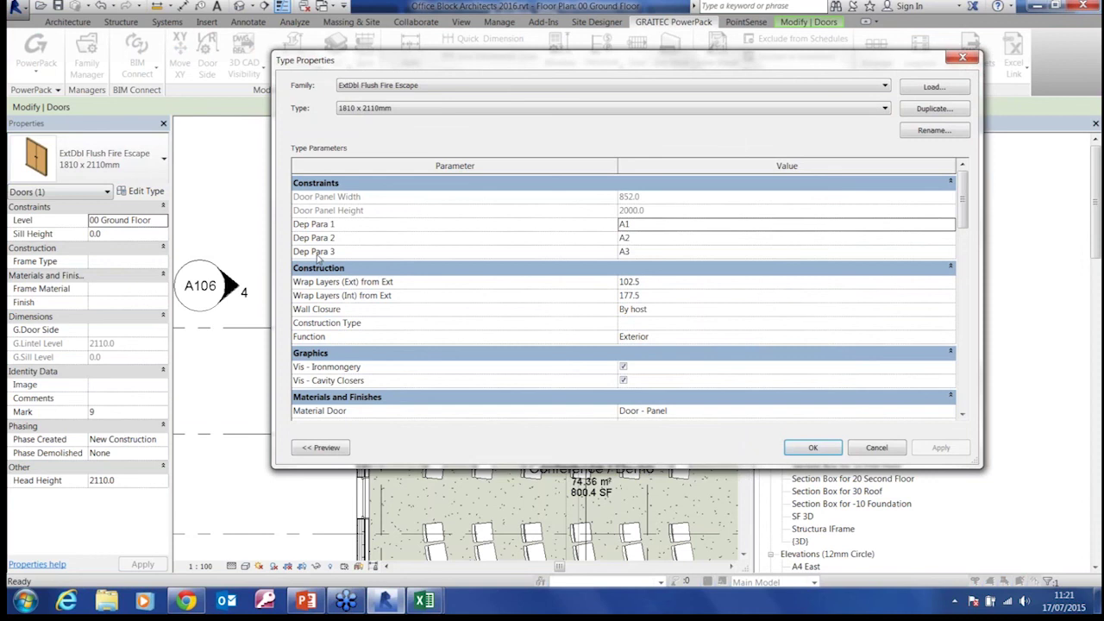
left_click_drag(964, 227, 964, 185)
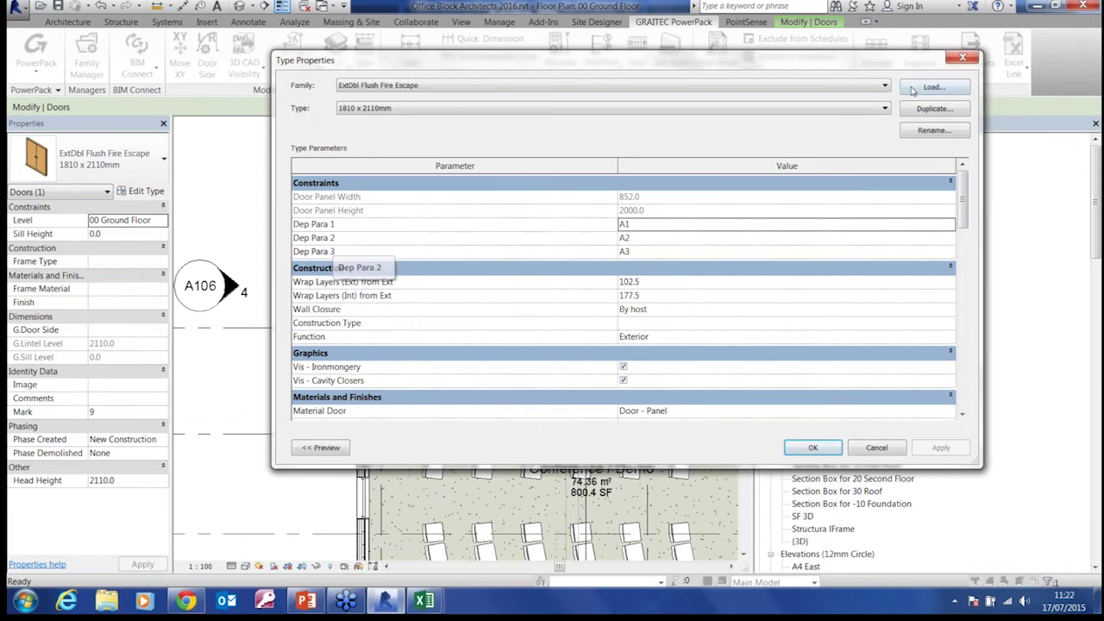
left_click(963, 57)
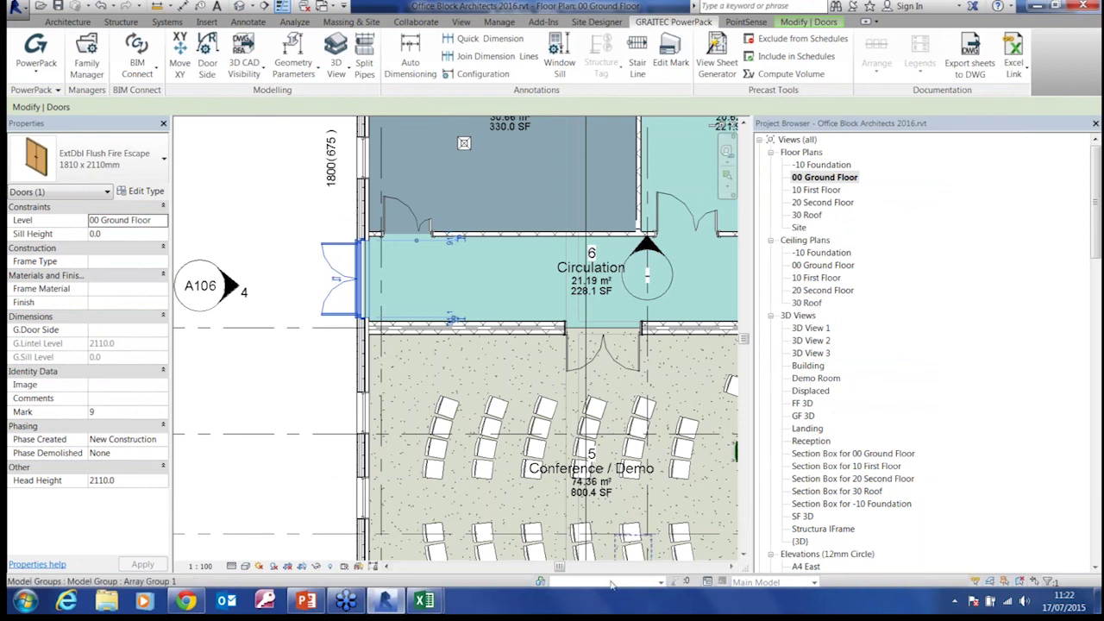
Step: Switch to the PowerPoint webinar presentation and start the slide show from slide 2, the presenter's contact slide
left_click(310, 601)
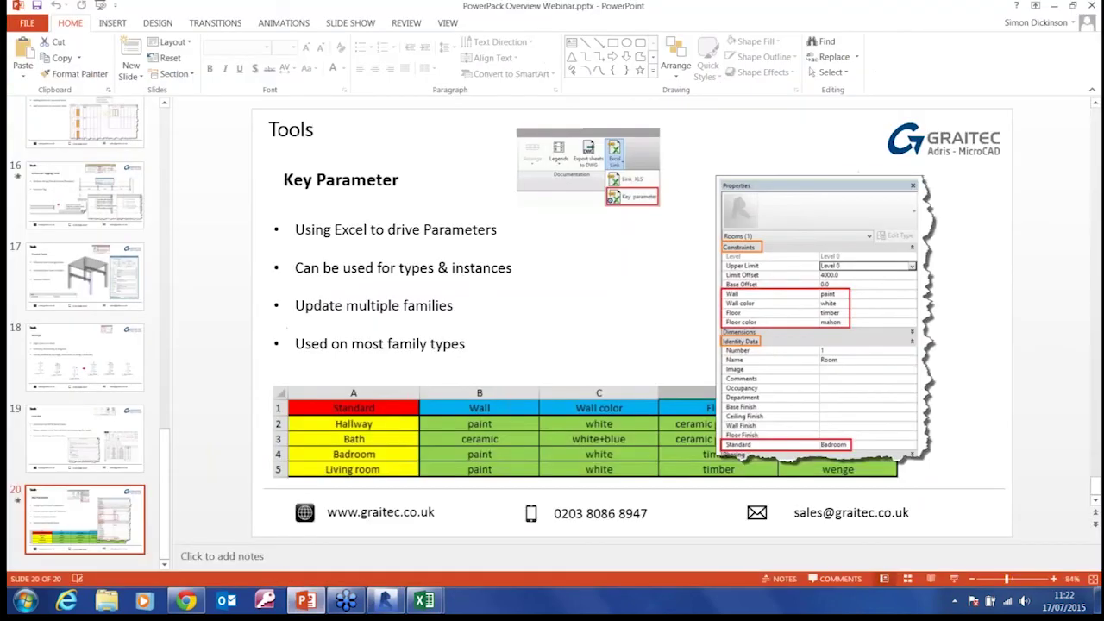
left_click_drag(164, 505, 184, 177)
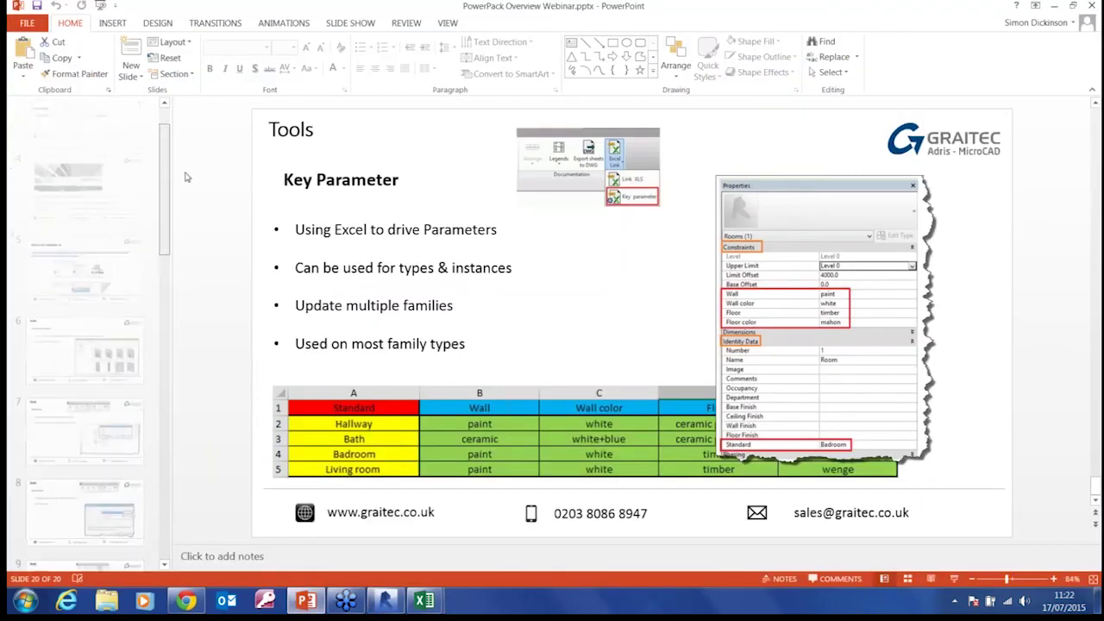
left_click(85, 228)
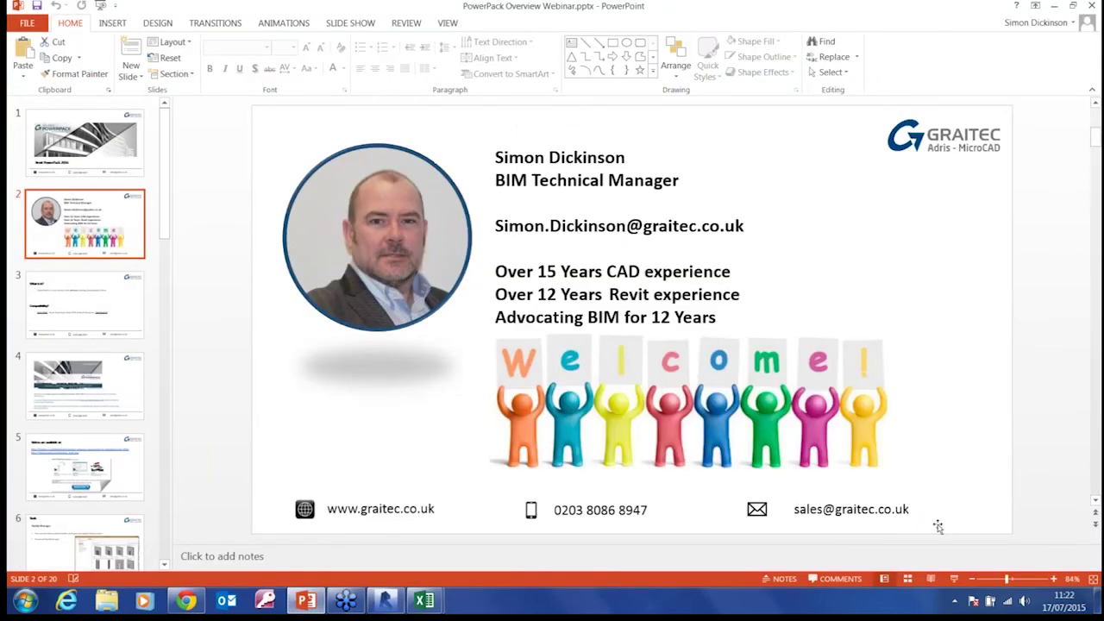
left_click(953, 578)
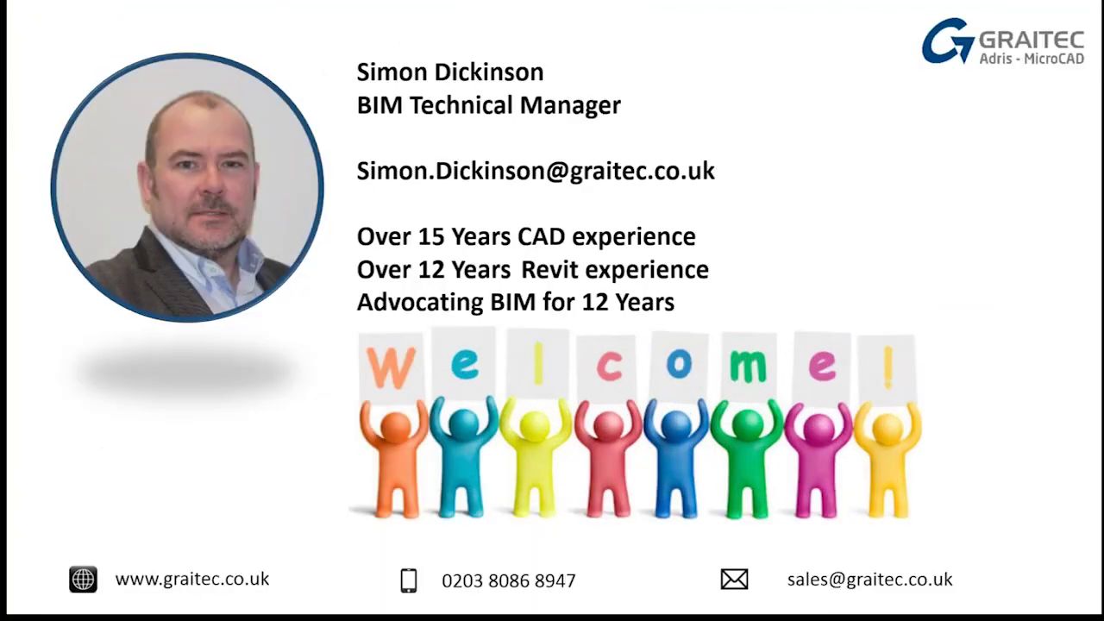